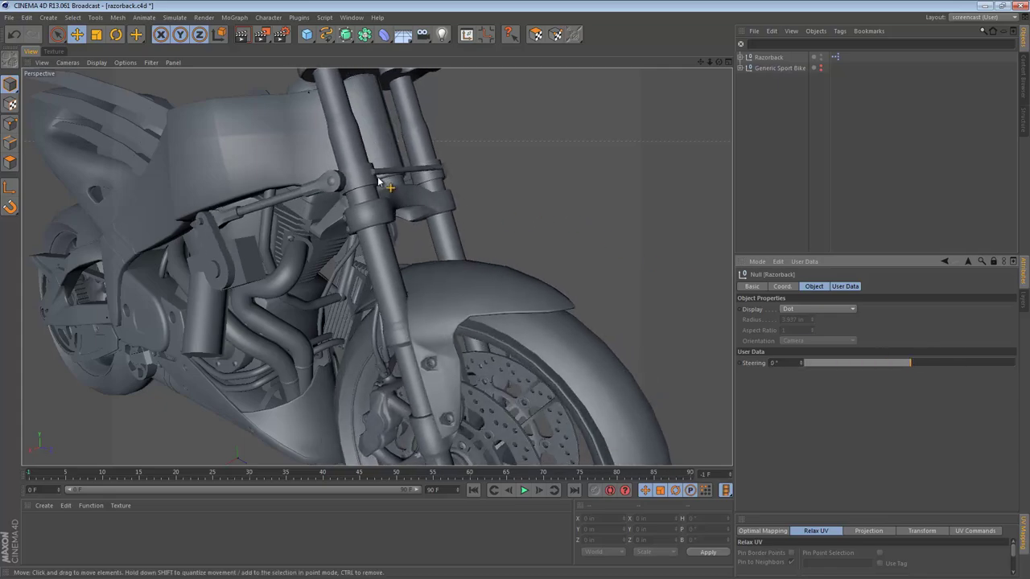
Step: Unlock the attribute display so that it follows the selected object
right_click_drag(378, 178, 534, 176, "alt")
left_click_drag(541, 162, 524, 232, "alt")
left_click(490, 217)
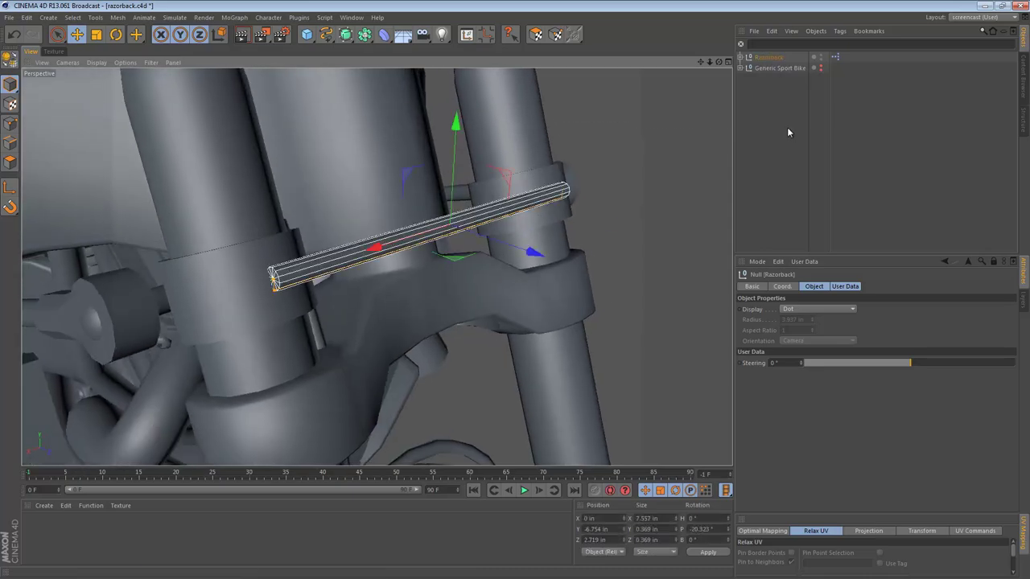
left_click(994, 262)
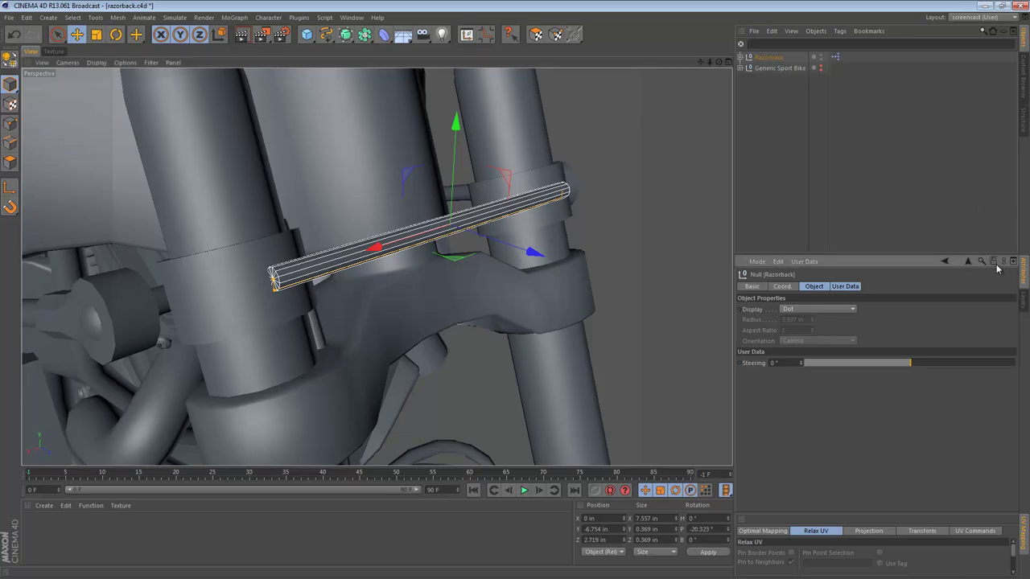
left_click(778, 60)
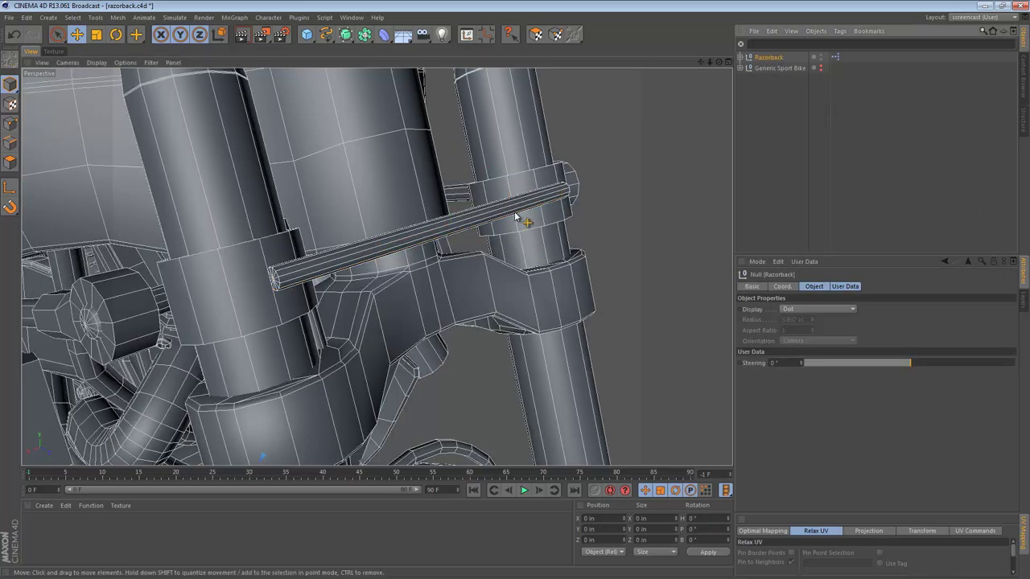
Step: Set the rotation segments of the thin cylinder spanning the fork tubes to 10 and turn off its caps
left_click(460, 230)
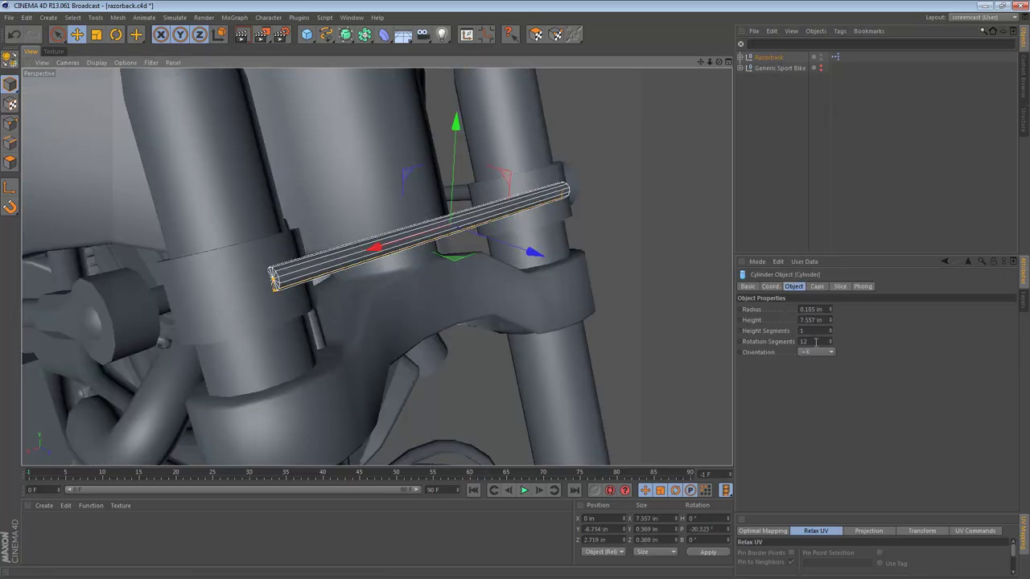
double_click(814, 341)
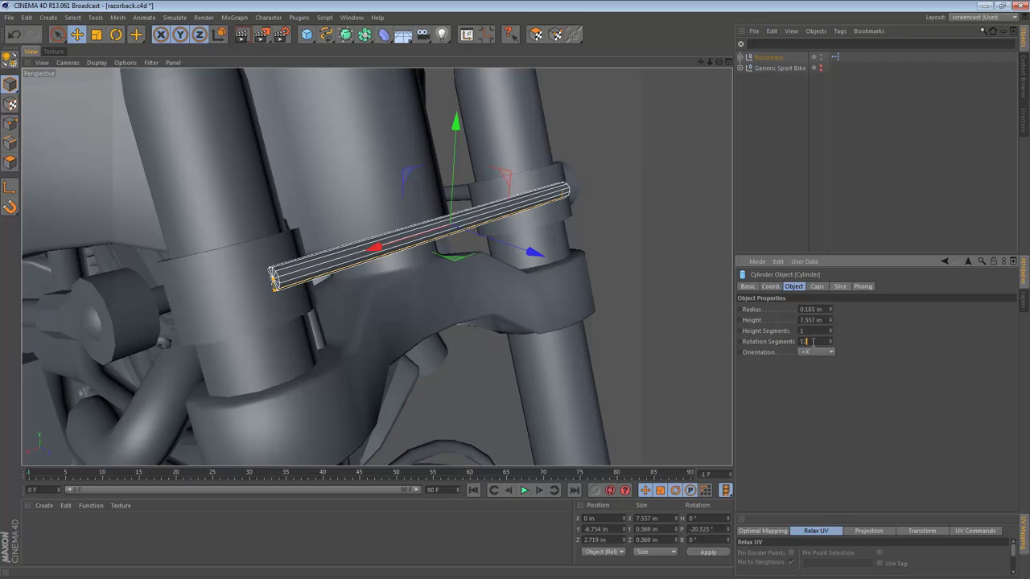
scroll(813, 342, "down", 2)
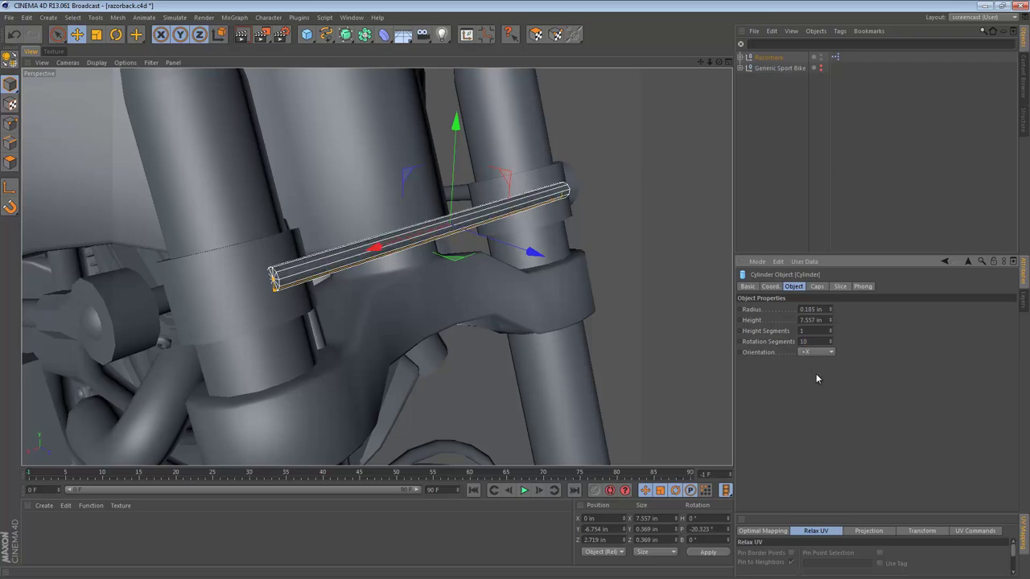
left_click(816, 286)
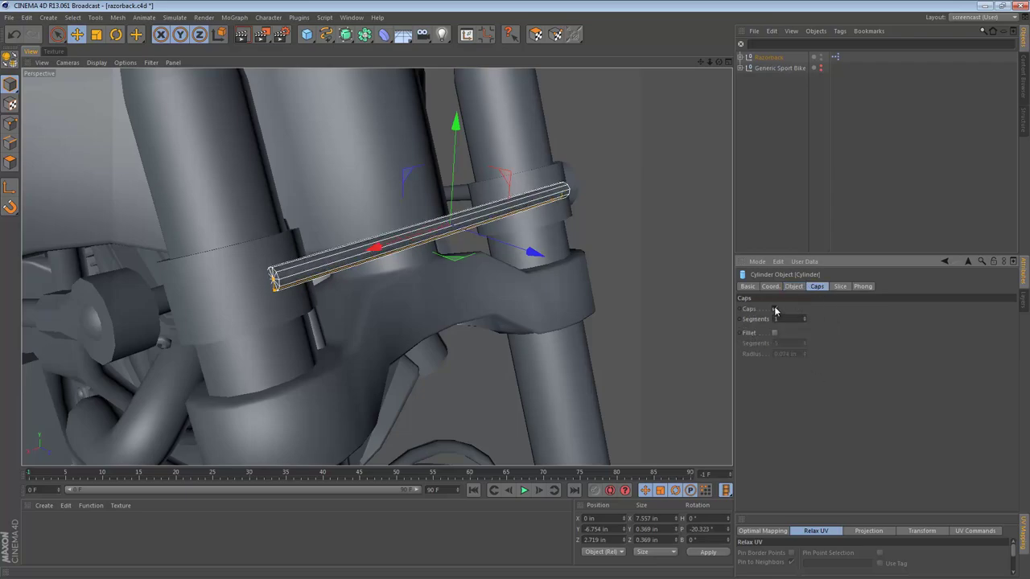
left_click(774, 310)
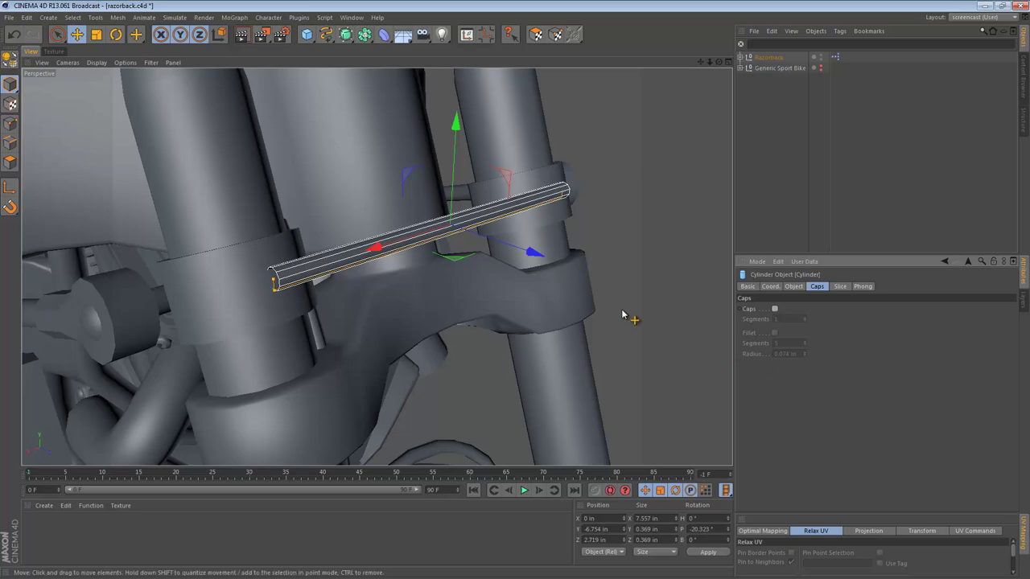
Step: Rotate the cylinder in the Right view to a pitch of about 0.6° so that it aligns with the fork angle
left_click_drag(625, 317, 468, 224, "alt")
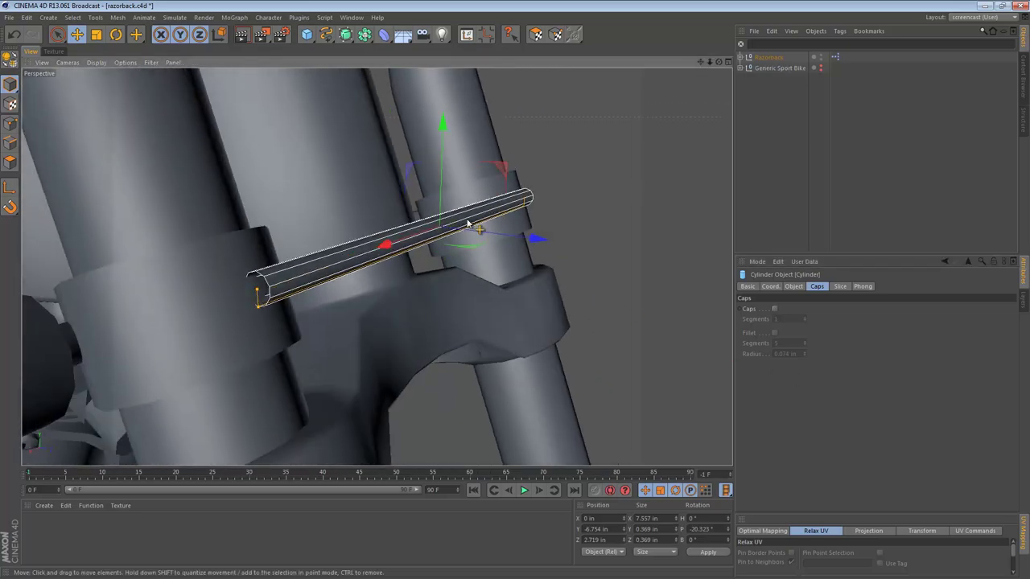
middle_click(403, 250)
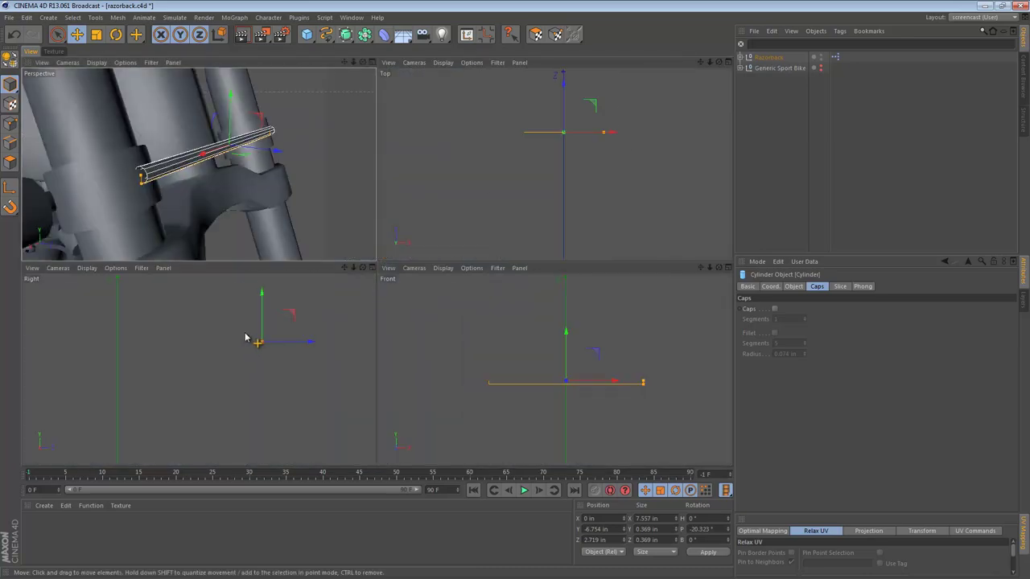
middle_click(267, 341)
scroll(491, 229, "up", 5)
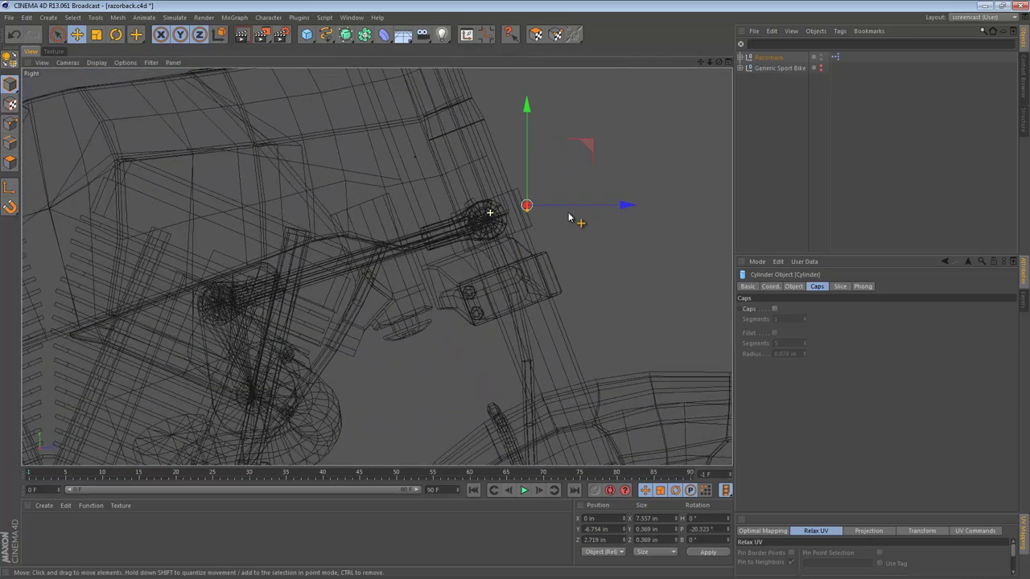
key("r")
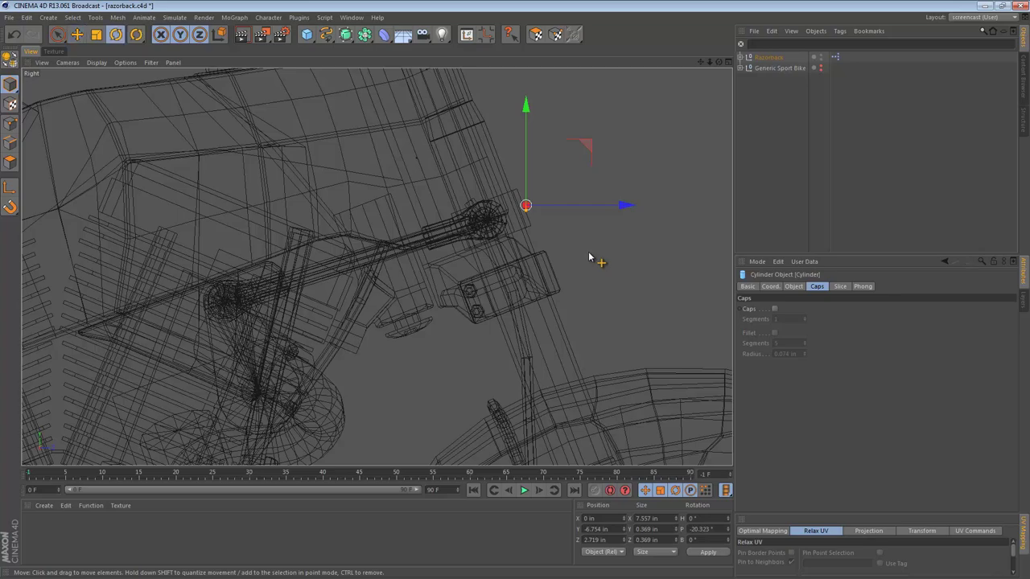
left_click_drag(619, 320, 699, 291)
key("e")
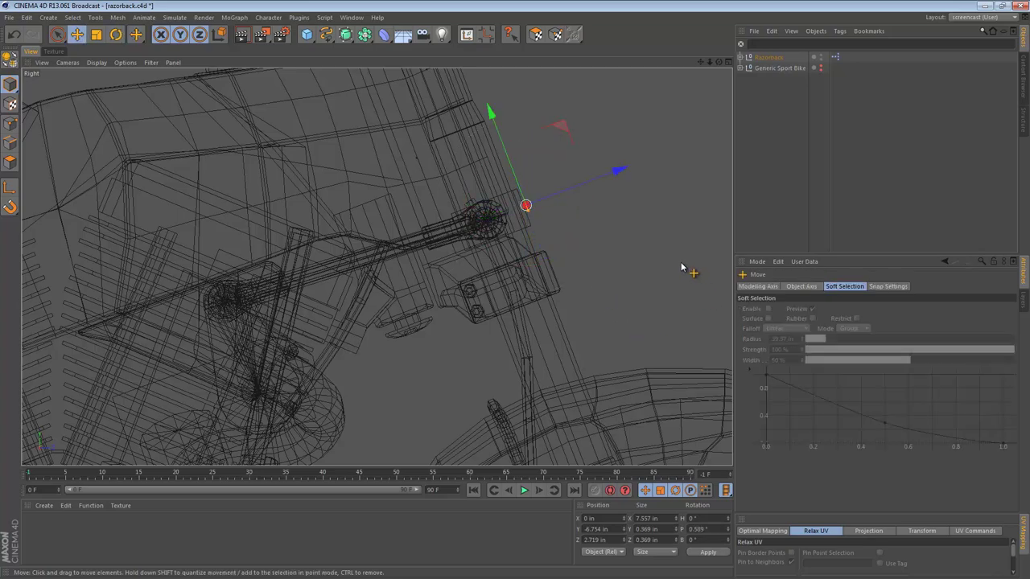
Step: Move the cylinder back along its own Z axis toward the fork tubes and deselect it
key("F1")
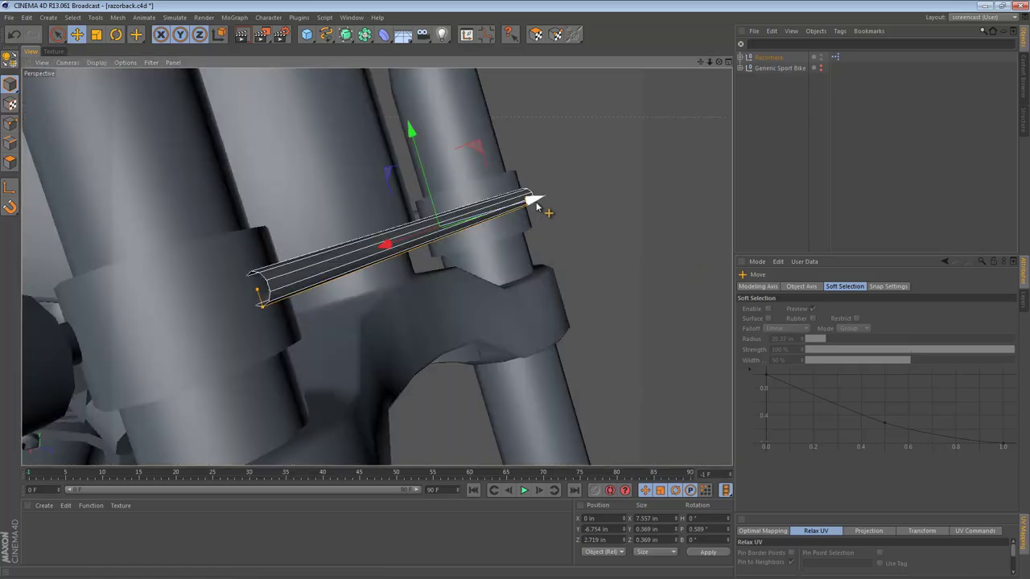
left_click_drag(535, 206, 417, 218)
left_click(559, 181)
Step: Examine the steering servo's gearbox, motor and arm beside the engine in the Perspective and Right views
mouse_move(493, 215)
left_mouse_down("alt")
mouse_move(386, 268)
mouse_move(395, 293)
mouse_move(523, 200)
mouse_move(508, 207)
left_mouse_up("alt")
right_click_drag(508, 205, 454, 222, "alt")
scroll(455, 222, "down", 2)
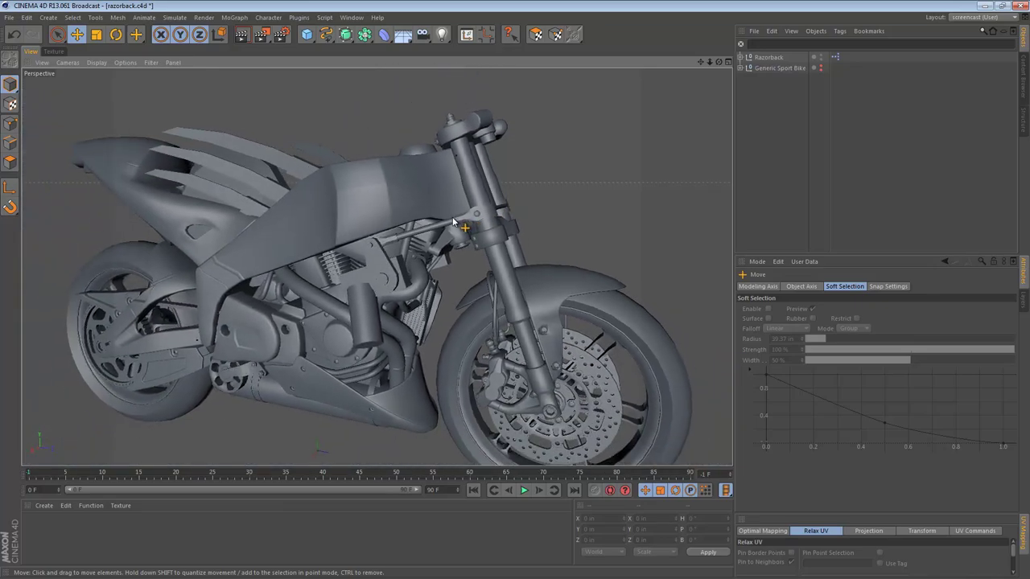
scroll(466, 233, "up", 5)
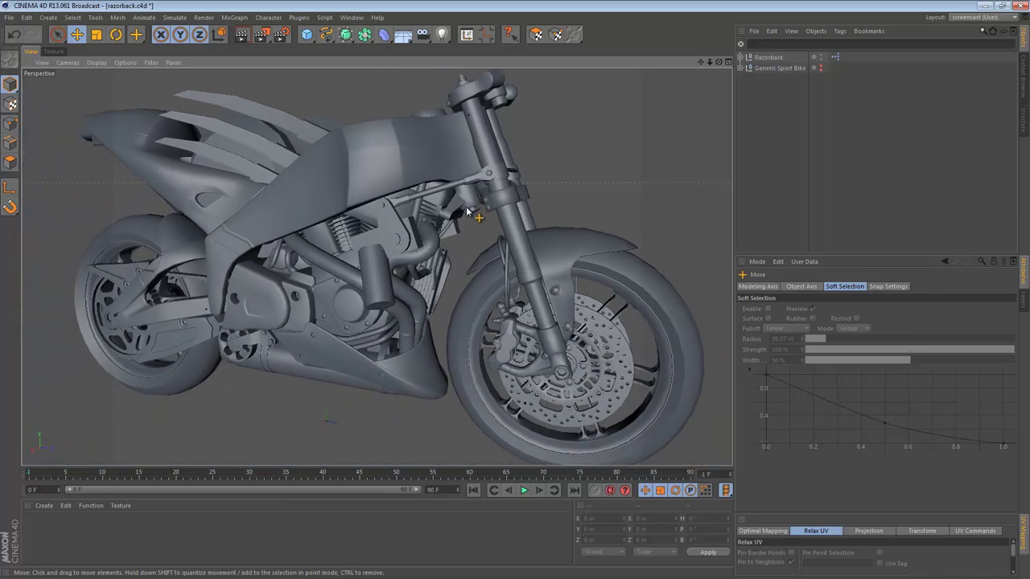
scroll(470, 214, "up", 3)
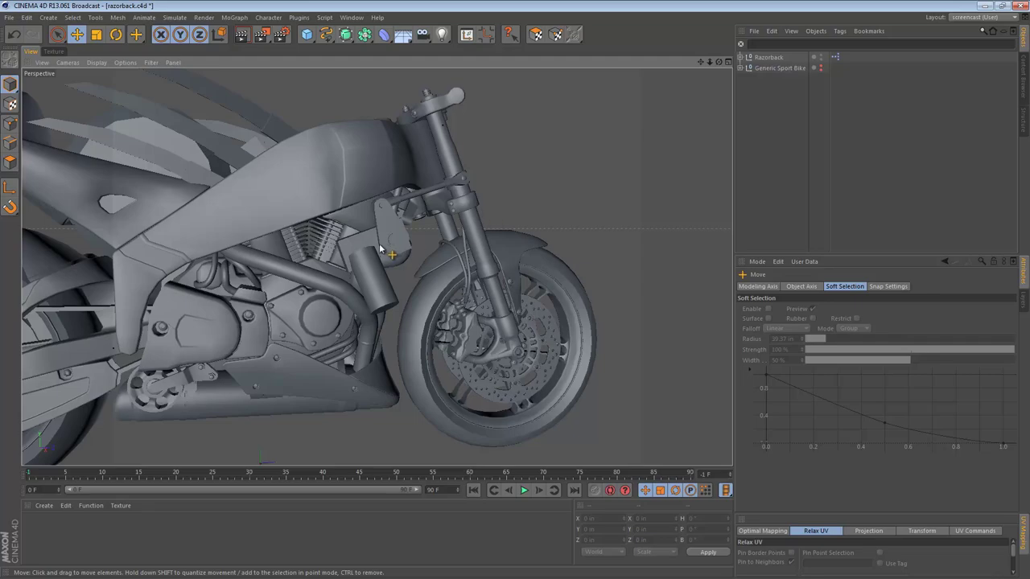
scroll(474, 251, "up", 4)
scroll(435, 171, "up", 4)
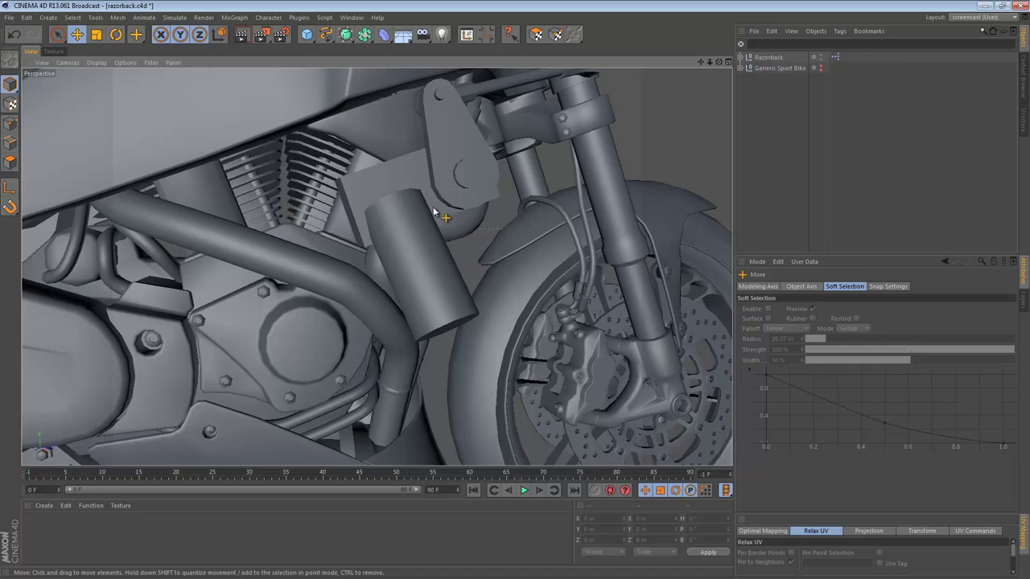
middle_click_drag(405, 213, 448, 174, "alt")
mouse_move(419, 185)
left_mouse_down("alt")
mouse_move(456, 174)
mouse_move(406, 211)
mouse_move(412, 166)
left_mouse_up("alt")
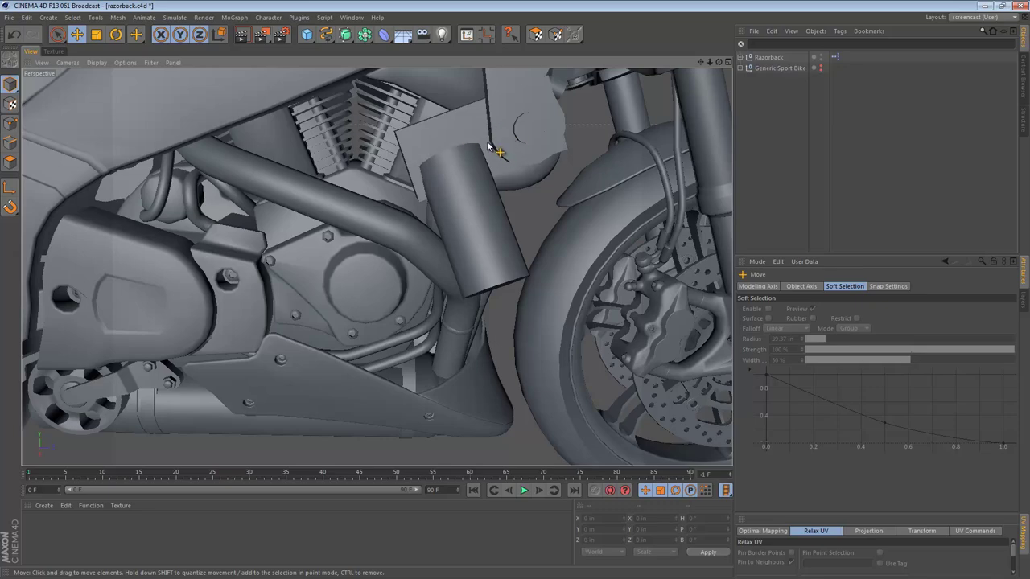
middle_click(412, 210)
middle_click(305, 302)
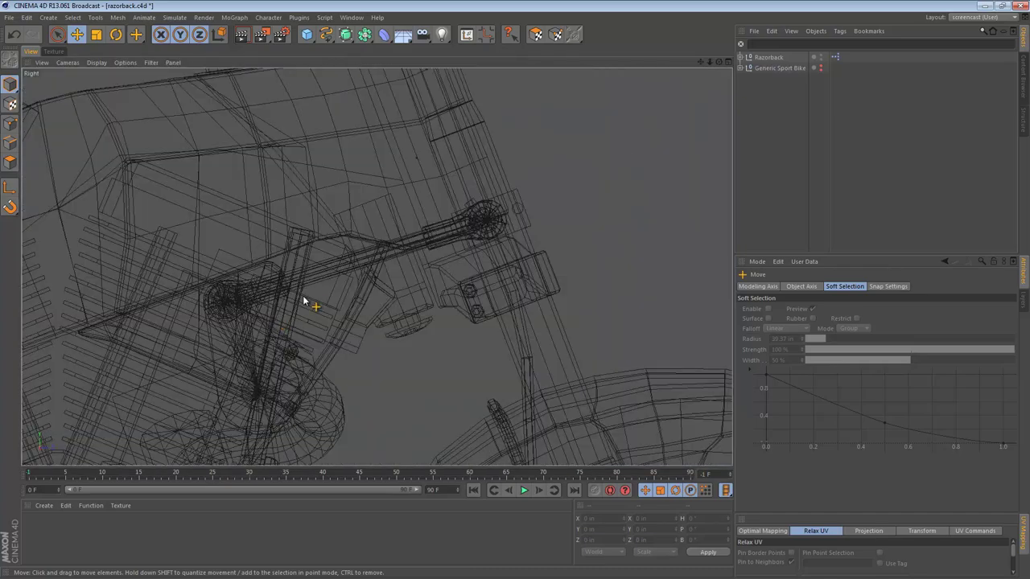
right_click_drag(397, 259, 329, 268, "alt")
middle_click_drag(328, 268, 411, 203, "alt")
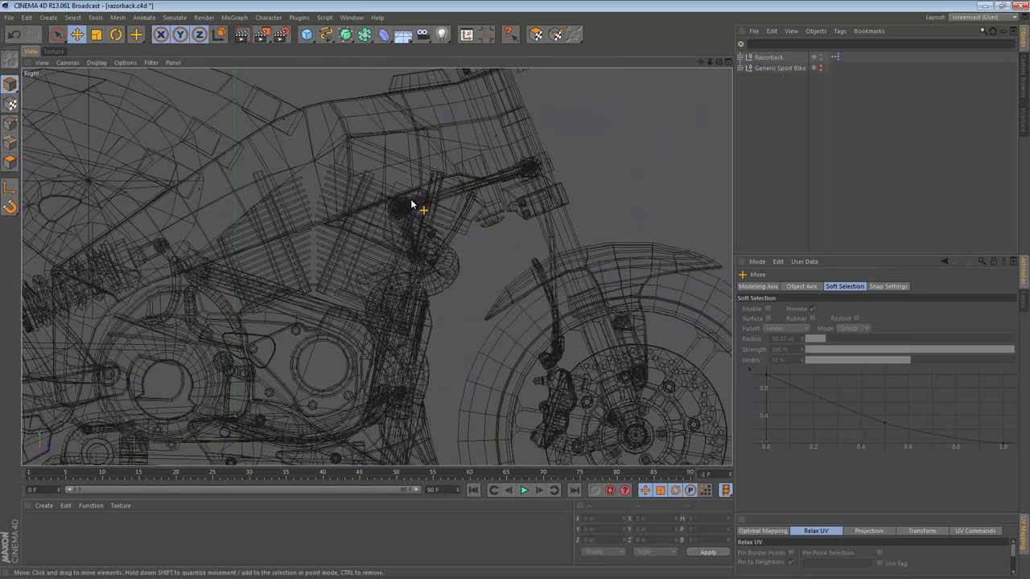
middle_click(349, 224)
middle_click(349, 224)
right_click_drag(464, 159, 374, 178, "alt")
middle_click_drag(415, 166, 414, 254, "alt")
left_click_drag(414, 254, 444, 256, "alt")
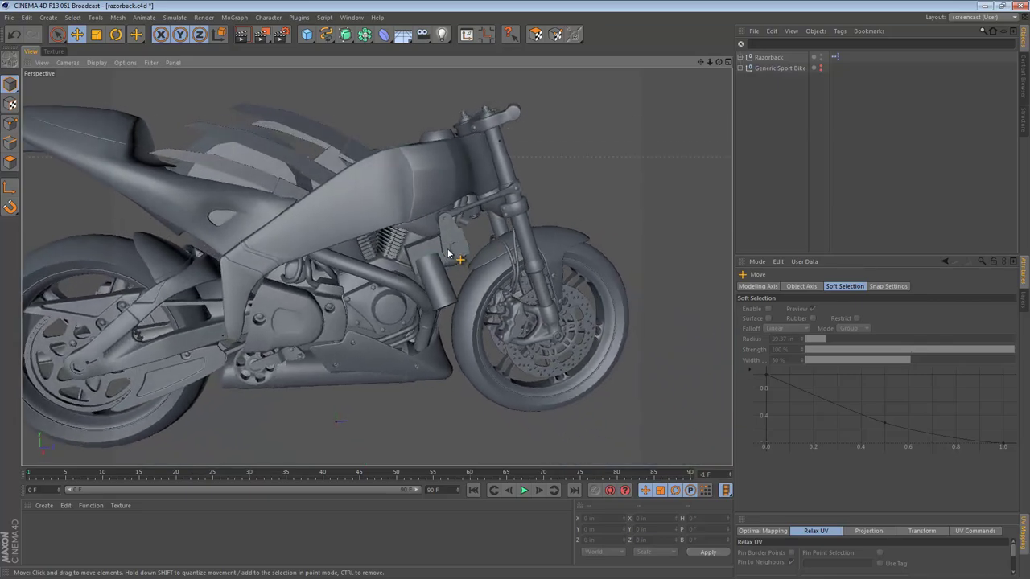
middle_click(439, 268)
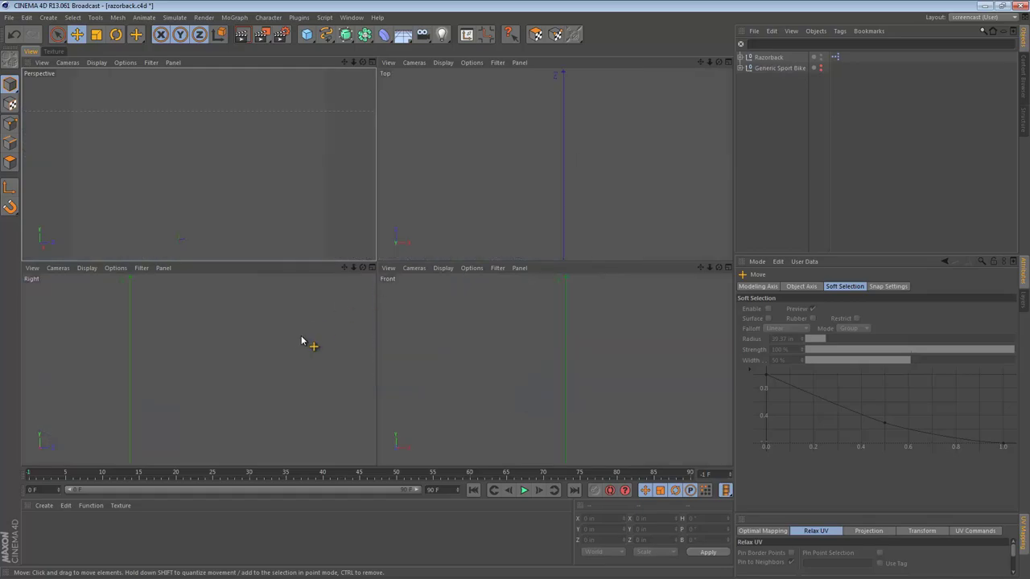
middle_click(350, 292)
scroll(370, 266, "up", 5)
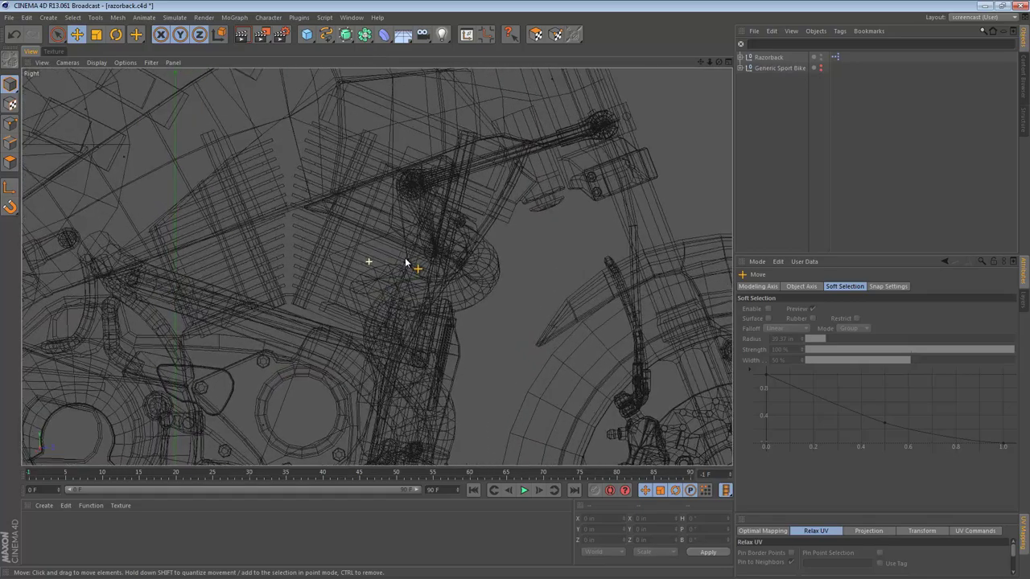
key("F1")
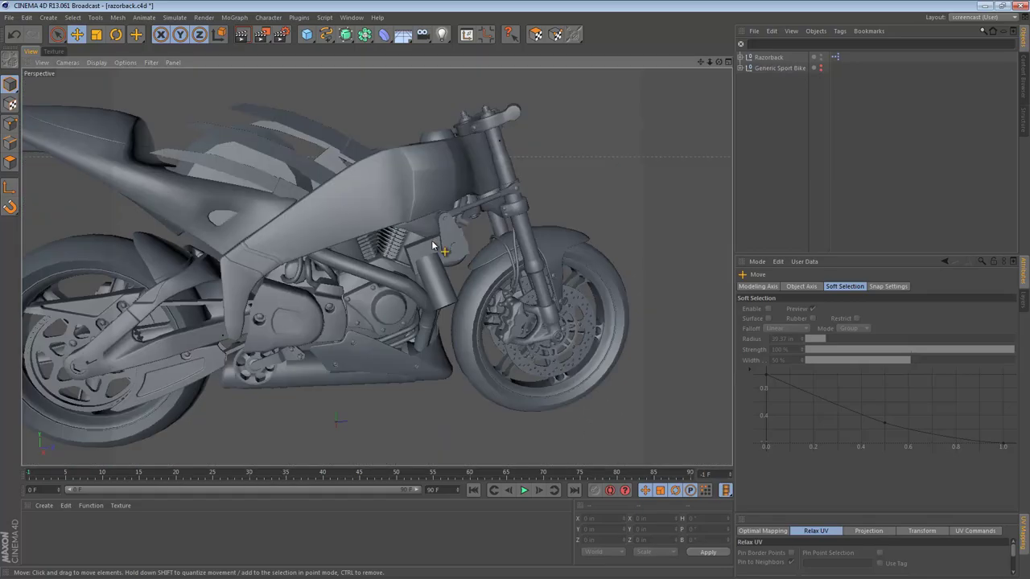
Step: Duplicate the servo gearbox cube with its motor at the top level of the hierarchy and move the copy outward to about X 12.2 in
scroll(426, 246, "up", 8)
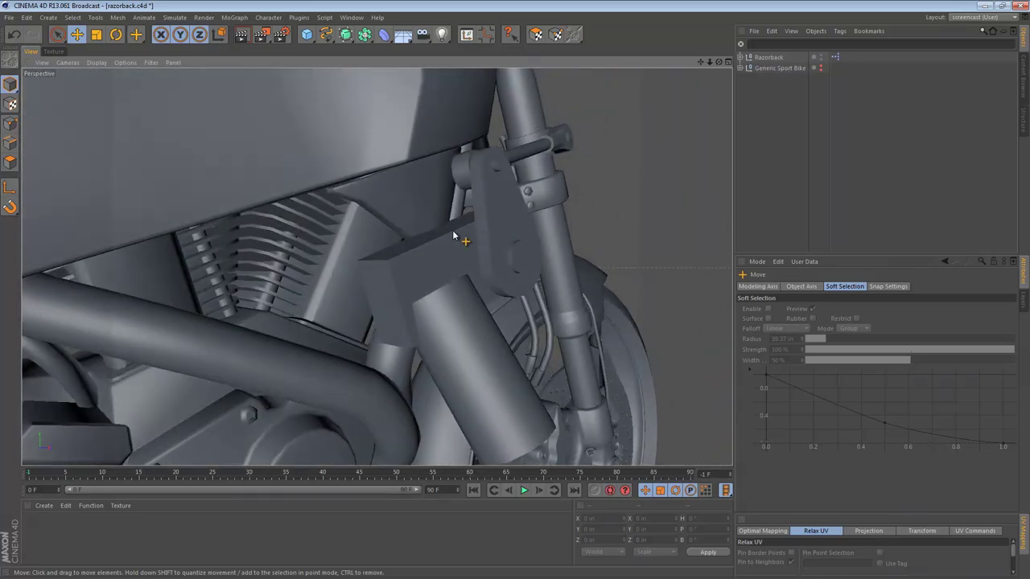
left_click(453, 235)
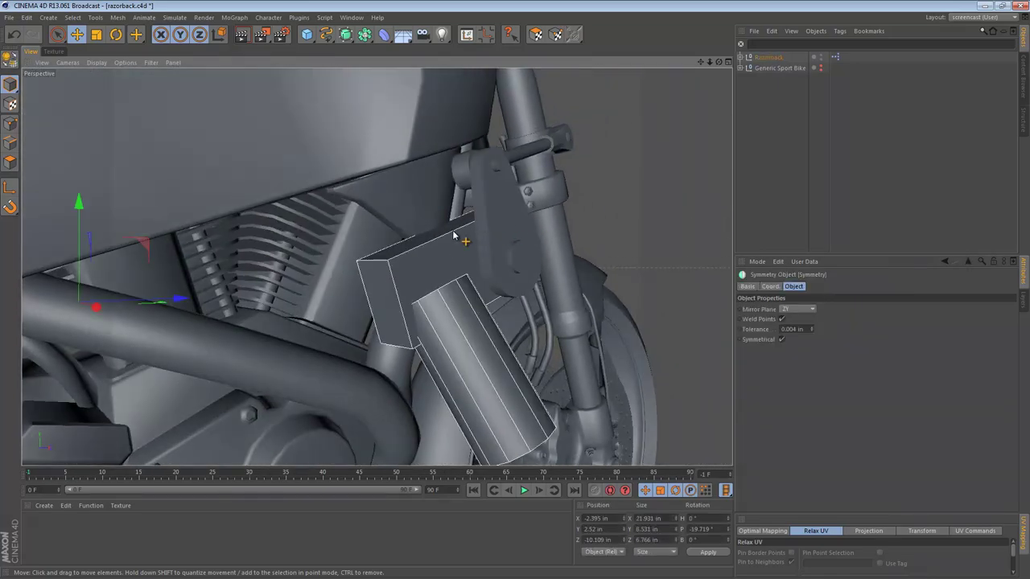
left_click(9, 163)
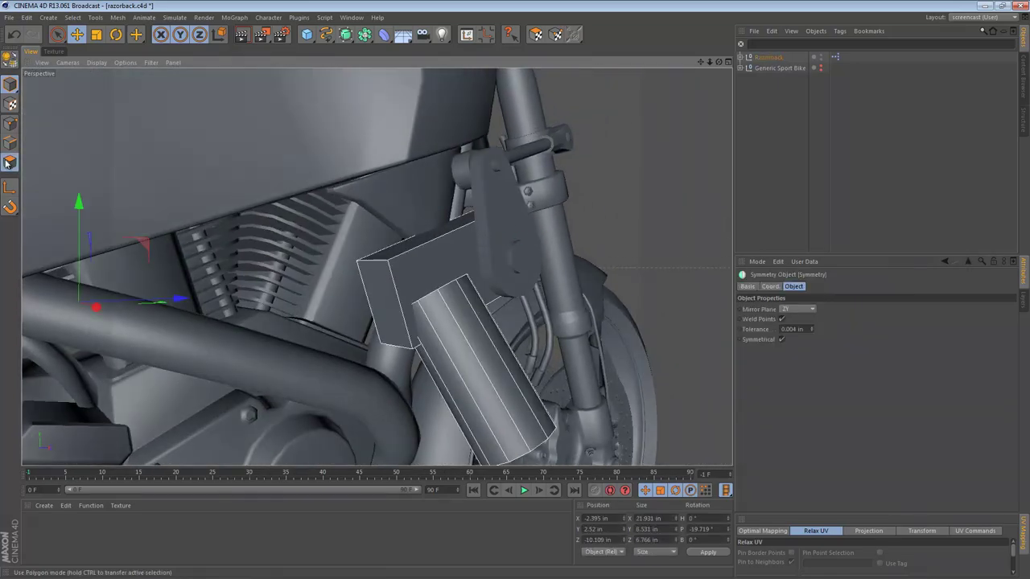
left_click(78, 36)
left_click(10, 85)
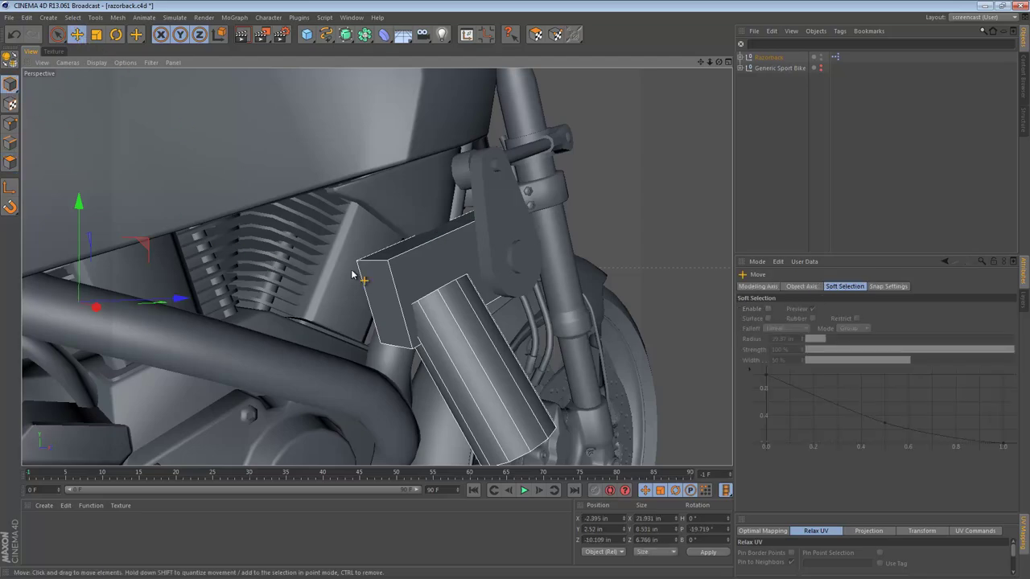
right_click(419, 250)
left_click(427, 253)
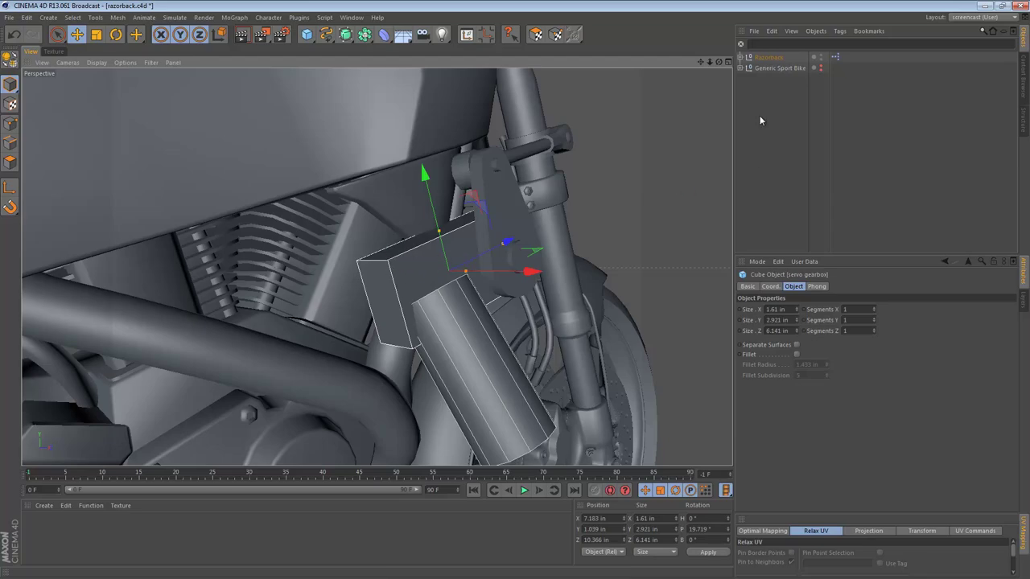
key("ctrl+x")
key("ctrl+v")
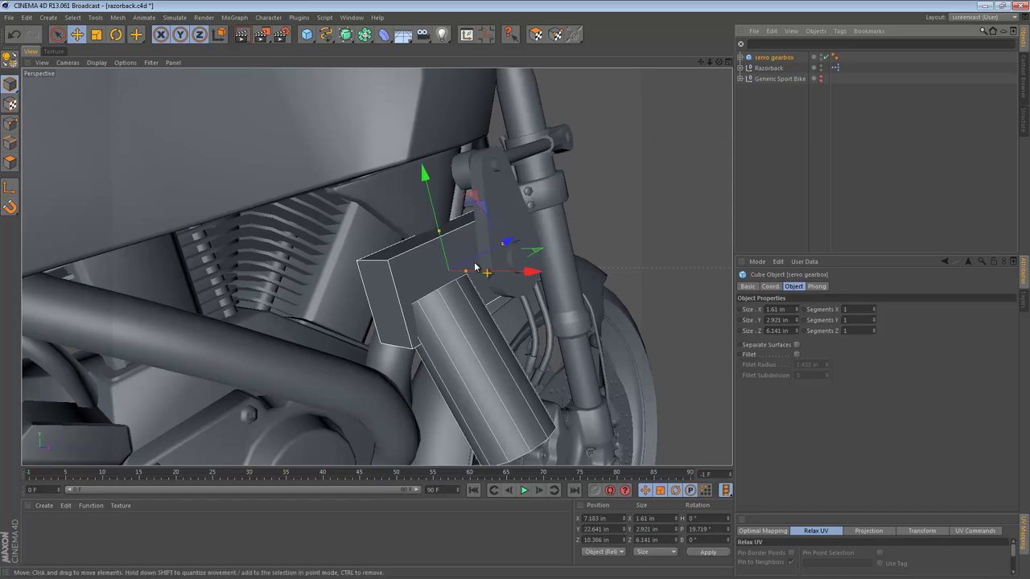
left_click_drag(500, 269, 705, 282, "alt")
Step: Delete the motor child from the duplicated servo gearbox
left_click(740, 57)
left_click(766, 67)
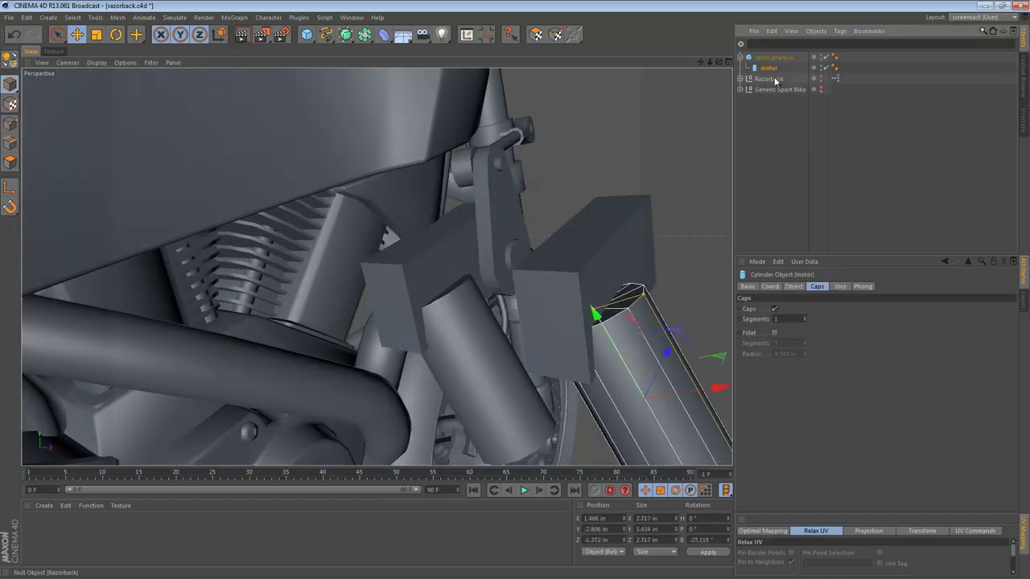
key("Delete")
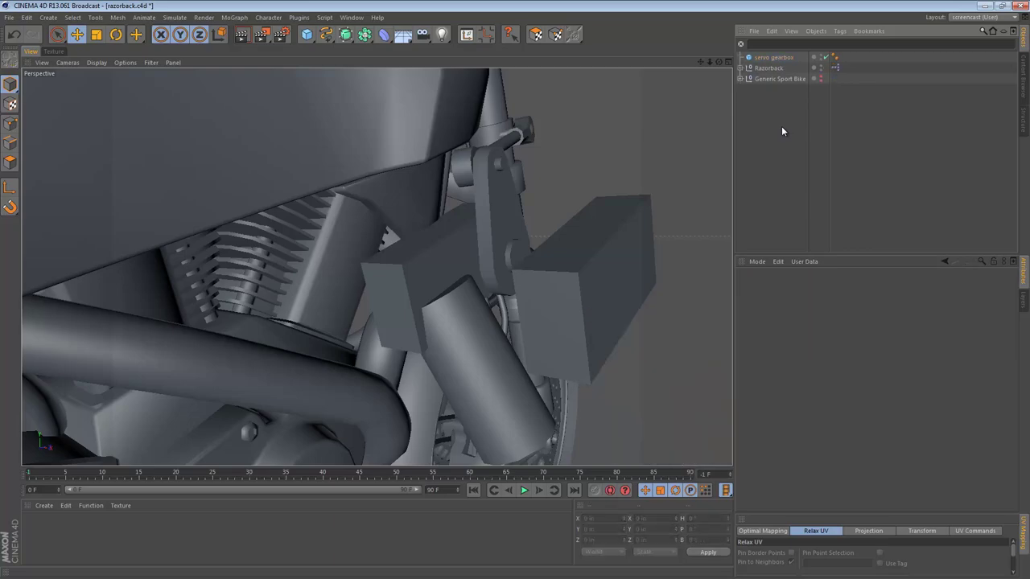
Step: Shrink the duplicated servo gearbox cube in the Right view to about 5.33 in along Z and 2.26 in along Y
left_click(774, 58)
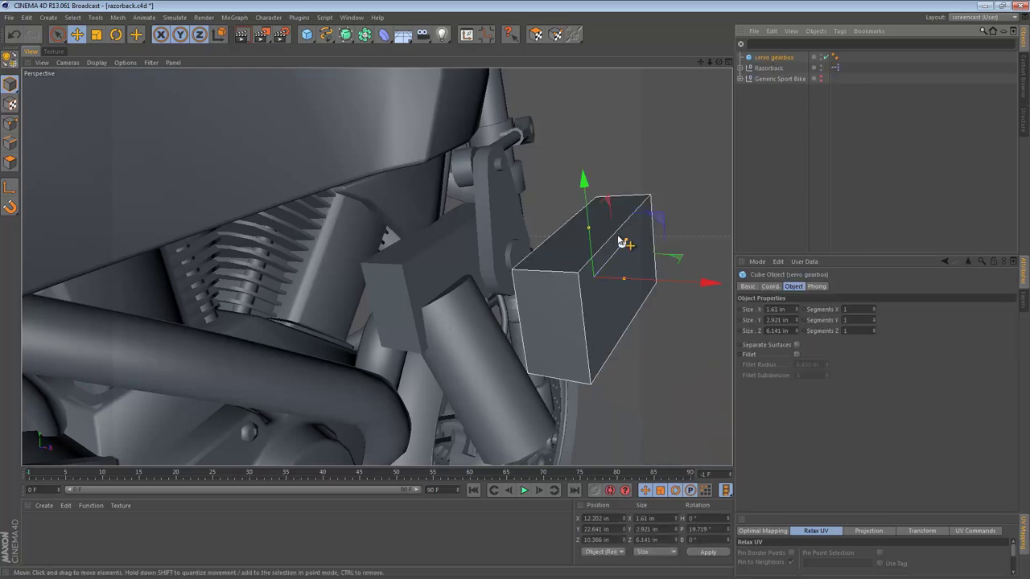
middle_click(632, 268)
middle_click(341, 307)
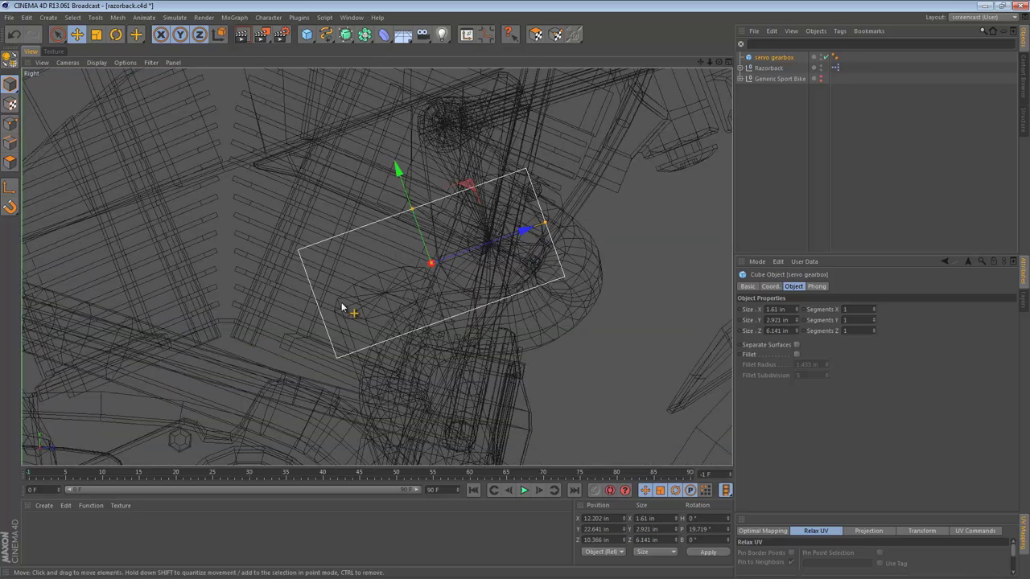
scroll(465, 239, "up", 5)
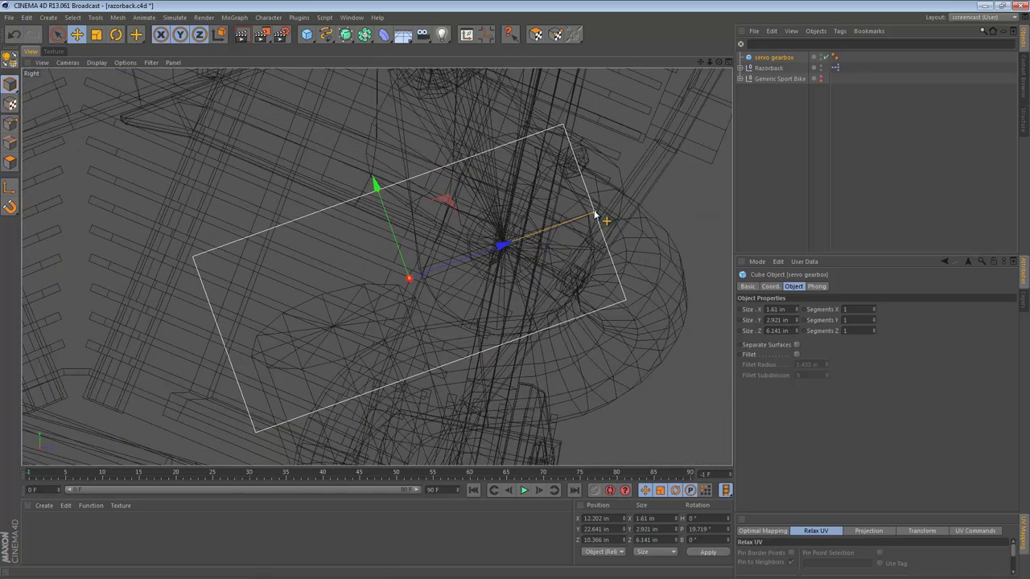
left_click_drag(594, 216, 568, 221)
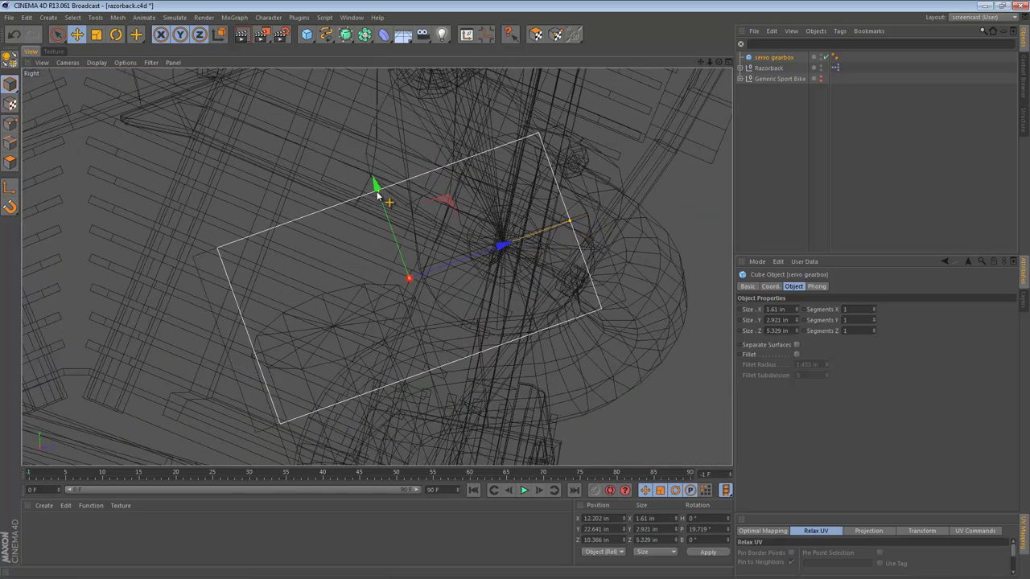
left_click_drag(377, 195, 385, 214)
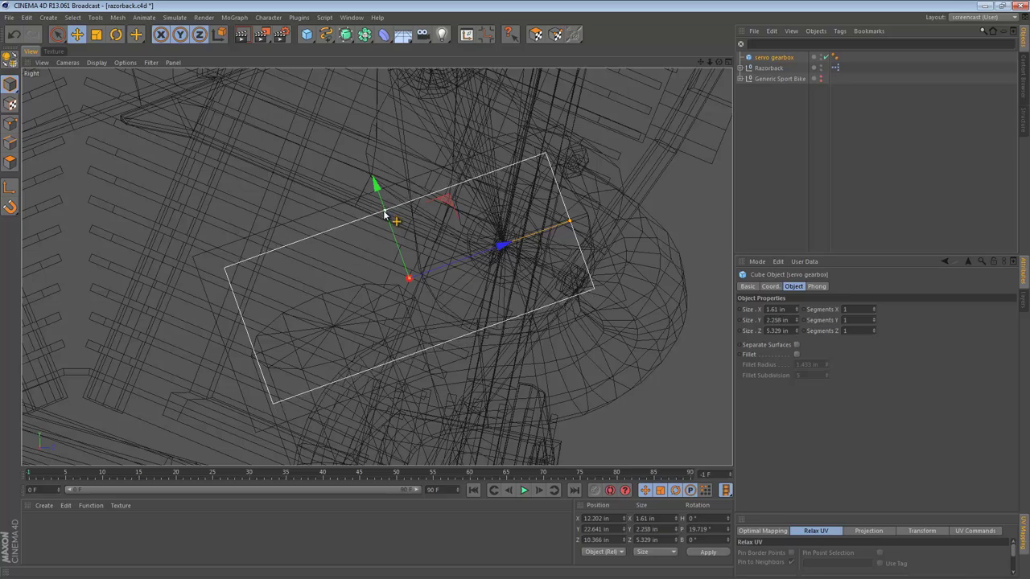
Step: Thin the duplicated gearbox cube in the Top view and set its X size to 0.25 in
key("F2")
middle_click_drag(588, 318, 415, 152, "alt")
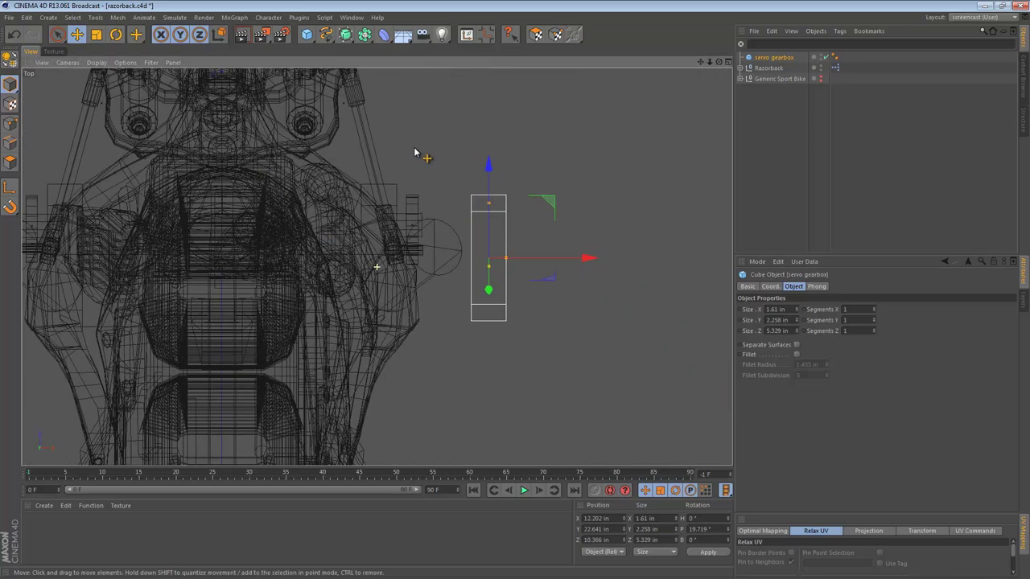
right_click_drag(418, 216, 559, 260, "alt")
left_click(638, 324)
left_click_drag(634, 323, 600, 329)
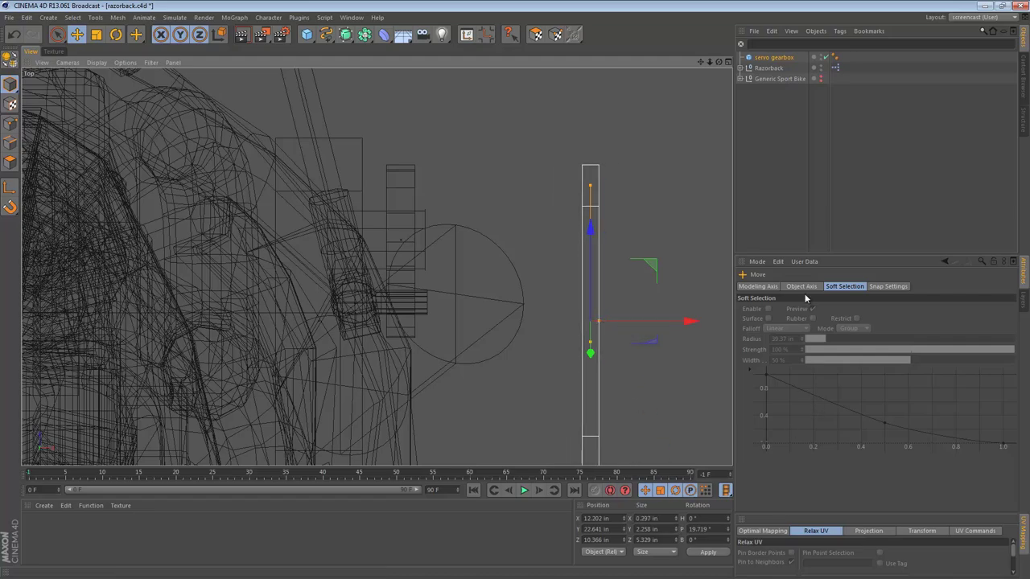
left_click(777, 58)
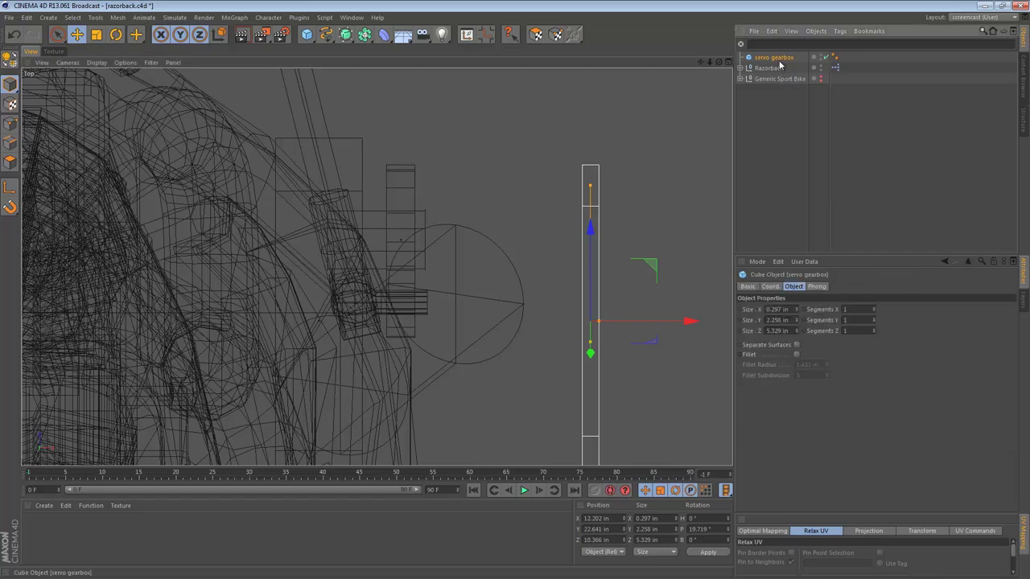
left_click(783, 319)
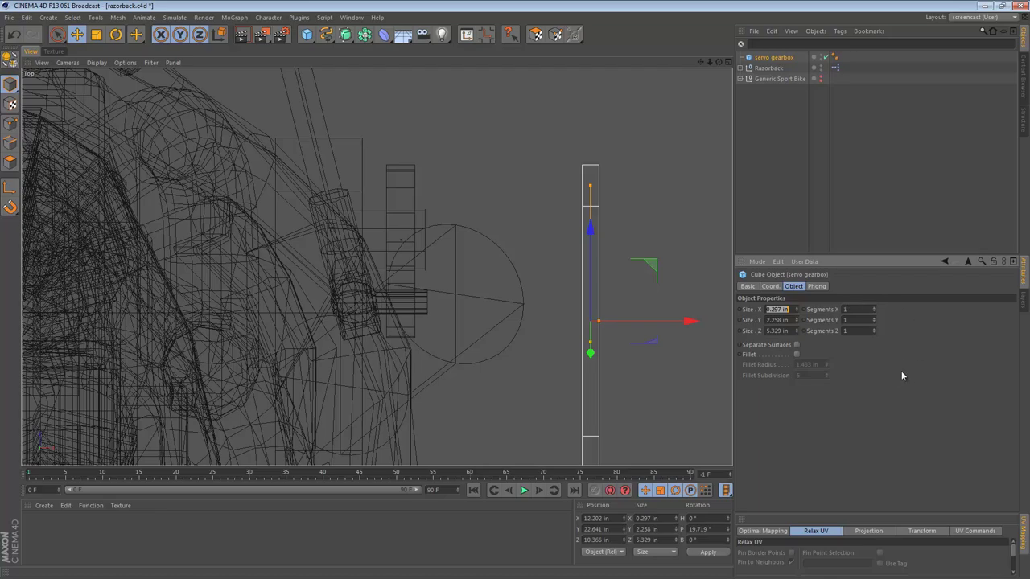
type("0.25")
key("Return")
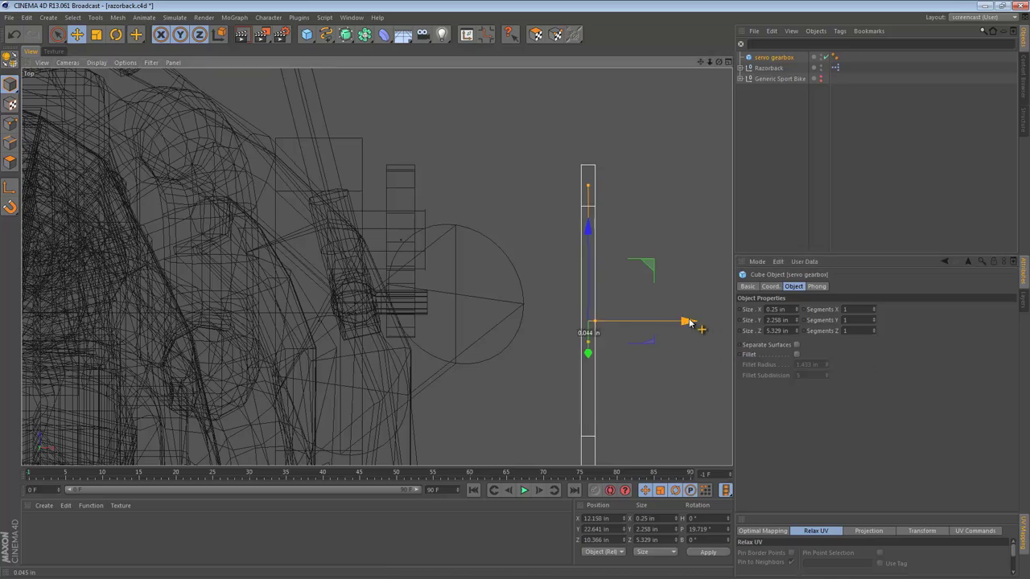
Step: Move the thin plate inward to about X 6.26 in and raise it along its own Y axis to about Y 22.98 in
left_click_drag(689, 323, 368, 318)
middle_click(330, 324)
middle_click(201, 355)
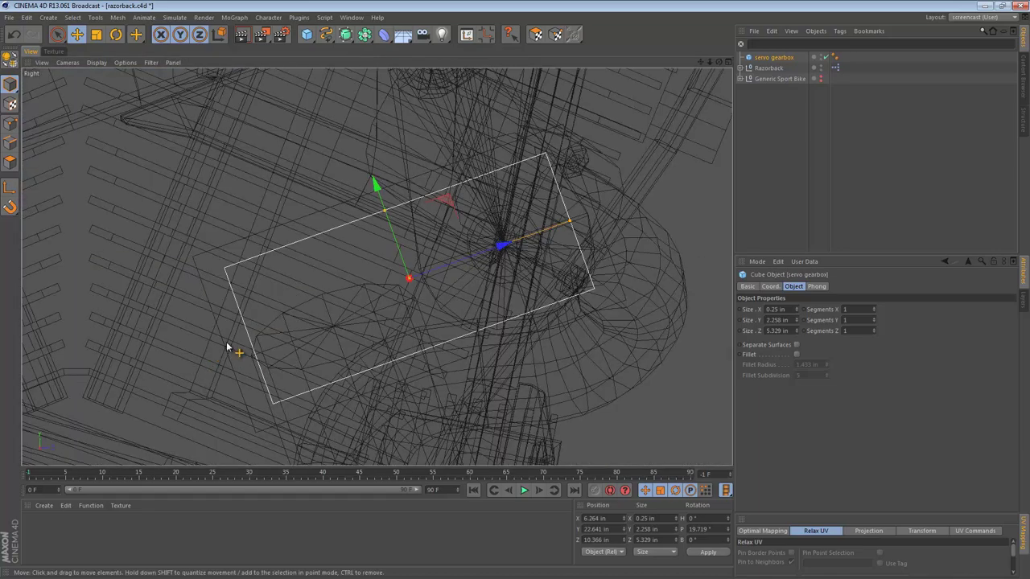
left_click_drag(375, 182, 366, 166)
key("F1")
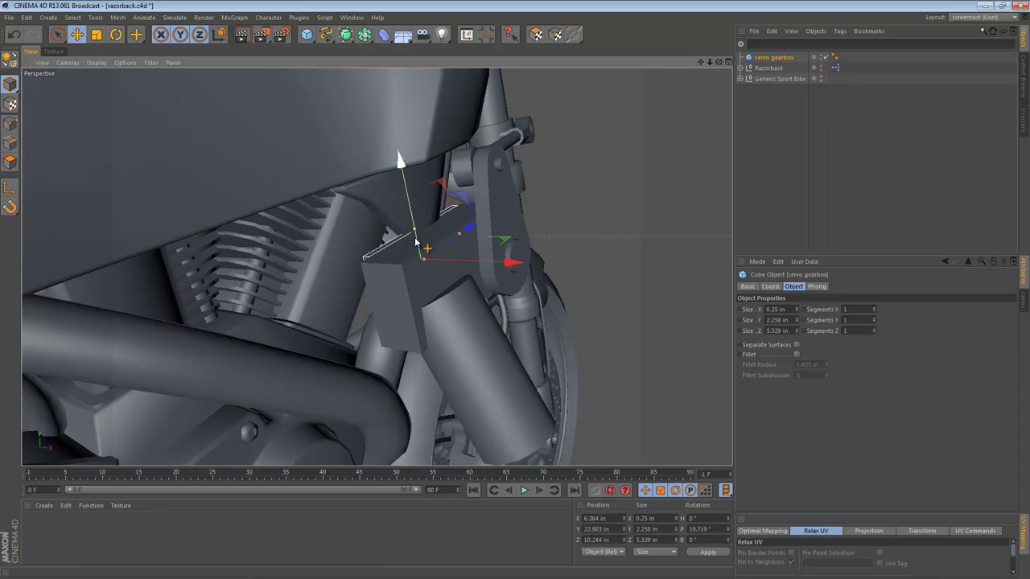
Step: Delete the Front Right Cover below the tank, using wireframe display temporarily before returning to shaded display
mouse_move(338, 206)
left_mouse_down("alt")
mouse_move(499, 233)
mouse_move(184, 236)
left_mouse_up("alt")
left_click(430, 181)
mouse_move(432, 181)
left_mouse_down("alt")
mouse_move(510, 202)
mouse_move(662, 188)
mouse_move(663, 180)
mouse_move(580, 223)
mouse_move(596, 223)
left_mouse_up("alt")
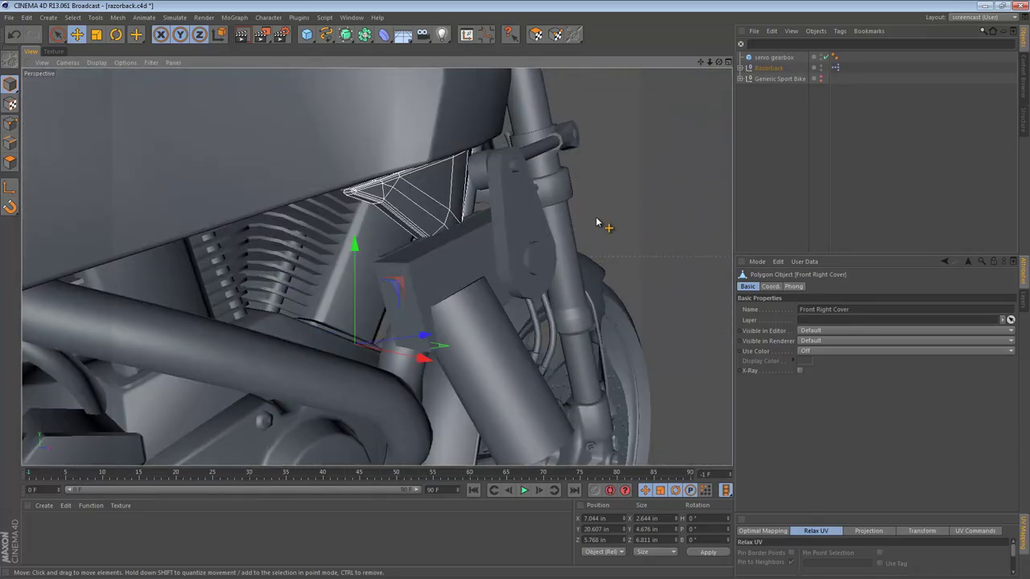
key("n")
key("g")
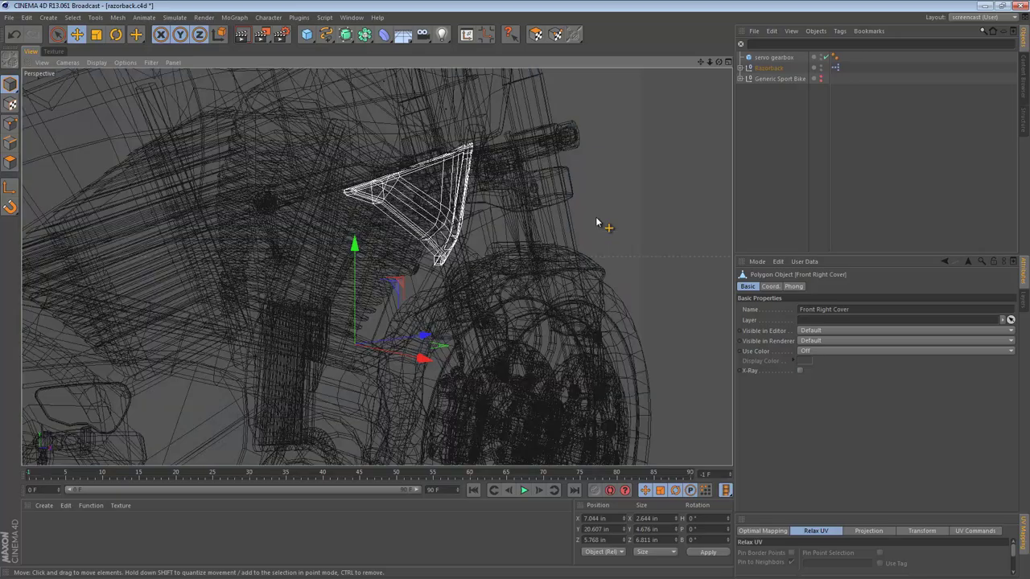
right_click_drag(444, 213, 358, 218, "alt")
left_click_drag(397, 209, 214, 250, "alt")
left_click_drag(322, 238, 290, 229)
key("Delete")
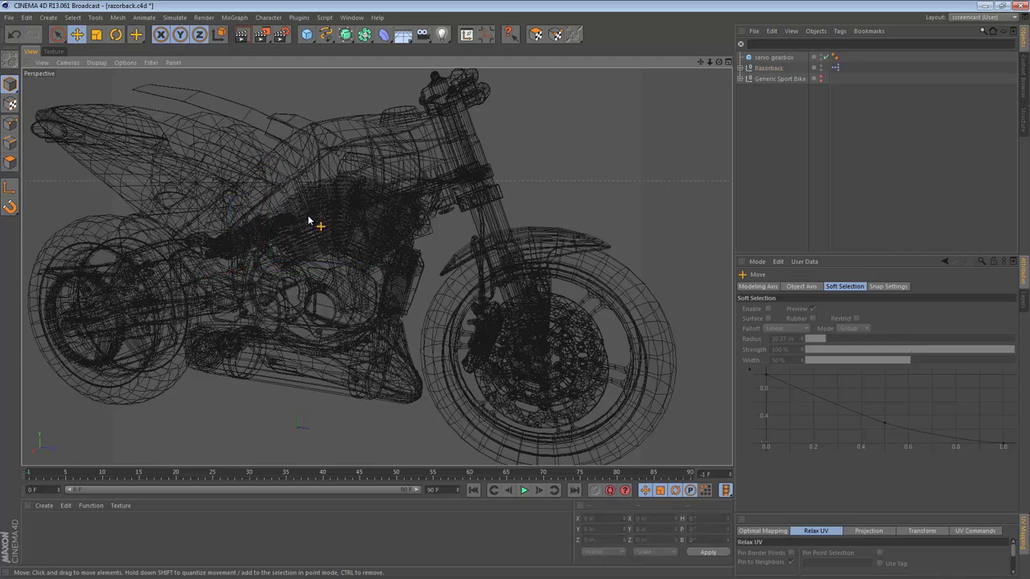
key("n")
key("a")
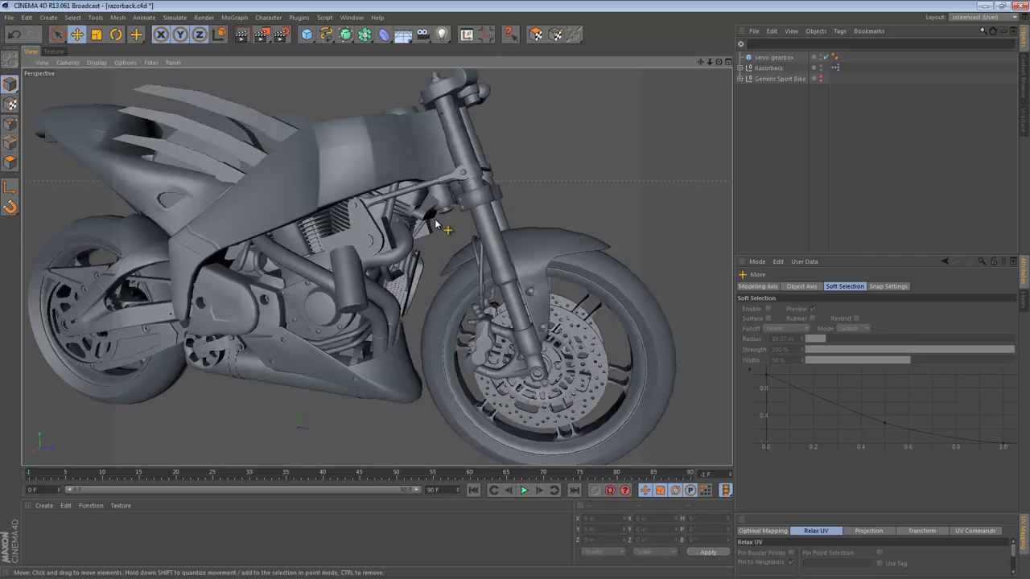
Step: Examine how the thin plate sits against the servo gearbox, engine and frame from several angles in the Perspective view
right_click_drag(336, 225, 550, 208, "alt")
left_click_drag(550, 208, 598, 197, "alt")
right_click_drag(332, 256, 386, 244, "alt")
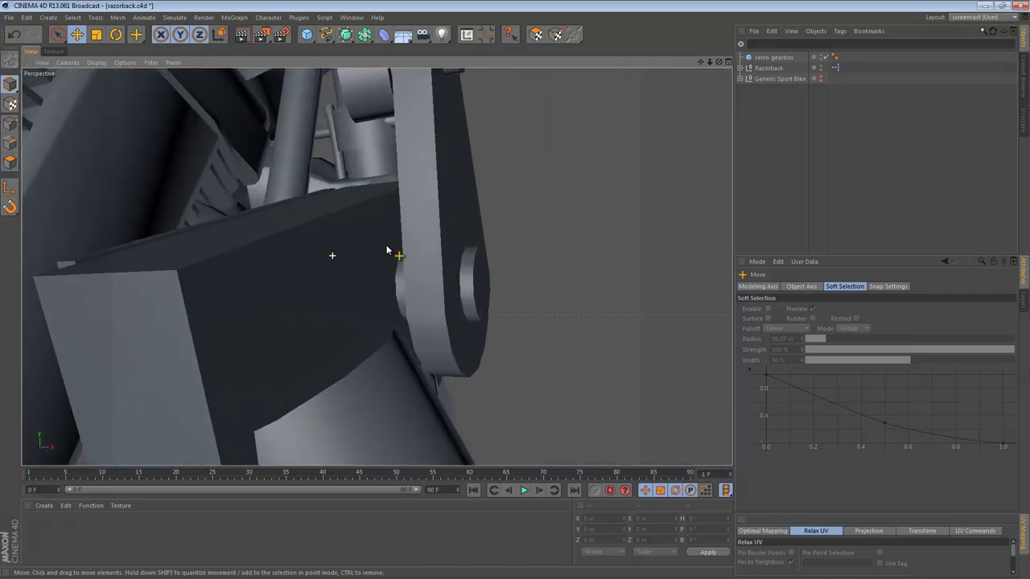
left_click_drag(377, 267, 488, 278, "alt")
right_click_drag(488, 277, 454, 285, "alt")
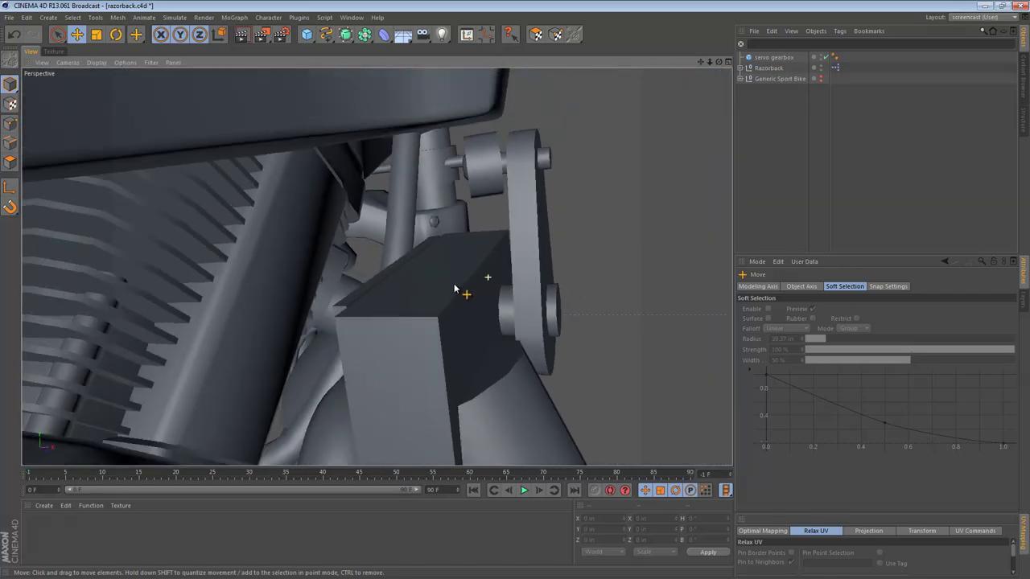
left_click(406, 280)
left_click_drag(406, 281, 442, 291, "alt")
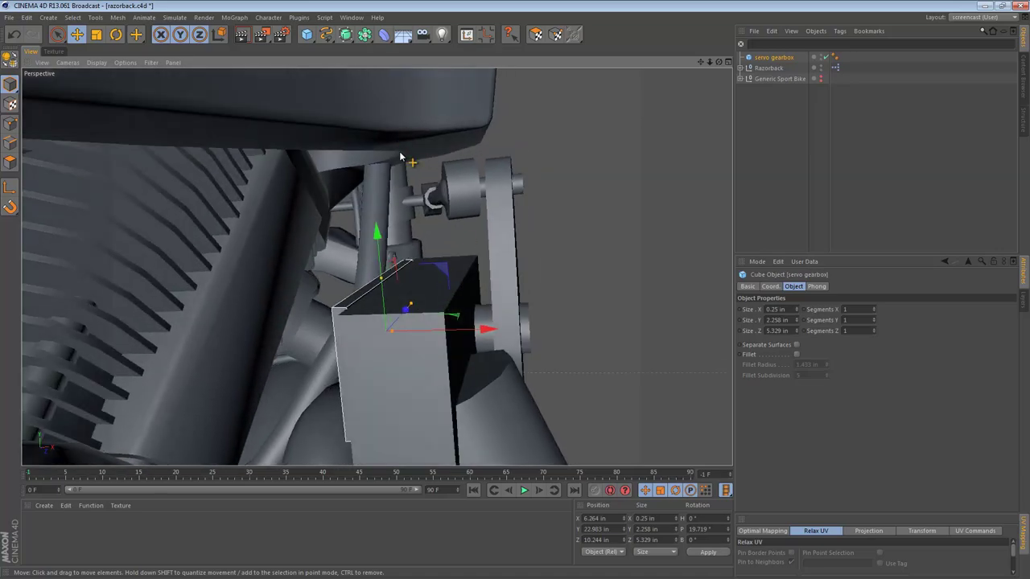
right_click_drag(419, 247, 275, 252, "alt")
left_click_drag(294, 234, 676, 260, "alt")
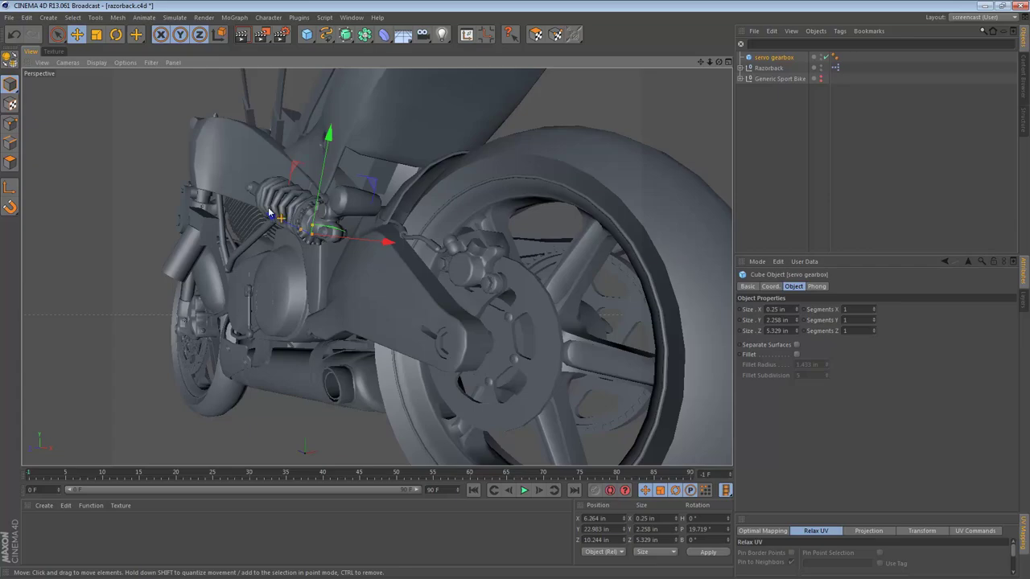
left_click_drag(219, 203, 37, 239, "alt")
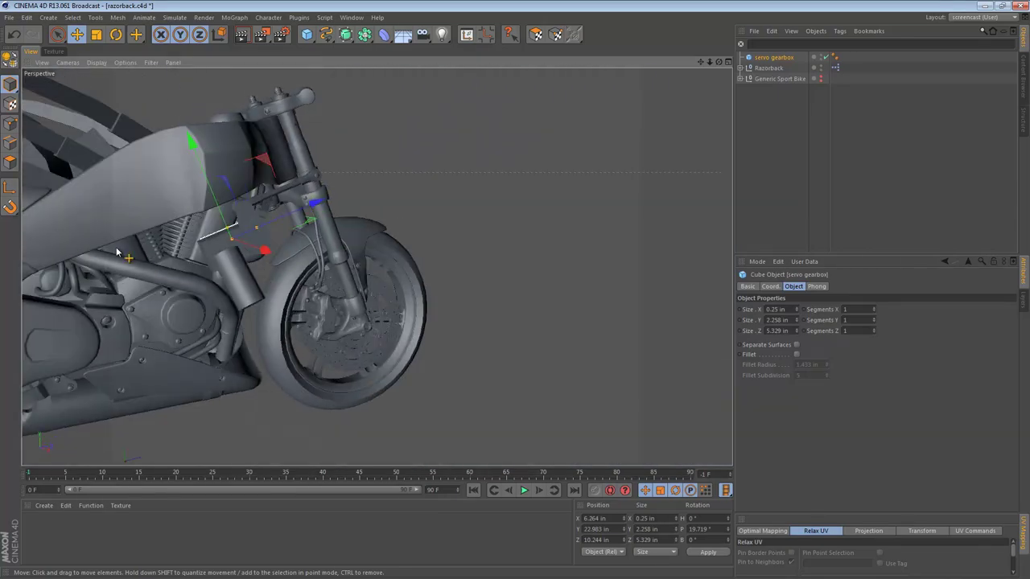
right_click_drag(246, 258, 376, 253, "alt")
middle_click_drag(349, 222, 370, 332, "alt")
left_click_drag(309, 308, 417, 280, "alt")
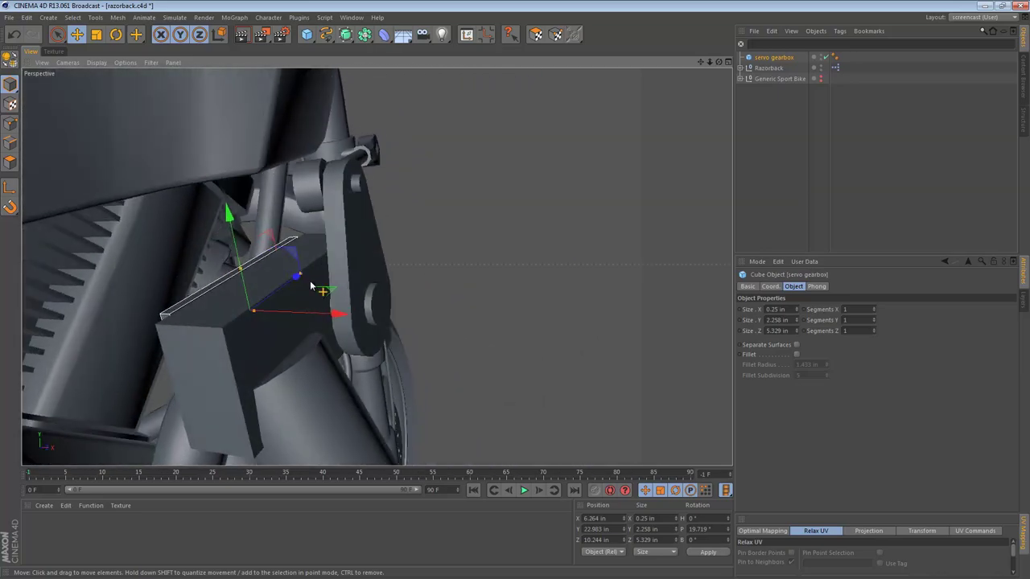
Step: Cut the thin plate from the top level and paste it under the original servo gearbox inside the steering servos' Symmetry object
key("Delete")
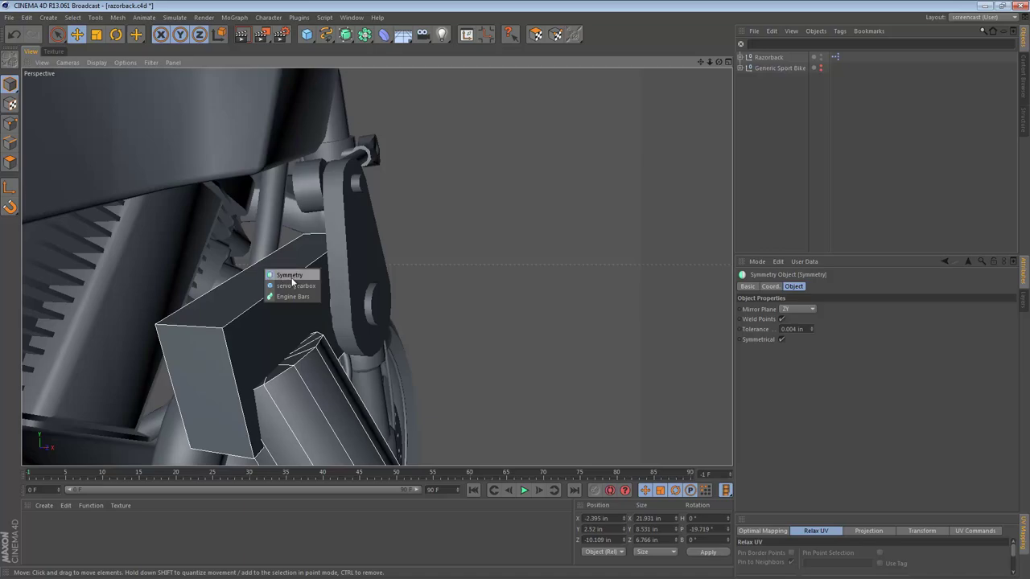
left_click(296, 285)
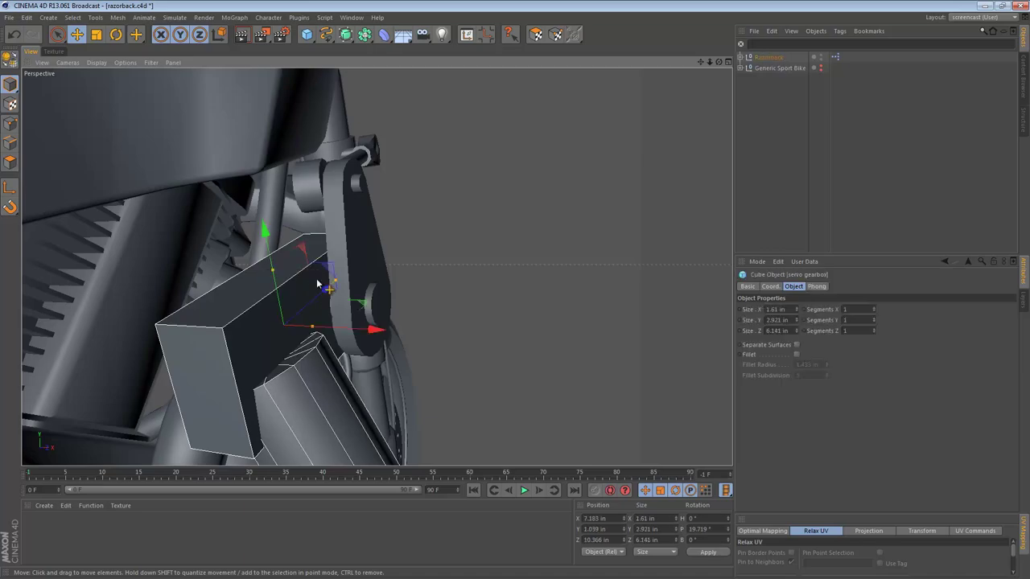
key("s")
left_click(757, 142)
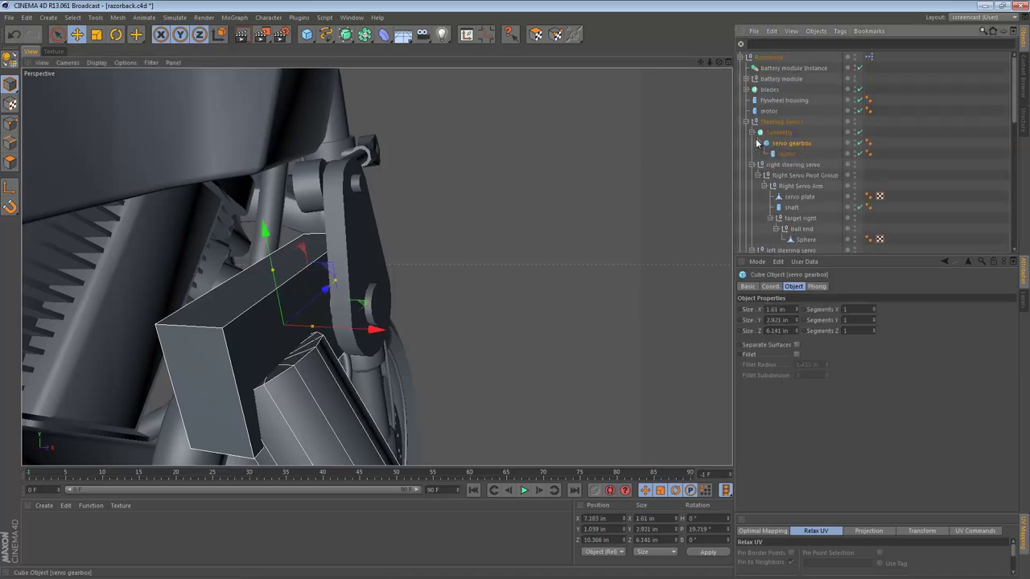
left_click(791, 157)
key("ctrl+v")
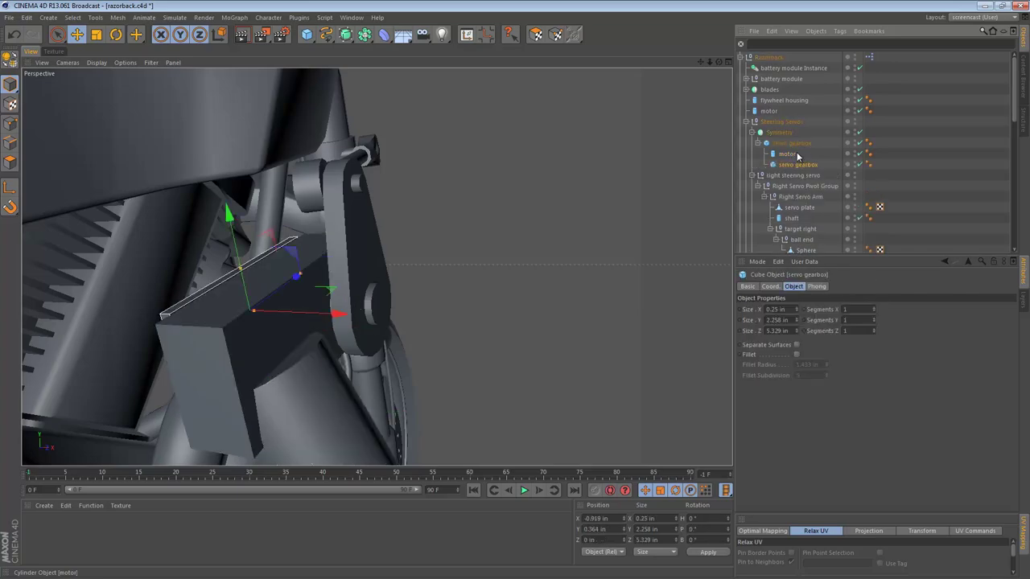
Step: Rename the pasted plate "bracket" and convert it to an editable polygon object
double_click(787, 155)
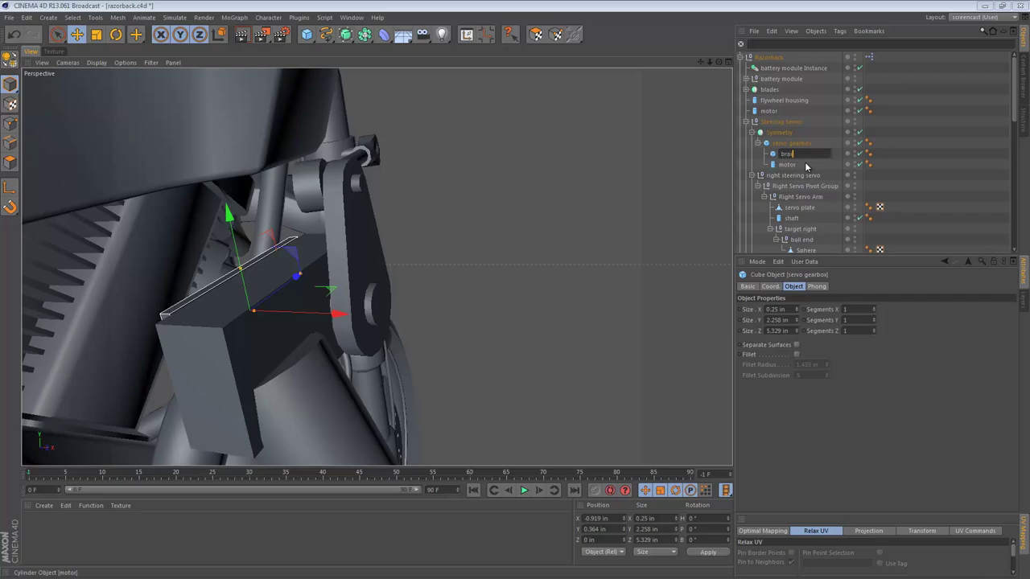
key("Return")
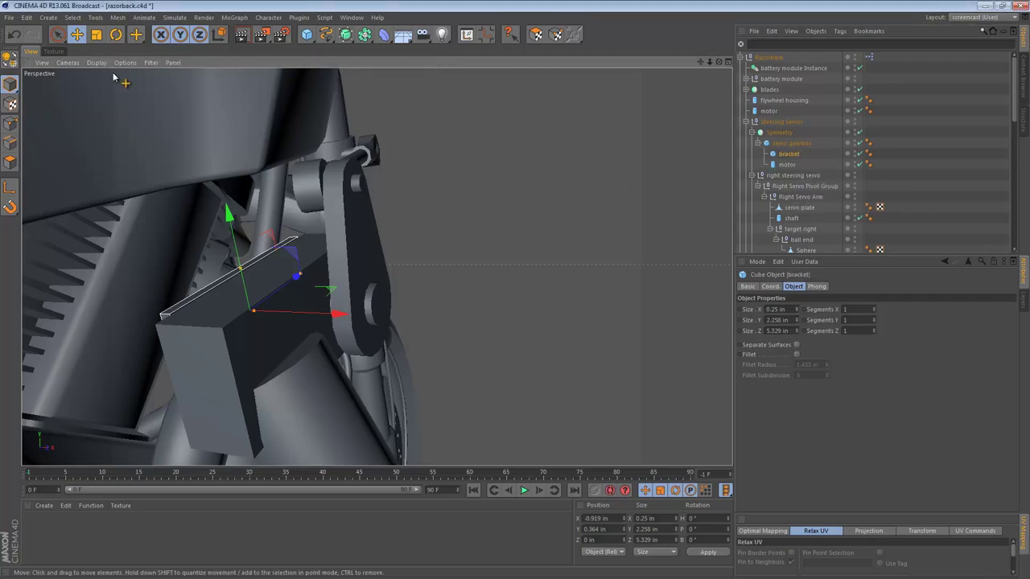
left_click(8, 64)
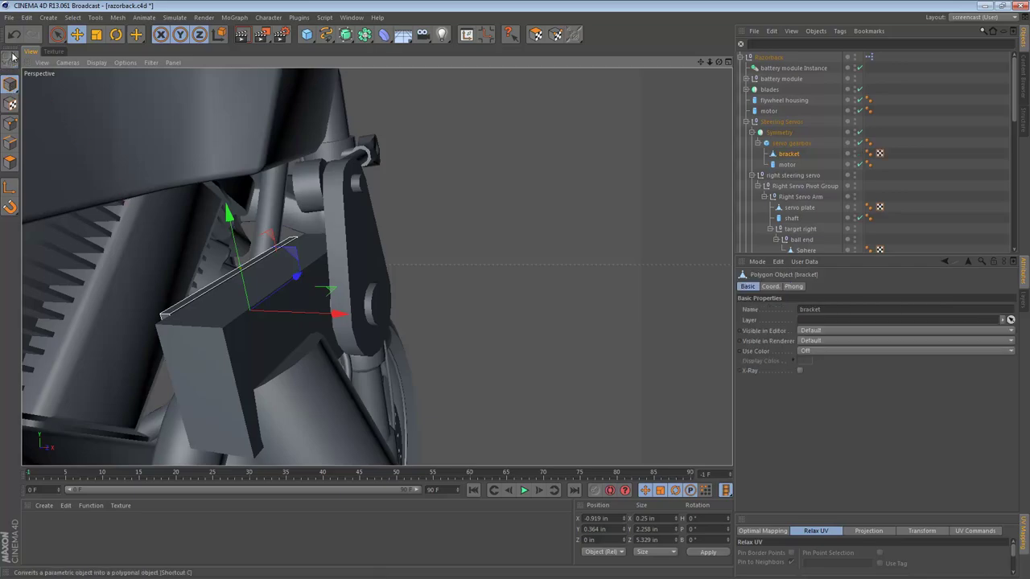
Step: Select the bracket's top polygon in the Right view and extrude it upward by about 2.53 in
middle_click(219, 247)
middle_click(281, 364)
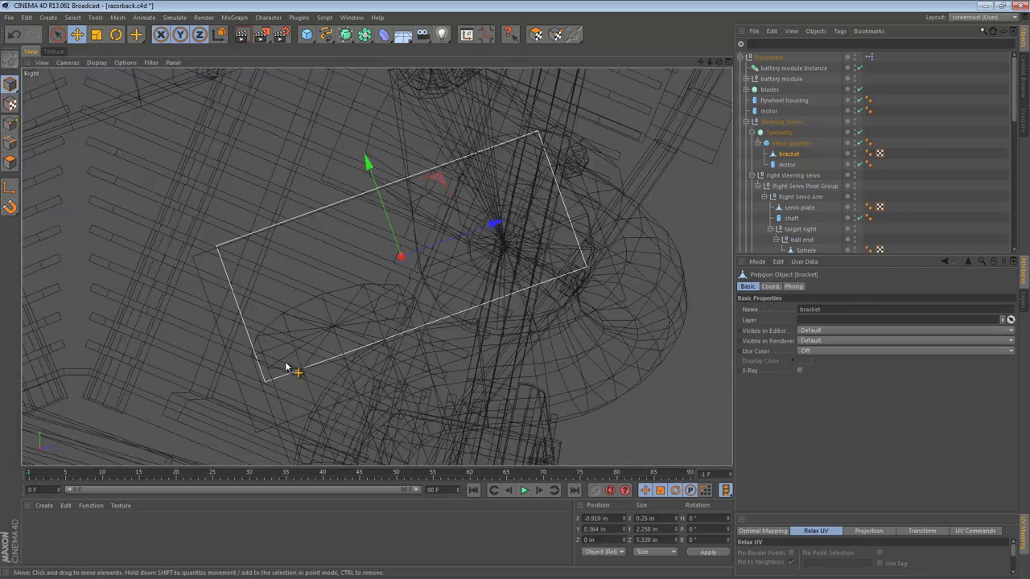
scroll(432, 254, "down", 2)
middle_click_drag(412, 266, 415, 346, "alt")
scroll(410, 324, "down", 2)
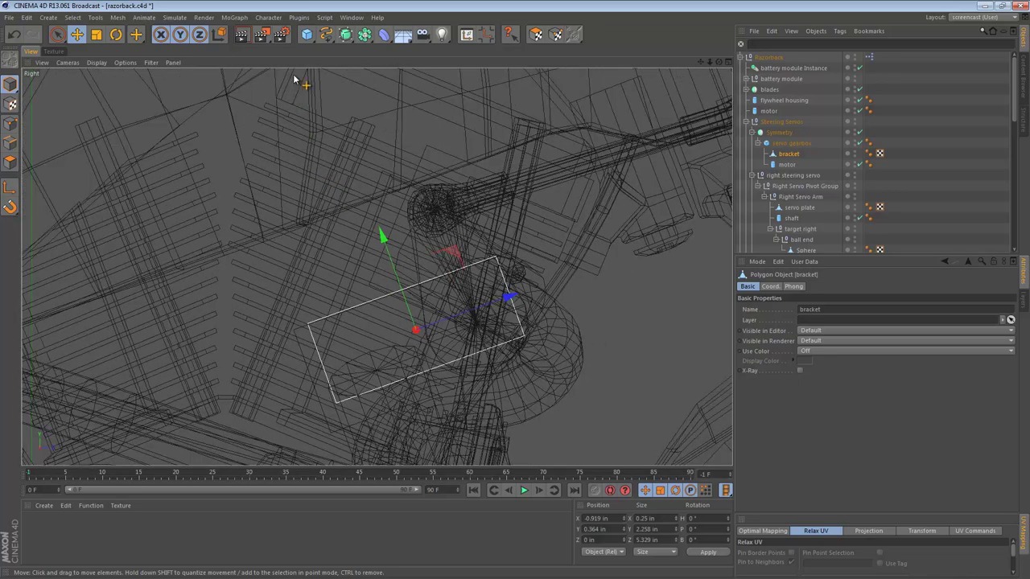
left_click(10, 160)
left_click_drag(417, 293, 509, 357)
scroll(474, 246, "up", 3)
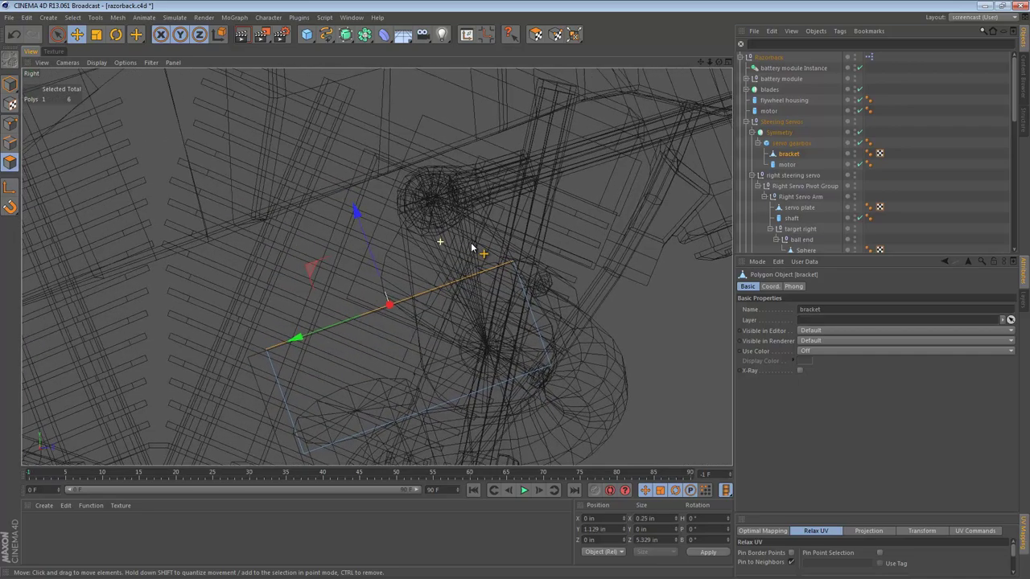
key("d")
mouse_move(453, 236)
left_mouse_down()
mouse_move(525, 316)
mouse_move(514, 316)
left_mouse_up()
key("F1")
mouse_move(221, 216)
left_mouse_down("alt")
mouse_move(284, 183)
mouse_move(242, 168)
mouse_move(185, 196)
mouse_move(513, 310)
mouse_move(29, 244)
mouse_move(38, 263)
mouse_move(524, 315)
mouse_move(154, 206)
mouse_move(132, 165)
mouse_move(138, 156)
mouse_move(161, 160)
left_mouse_up("alt")
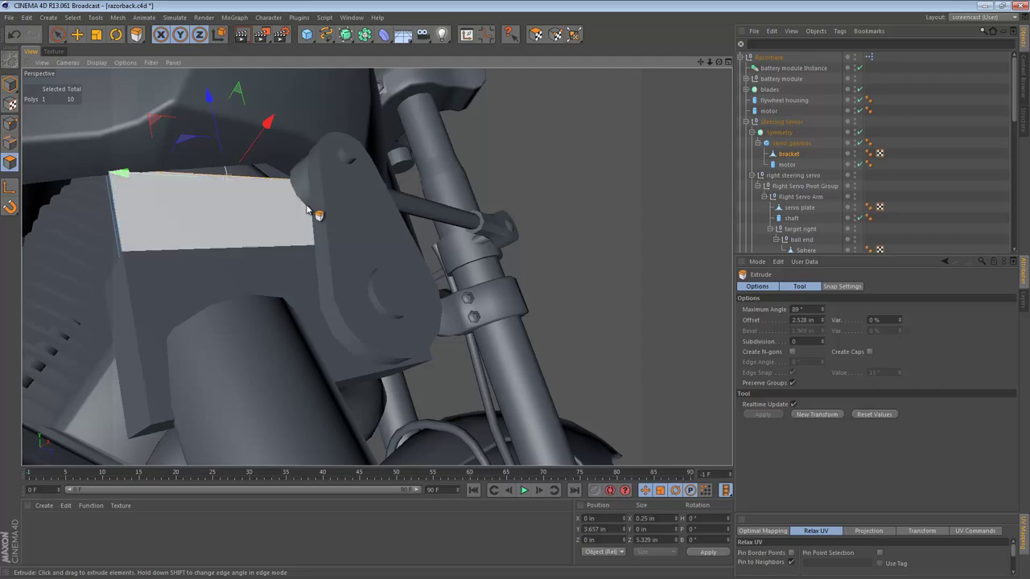
Step: Cut a loop across the bracket near its middle in the Right view with the Knife tool in Loop mode
middle_click(202, 283)
middle_click(270, 336)
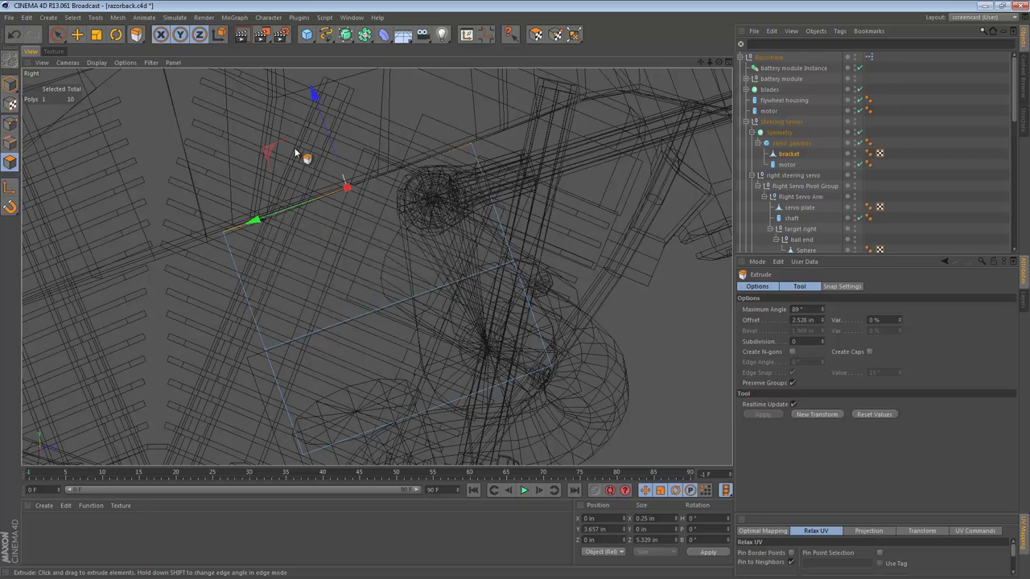
right_click(366, 150)
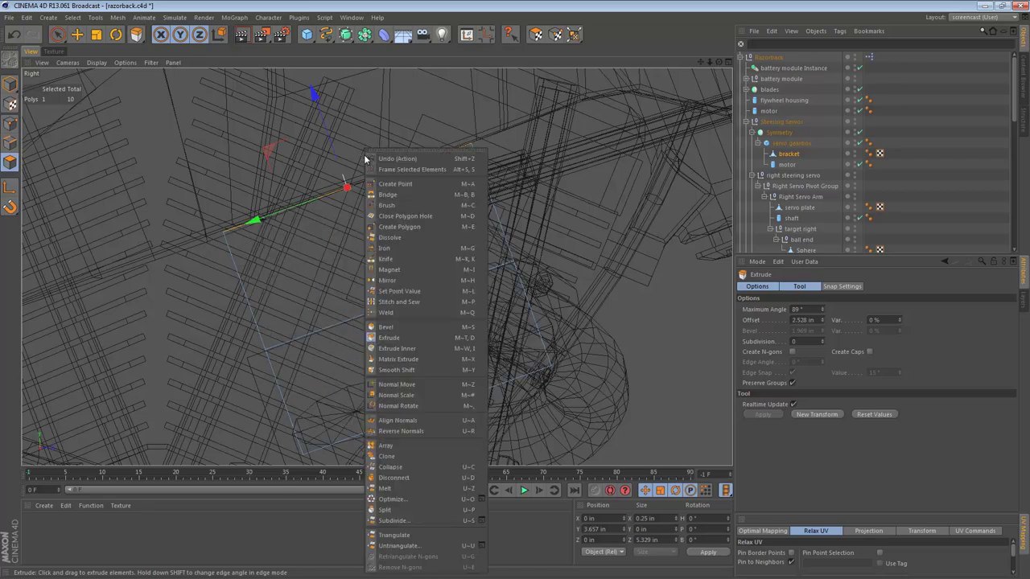
left_click(390, 261)
left_click(782, 309)
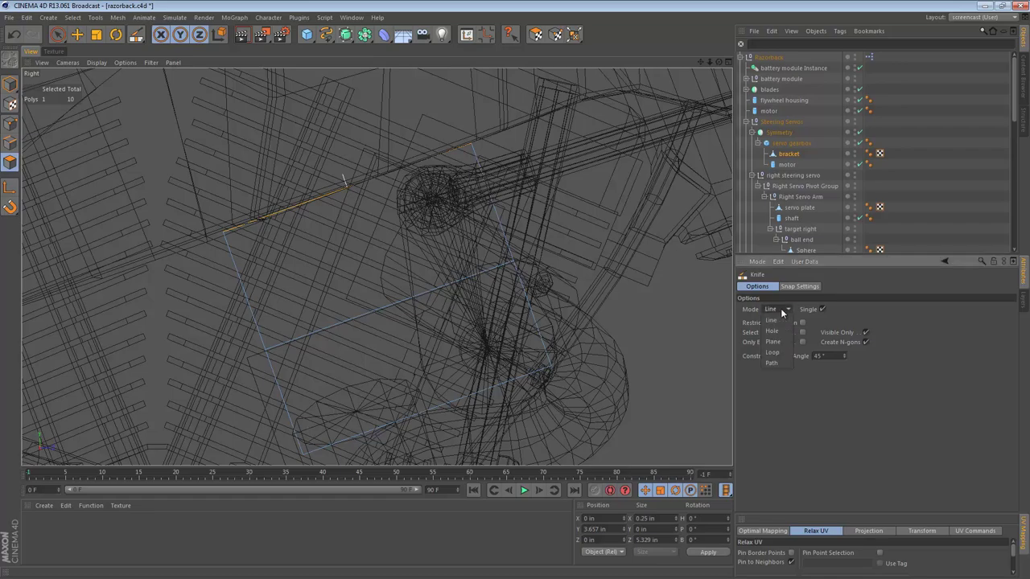
left_click(781, 351)
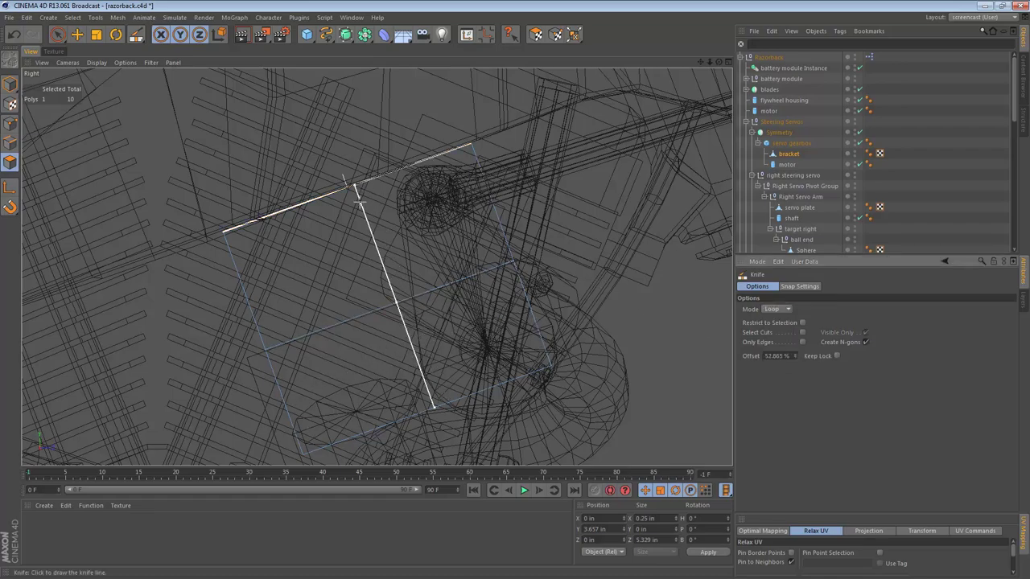
left_click(346, 184)
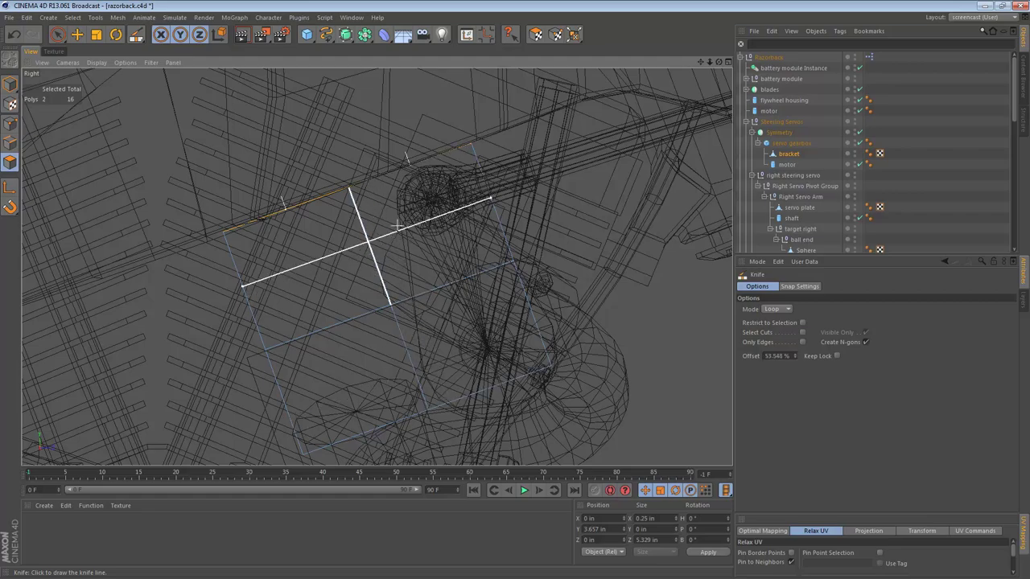
Step: Examine the cut bracket against the gearbox and frame in the Perspective view, comparing shaded and wireframe display from several angles
key("F1")
left_click_drag(253, 175, 233, 201, "alt")
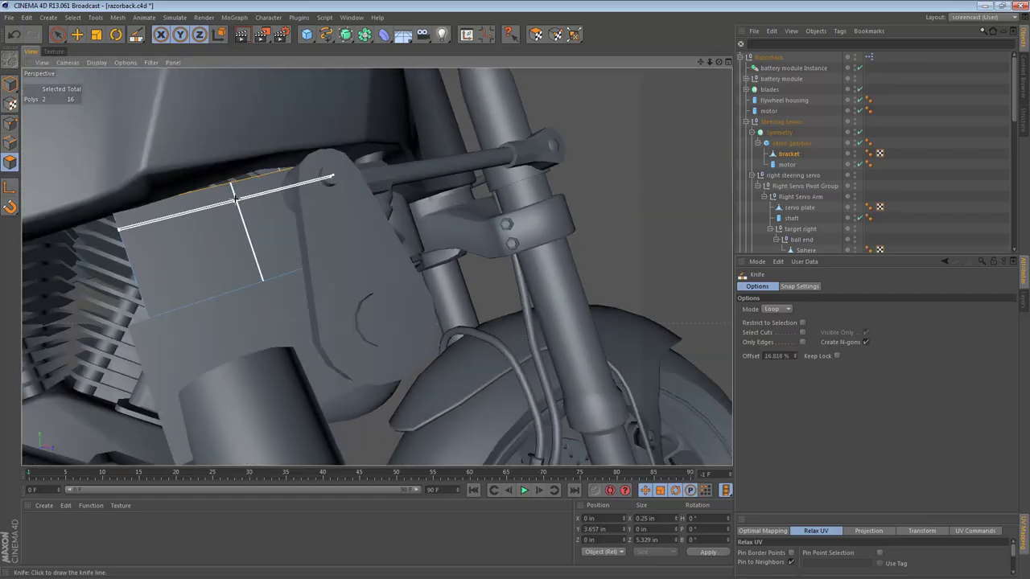
right_click_drag(234, 201, 312, 199, "alt")
key("n")
key("g")
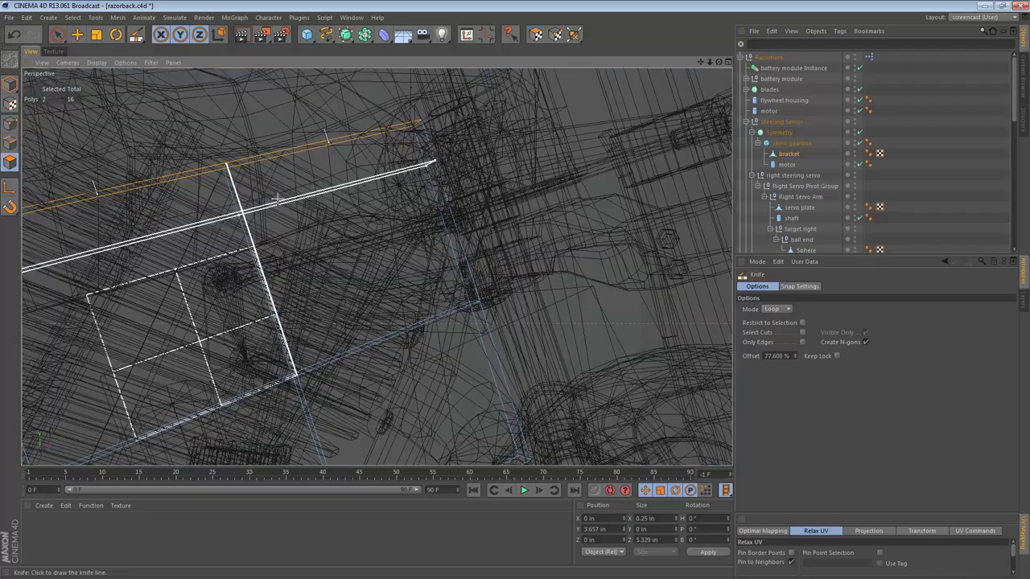
mouse_move(300, 171)
left_mouse_down("alt")
mouse_move(299, 230)
mouse_move(283, 237)
mouse_move(277, 203)
mouse_move(292, 170)
mouse_move(280, 185)
left_mouse_up("alt")
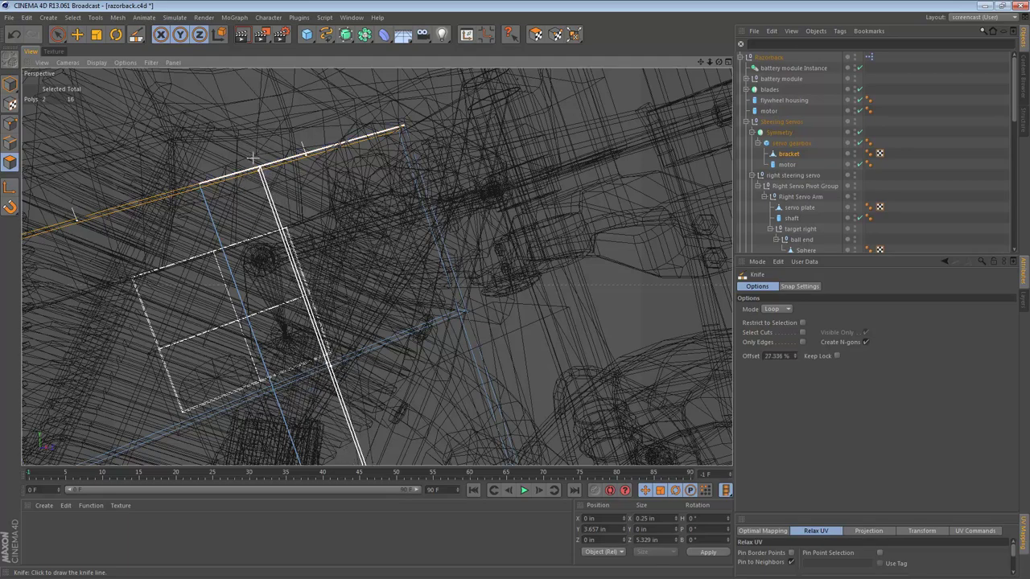
key("n")
key("a")
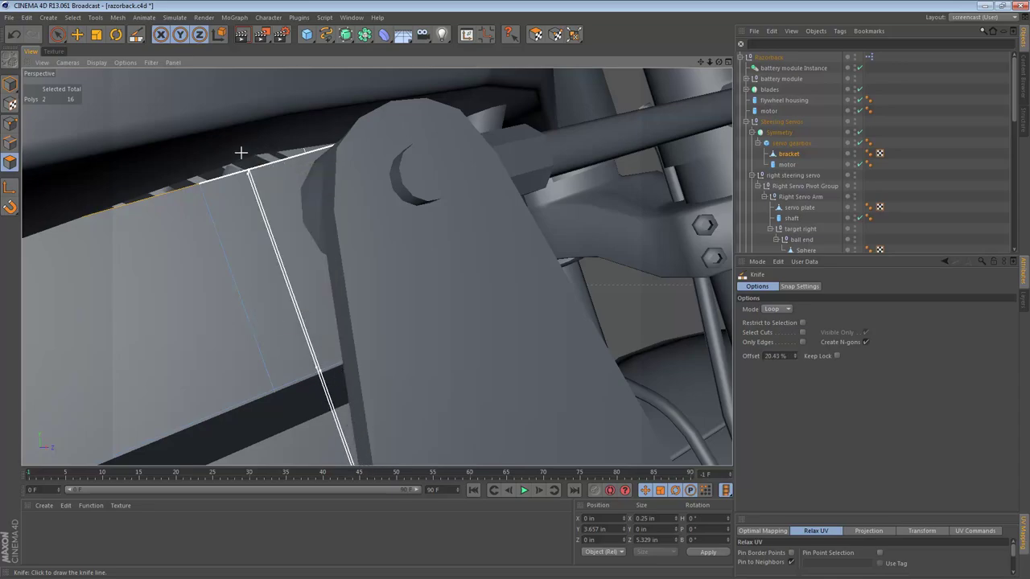
key("n")
key("g")
left_click_drag(263, 165, 529, 223, "alt")
left_click_drag(444, 278, 486, 273, "alt")
right_click_drag(485, 272, 558, 271, "alt")
left_click_drag(527, 271, 527, 271, "alt")
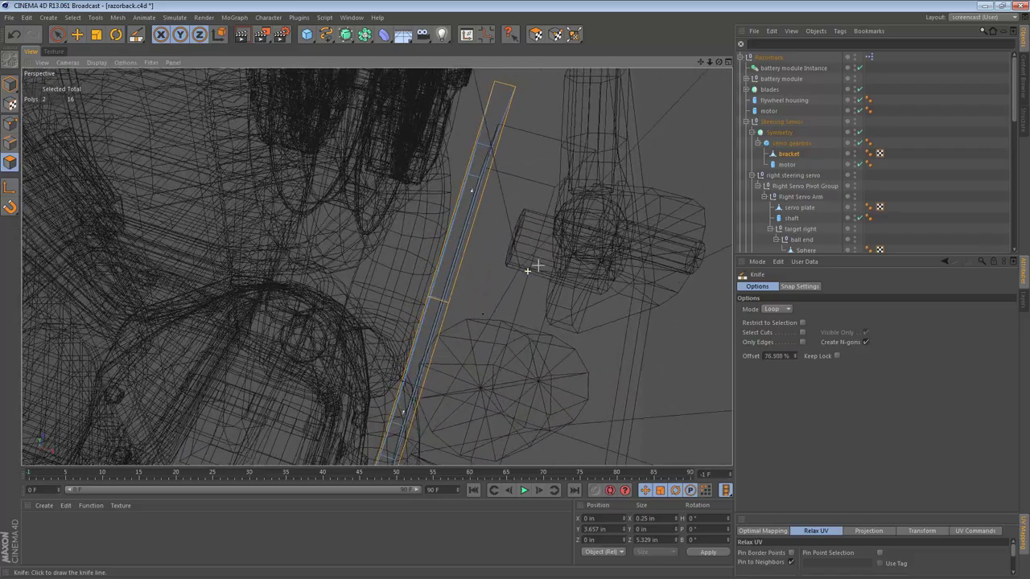
Step: Slide the short top edge at the bracket's middle cut forward by about 23.5% with the edge Slide tool
left_click(10, 143)
right_click(447, 154)
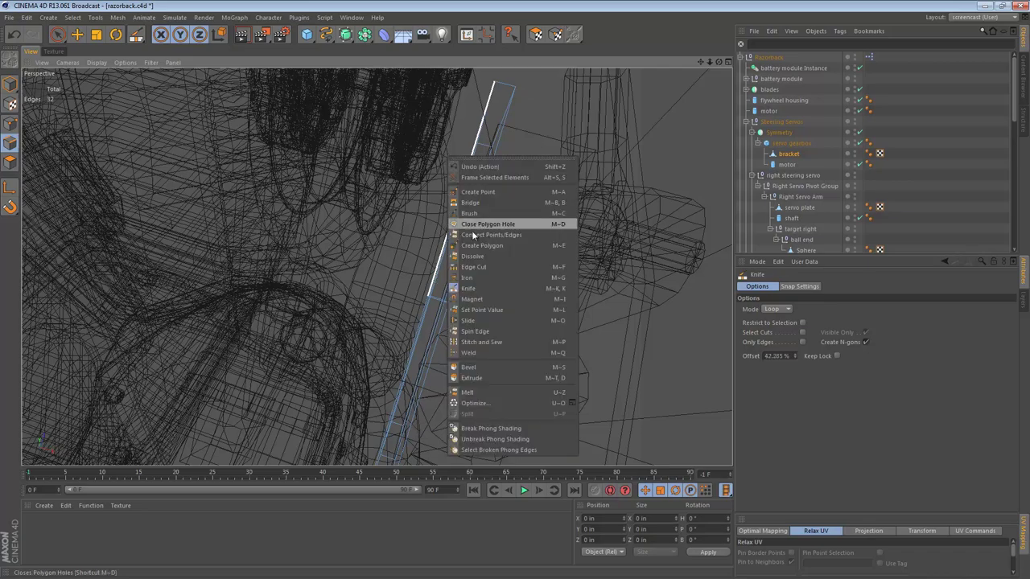
left_click(511, 321)
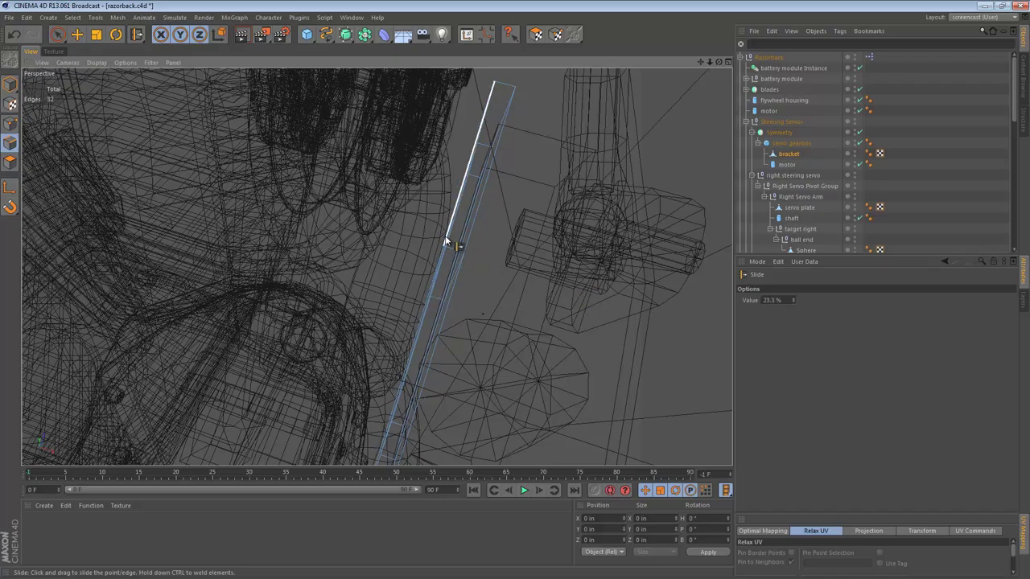
Step: Move the bracket's middle top edge outward to about X 0.643 in, using shaded display in the Perspective view
key("e")
mouse_move(442, 261)
left_mouse_down("alt")
mouse_move(304, 175)
mouse_move(248, 109)
mouse_move(247, 76)
mouse_move(516, 316)
mouse_move(445, 266)
left_mouse_up("alt")
key("n")
key("a")
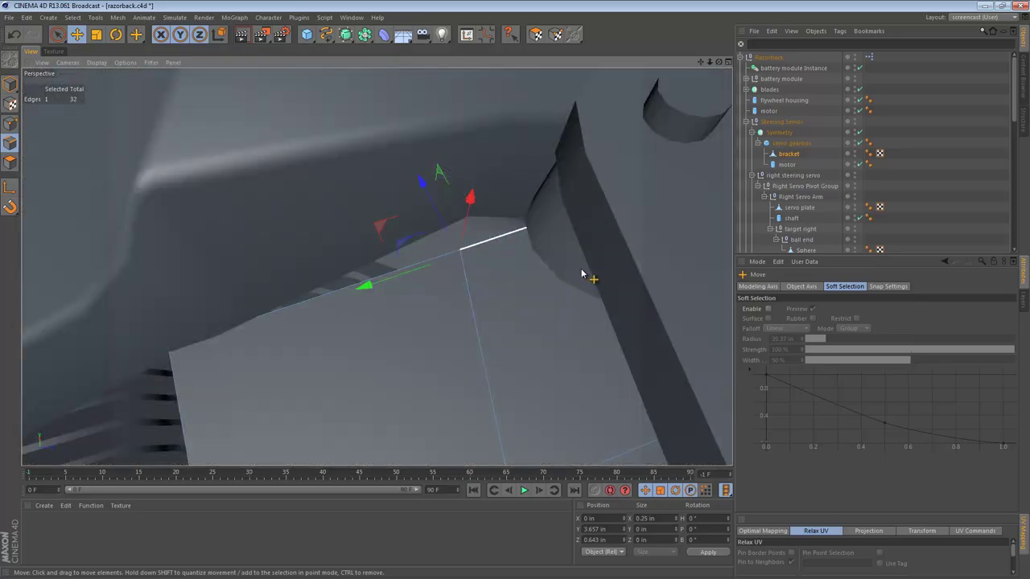
left_click_drag(520, 271, 470, 117, "alt")
left_click_drag(625, 231, 466, 328, "alt")
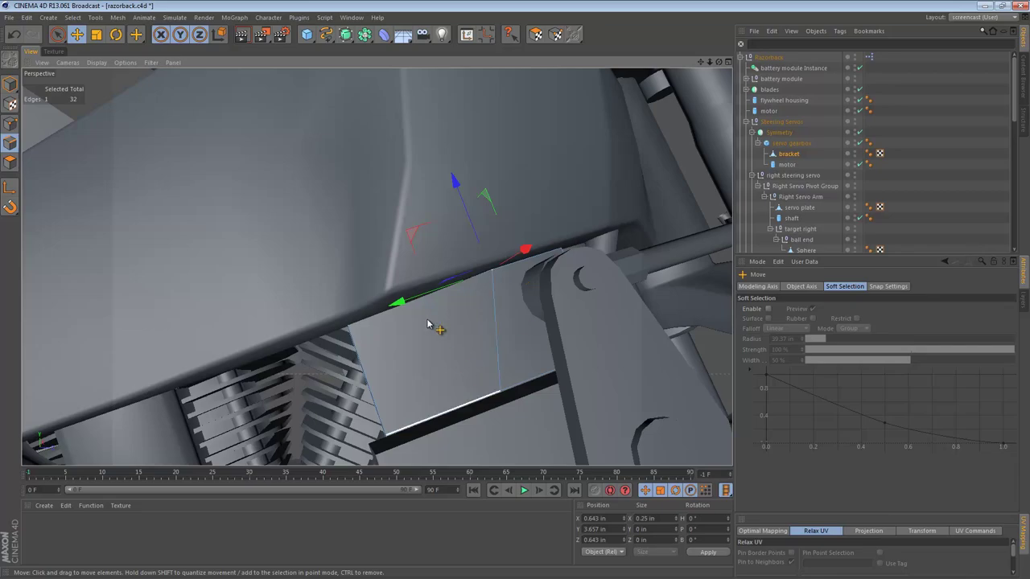
Step: Move the bracket's front top edge inward to about X -0.473 in, checking its fit against the frame
middle_click(467, 411)
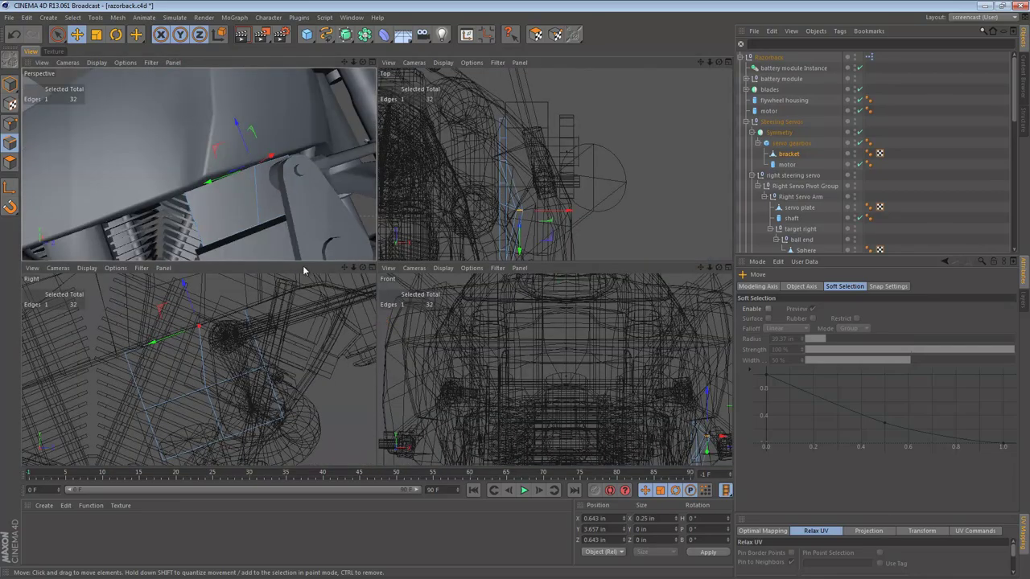
middle_click(519, 189)
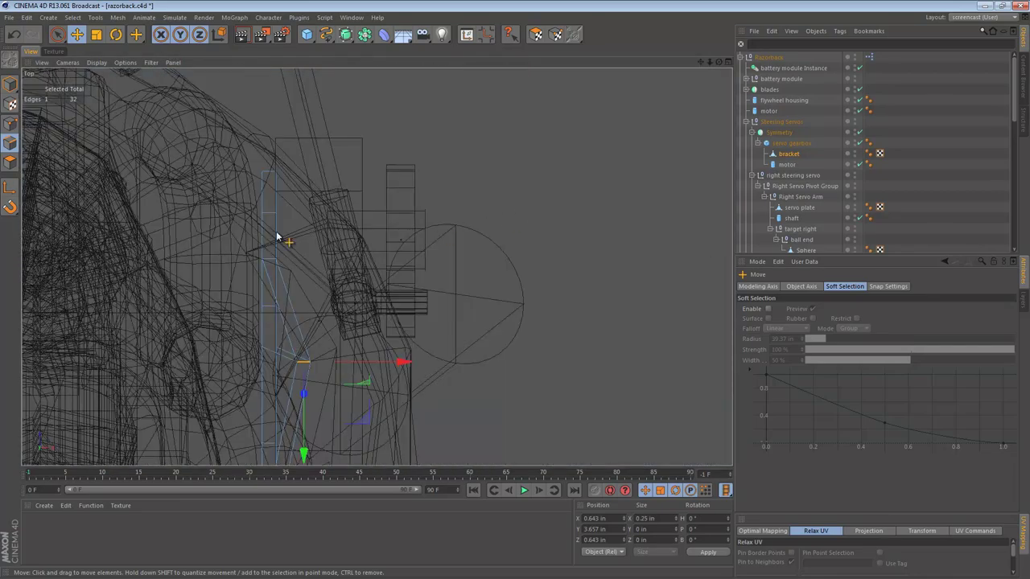
middle_click(279, 236)
middle_click(309, 193)
left_click_drag(554, 234, 428, 257, "alt")
mouse_move(566, 255)
left_mouse_down("alt")
mouse_move(432, 256)
mouse_move(467, 238)
mouse_move(522, 235)
left_mouse_up("alt")
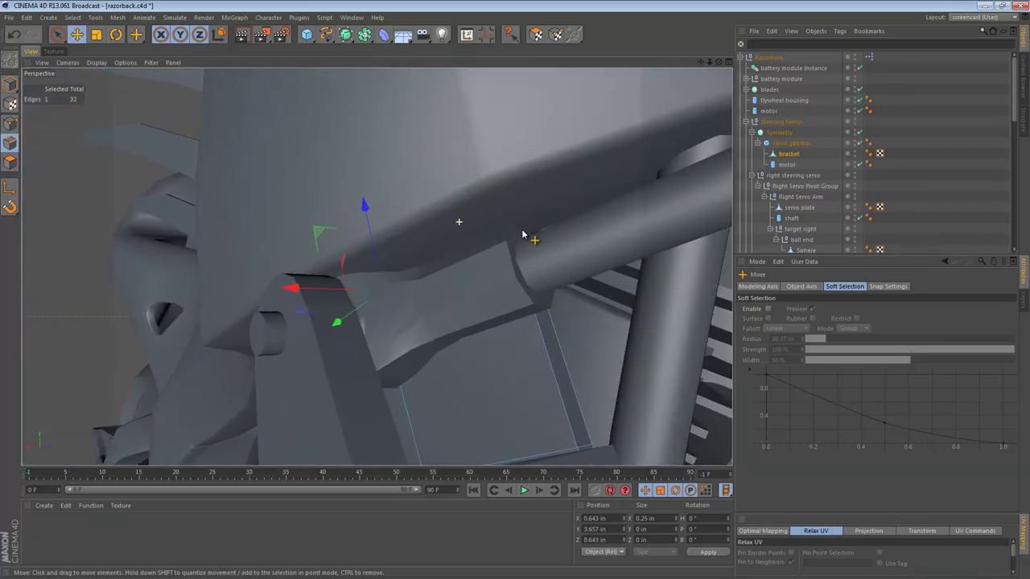
left_click_drag(547, 324, 460, 298, "alt")
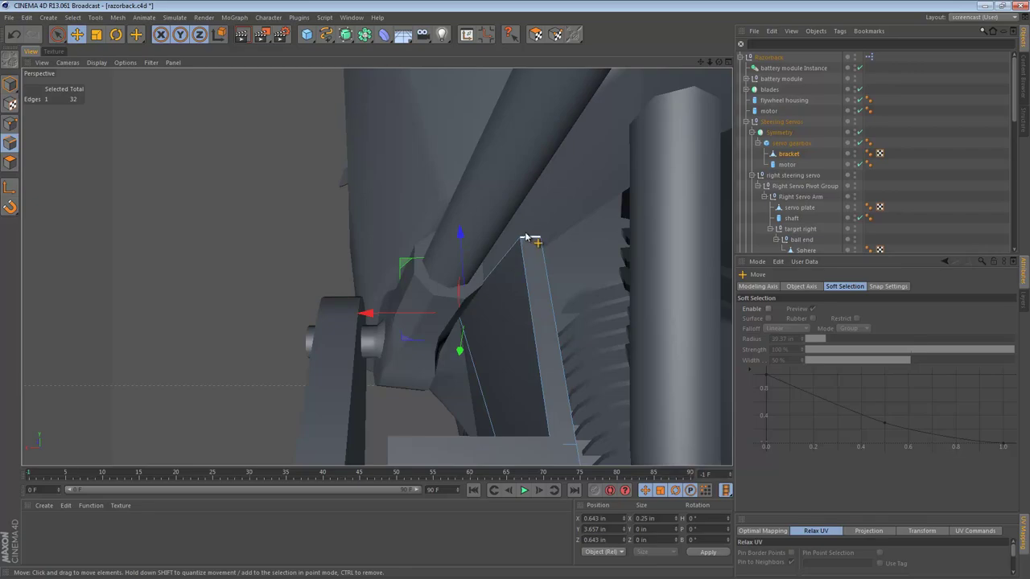
left_click_drag(592, 249, 357, 191)
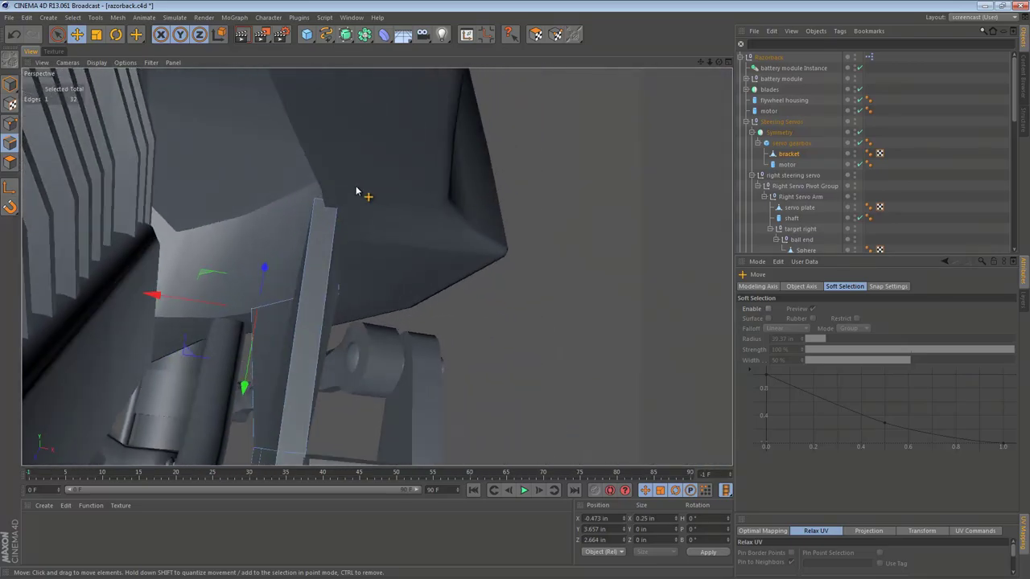
Step: Move the bracket's rear top edge inward to about X -0.14 in so it sits under the frame
left_click_drag(278, 196, 259, 193)
left_click_drag(393, 250, 101, 295, "alt")
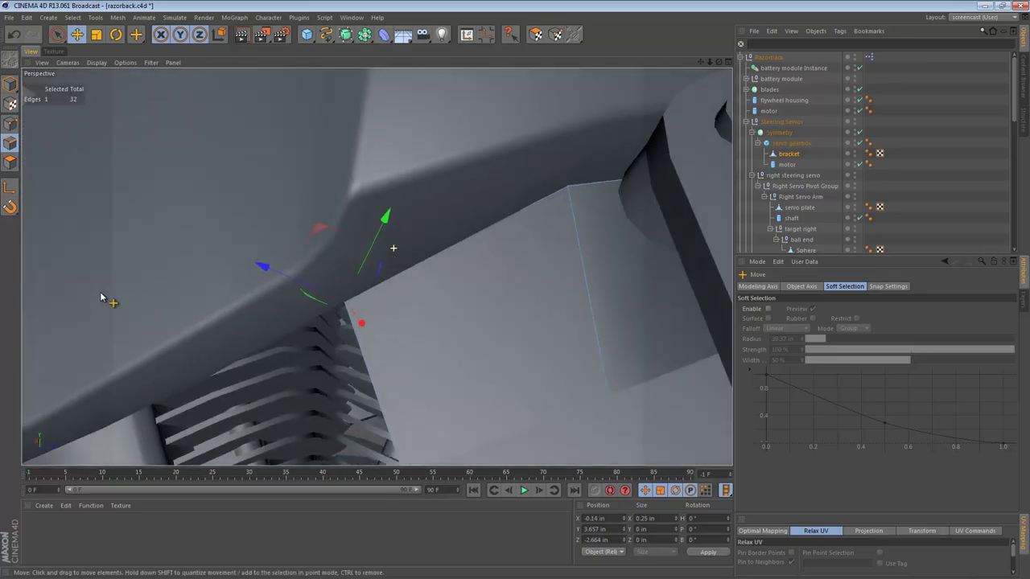
left_click_drag(559, 294, 449, 218, "alt")
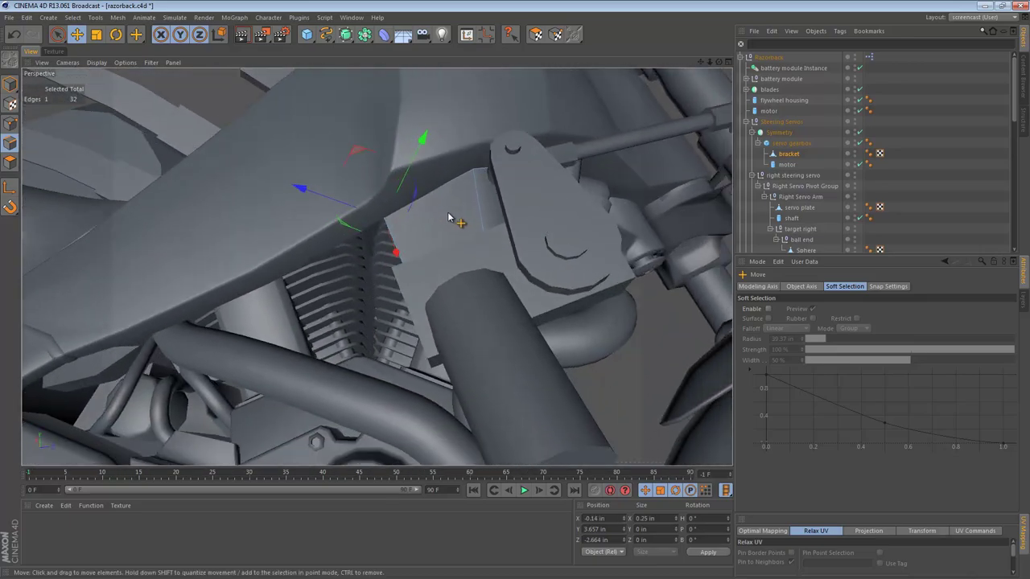
Step: Rectangle-select the edge loop of the bracket's middle cut in the Right view and bevel it with about 0.598 in inner offset
middle_click(518, 247)
middle_click(301, 347)
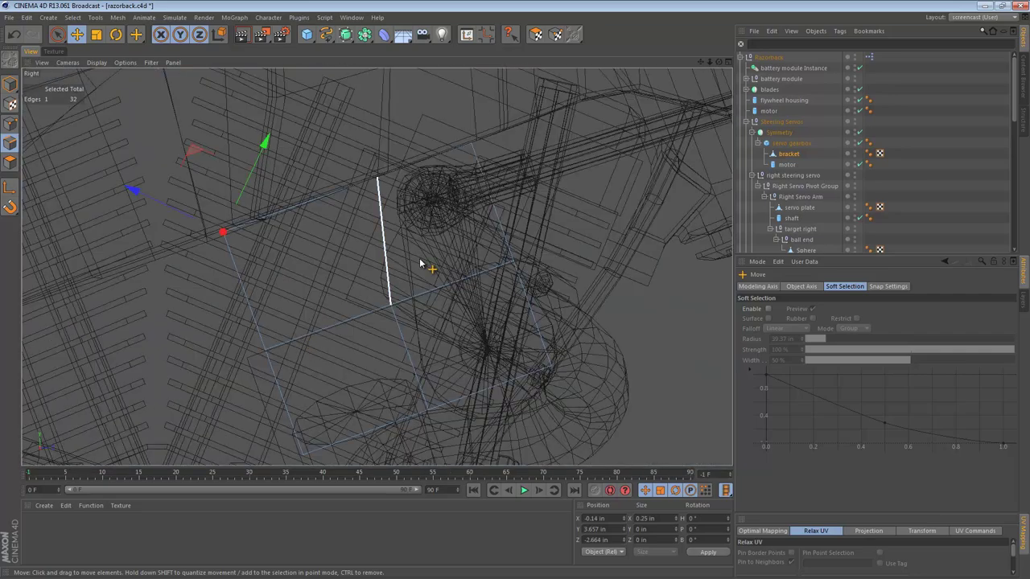
middle_click_drag(397, 271, 377, 248, "alt")
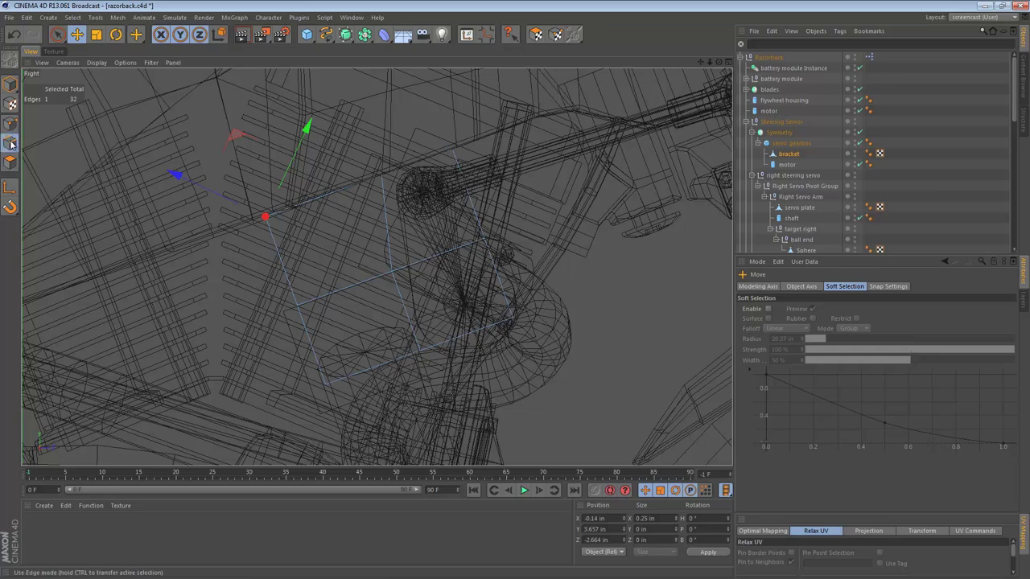
left_click_drag(56, 34, 103, 69)
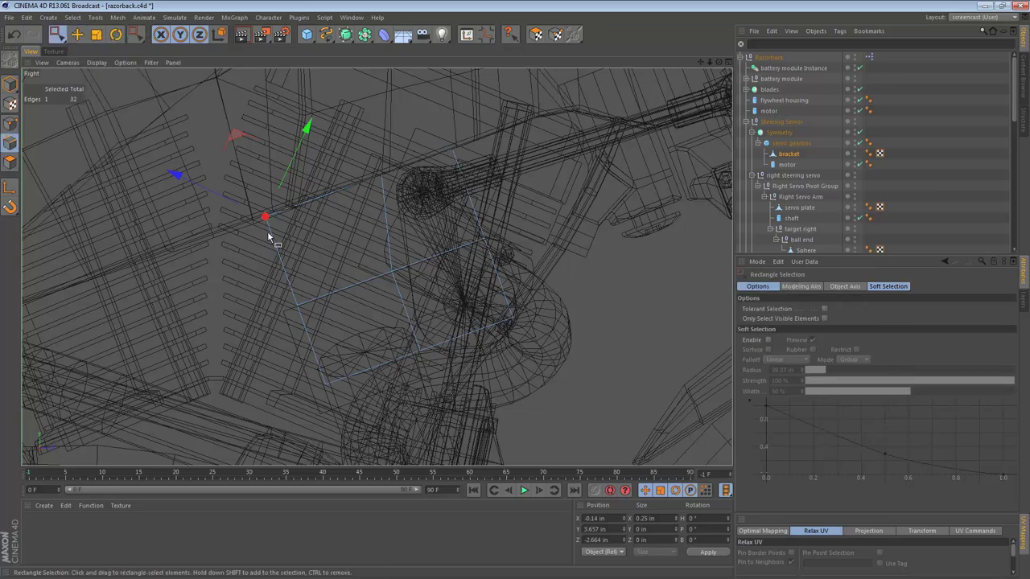
scroll(416, 256, "up", 3)
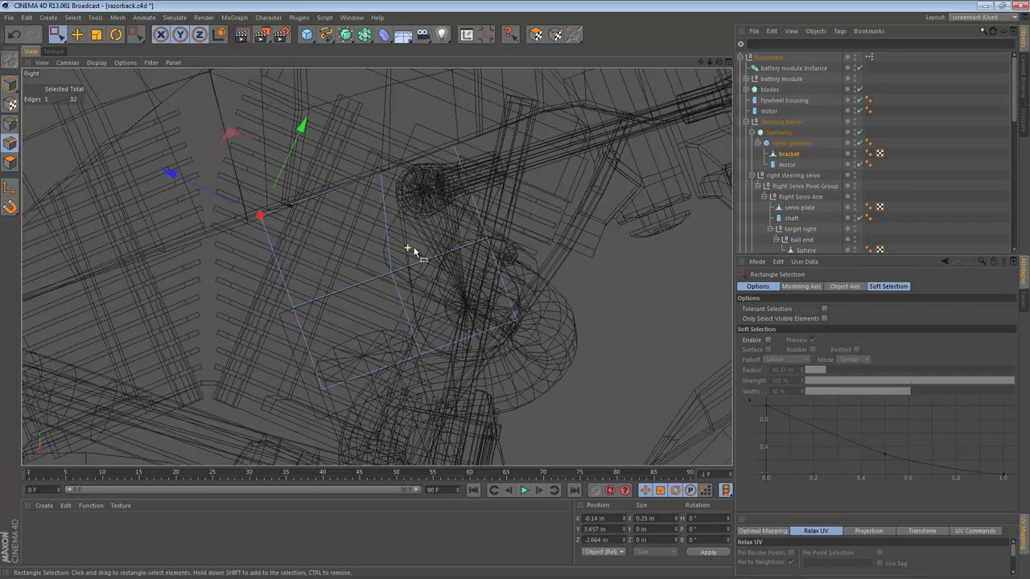
left_click_drag(410, 313, 429, 392)
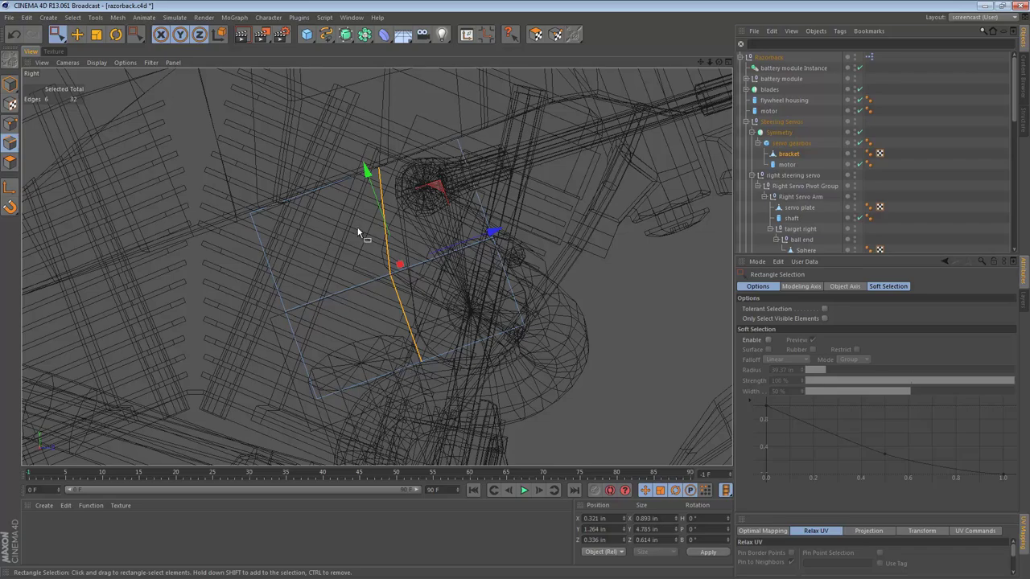
right_click(363, 196)
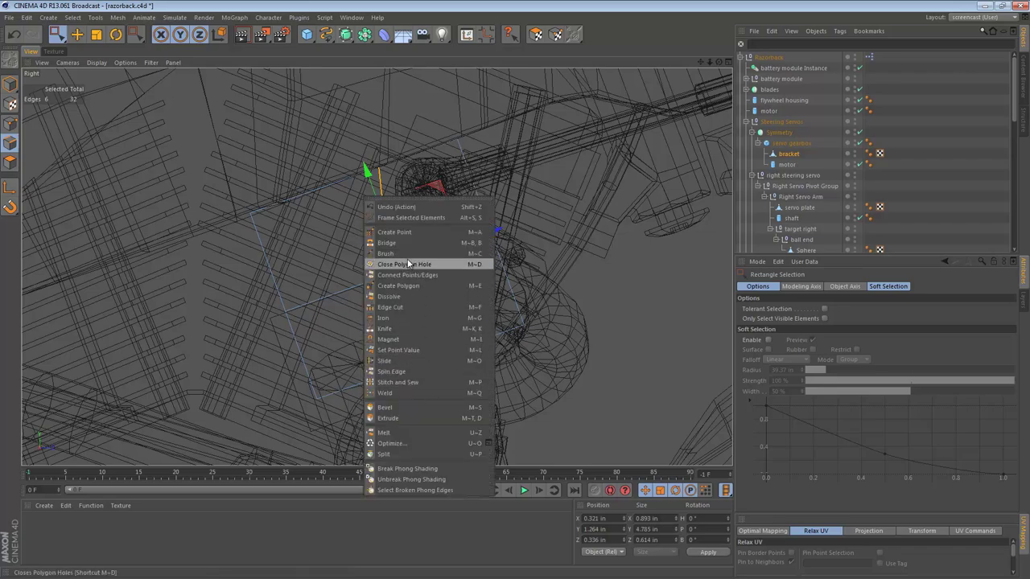
left_click(414, 408)
left_click_drag(492, 207, 515, 316)
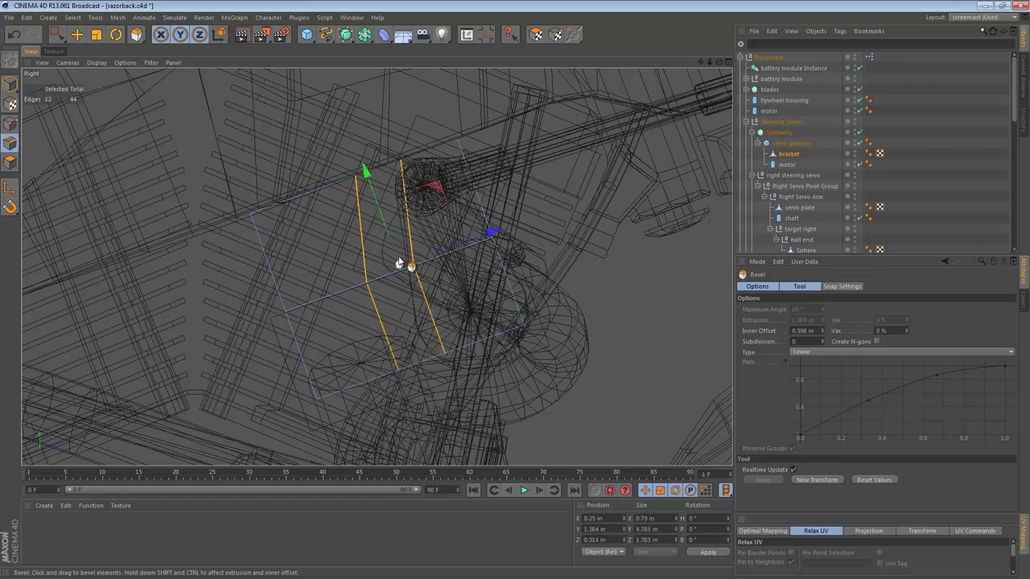
Step: Select the two short horizontal edges between the bevelled cuts and move them up to about Y 1.529 in
left_click_drag(408, 271, 427, 278, "alt")
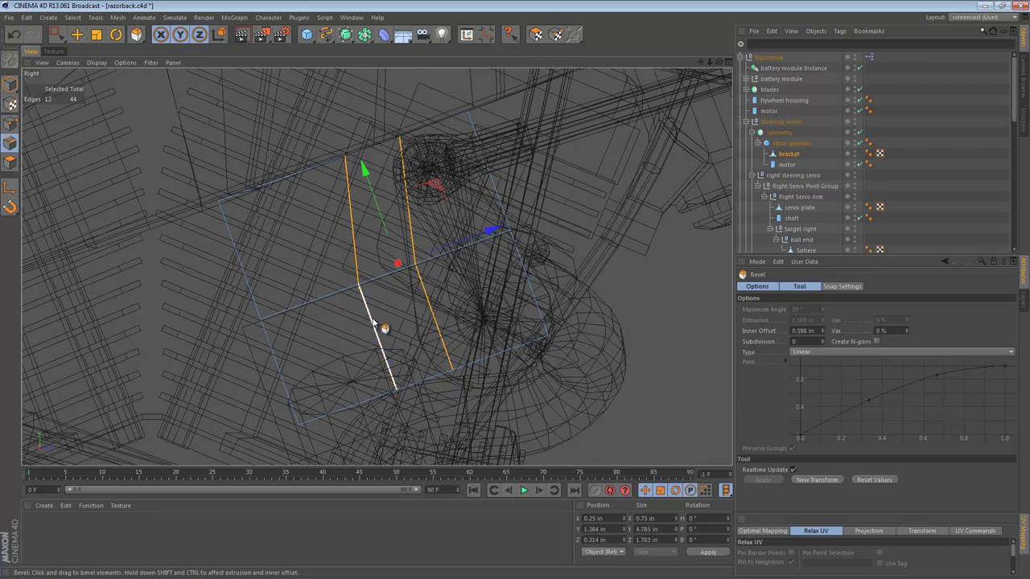
left_click_drag(448, 316, 449, 316)
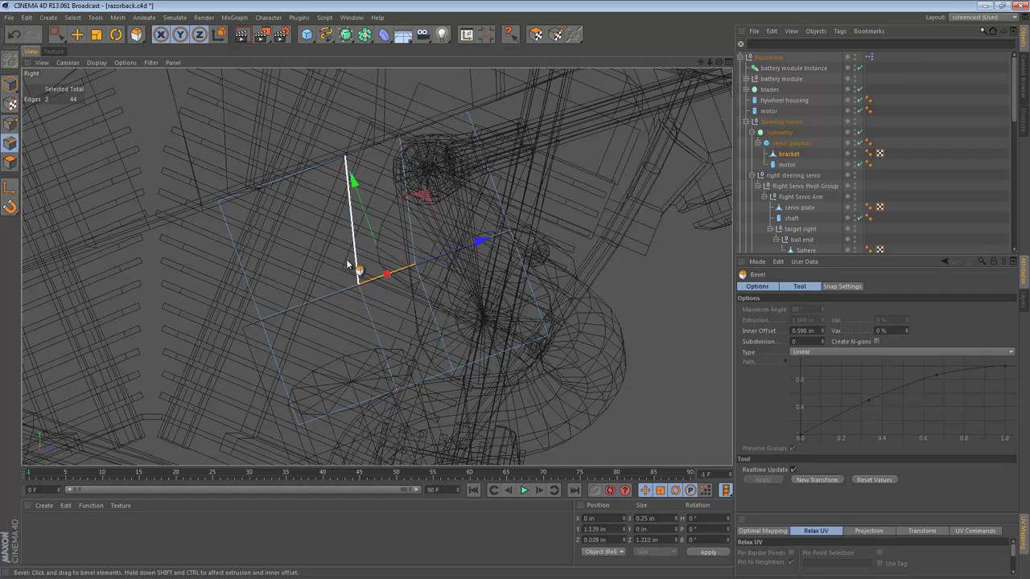
key("e")
left_click_drag(356, 184, 352, 166)
right_click_drag(349, 177, 378, 183, "alt")
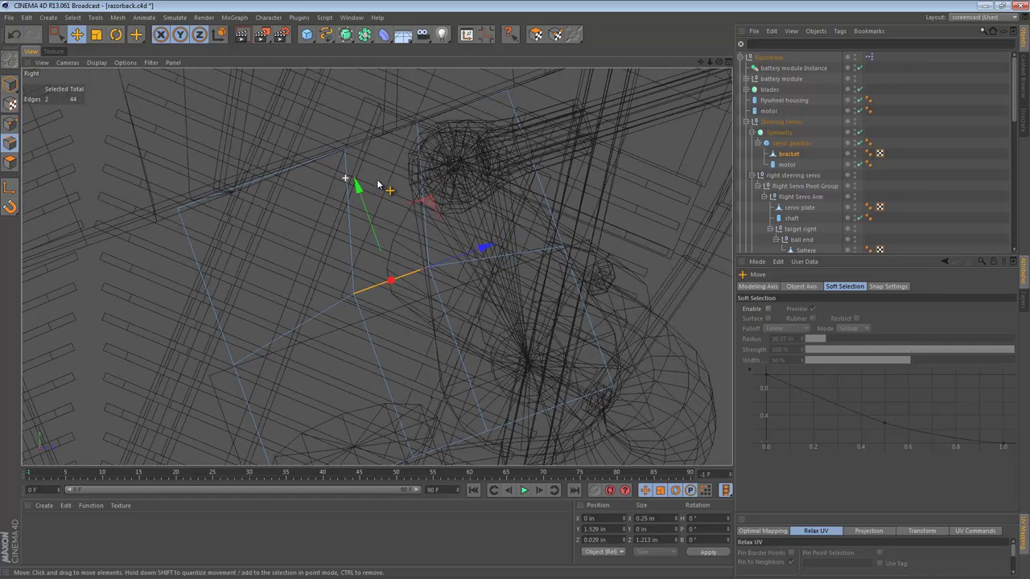
Step: Slide the short top edge at the rear corner of the bracket's middle section outward by about 40.2% with the Slide tool
key("F1")
left_click_drag(456, 183, 457, 296, "alt")
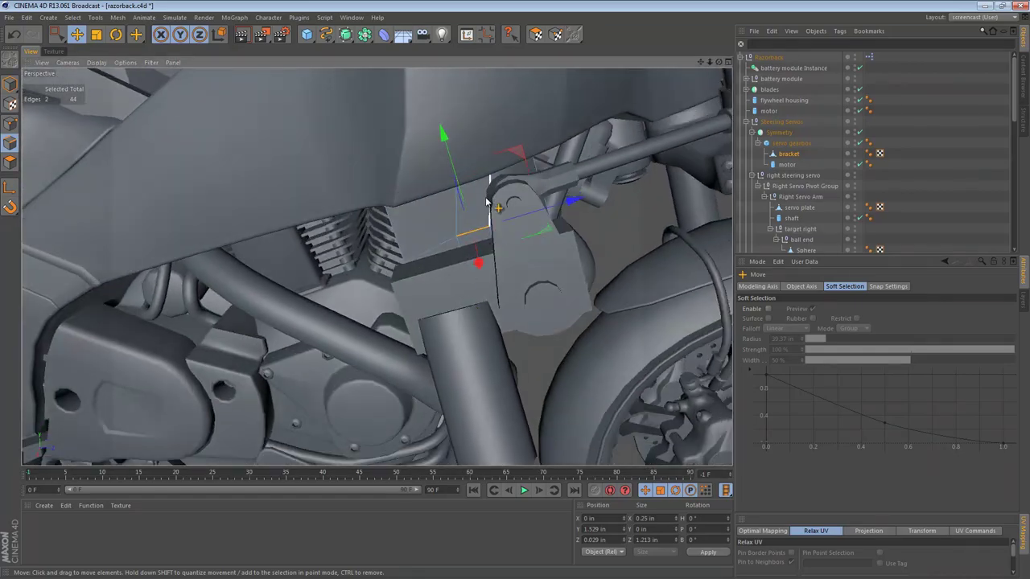
right_click_drag(486, 196, 613, 192, "alt")
middle_click_drag(480, 171, 478, 206, "alt")
mouse_move(458, 188)
left_mouse_down("alt")
mouse_move(462, 104)
mouse_move(479, 90)
mouse_move(614, 96)
left_mouse_up("alt")
right_click_drag(613, 97, 695, 141, "alt")
left_click_drag(695, 141, 708, 167, "alt")
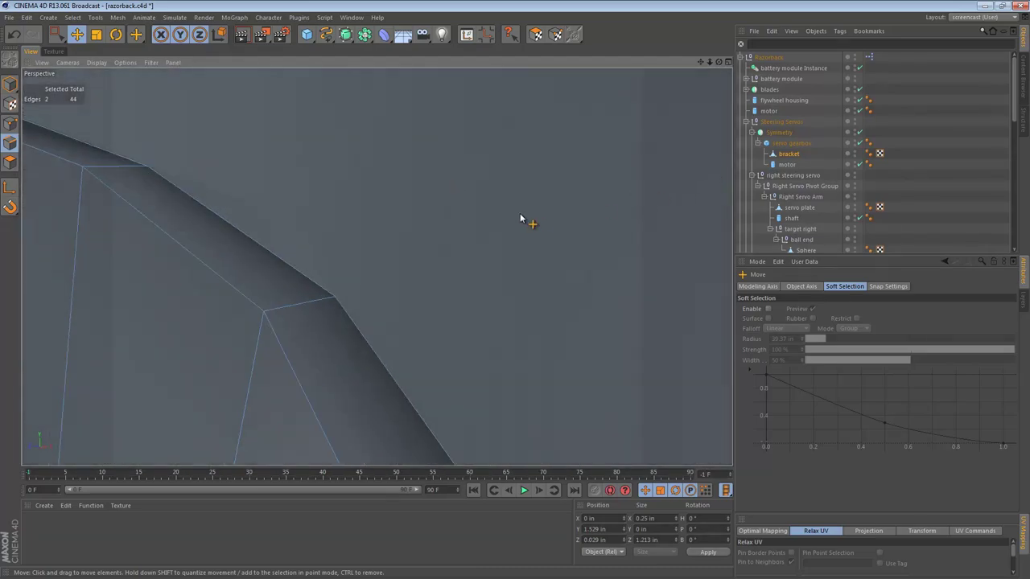
right_click_drag(273, 275, 191, 284, "alt")
mouse_move(227, 269)
left_mouse_down("alt")
mouse_move(291, 314)
mouse_move(266, 308)
left_mouse_up("alt")
right_click(287, 155)
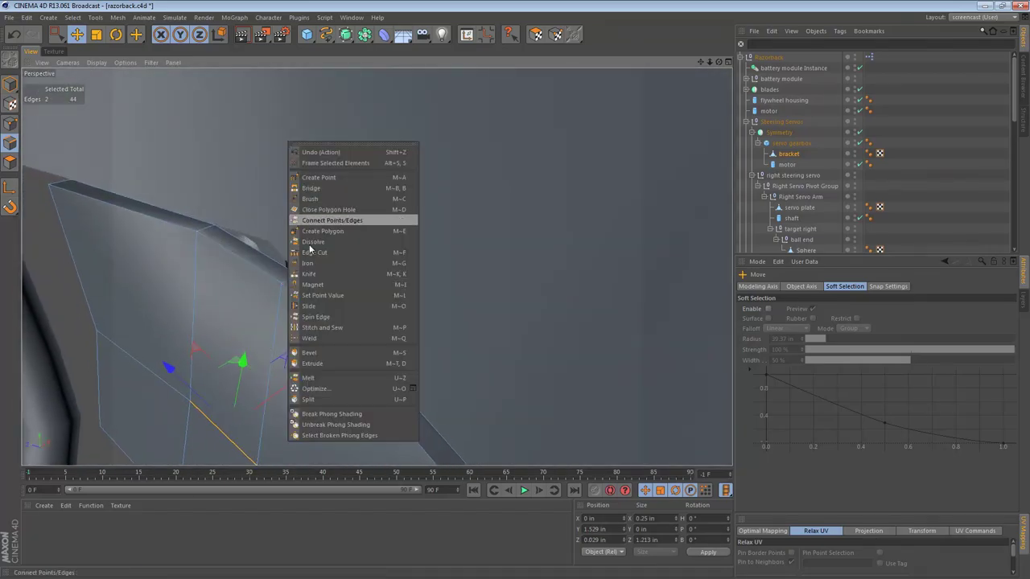
left_click(322, 302)
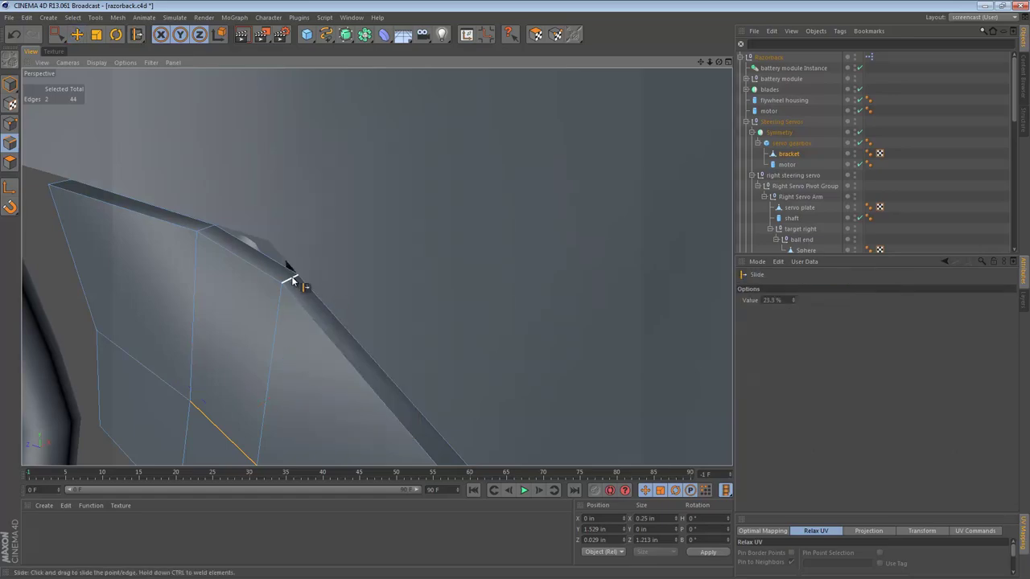
middle_click(343, 301)
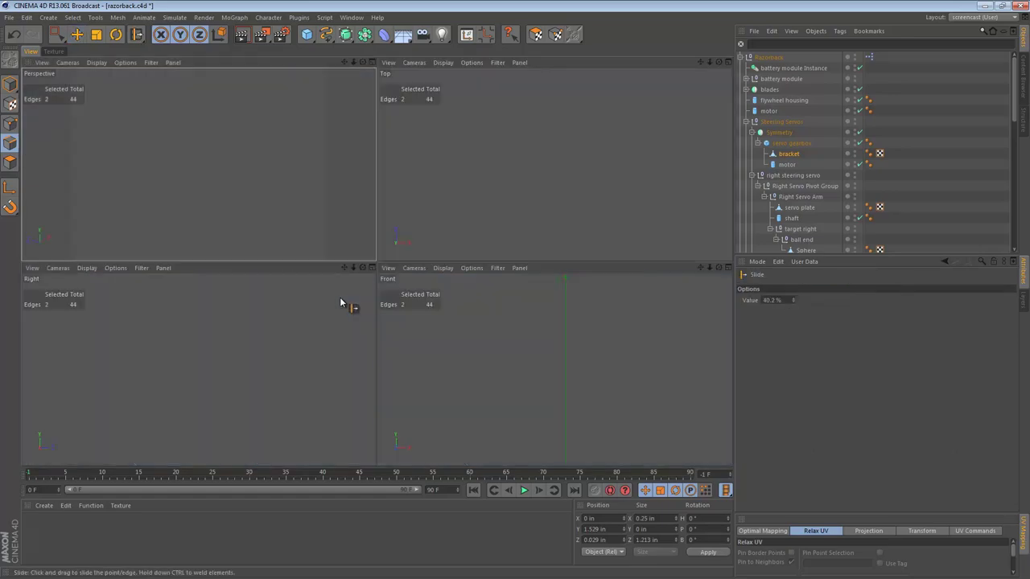
Step: Slide the middle section's rear corner edge farther back and its front corner edge slightly forward to widen the top of the section
right_click_drag(265, 316, 267, 317, "alt")
middle_click_drag(267, 317, 274, 354, "alt")
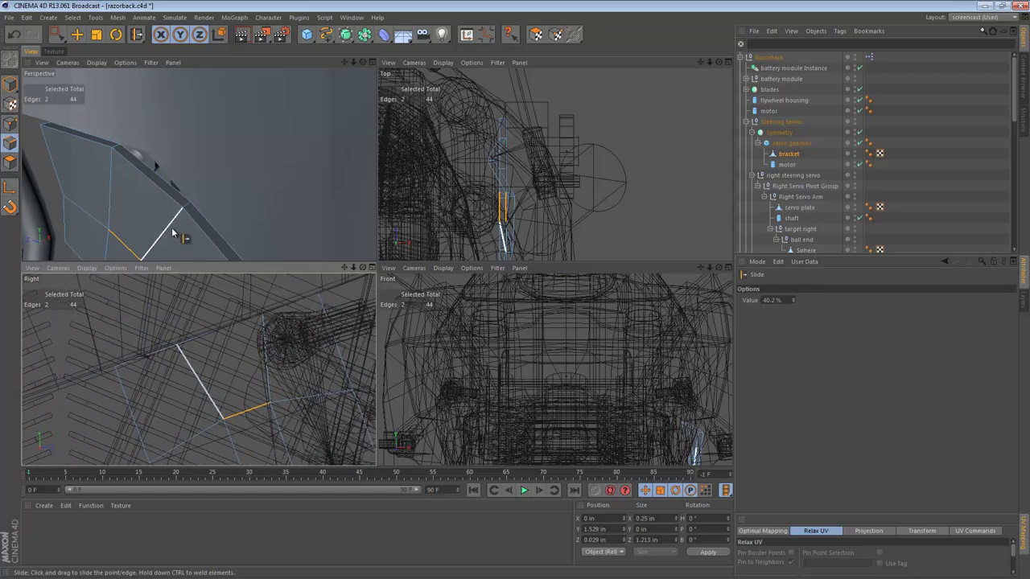
left_click_drag(172, 233, 189, 209)
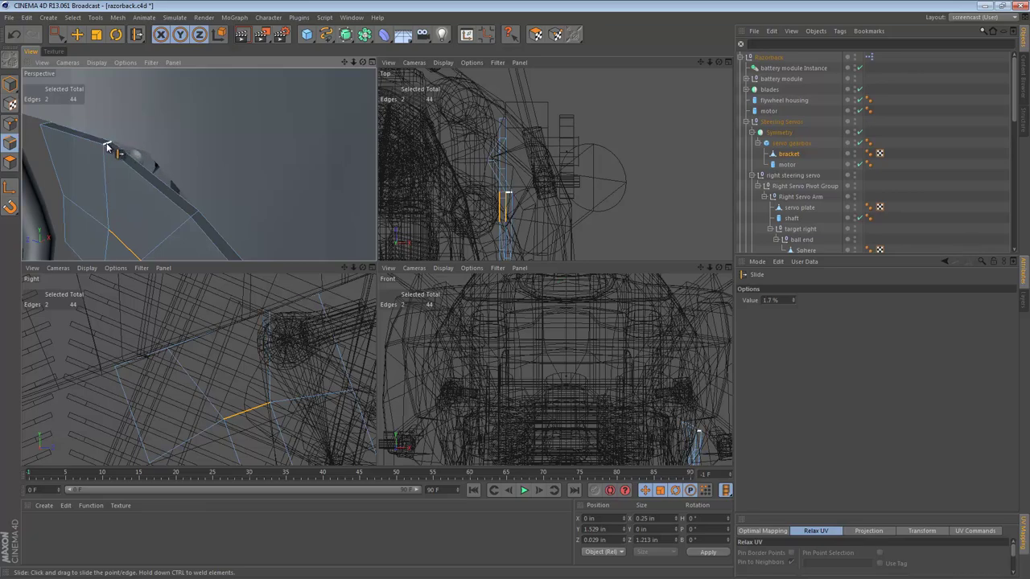
Step: Delete the top, near and far polygons of the bracket's upper middle section to open a notch between two prongs
left_click_drag(56, 33, 88, 50)
left_click(150, 179)
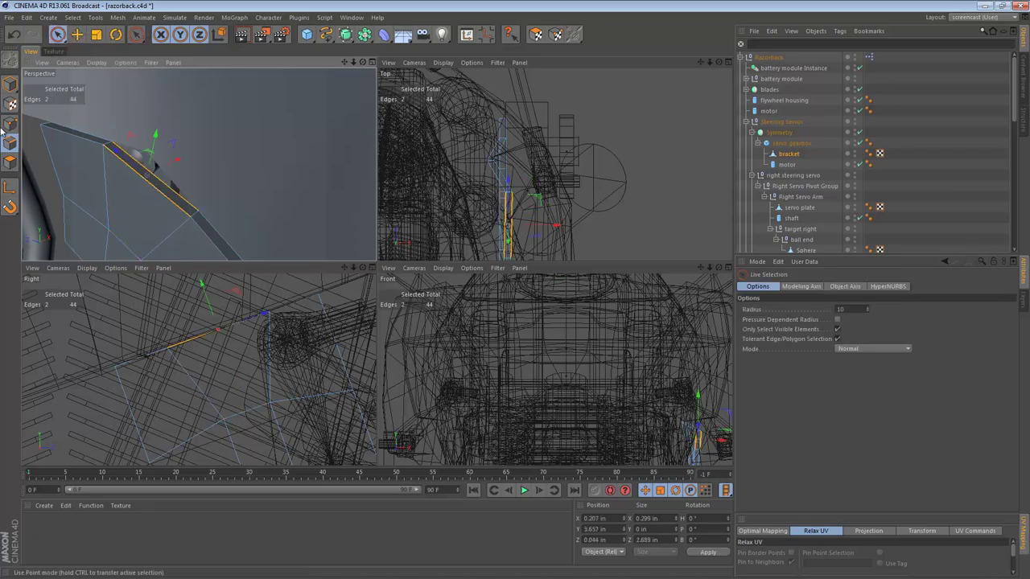
left_click(10, 161, "ctrl")
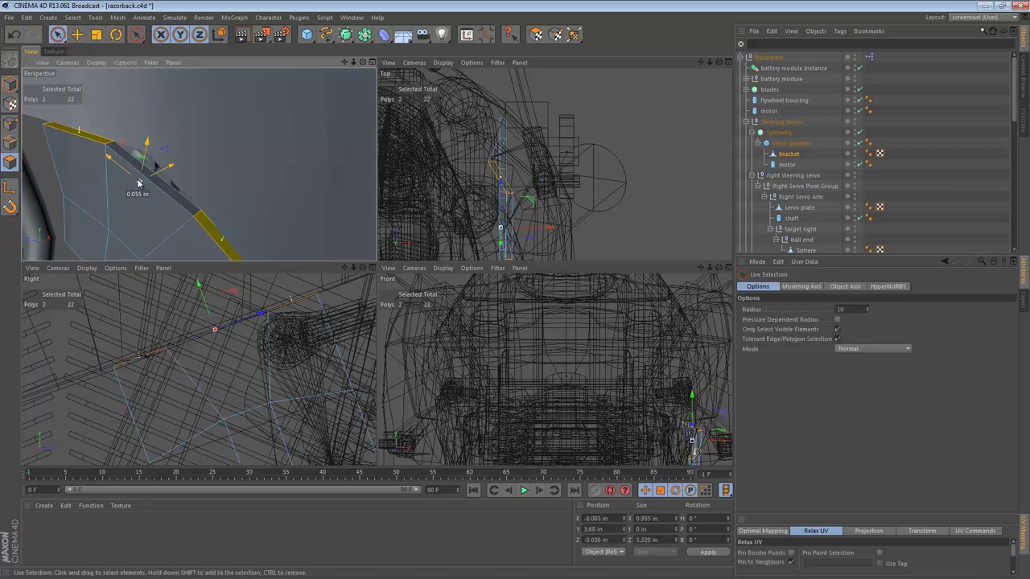
left_click(158, 197)
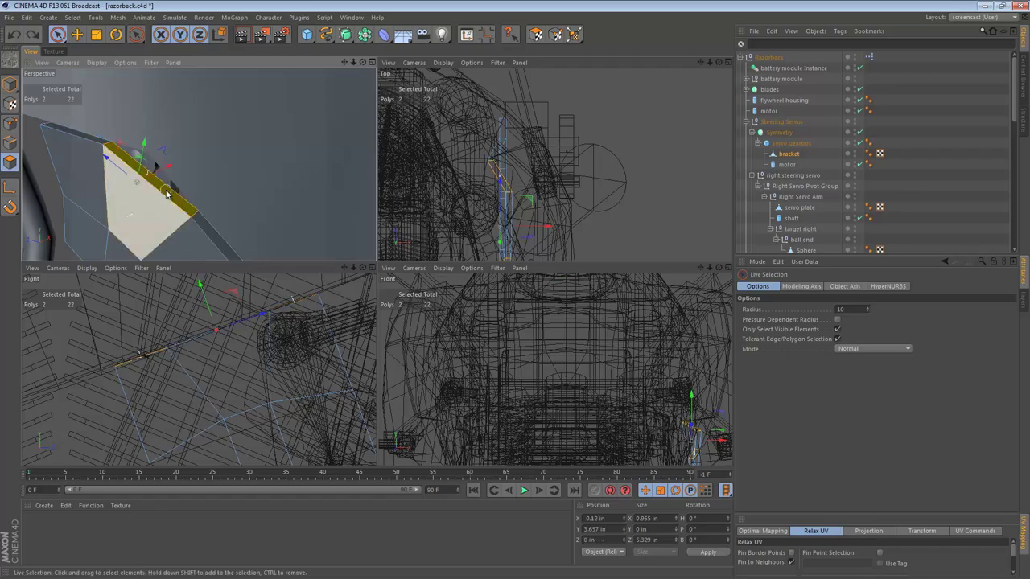
key("Delete")
left_click(153, 189)
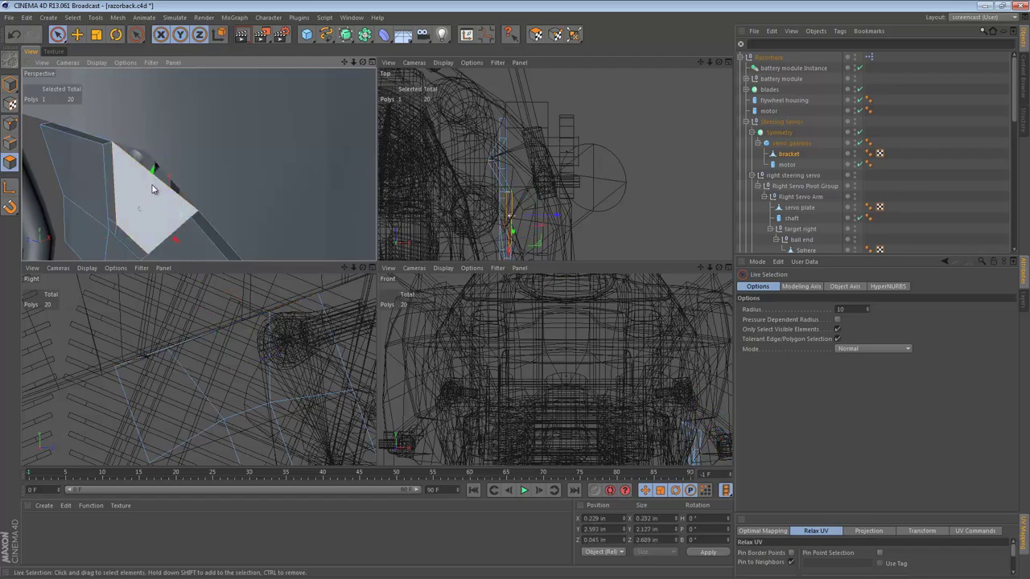
key("Delete")
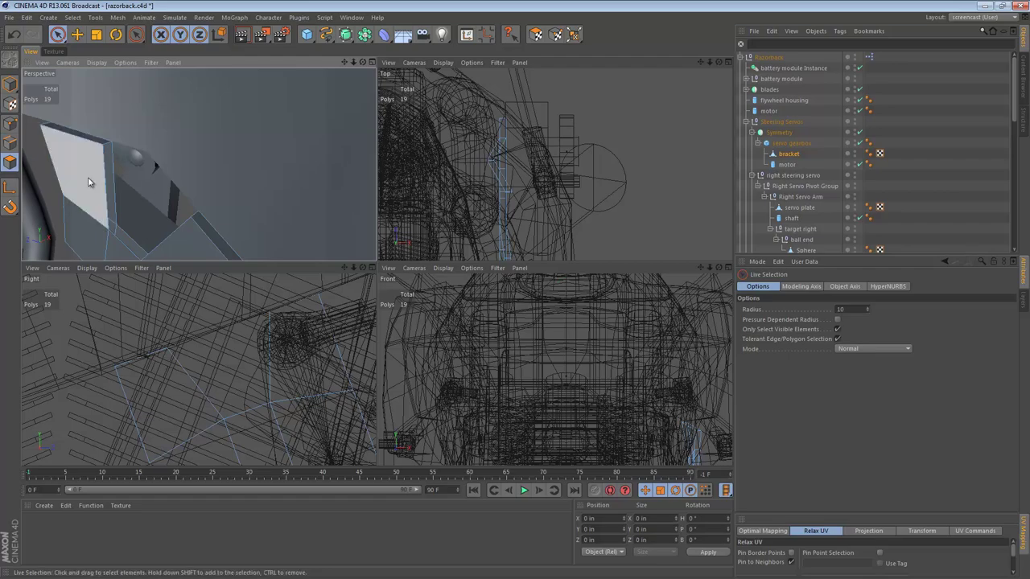
Step: Bridge the three pairs of open edges around the notch to close its two sides and floor
left_click_drag(132, 234, 135, 206, "alt")
key("m")
key("b")
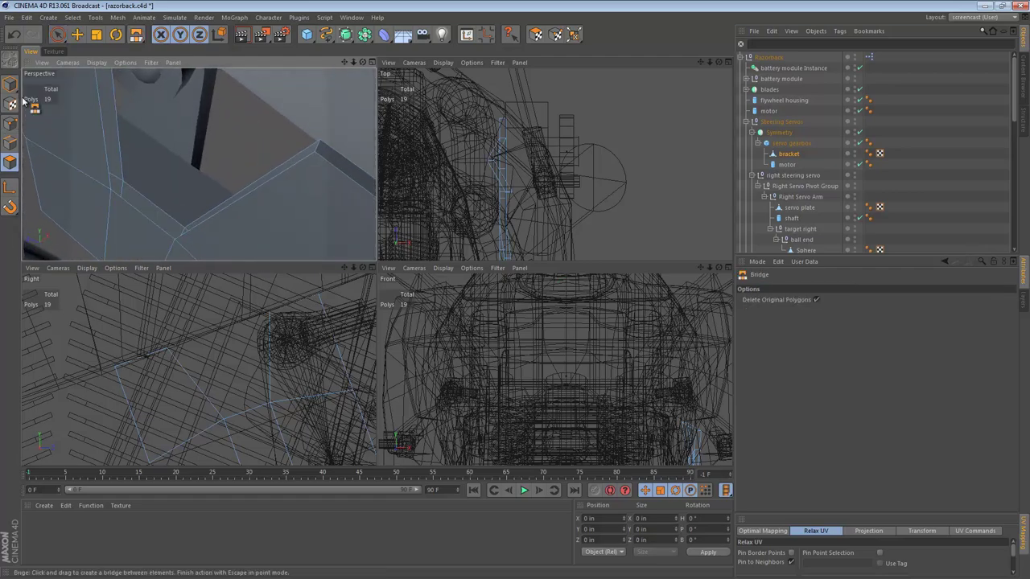
left_click(11, 143)
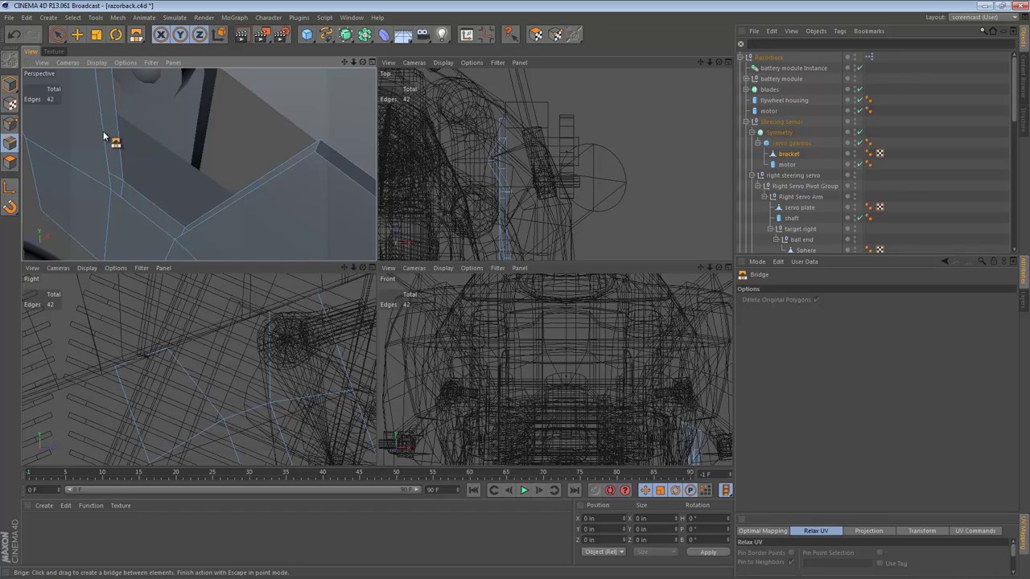
left_click_drag(103, 114, 143, 201)
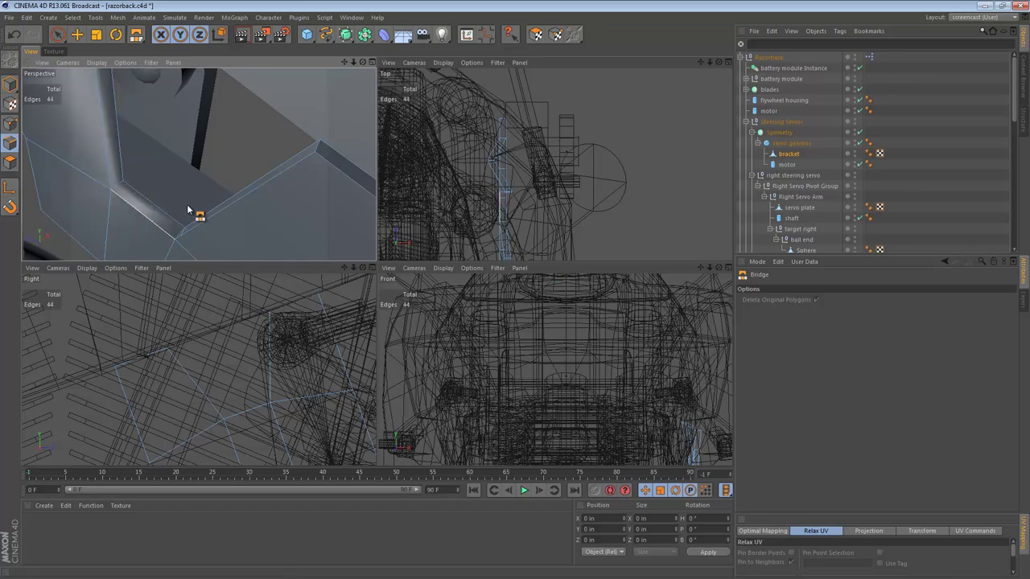
left_click_drag(226, 206, 226, 201)
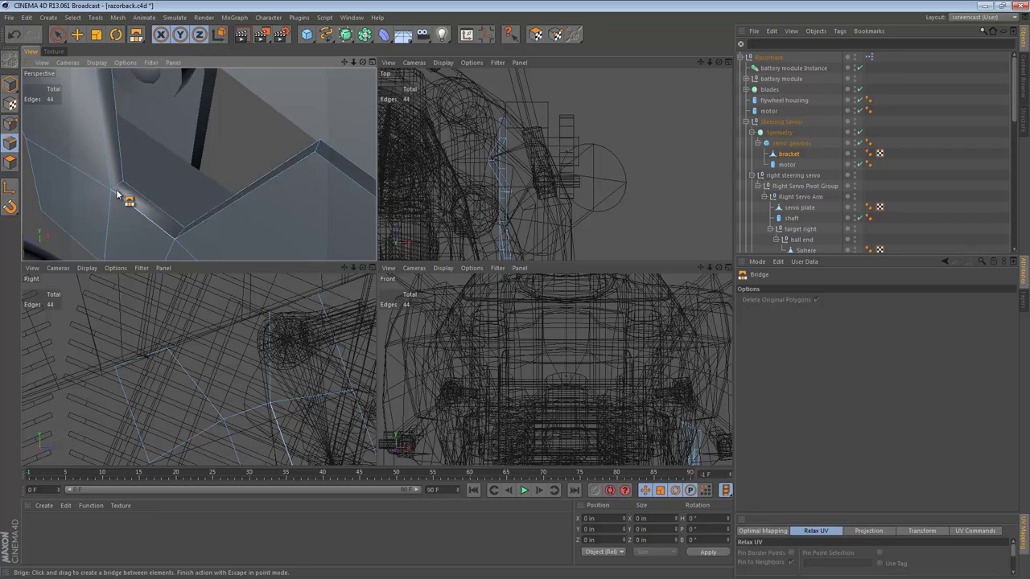
left_click_drag(116, 189, 67, 161, "alt")
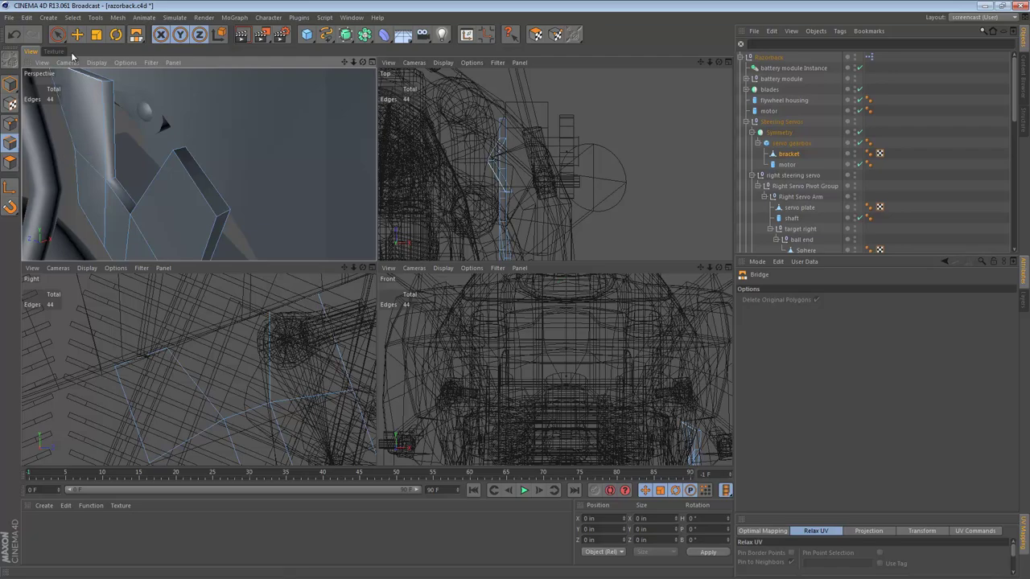
Step: Select the top polygons of both bracket prongs and extrude them about 2.02 in upward
left_click(11, 162)
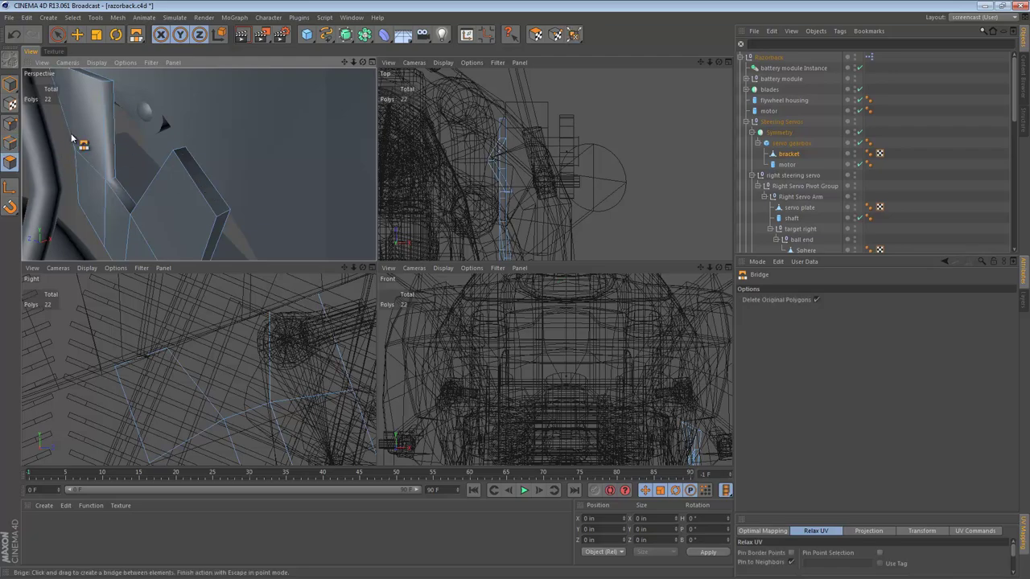
key("e")
left_click(95, 77)
left_click(189, 168, "shift")
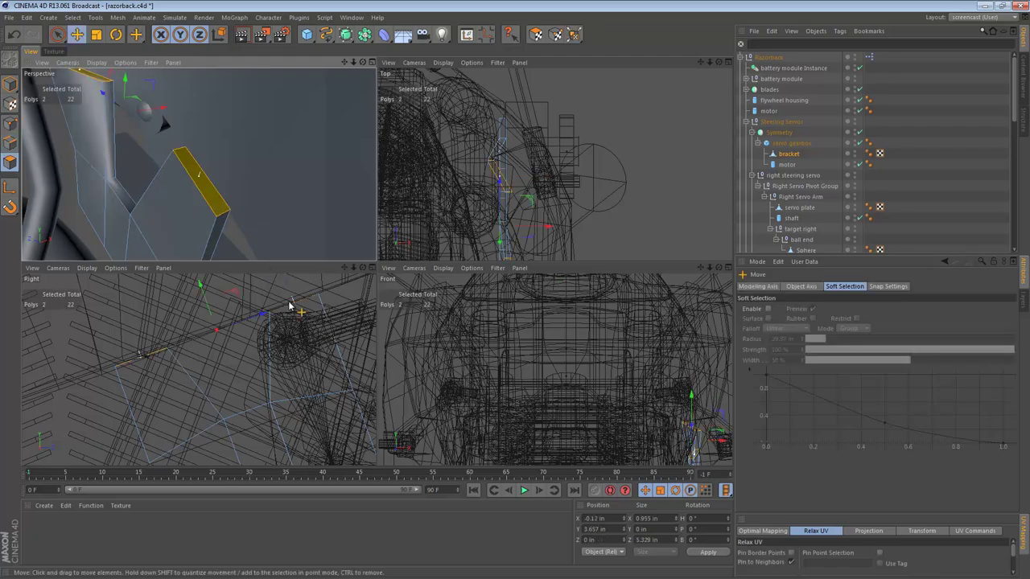
middle_click(310, 309)
left_click_drag(585, 266, 453, 300, "alt")
key("d")
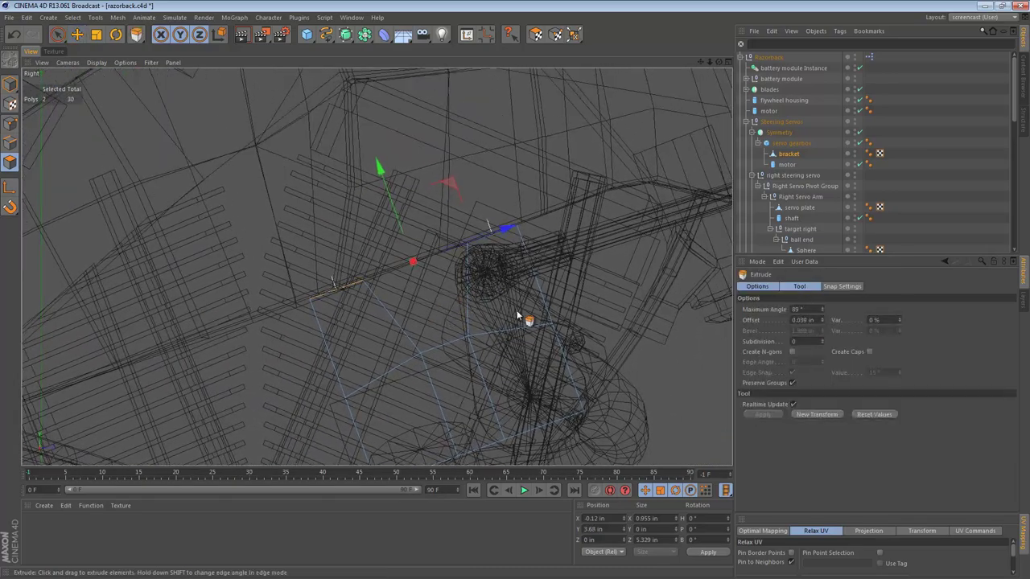
left_click_drag(526, 317, 517, 315)
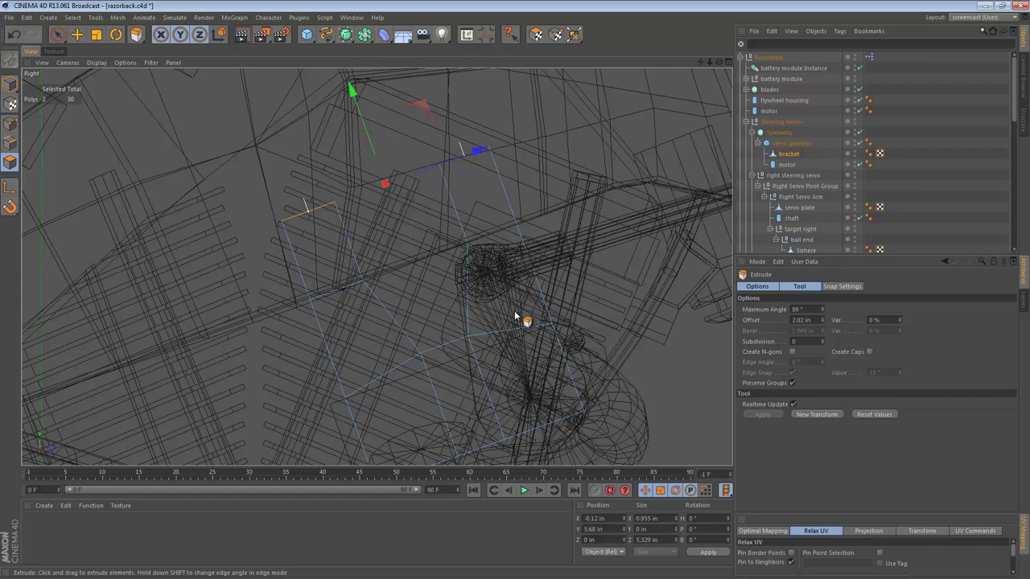
Step: Move the rear prong's end polygon inward to about X -0.234 in, and shift its front short top edge slightly back outward
key("F1")
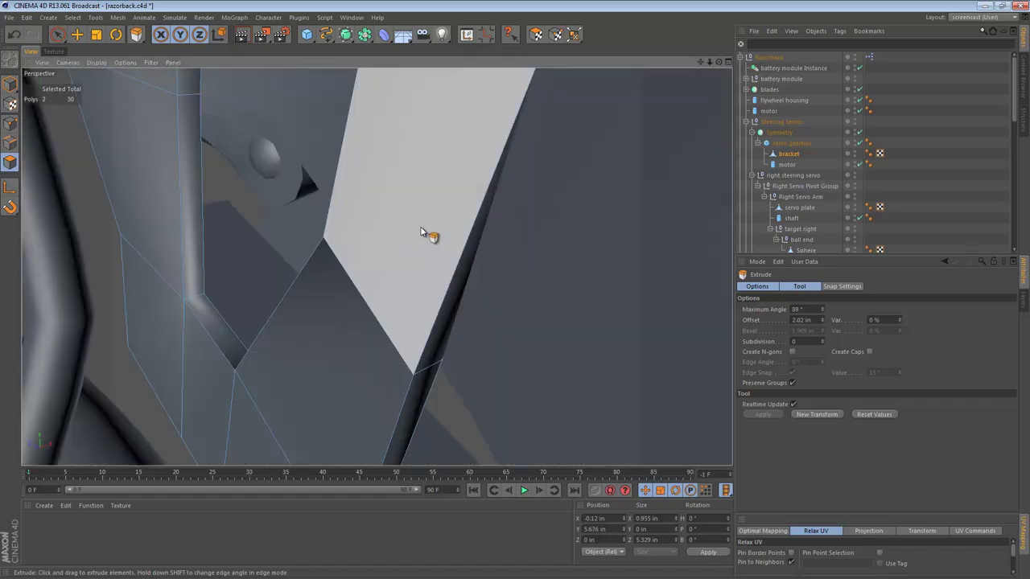
left_click_drag(434, 278, 306, 225, "alt")
key("e")
left_click_drag(420, 205, 391, 193)
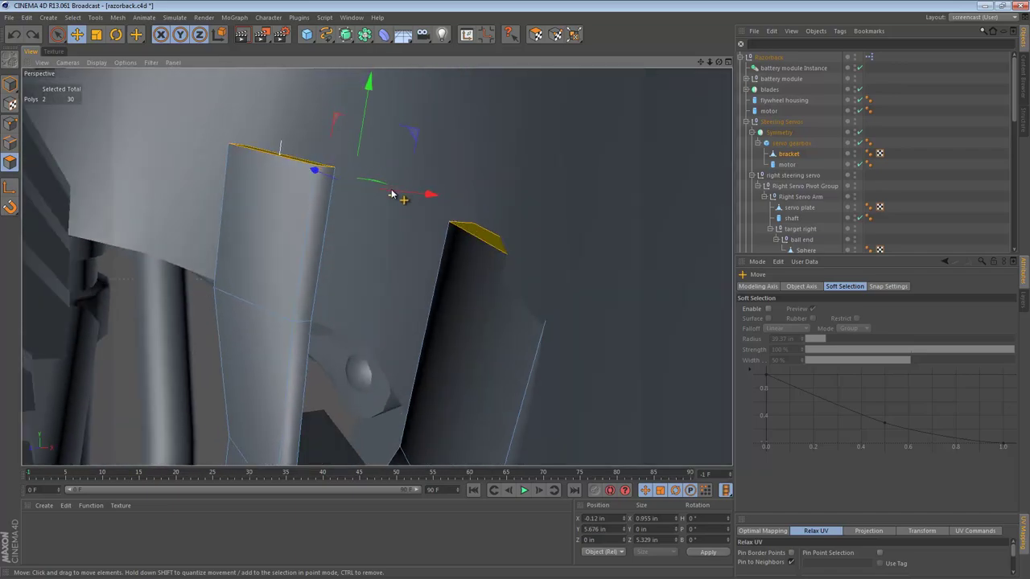
left_click(471, 230)
left_click_drag(566, 250, 545, 248)
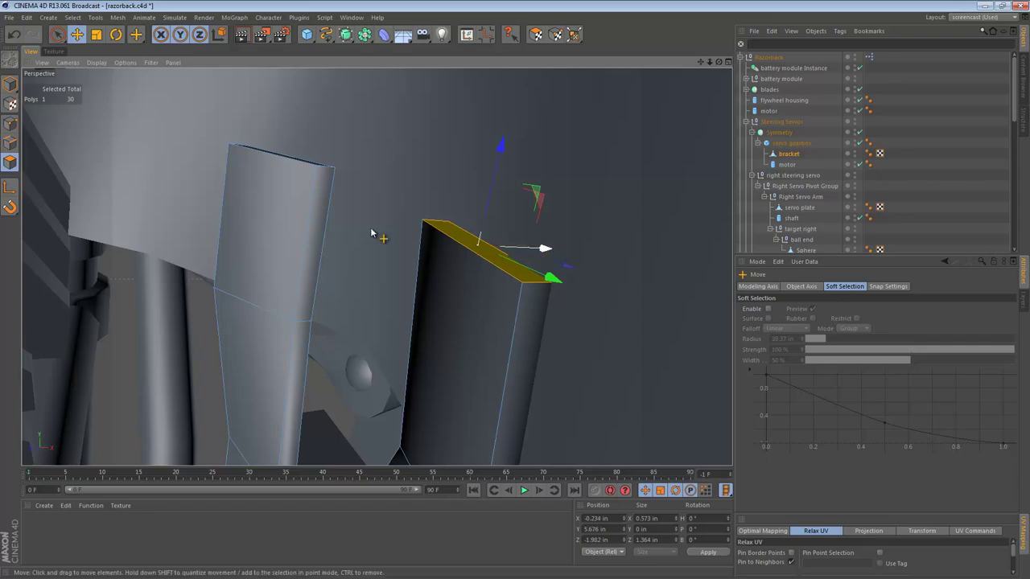
left_click(11, 145)
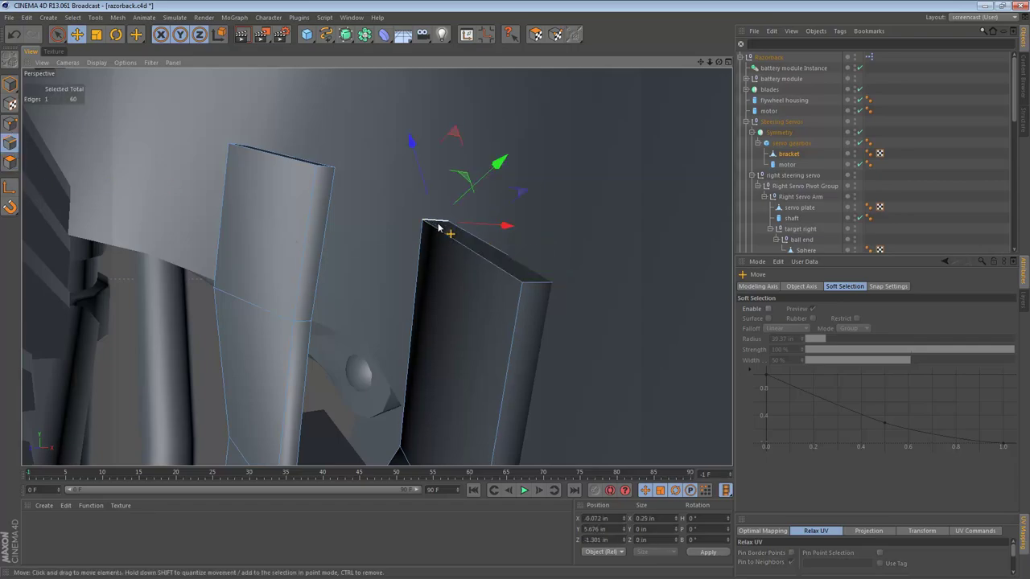
left_click_drag(503, 225, 526, 230)
Step: Select the two short top edges of the front prong and move them outward to about X 0.224 in
left_click(325, 169)
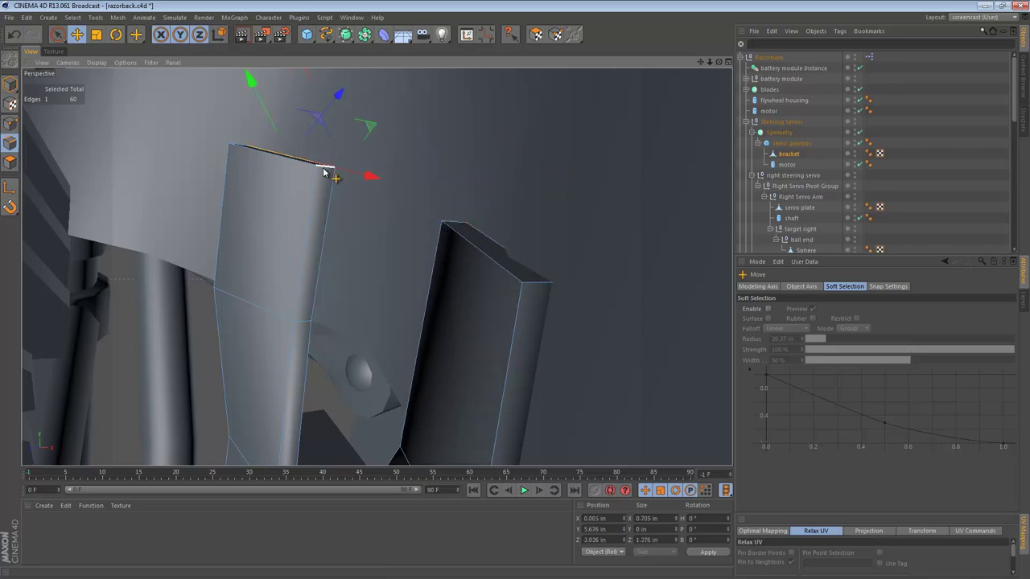
left_click(324, 169)
left_click_drag(310, 172, 350, 205, "alt")
left_click(268, 107, "shift")
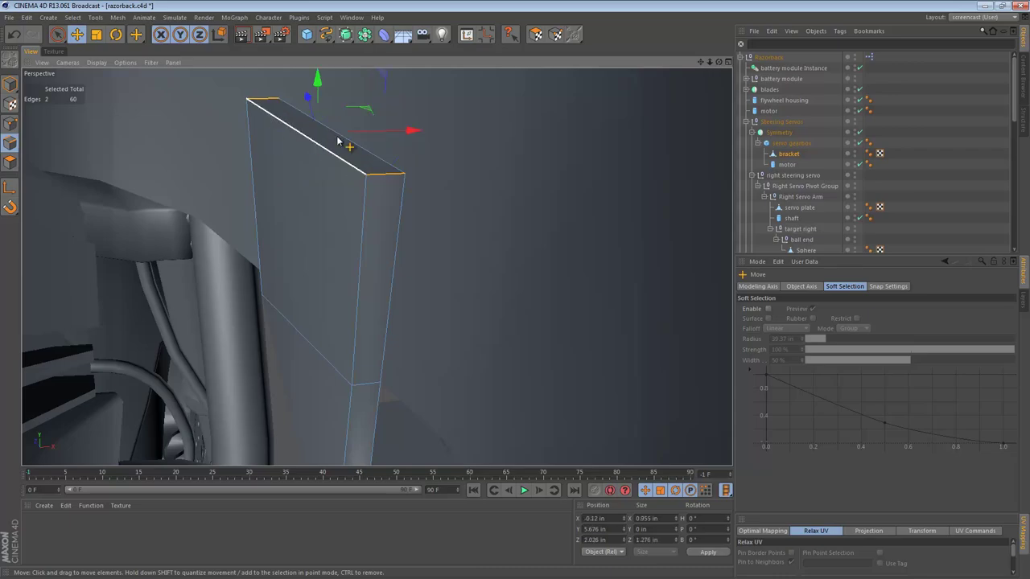
left_click_drag(414, 134, 456, 145)
Step: Examine the whole motorcycle and how the bracket's extended prongs fit between the servo gearbox and the frame
right_click_drag(418, 214, 93, 245, "alt")
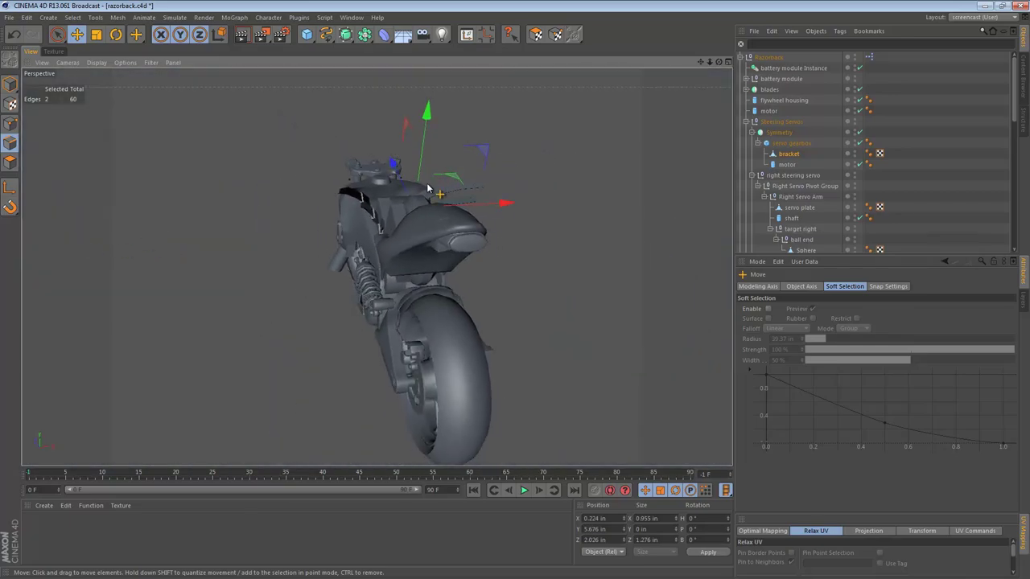
left_click_drag(428, 188, 521, 236, "alt")
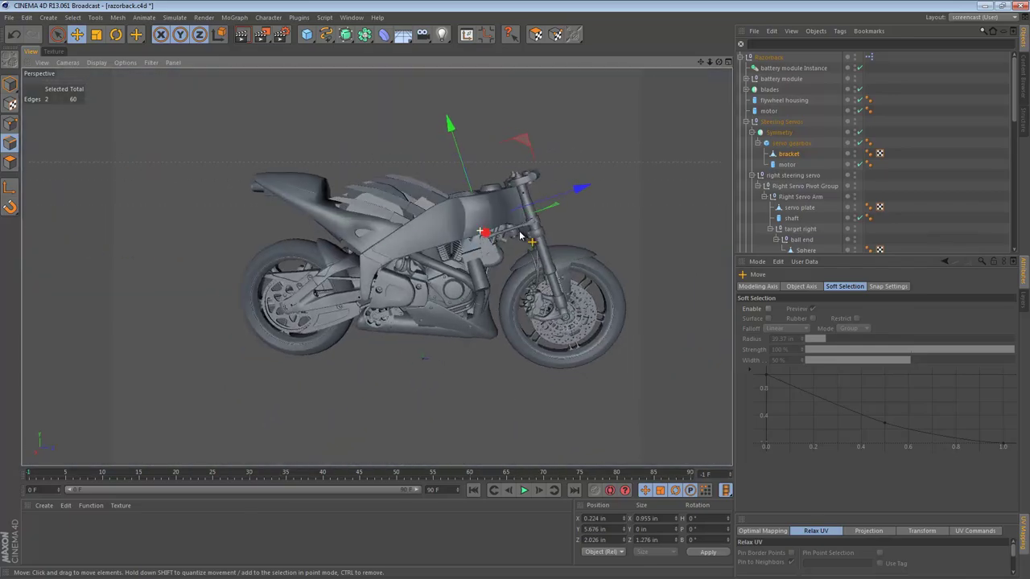
right_click_drag(520, 236, 688, 244, "alt")
middle_click_drag(579, 243, 428, 77, "alt")
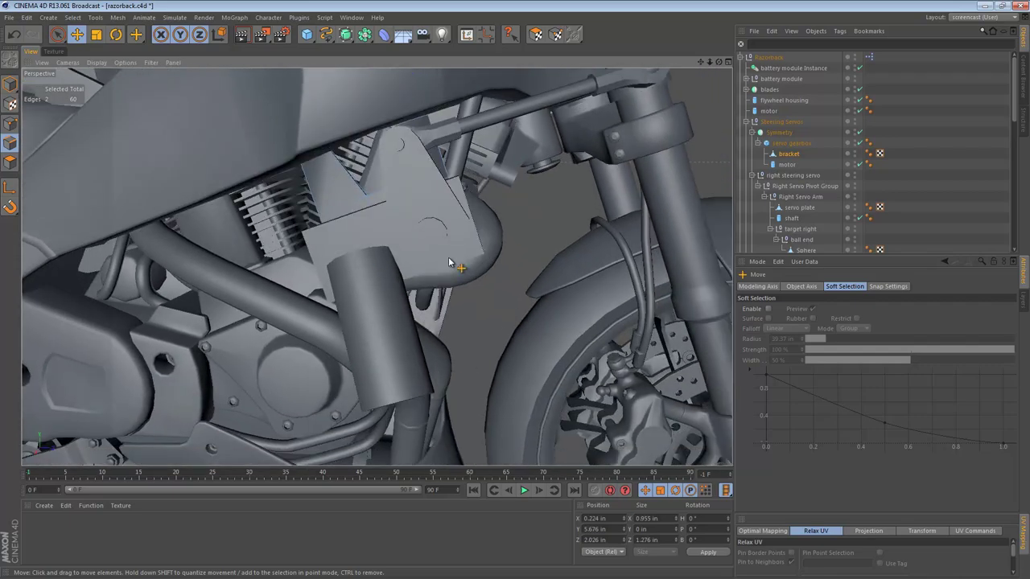
right_click_drag(450, 256, 505, 250, "alt")
left_click_drag(392, 166, 492, 198, "alt")
left_click_drag(377, 267, 314, 158, "alt")
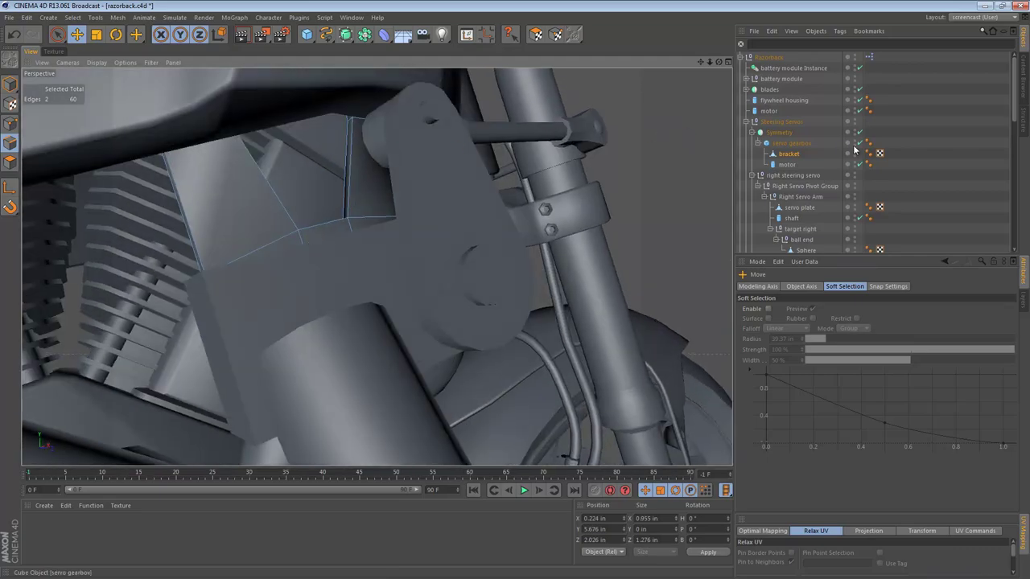
Step: Isolate the bracket in the viewport by hiding the Razorback group and forcing only the bracket to be visible
left_click(852, 58)
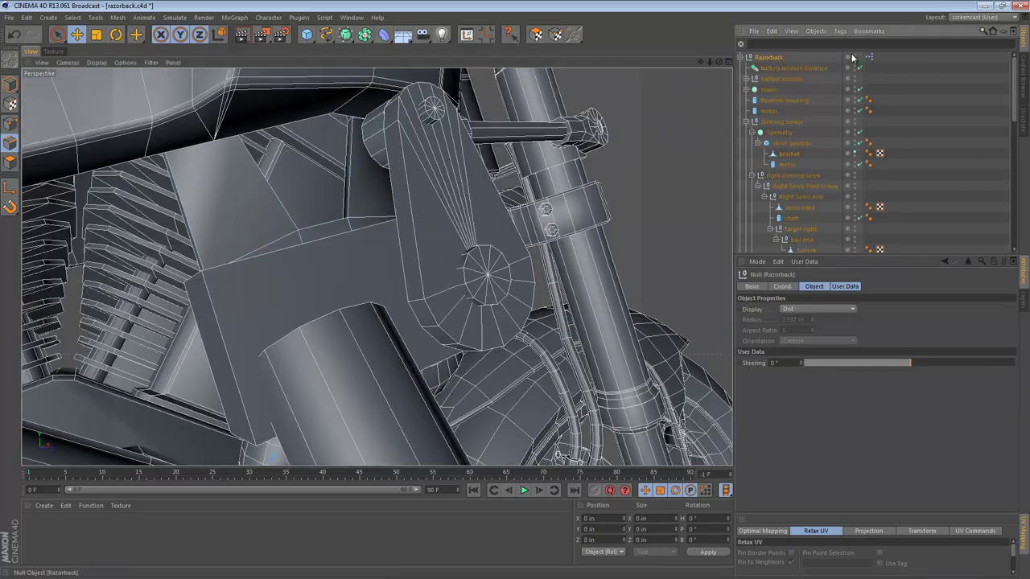
left_click(854, 56)
left_click(789, 154)
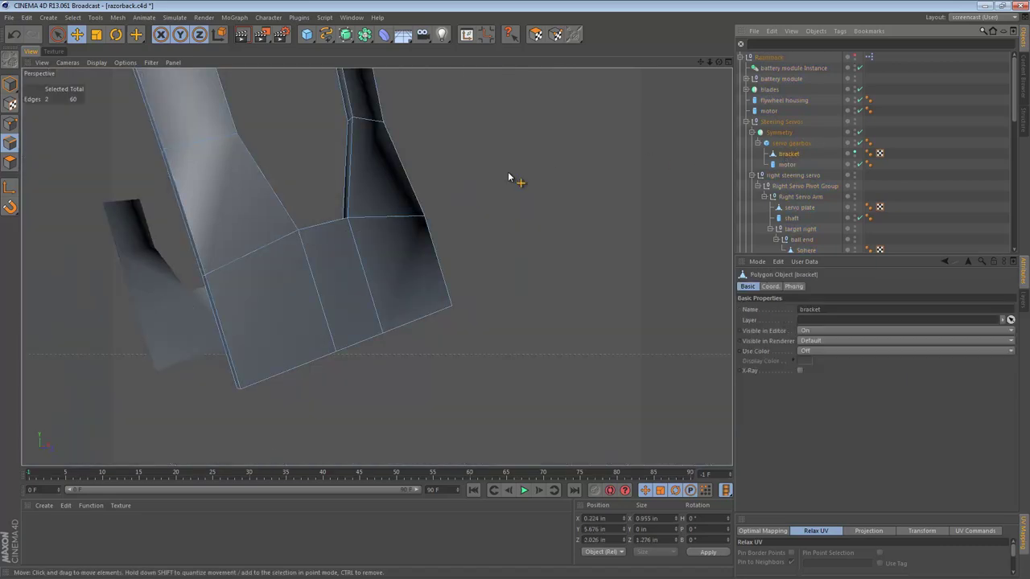
Step: Bevel the two lower outer corner edges of the bracket with an inner offset of about 0.75 in and Create N-gons enabled
scroll(368, 133, "down", 3)
left_click_drag(365, 131, 426, 160, "alt")
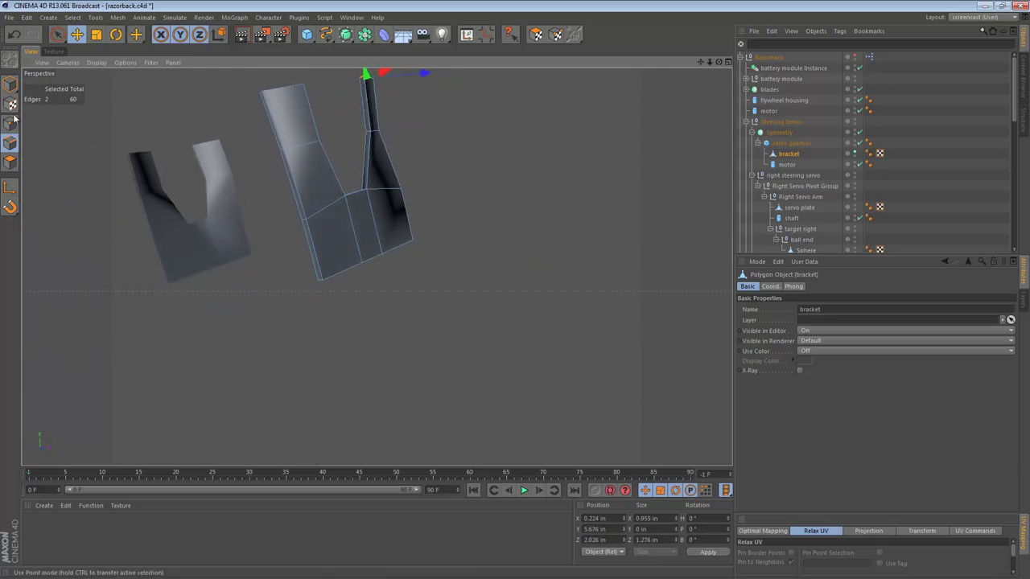
left_click_drag(56, 38, 101, 66)
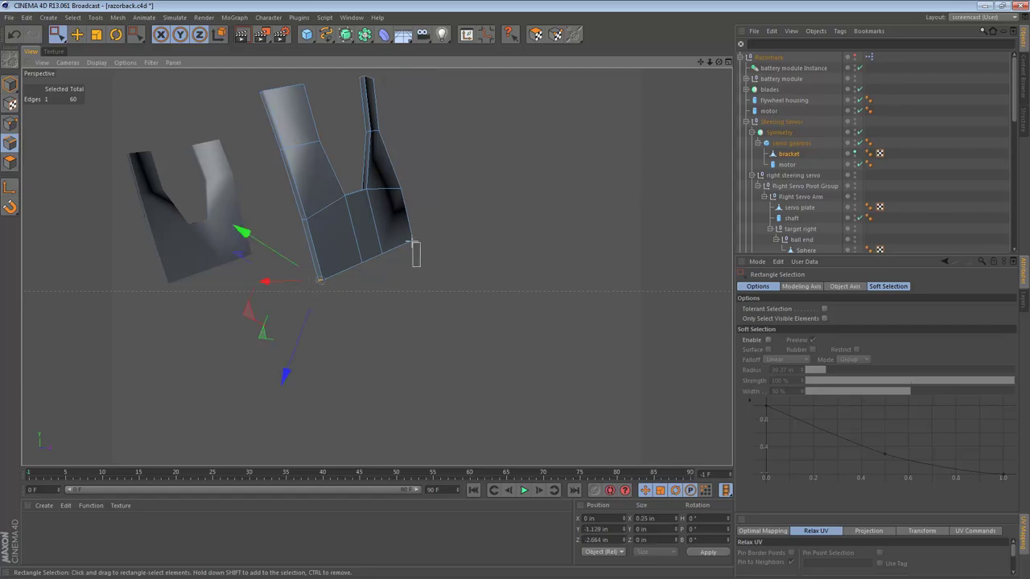
left_click(396, 229, "shift")
left_click_drag(396, 230, 179, 206, "alt")
right_click(177, 205)
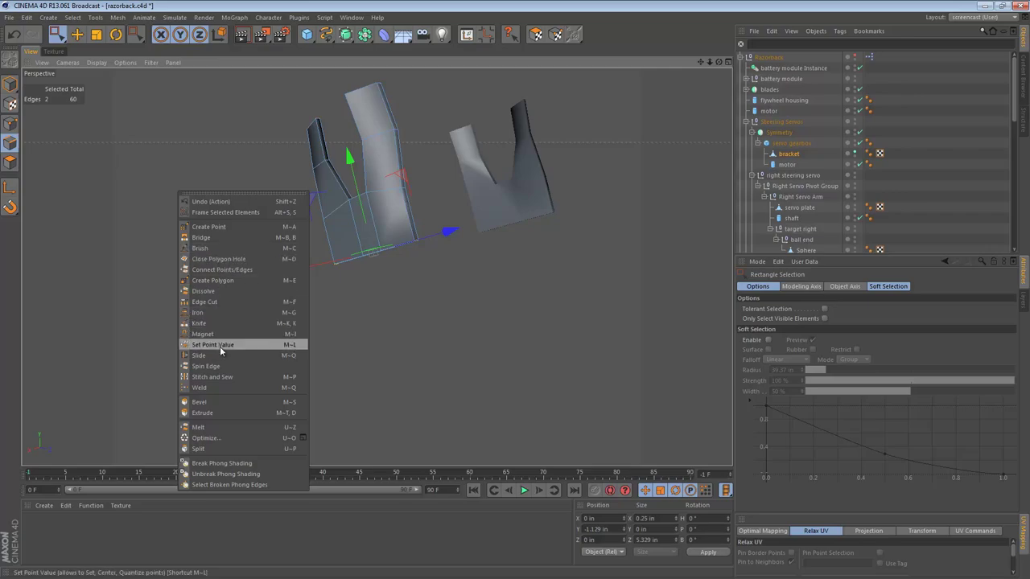
left_click(216, 401)
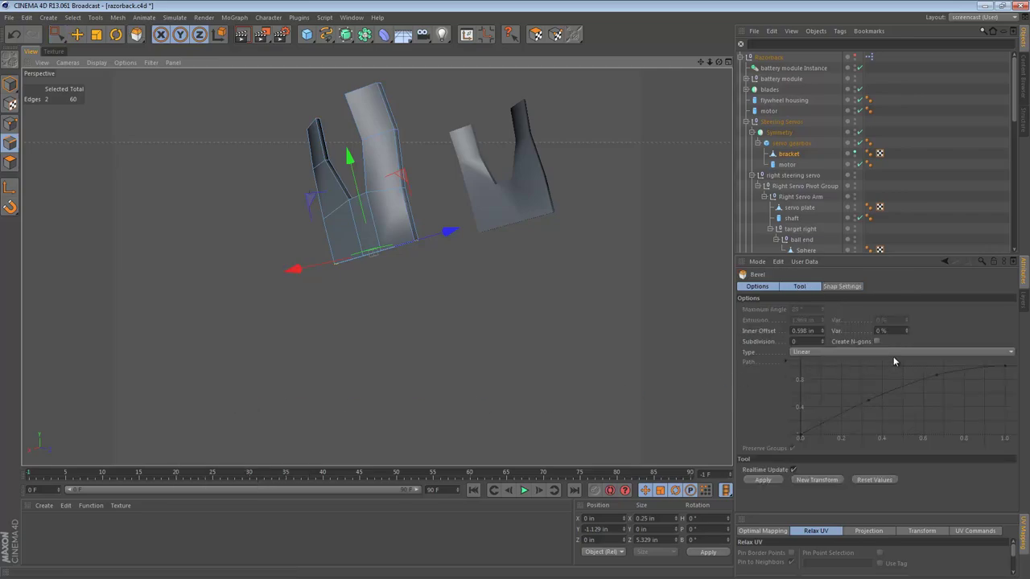
left_click(877, 342)
left_click_drag(568, 302, 516, 316, "alt")
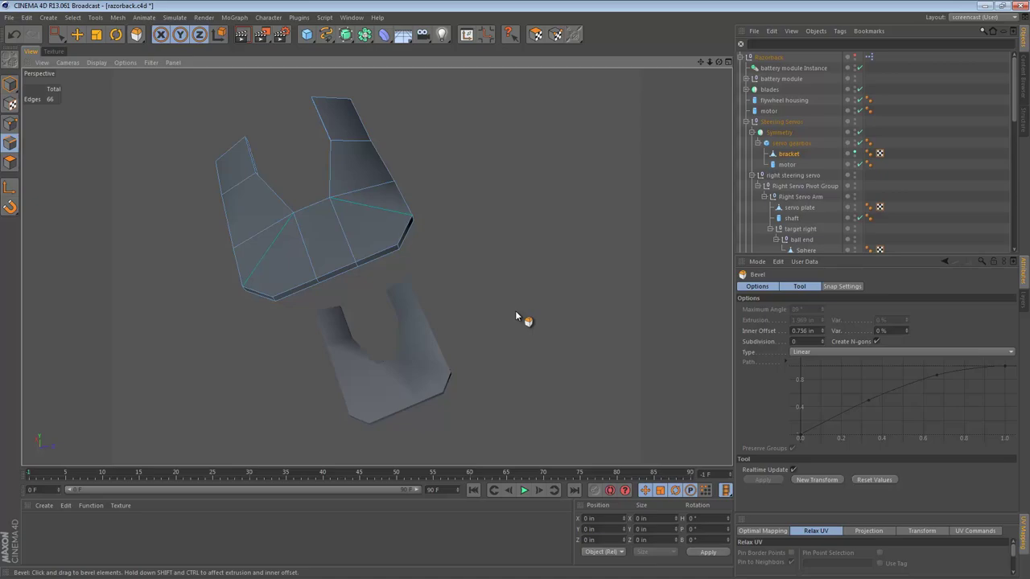
Step: Bevel the four short corner edges at the tips of both prongs with an inner offset of about 0.268 in
left_click_drag(515, 310, 420, 255, "alt")
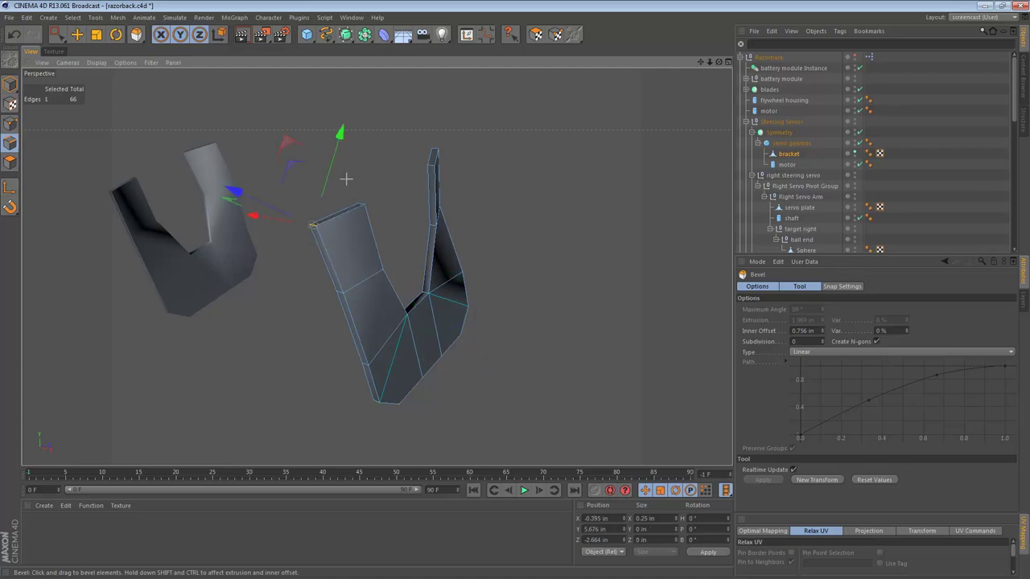
left_click(361, 204, "shift")
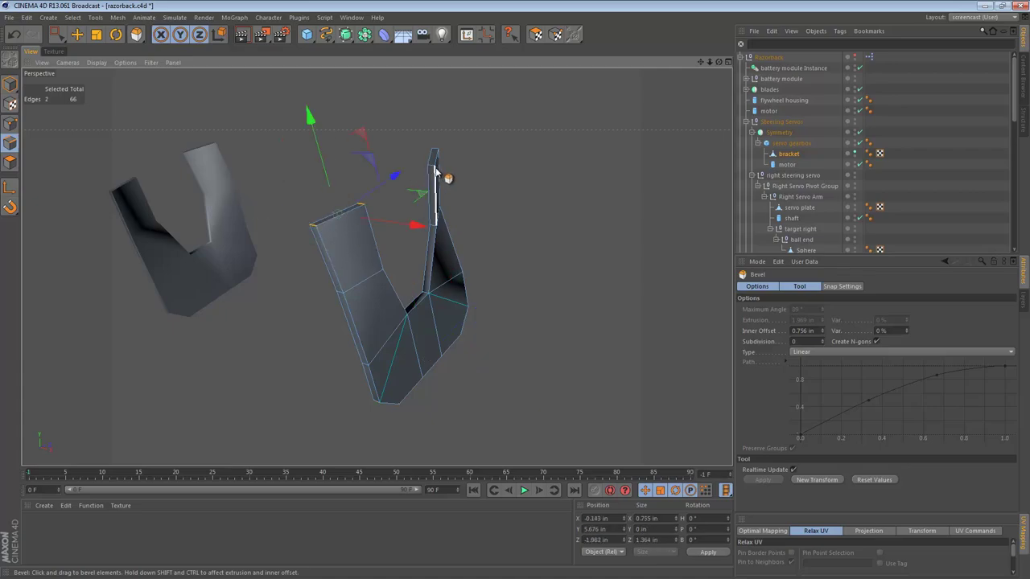
key("e")
left_click(432, 169, "shift")
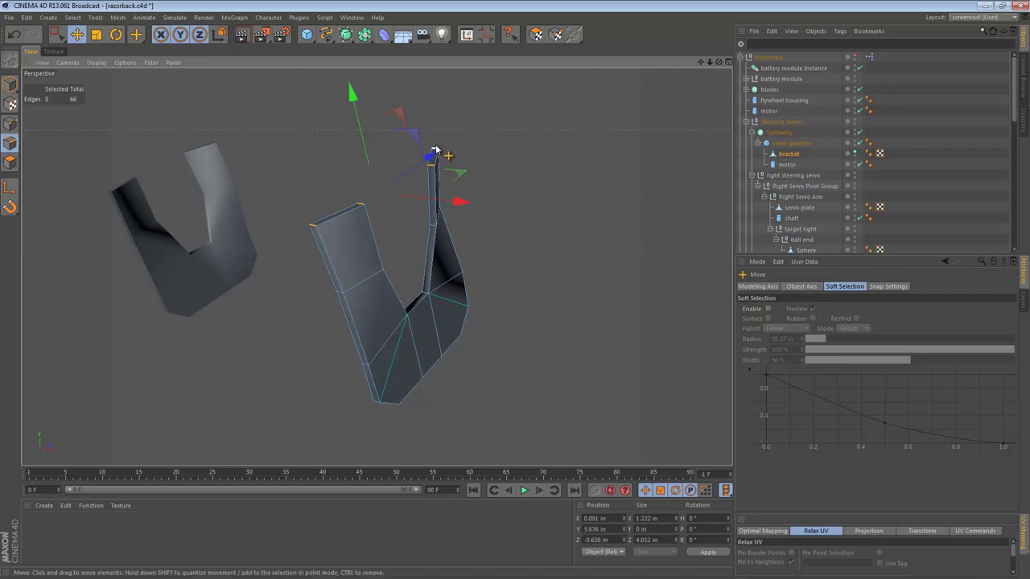
left_click_drag(428, 208, 346, 219, "alt")
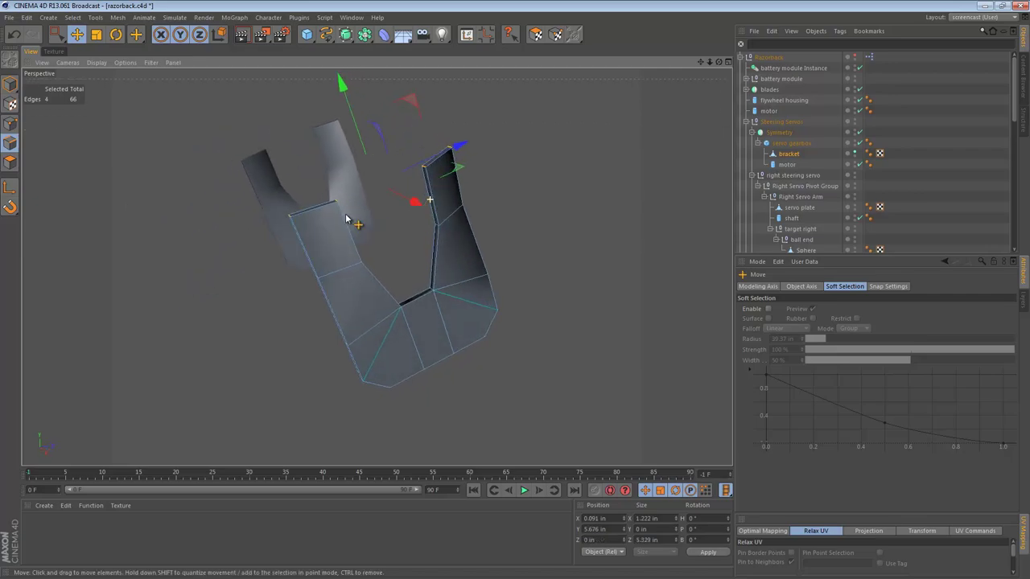
right_click(332, 169)
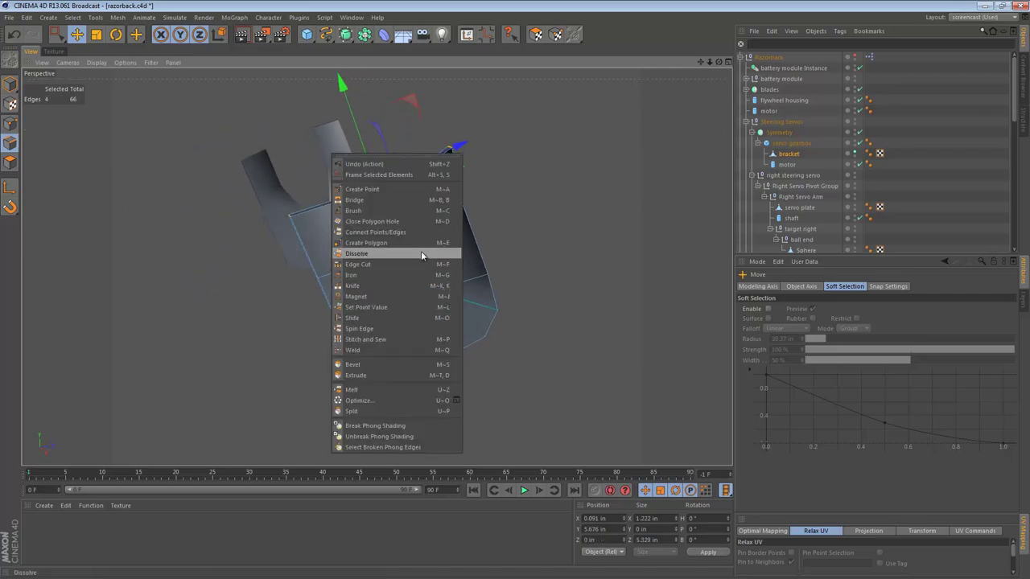
left_click(404, 363)
left_click_drag(483, 248, 515, 315, "alt")
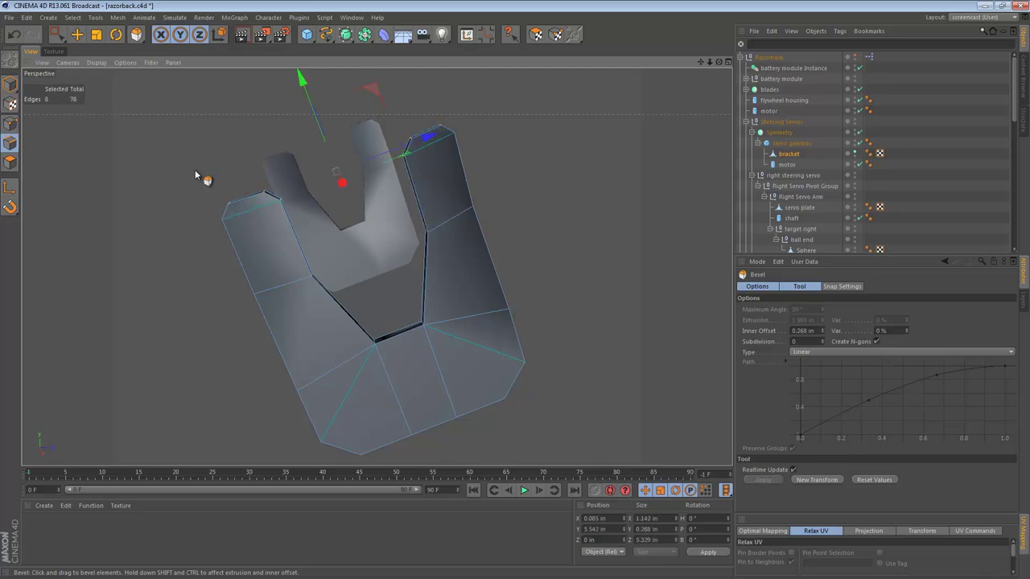
Step: Bevel the edge loops at both prong bends and the two inner notch corner edges with an inner offset of about 0.311 in
right_click(78, 181)
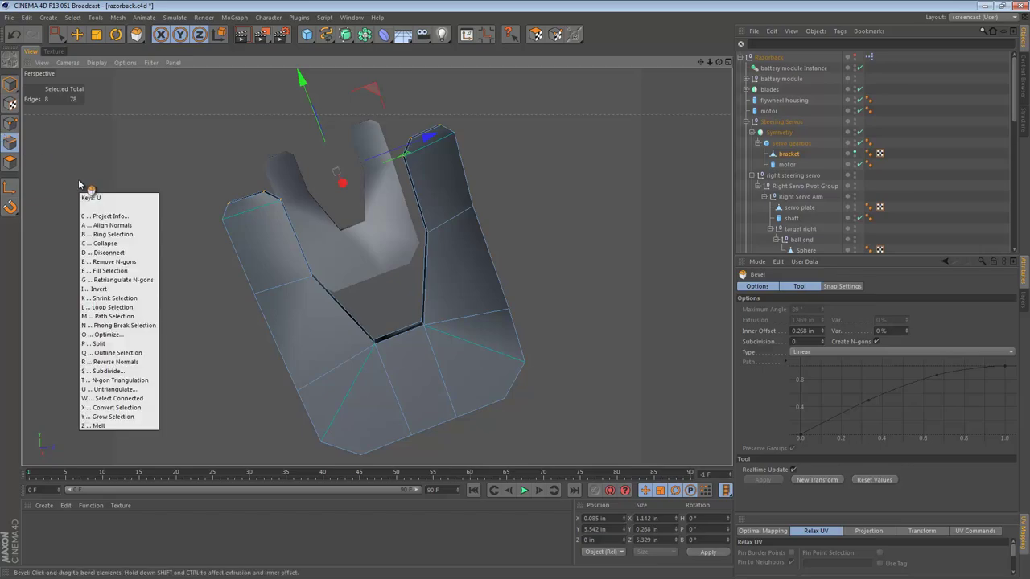
left_click(104, 211)
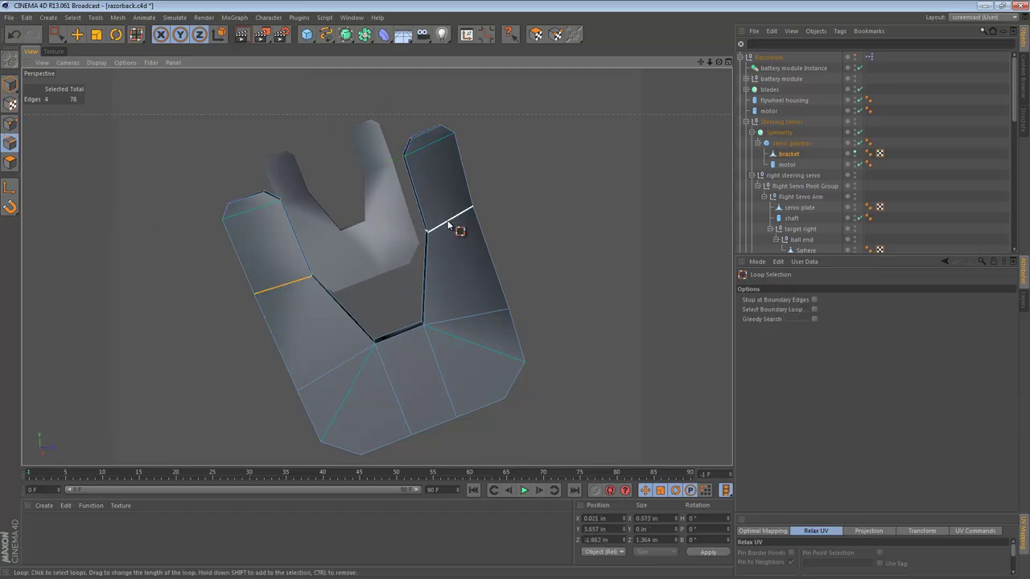
right_click(484, 153)
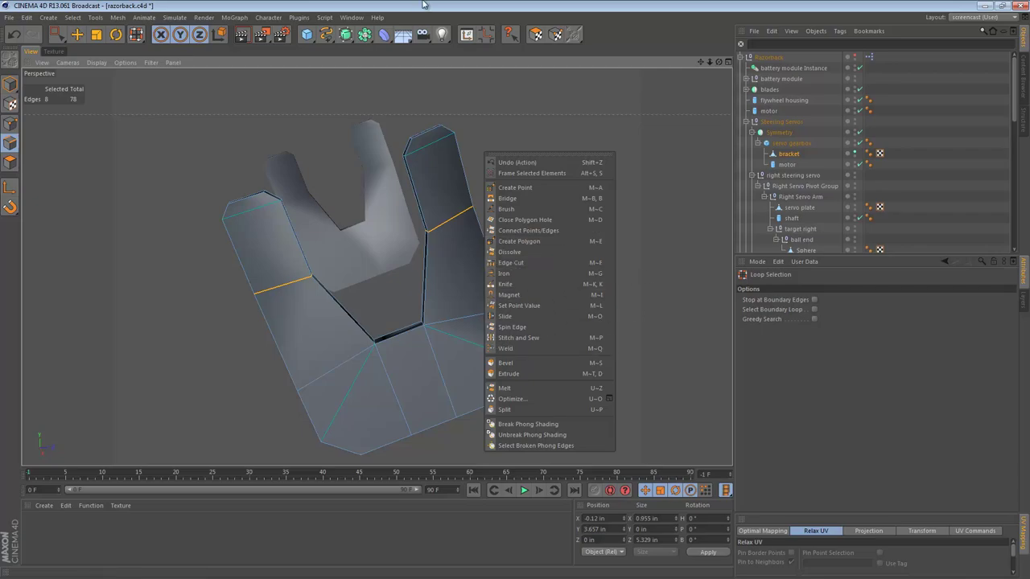
left_click(423, 4)
left_click_drag(453, 269, 477, 327, "alt")
key("e")
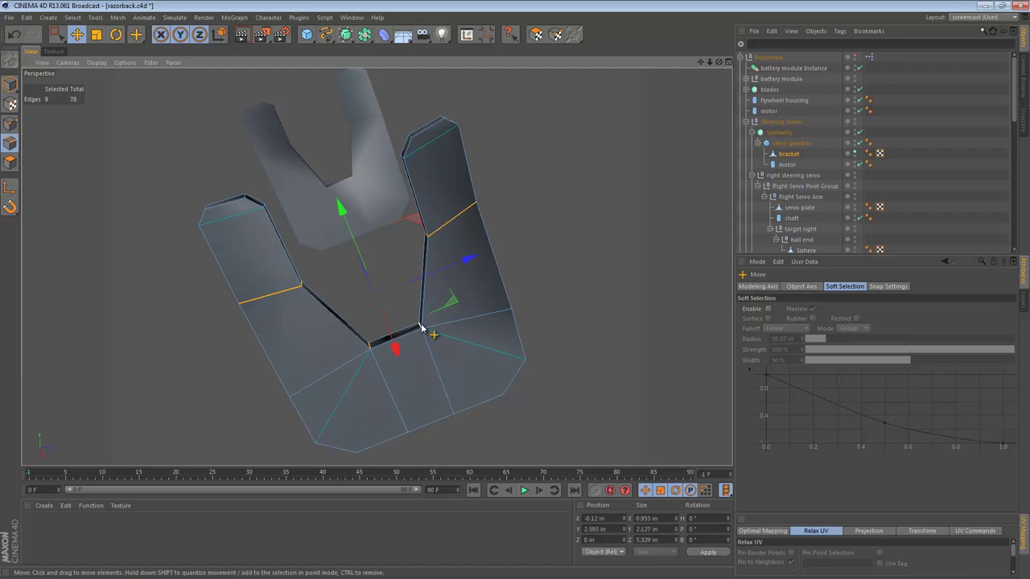
right_click(504, 335)
left_click(552, 442)
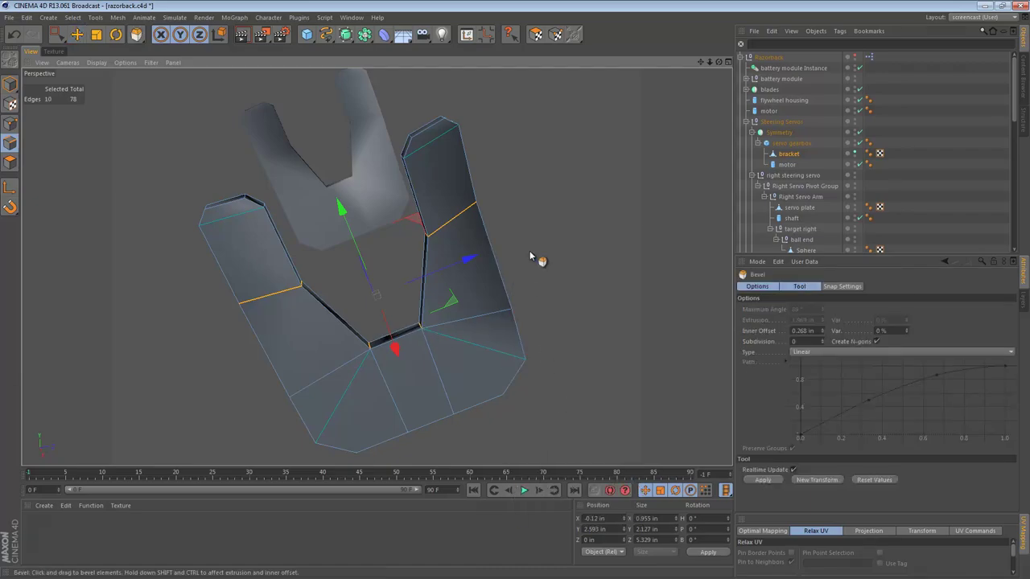
left_click_drag(533, 257, 452, 322)
right_click_drag(452, 324, 478, 326, "alt")
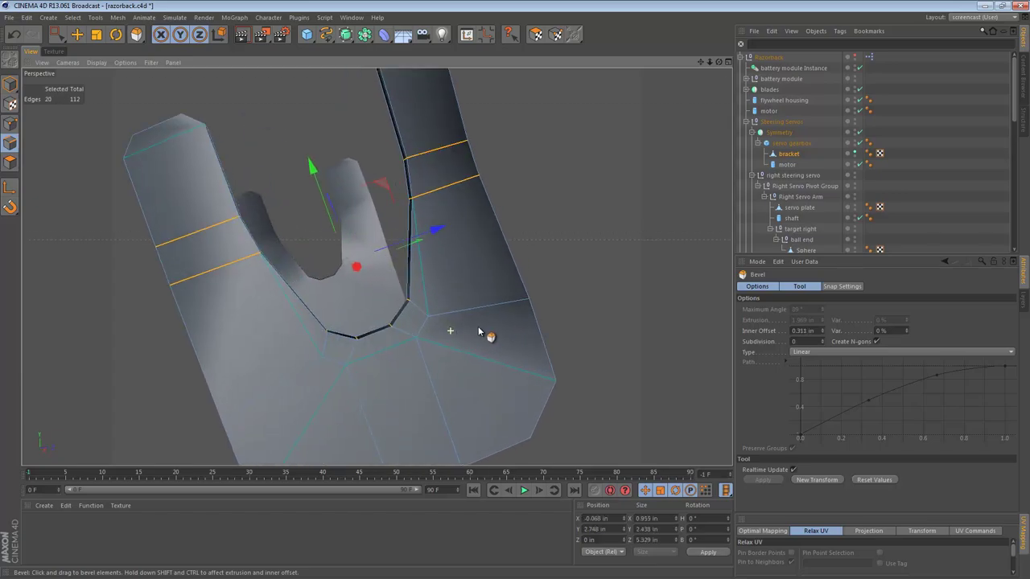
Step: Select the leftover edges around the notch and across the base on both faces of the bracket, and melt them
middle_click_drag(479, 327, 500, 268, "alt")
left_click_drag(499, 271, 461, 285, "alt")
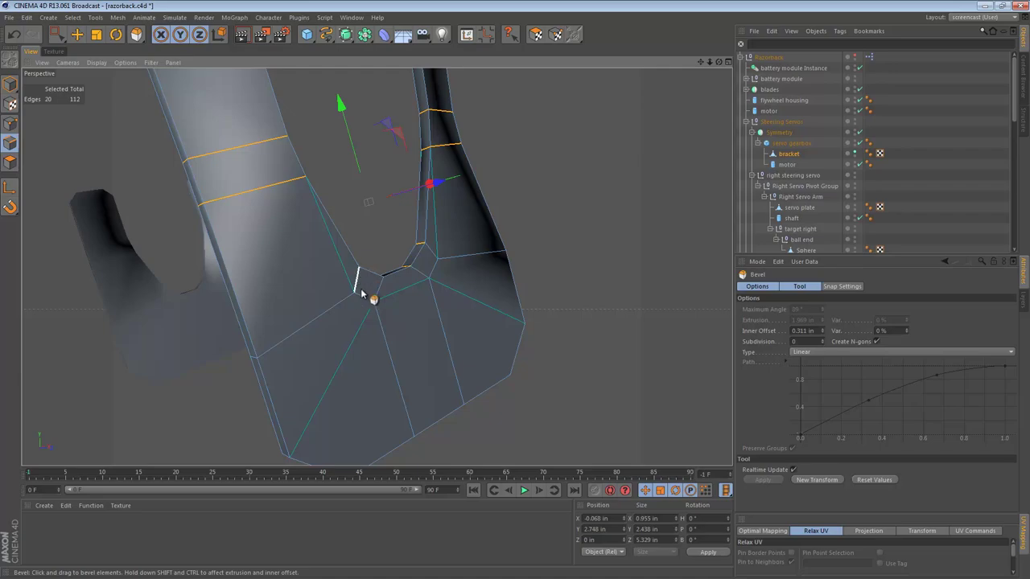
key("9")
left_click(349, 301)
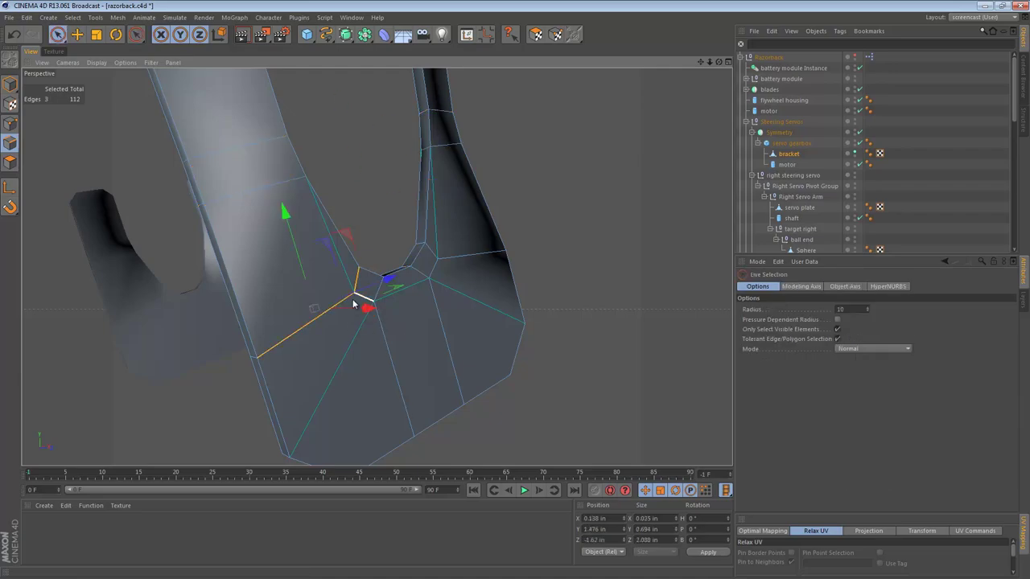
left_click_drag(401, 308, 366, 310, "alt")
left_click(379, 322, "shift")
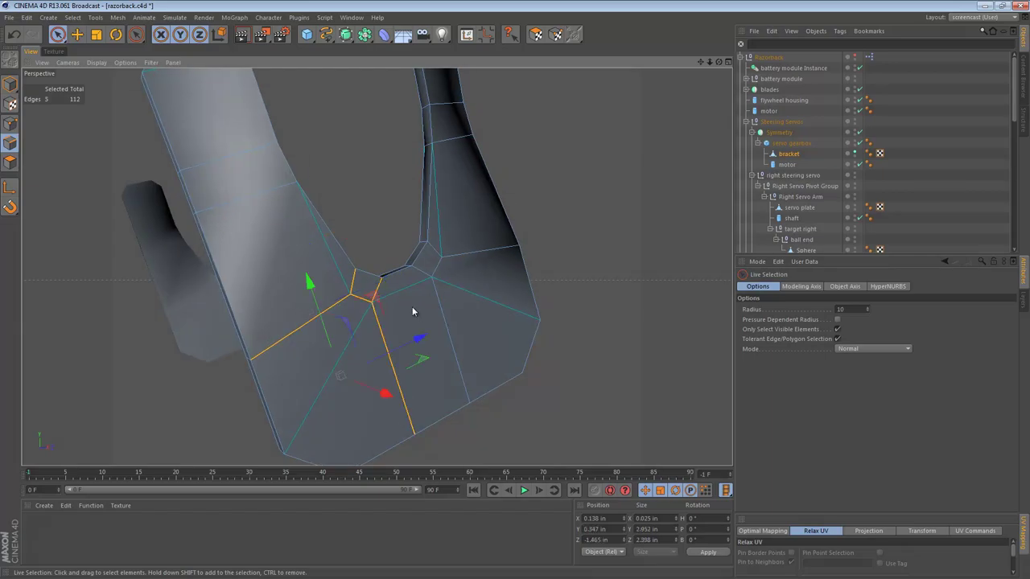
left_click(440, 282, "shift")
mouse_move(447, 297)
left_mouse_down("alt")
mouse_move(437, 287)
mouse_move(636, 287)
mouse_move(463, 293)
left_mouse_up("alt")
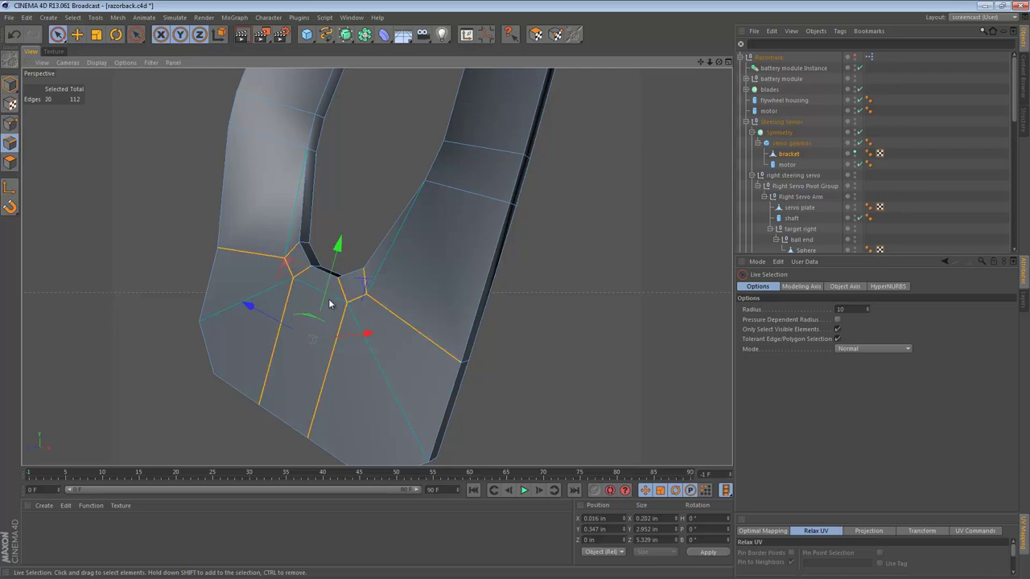
left_click_drag(372, 271, 388, 158, "alt")
right_click(393, 108)
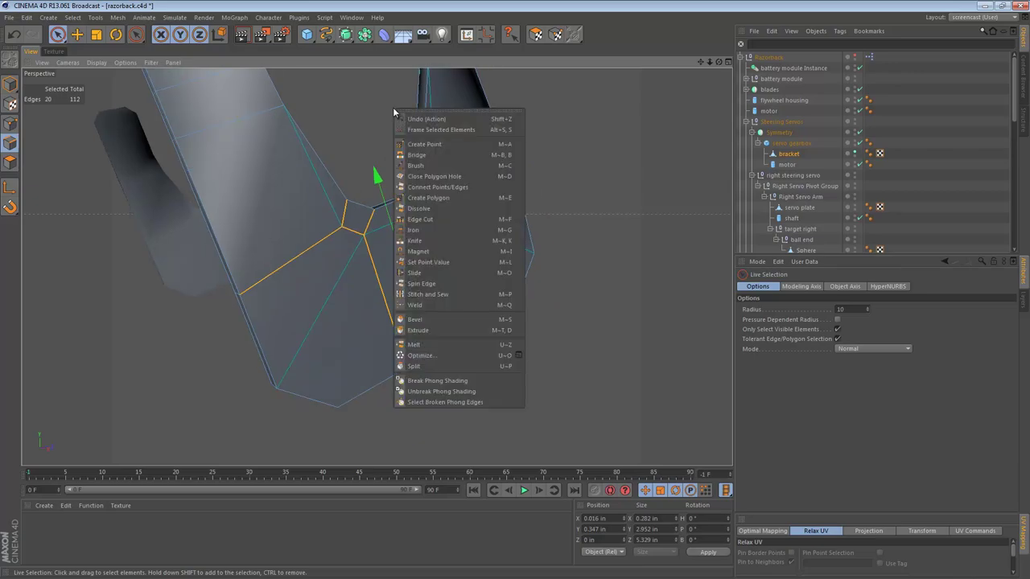
left_click(443, 341)
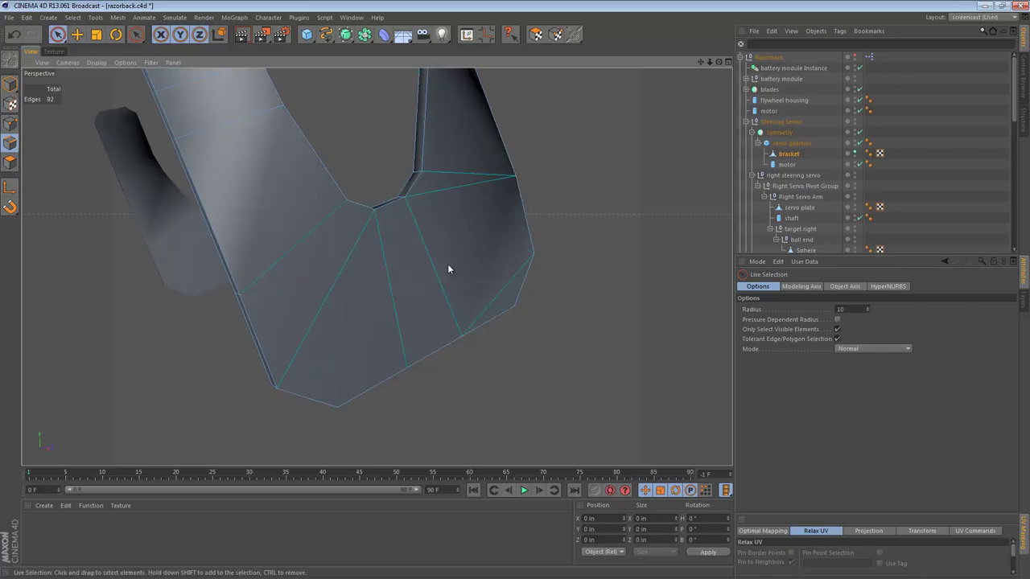
Step: Move the middle polygon on the base's lower rim slightly outward to about Y -1.185 in
left_click_drag(448, 269, 359, 256, "alt")
left_click_drag(438, 298, 306, 173, "alt")
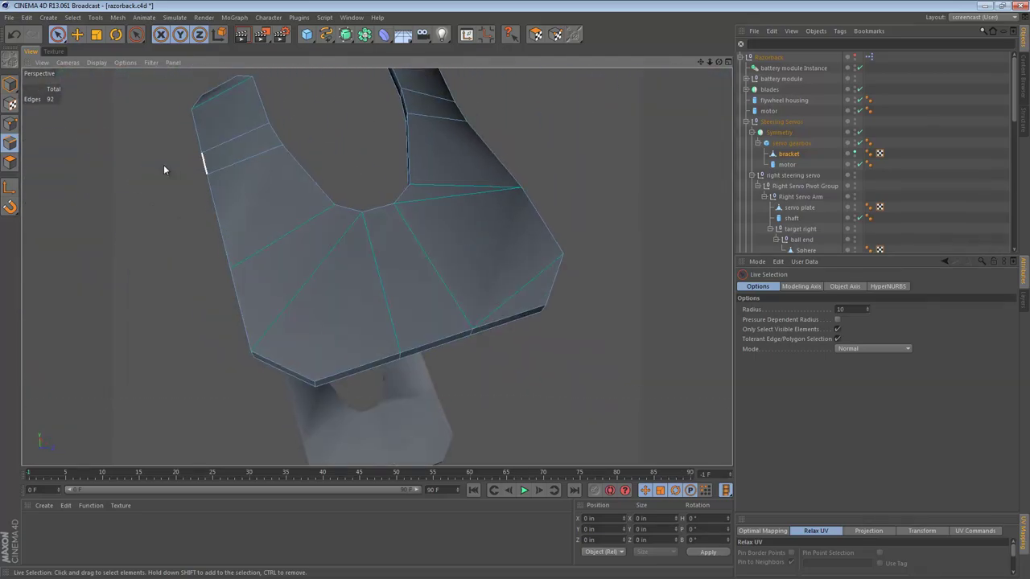
left_click(11, 164)
key("e")
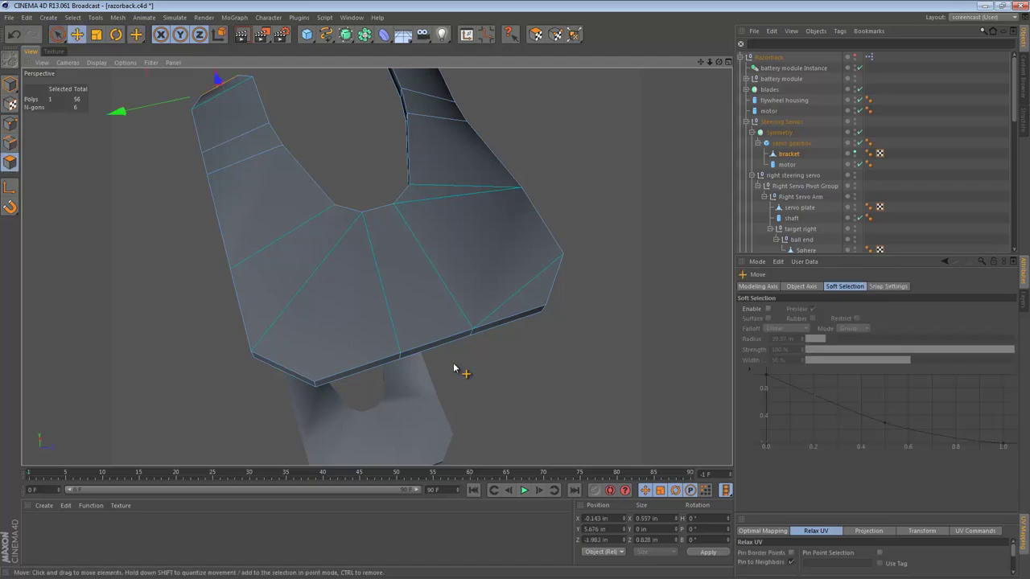
left_click(442, 339)
left_click(449, 341)
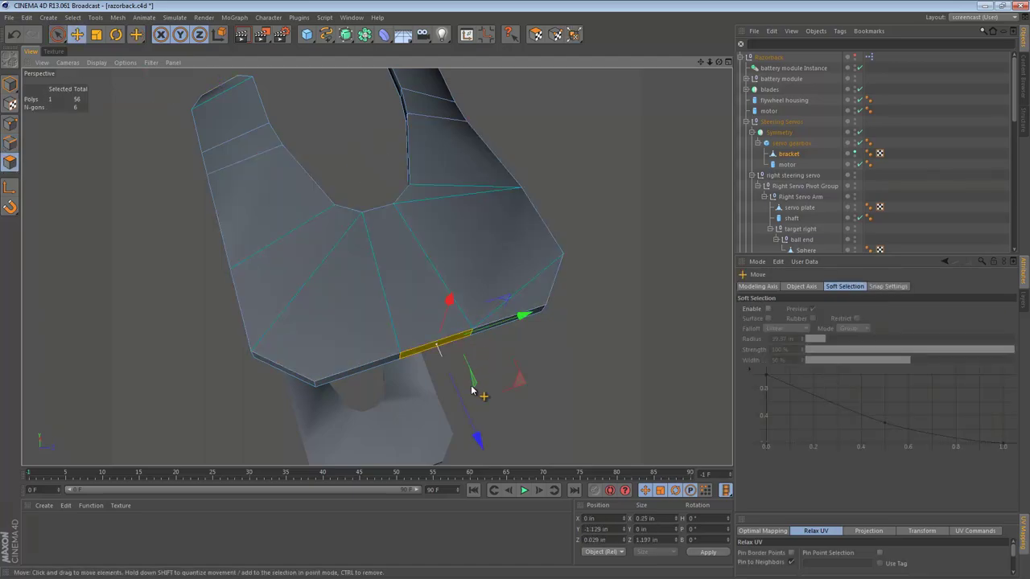
left_click_drag(465, 403, 468, 406)
Step: Cut two straight edges across one face of the base, from the notch floor's corners to the lower rim, using the Knife in Line mode
left_click_drag(467, 280, 509, 361, "alt")
key("k")
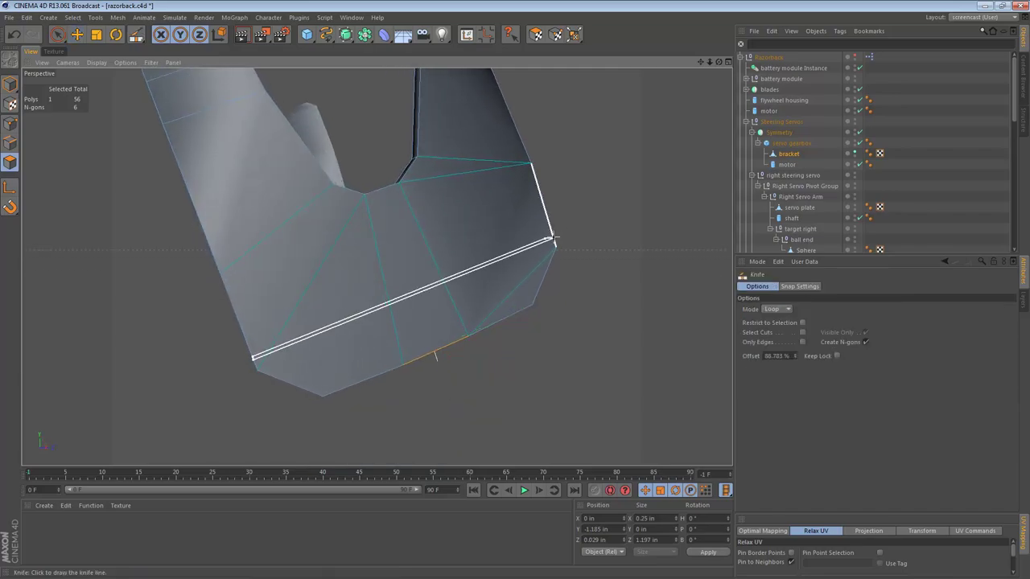
left_click(10, 141)
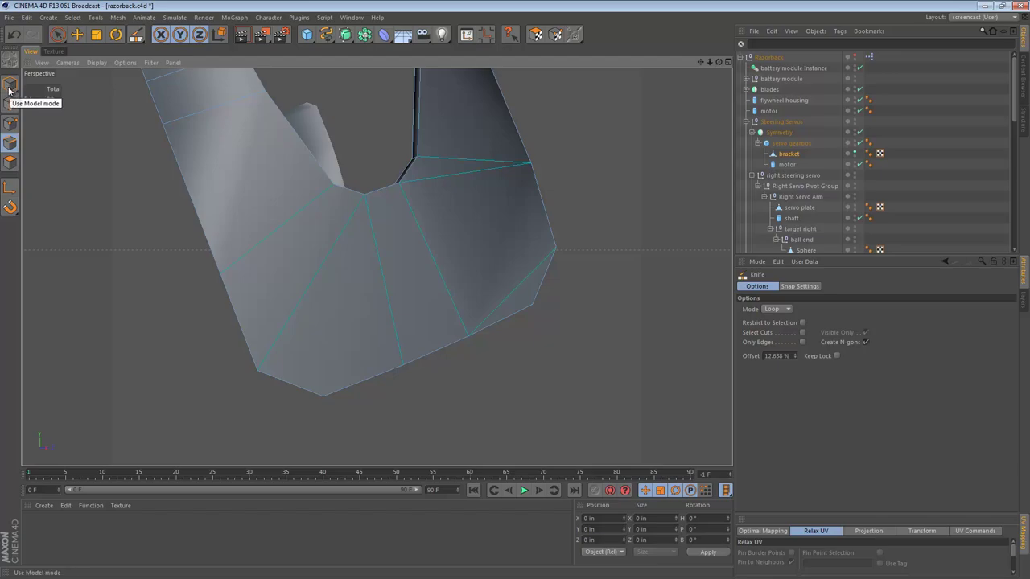
left_click(9, 161)
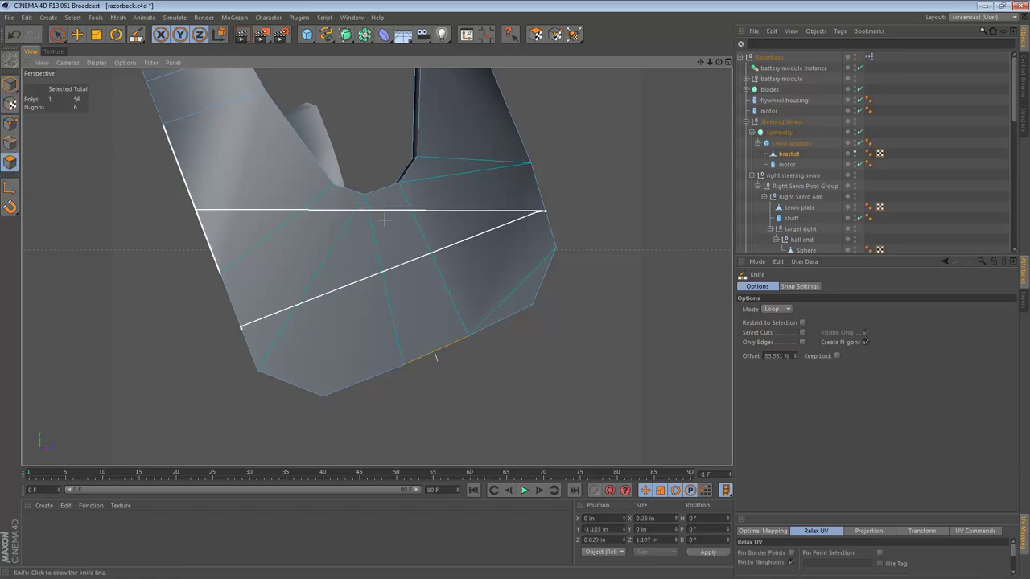
left_click(787, 309)
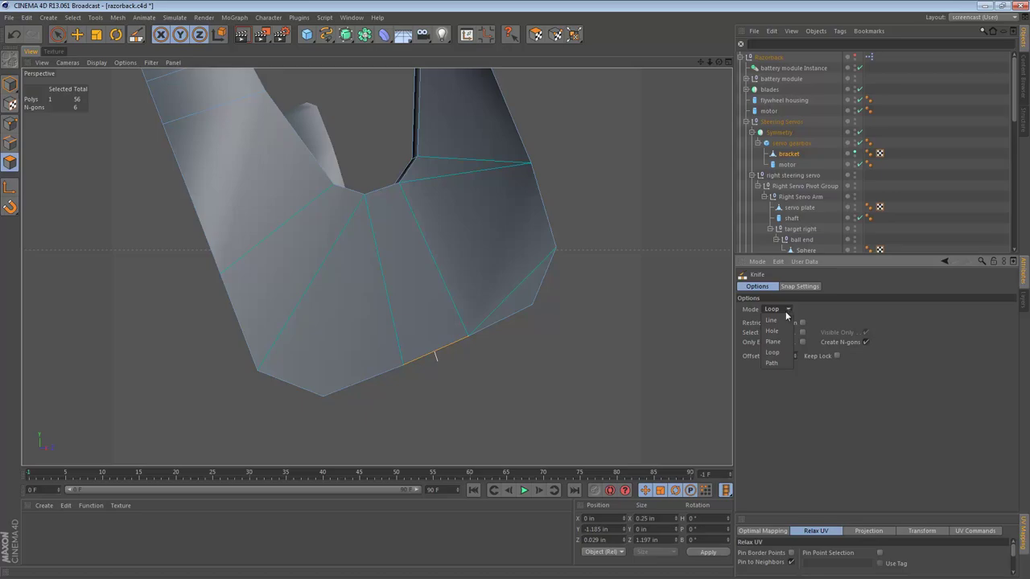
left_click(784, 319)
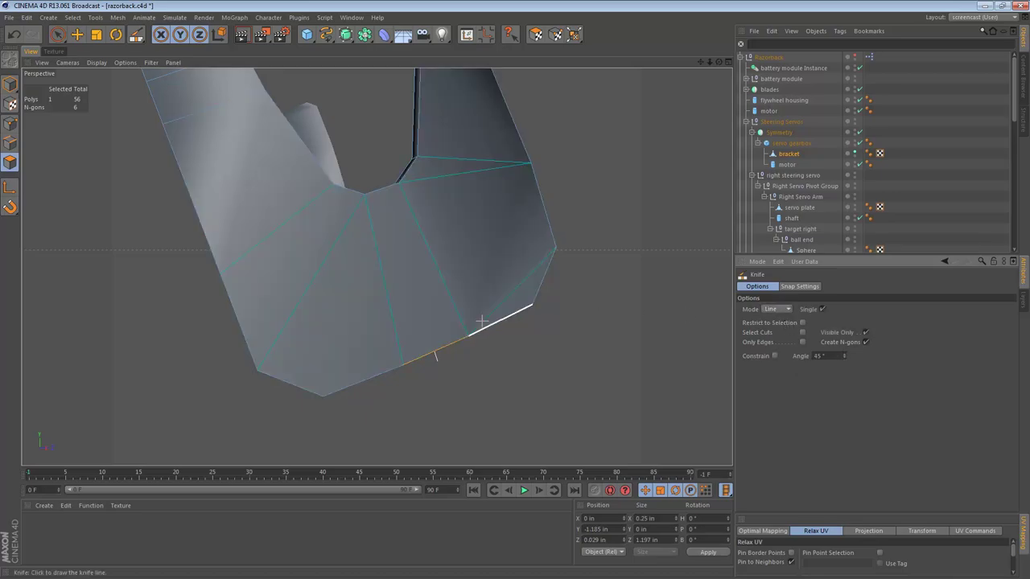
left_click_drag(482, 321, 480, 321, "alt")
left_click_drag(692, 315, 485, 223, "alt")
left_click_drag(363, 222, 401, 350)
mouse_move(395, 217)
left_mouse_down()
mouse_move(443, 310)
mouse_move(469, 332)
left_mouse_up()
left_click_drag(468, 264, 414, 339, "alt")
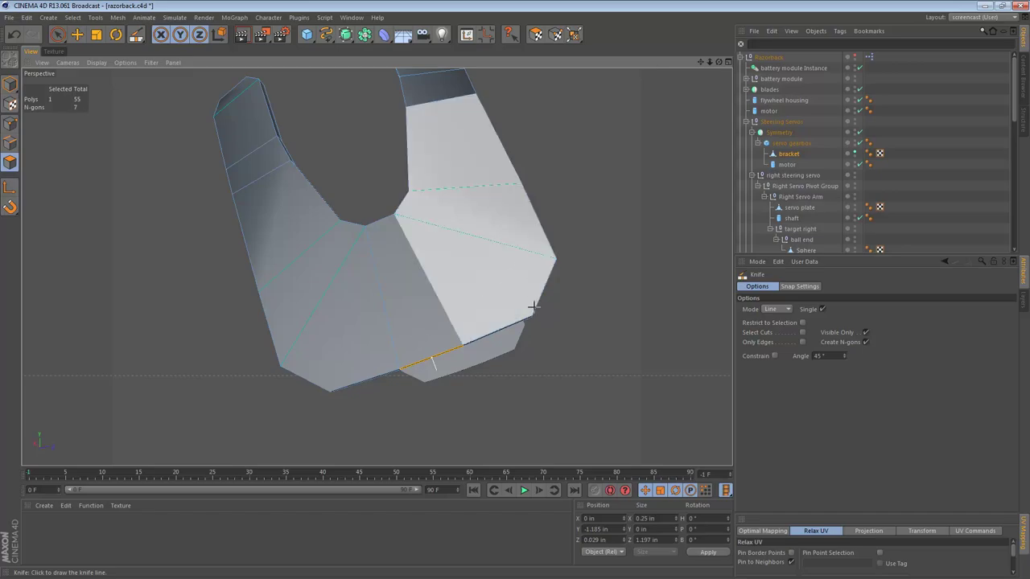
Step: Cut an edge across the bracket's face from the base's remaining lower corner up to the notch's side corner, using the Knife
mouse_move(510, 306)
left_mouse_down("alt")
mouse_move(494, 308)
mouse_move(469, 246)
mouse_move(424, 201)
left_mouse_up("alt")
left_click_drag(445, 241, 609, 209, "alt")
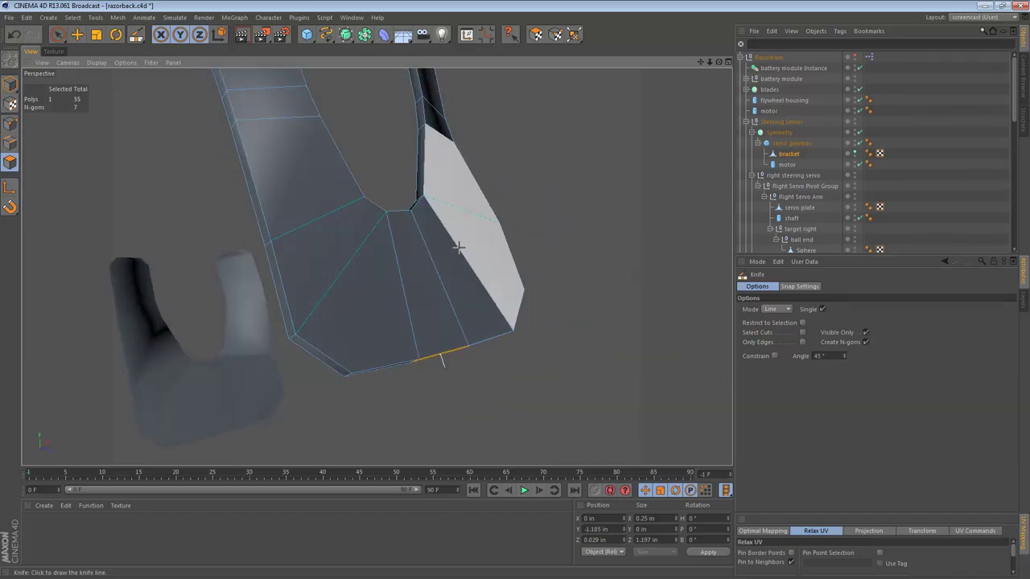
mouse_move(351, 370)
left_mouse_down()
mouse_move(372, 250)
mouse_move(363, 198)
left_mouse_up()
Step: Cut four edges across the opposite face of the base, from the notch's corners to the lower rim's points and corners
left_click_drag(364, 278, 696, 246, "alt")
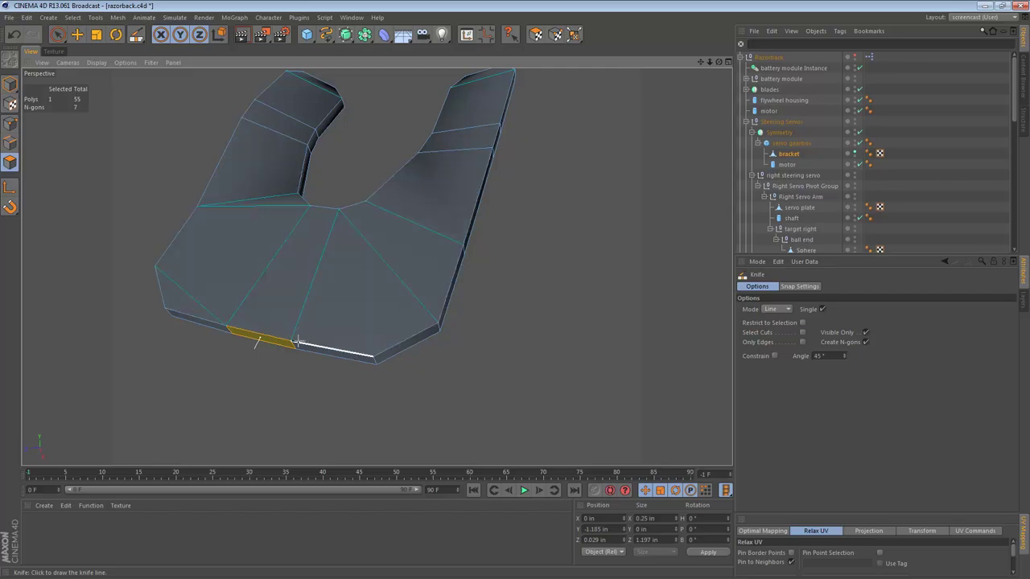
left_click_drag(292, 341, 339, 210)
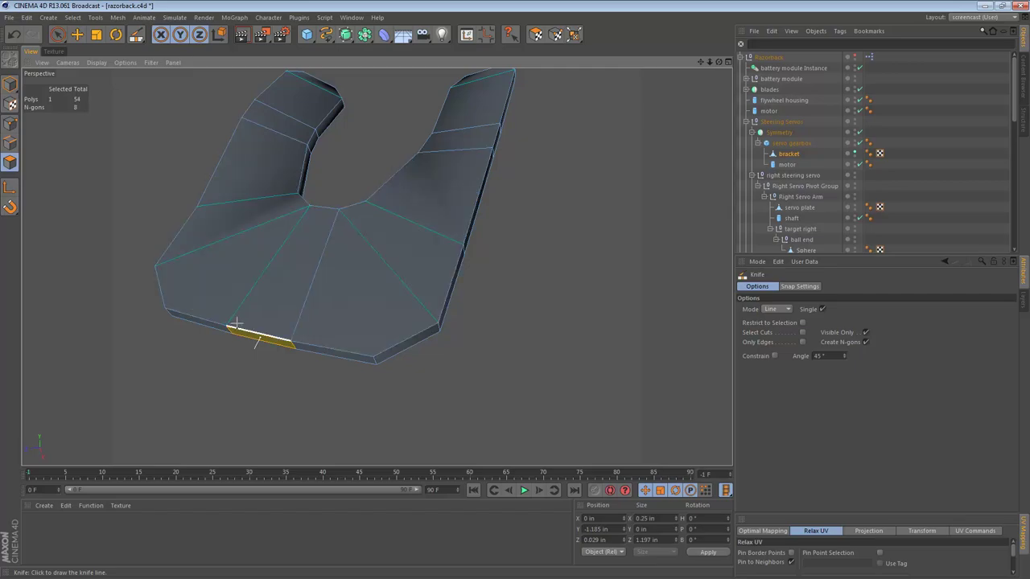
mouse_move(227, 326)
left_mouse_down()
mouse_move(271, 225)
mouse_move(307, 205)
left_mouse_up()
left_click_drag(165, 307, 298, 194)
left_click_drag(375, 357, 367, 203)
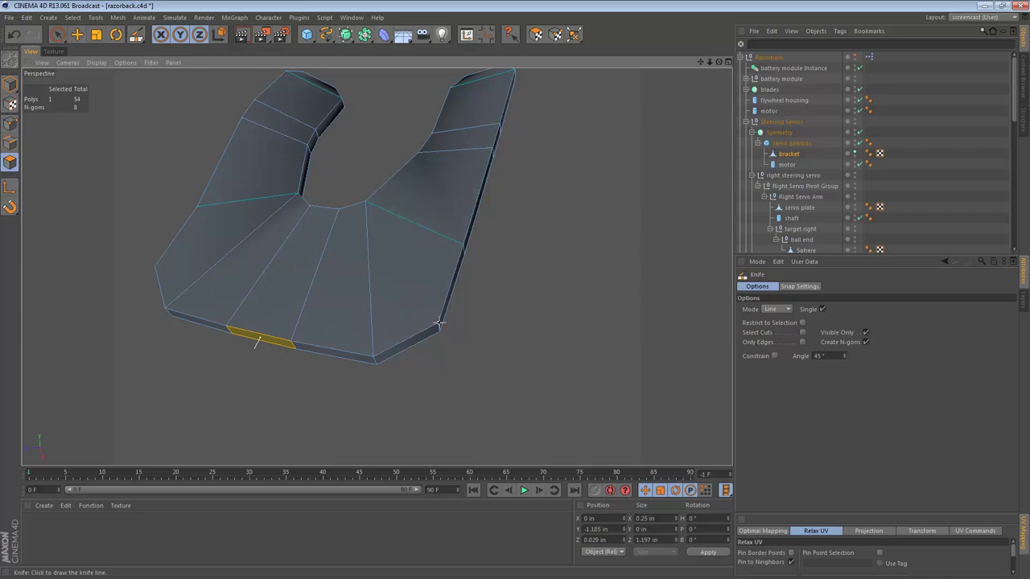
left_click_drag(436, 218, 413, 275, "alt")
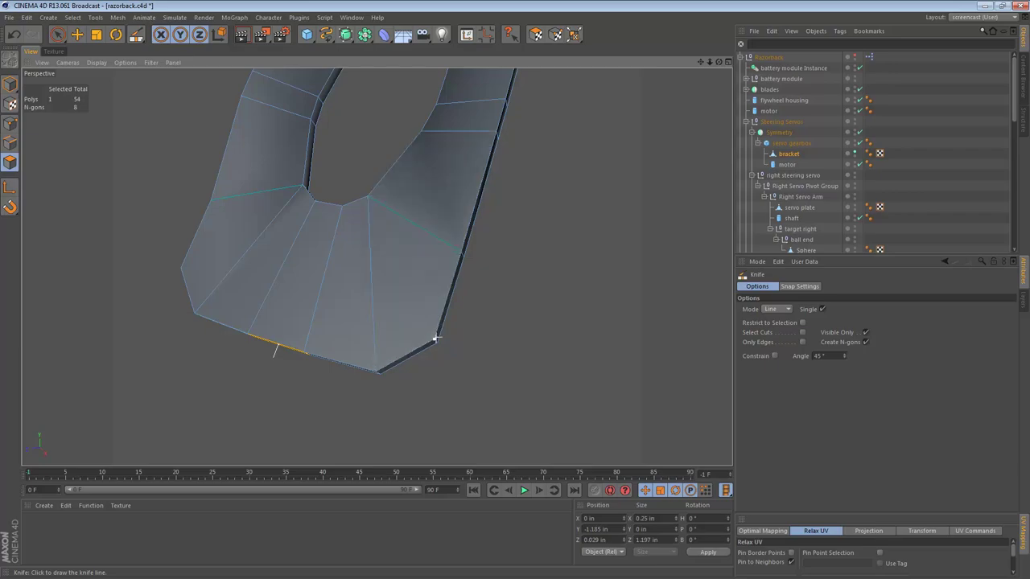
left_click_drag(434, 338, 421, 131)
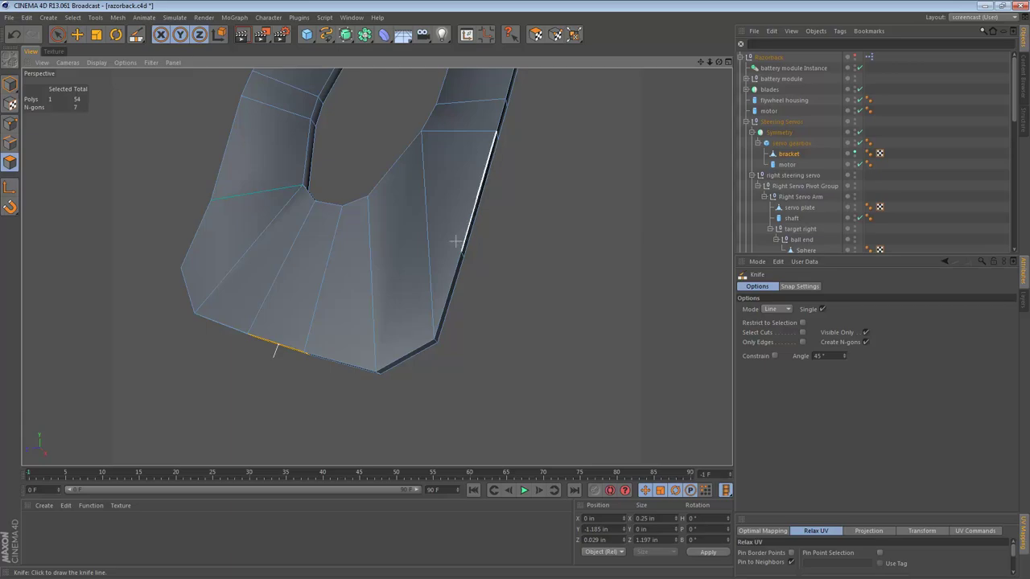
key("ctrl+z")
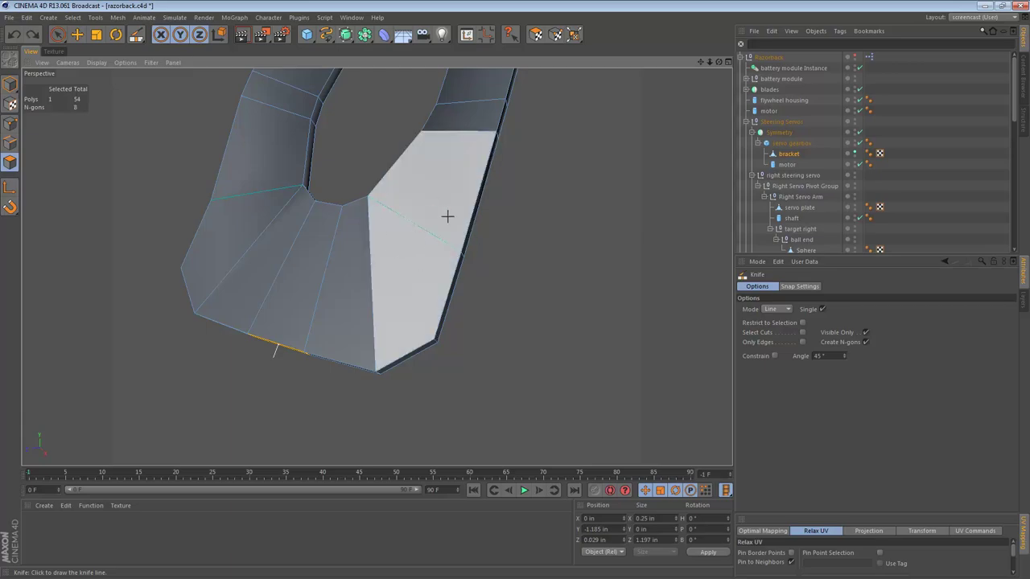
Step: Select the large side polygons between the prong bends and the base on both faces, and remove their N-gons
left_click_drag(444, 254, 289, 215, "alt")
key("e")
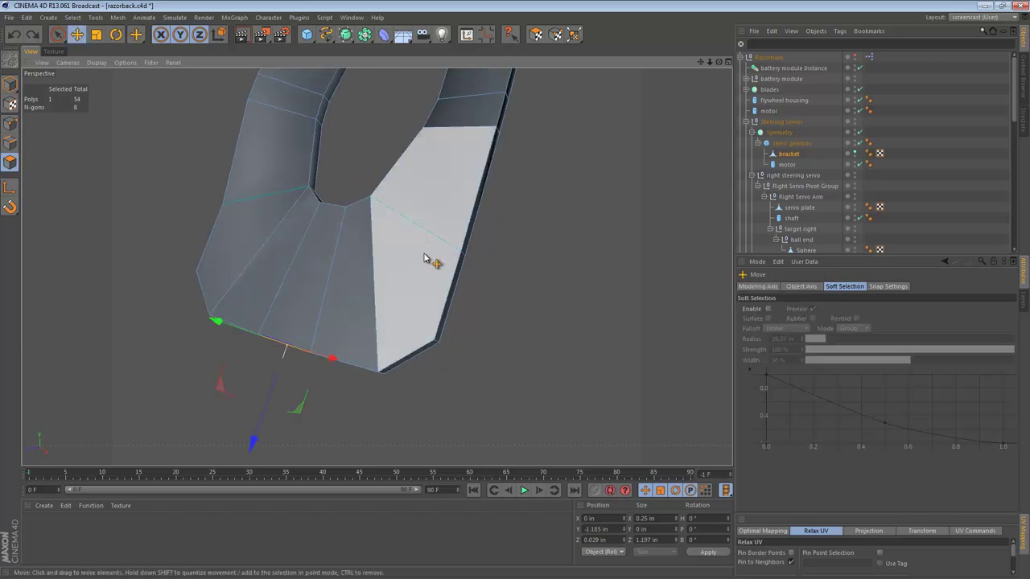
left_click(434, 248)
left_click(282, 151, "shift")
left_click_drag(415, 183, 238, 206, "alt")
left_click(444, 216, "shift")
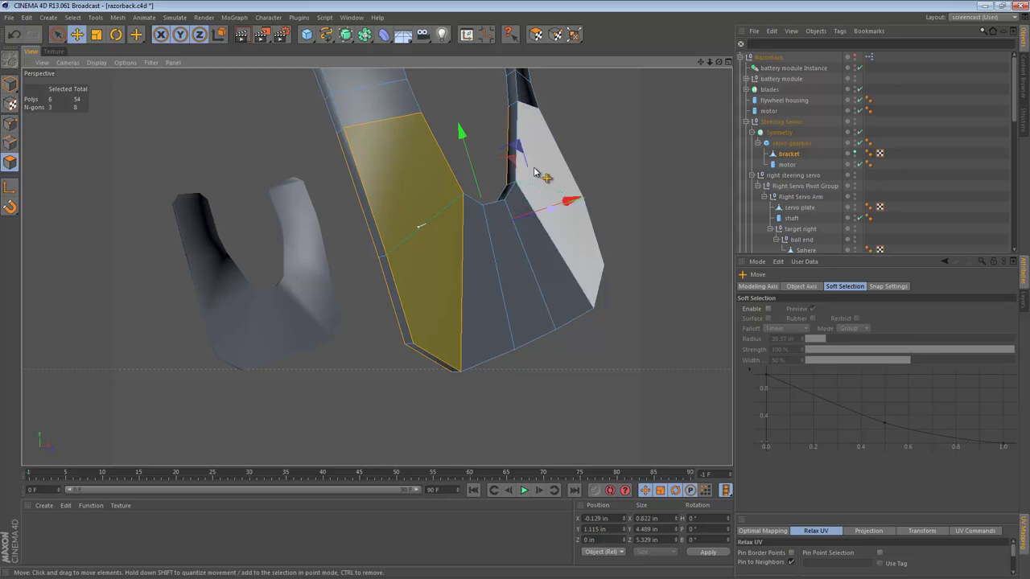
left_click(540, 178, "shift")
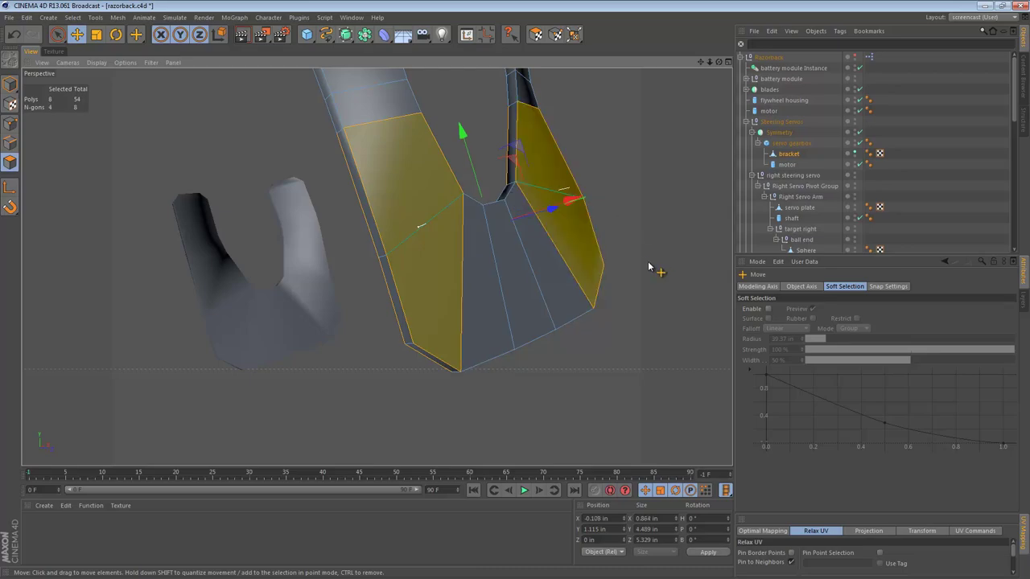
right_click(573, 119)
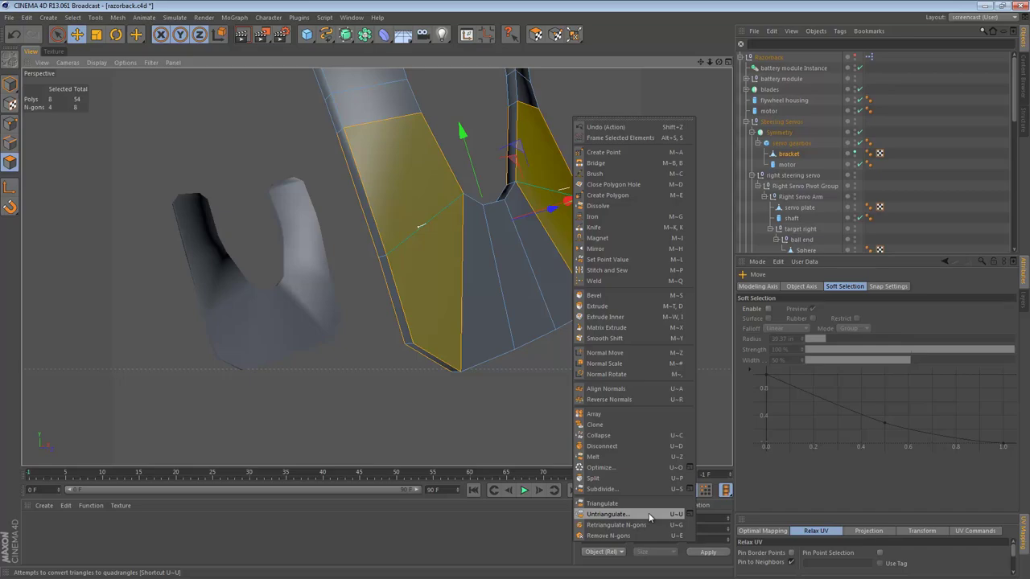
left_click(649, 535)
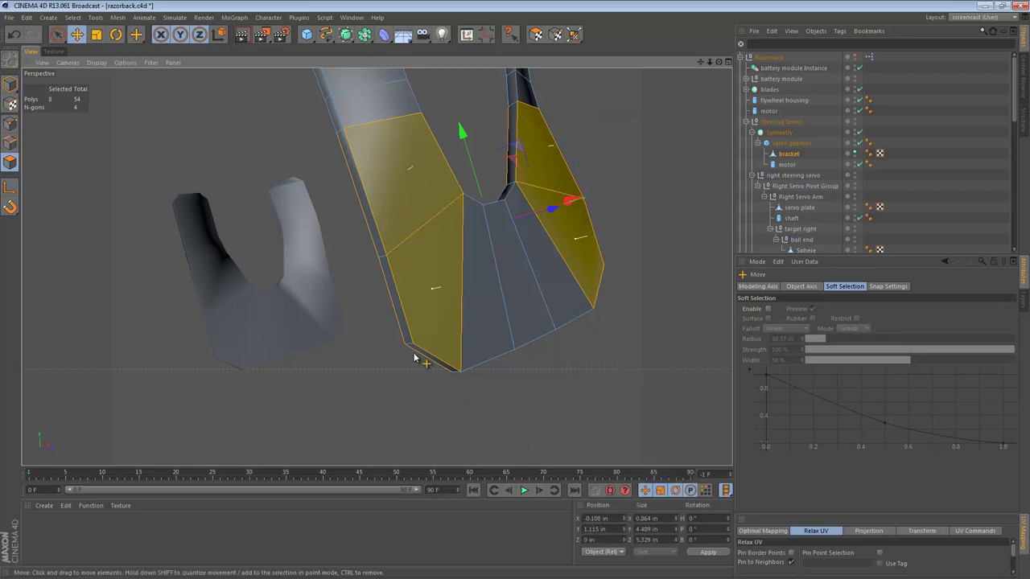
Step: Select the upper ends of both prongs, remove their N-gons, and clear the selection
left_click(327, 193)
left_click_drag(361, 196, 501, 262, "alt")
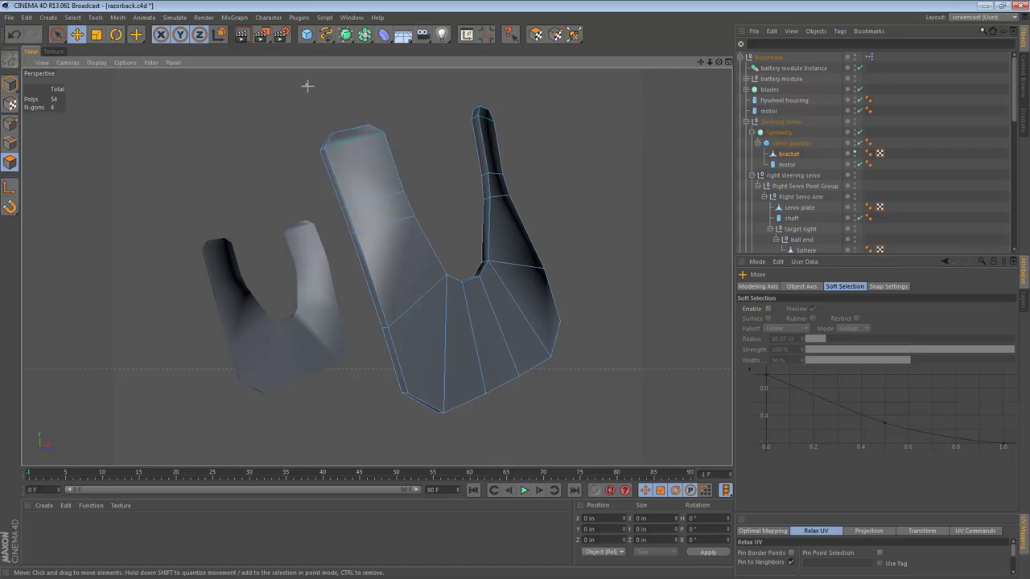
left_click_drag(307, 86, 534, 232)
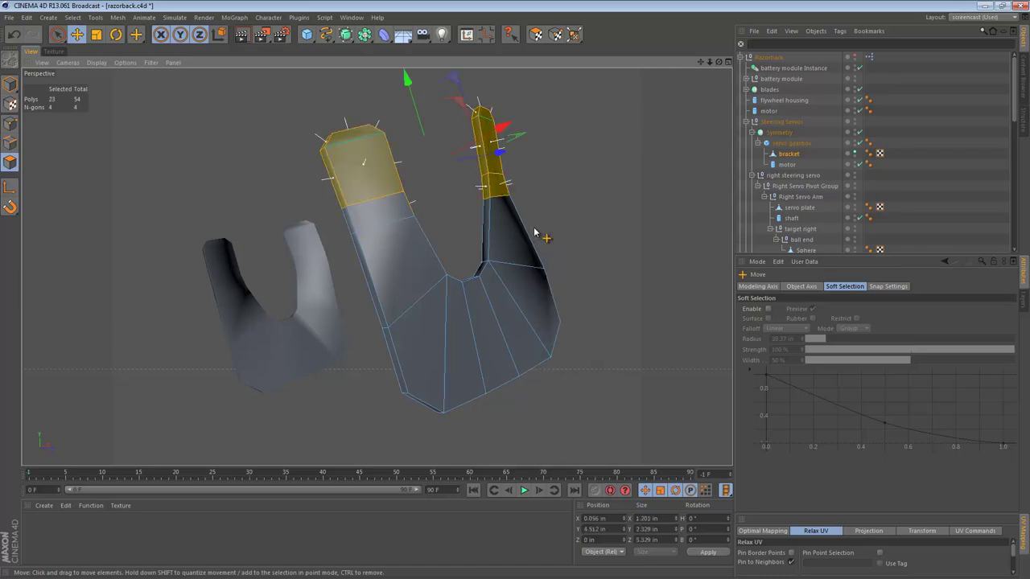
key("ctrl+shift+a")
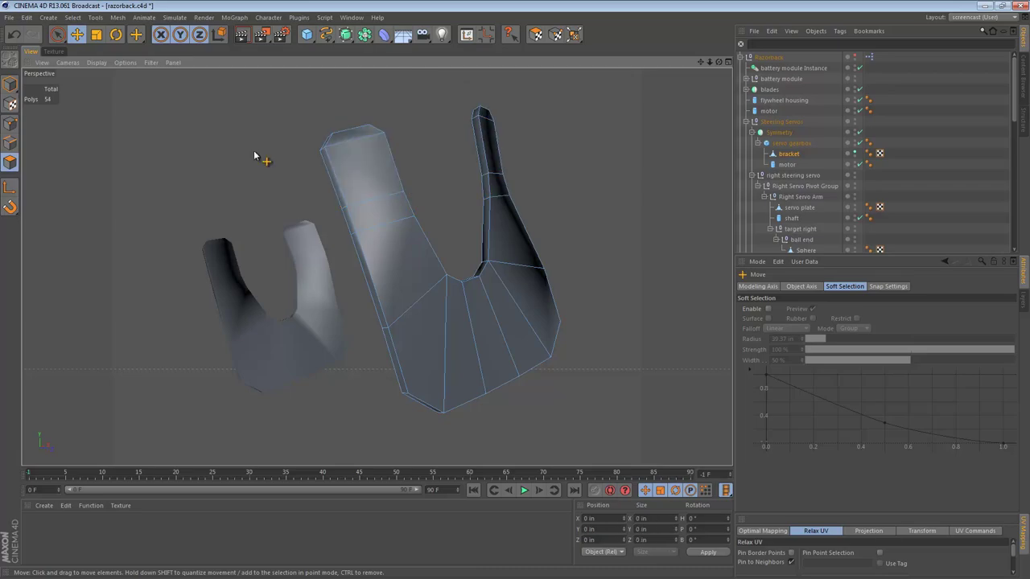
Step: Try to bevel the outline edge loops on both faces of the bracket with an inner offset of 0.02 in
left_click(10, 141)
key("u")
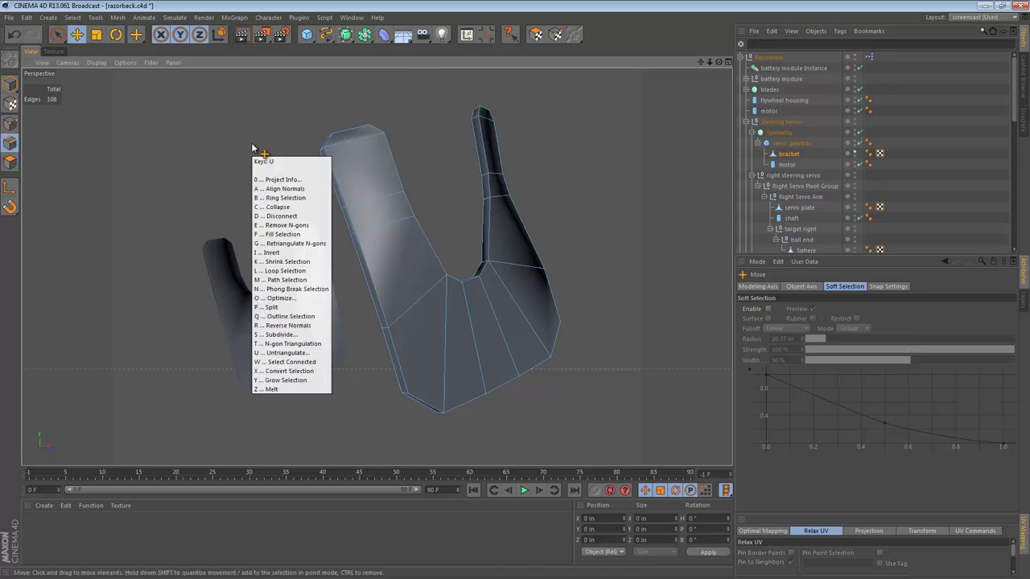
key("l")
left_click(372, 261)
mouse_move(387, 264)
left_mouse_down("alt")
mouse_move(584, 281)
mouse_move(397, 271)
mouse_move(380, 245)
mouse_move(391, 246)
left_mouse_up("alt")
right_click(372, 241)
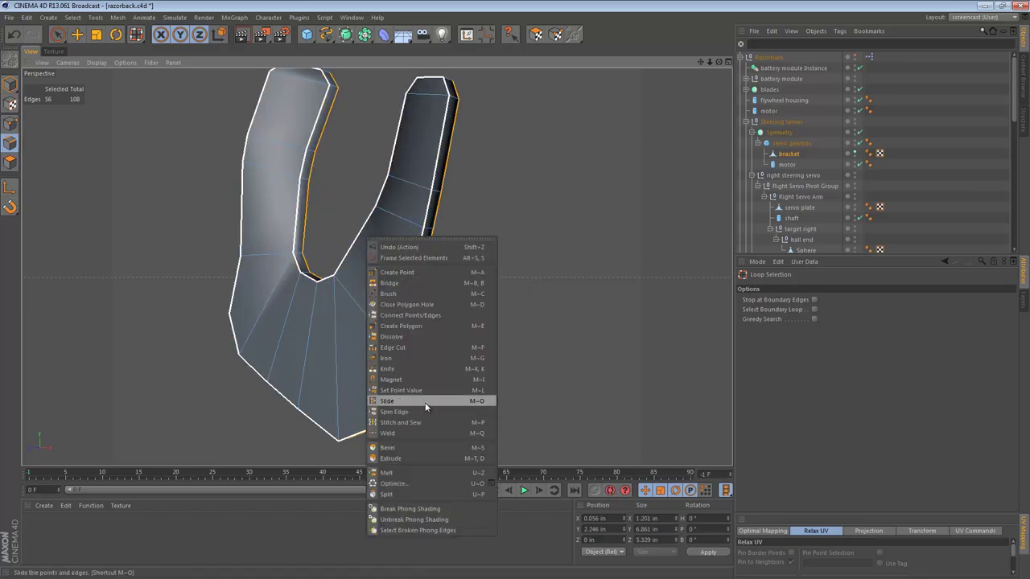
left_click(415, 449)
left_click_drag(460, 354, 514, 311)
left_click_drag(389, 268, 405, 301, "alt")
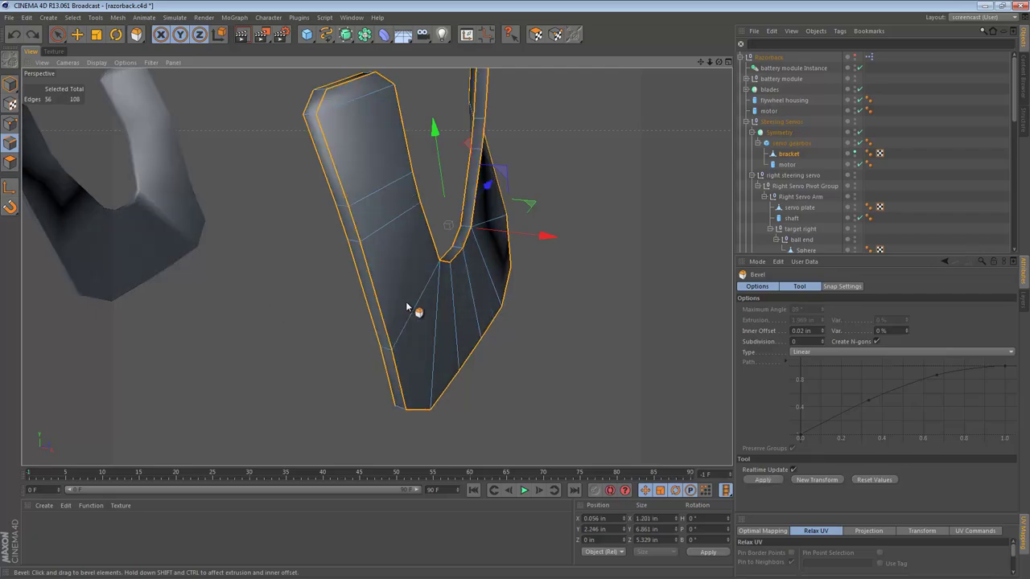
Step: Set the Phong Angle of the bracket's Phong tag to 60°
left_click(10, 84)
left_click_drag(341, 167, 315, 208, "alt")
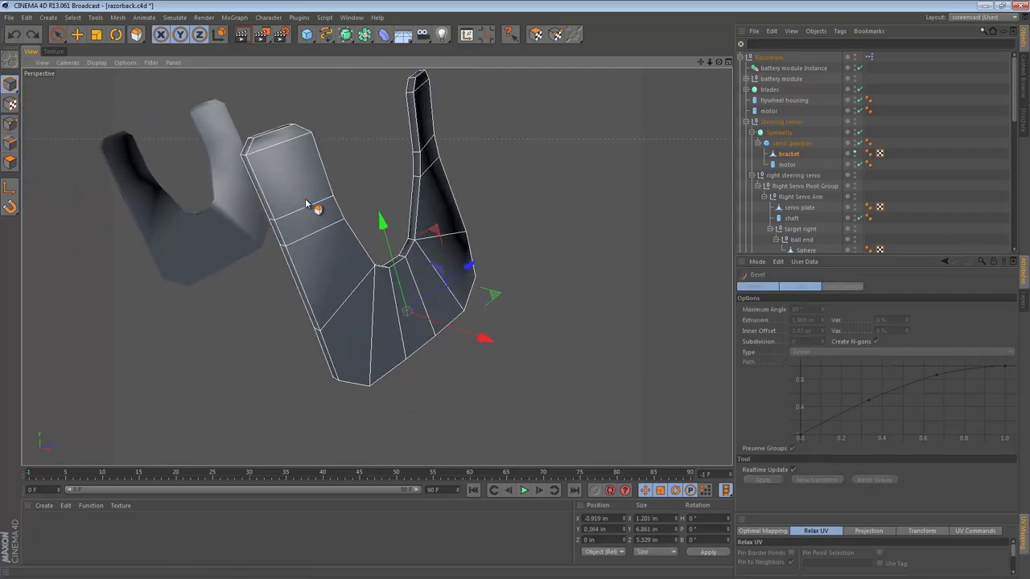
left_click(869, 153)
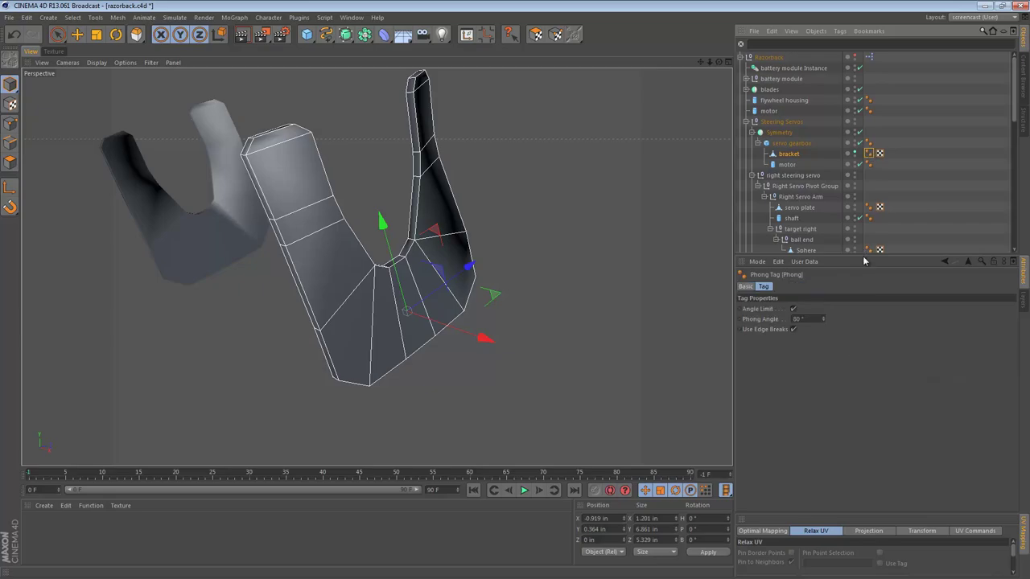
left_click_drag(823, 319, 823, 325)
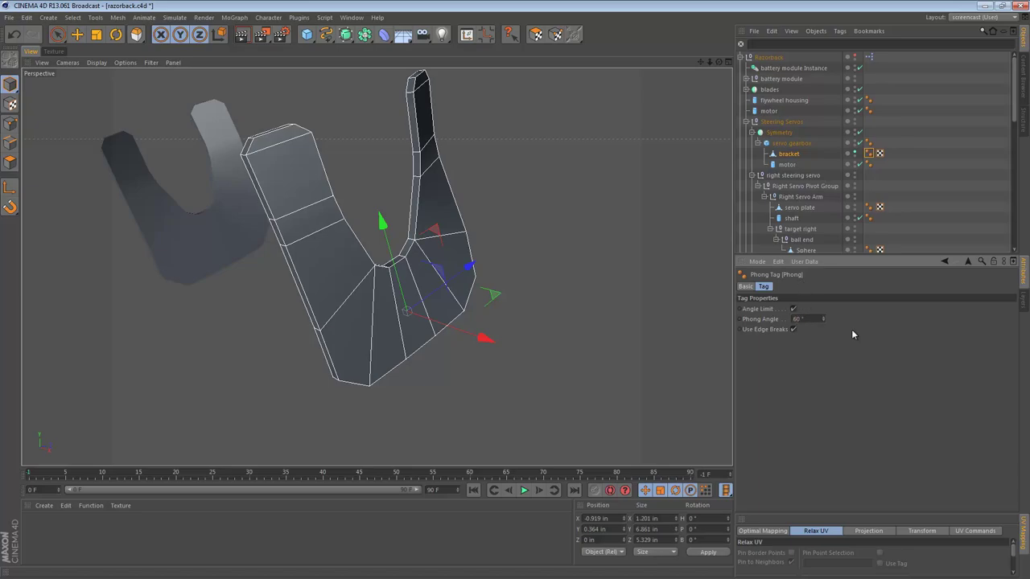
left_click_drag(471, 269, 185, 171, "alt")
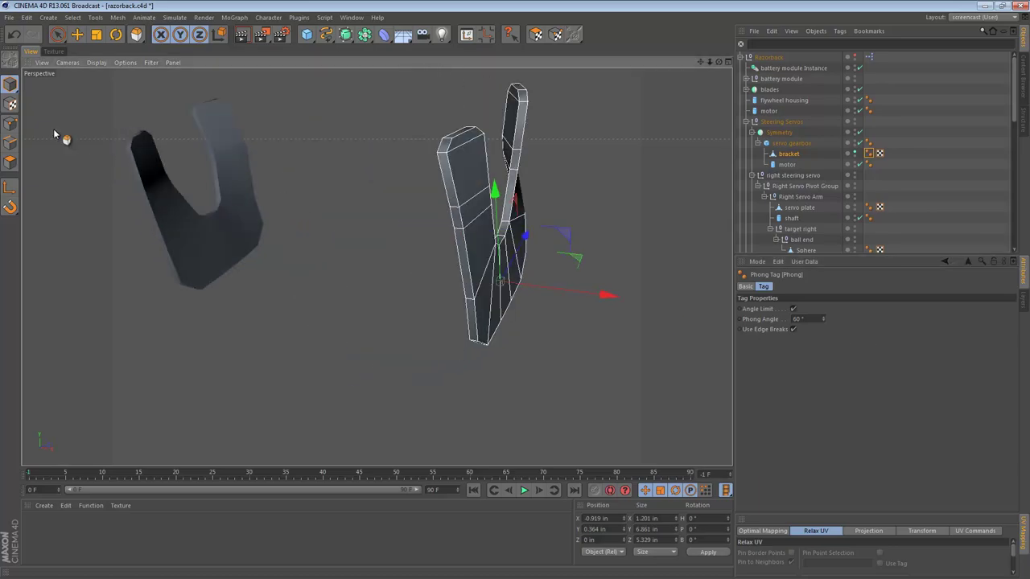
Step: Clear the visibility overrides on the bracket and the Razorback group to show the whole motorcycle
left_click(57, 116)
scroll(418, 213, "down", 6)
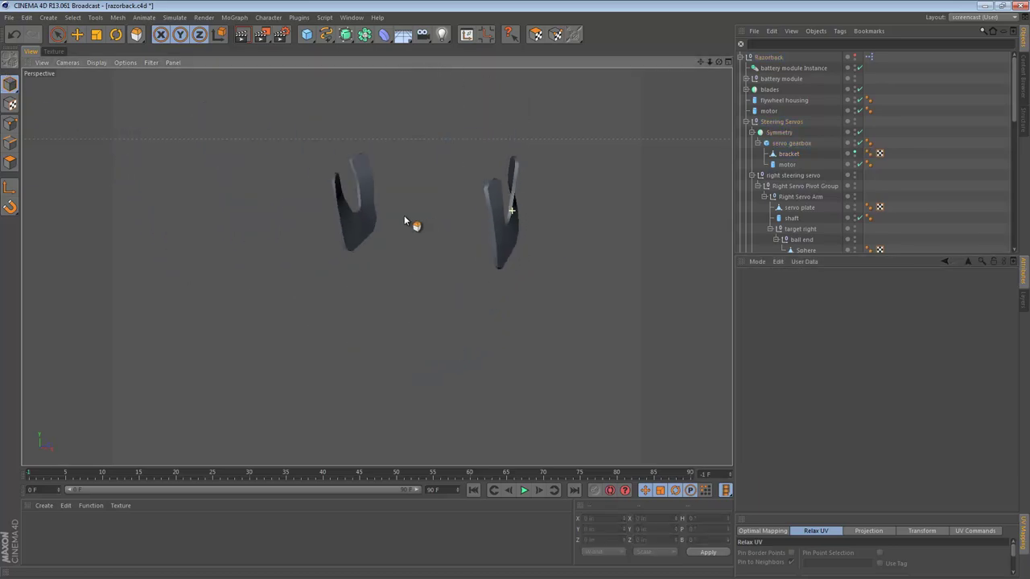
left_click_drag(525, 219, 391, 223, "alt")
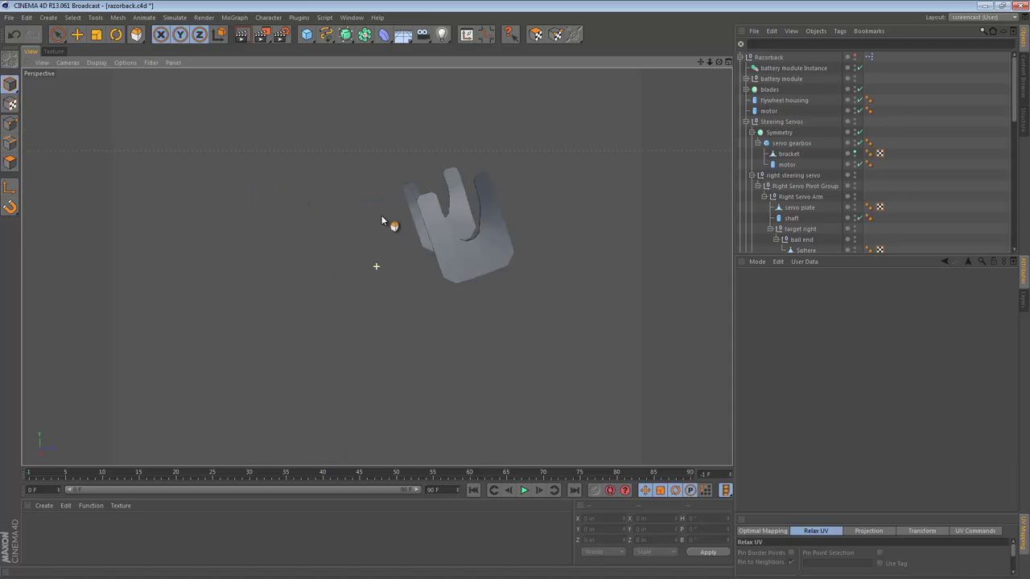
left_click(855, 152)
left_click(854, 56)
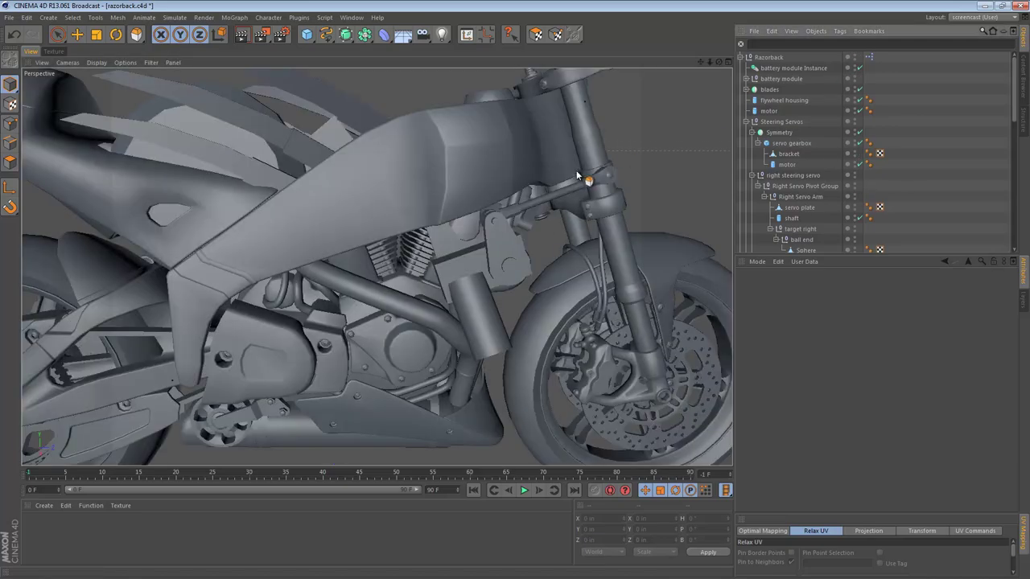
Step: Inspect the bracket in place on the motorcycle and set the perspective view to shaded display with wireframe lines
scroll(485, 191, "down", 4)
left_click_drag(485, 190, 241, 188, "alt")
left_click_drag(597, 253, 489, 237, "alt")
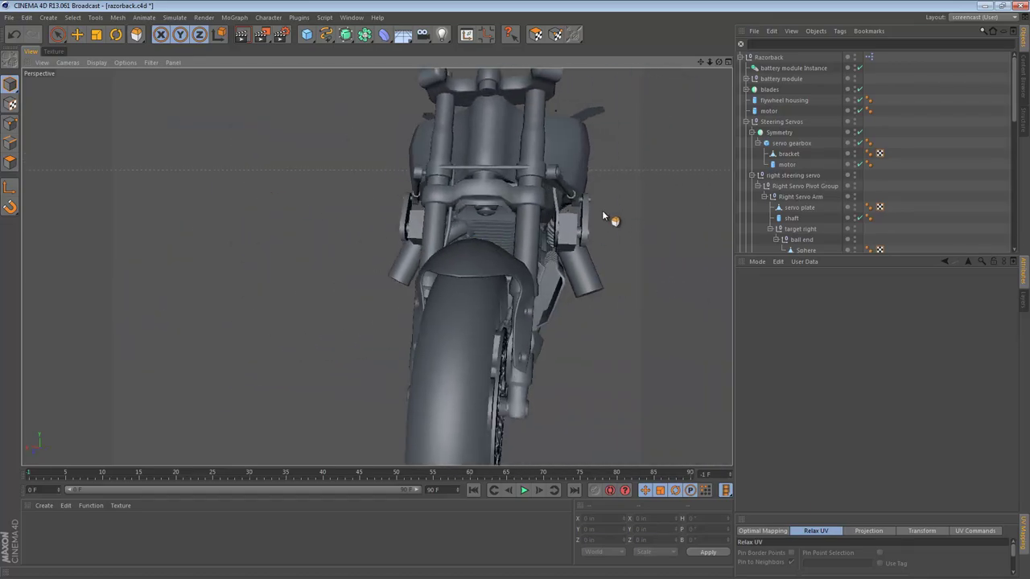
mouse_move(603, 212)
left_mouse_down("alt")
mouse_move(483, 202)
mouse_move(458, 184)
mouse_move(580, 230)
mouse_move(602, 202)
mouse_move(636, 195)
mouse_move(521, 319)
mouse_move(504, 315)
mouse_move(513, 311)
left_mouse_up("alt")
key("n")
key("b")
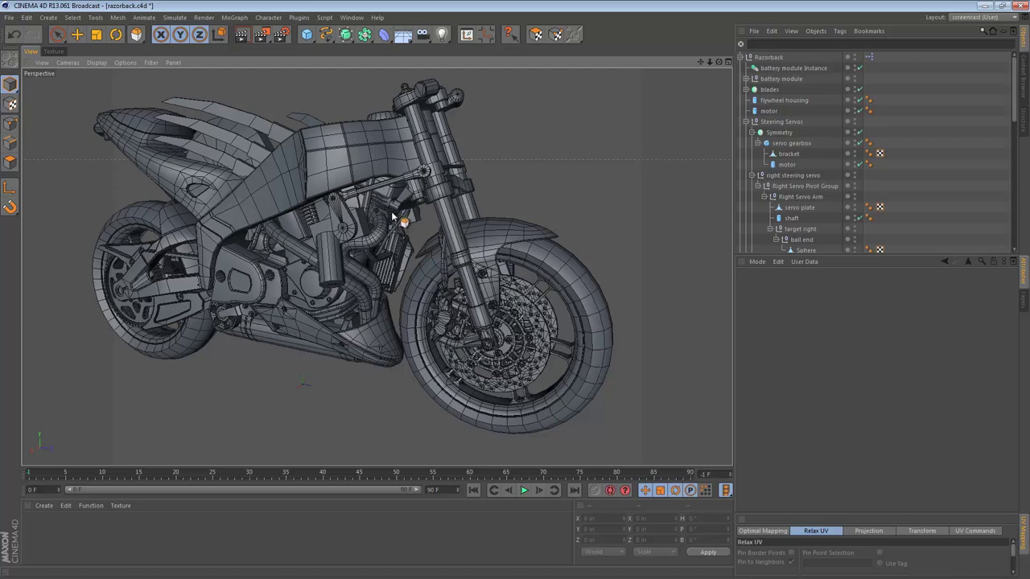
scroll(455, 185, "up", 1)
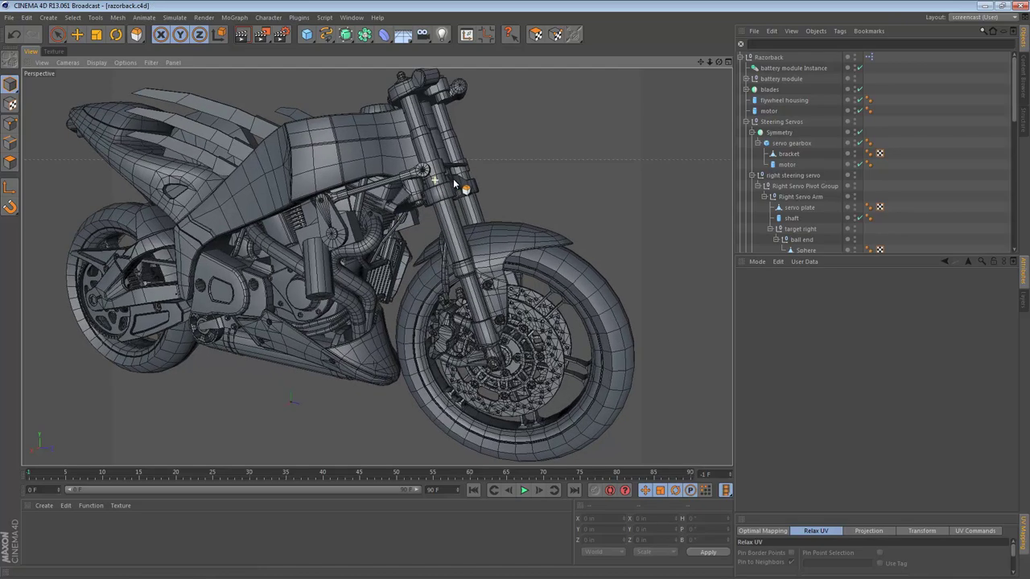
scroll(455, 185, "up", 4)
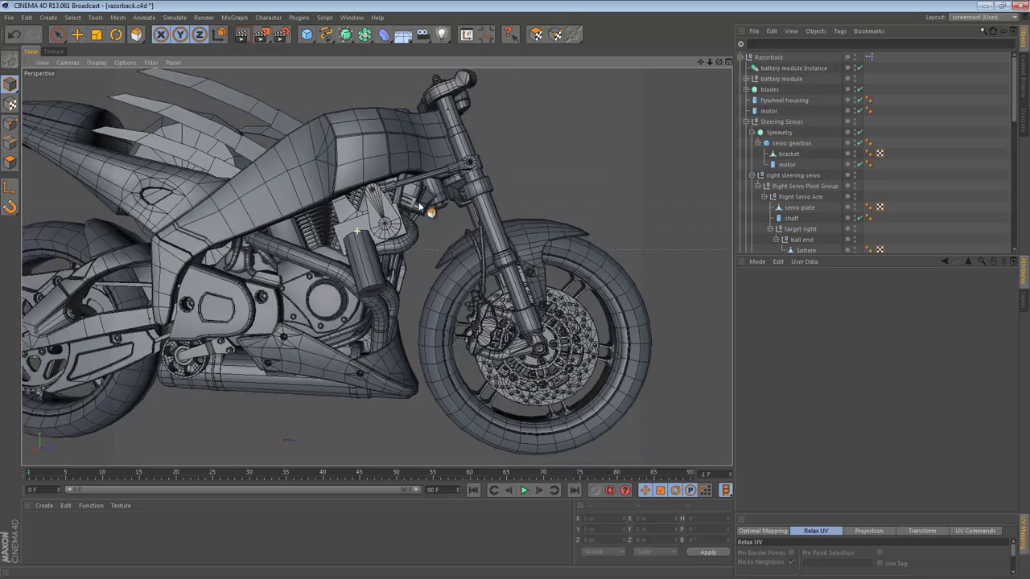
scroll(419, 207, "down", 6)
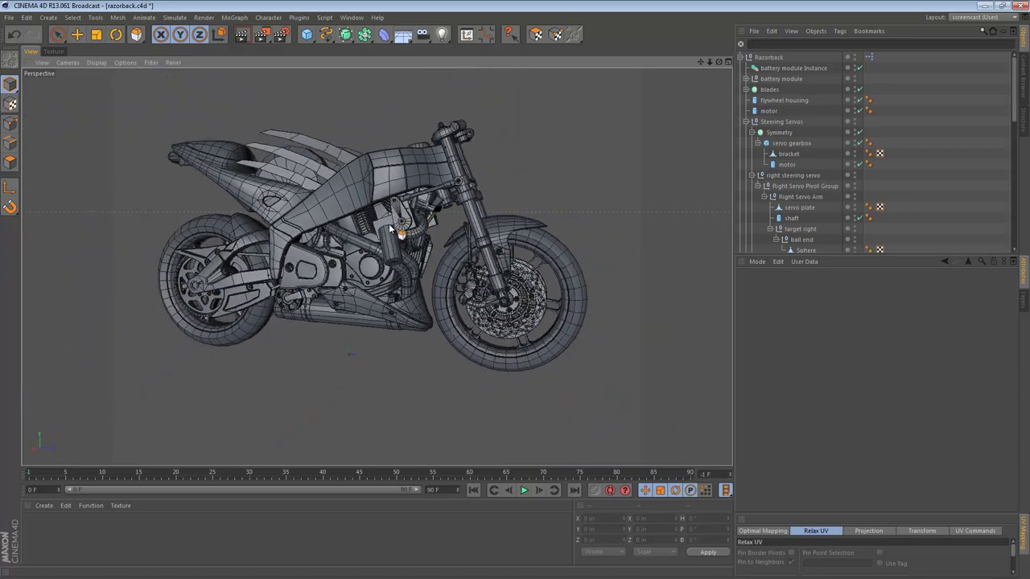
middle_click_drag(390, 228, 399, 210, "alt")
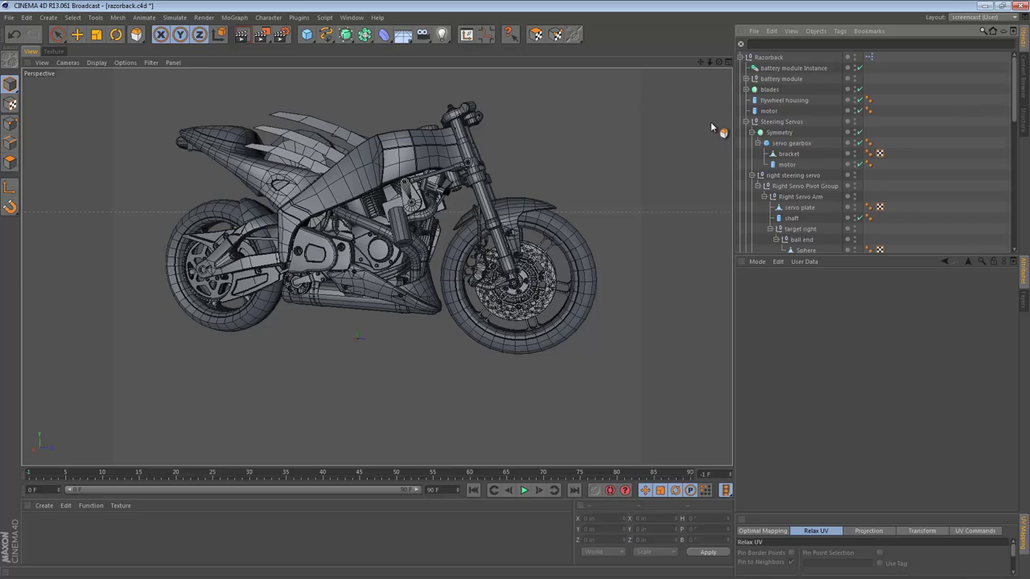
Step: Examine the "Sketch 2011-01-11" motorcycle concept image from the Content Browser in an enlarged Picture Viewer, and close it
left_click(1020, 80)
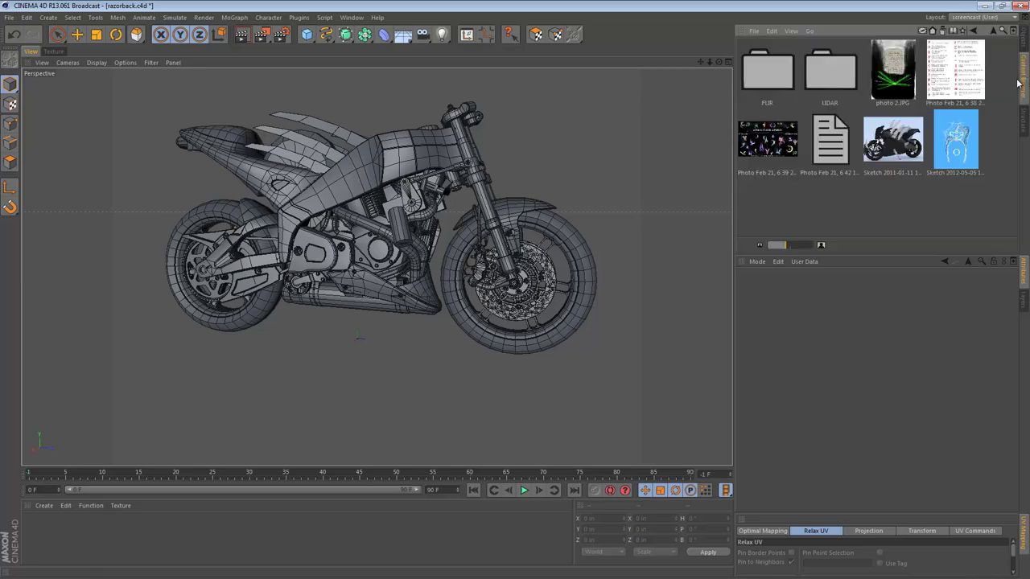
double_click(895, 139)
left_click_drag(502, 79, 427, 33)
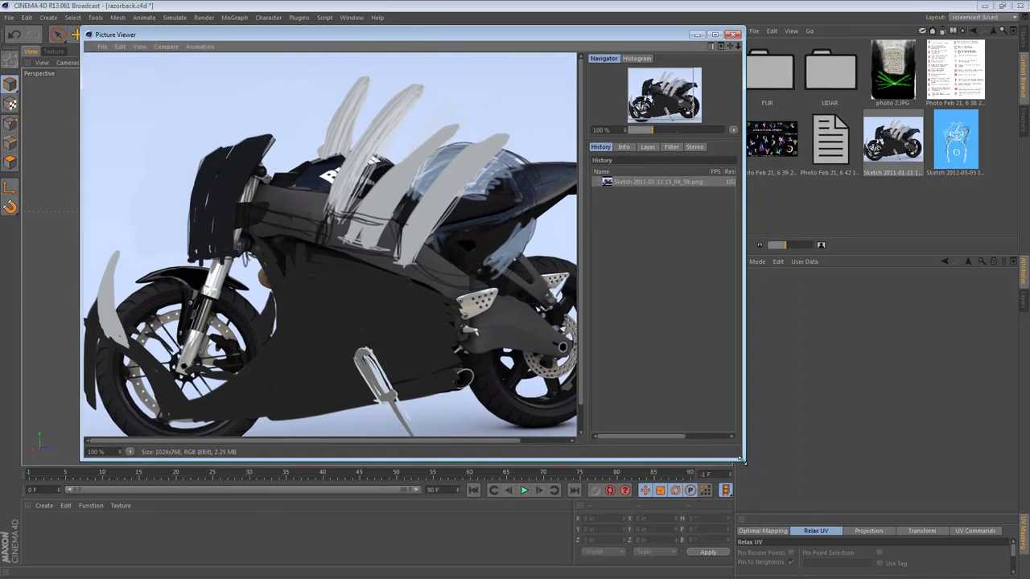
left_click_drag(742, 461, 905, 572)
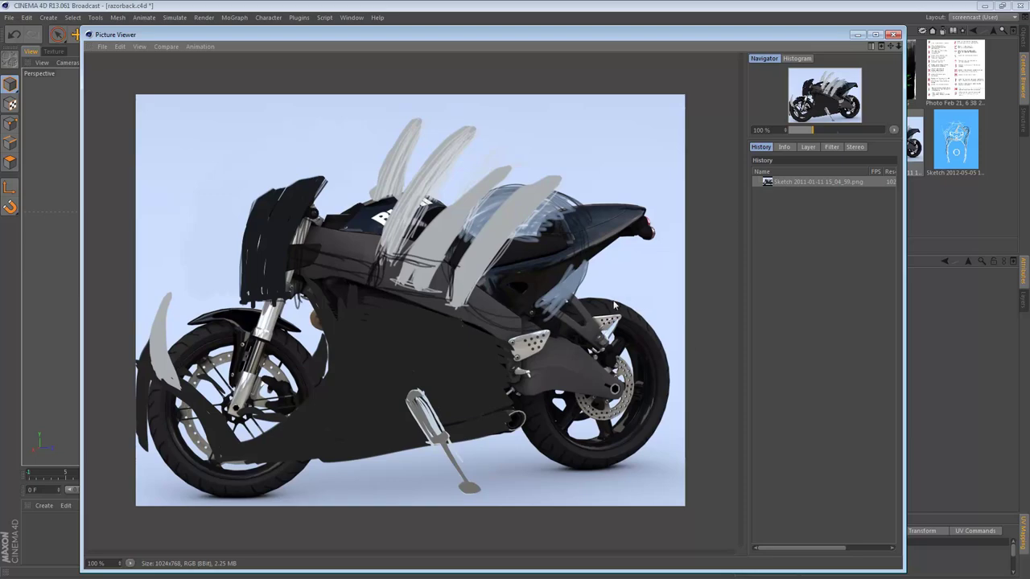
left_click_drag(391, 37, 372, 16)
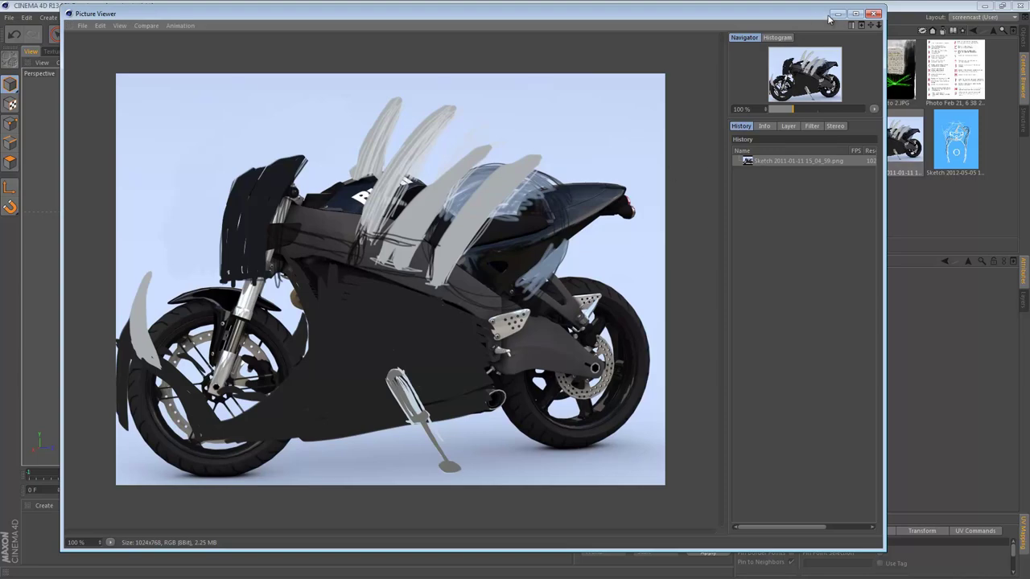
left_click(873, 14)
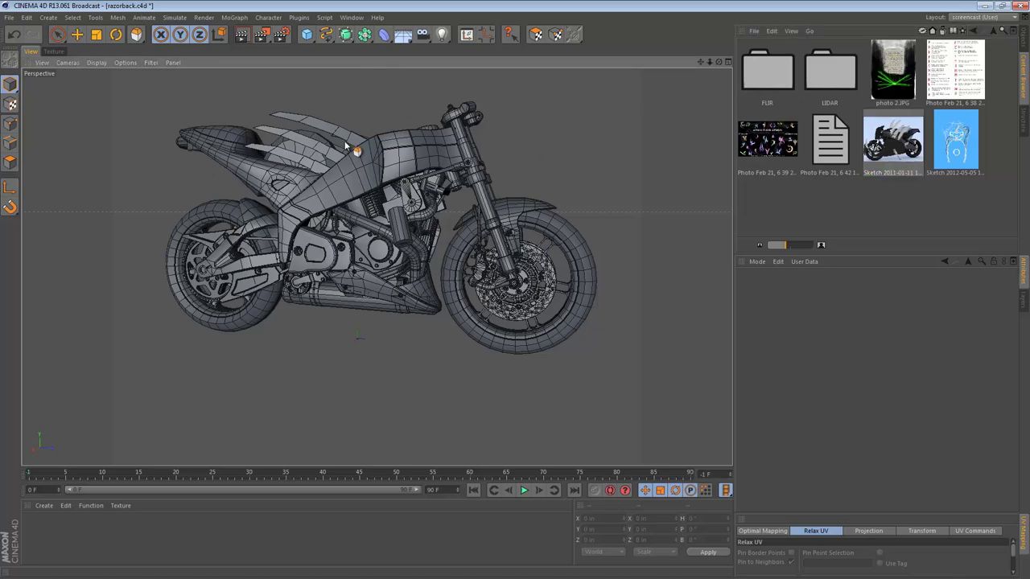
Step: Frame the whole motorcycle in the Right view and add a cylinder primitive at the origin
middle_click(329, 198)
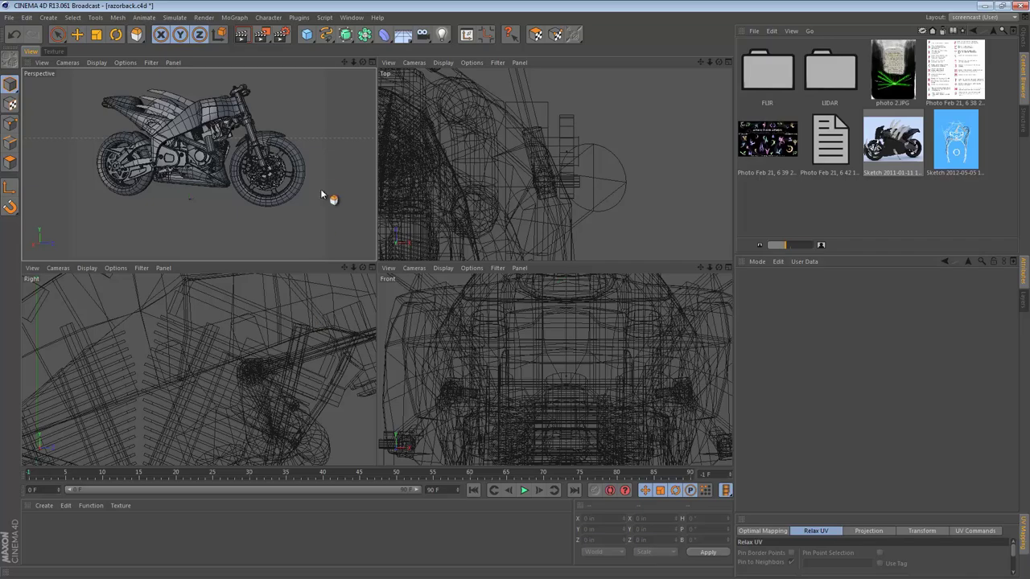
middle_click(352, 319)
right_click_drag(526, 297, 361, 308, "alt")
middle_click_drag(361, 308, 328, 157, "alt")
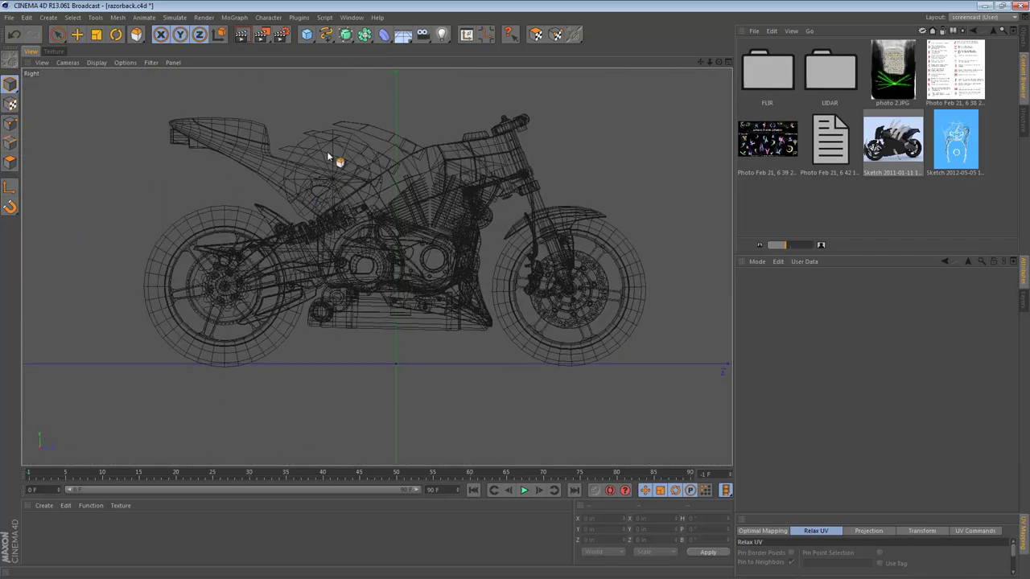
left_click_drag(307, 34, 515, 57)
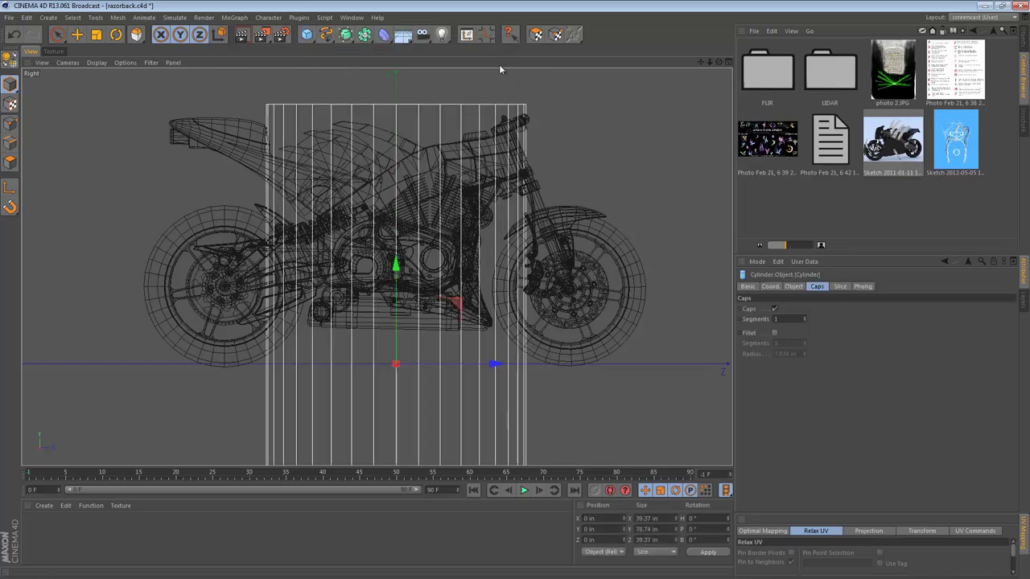
scroll(426, 179, "down", 3)
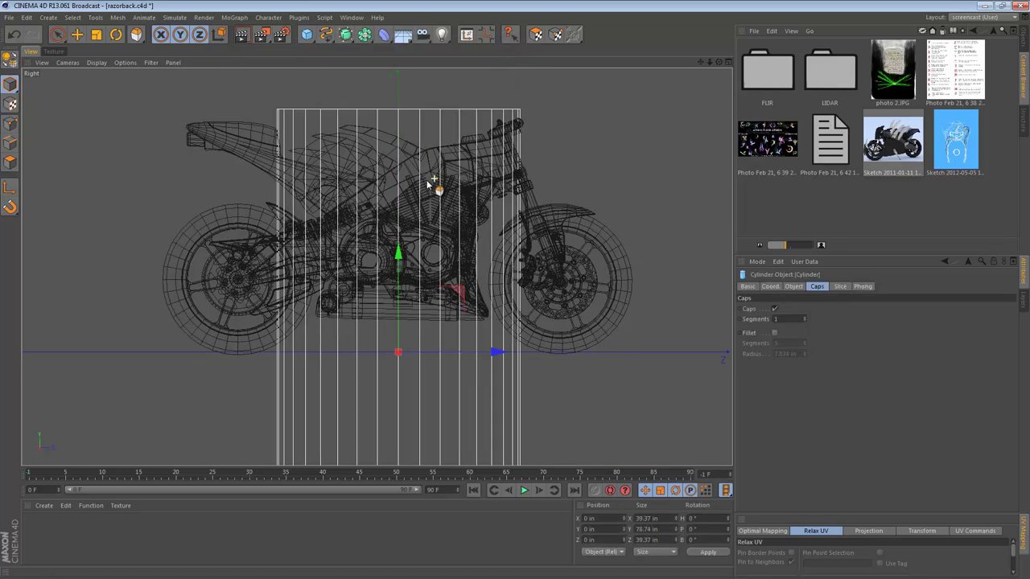
Step: Shrink the cylinder to a rod about 0.87 in wide and 12 in tall, placed beside the motorcycle at about 17.6 in on X
key("e")
key("F1")
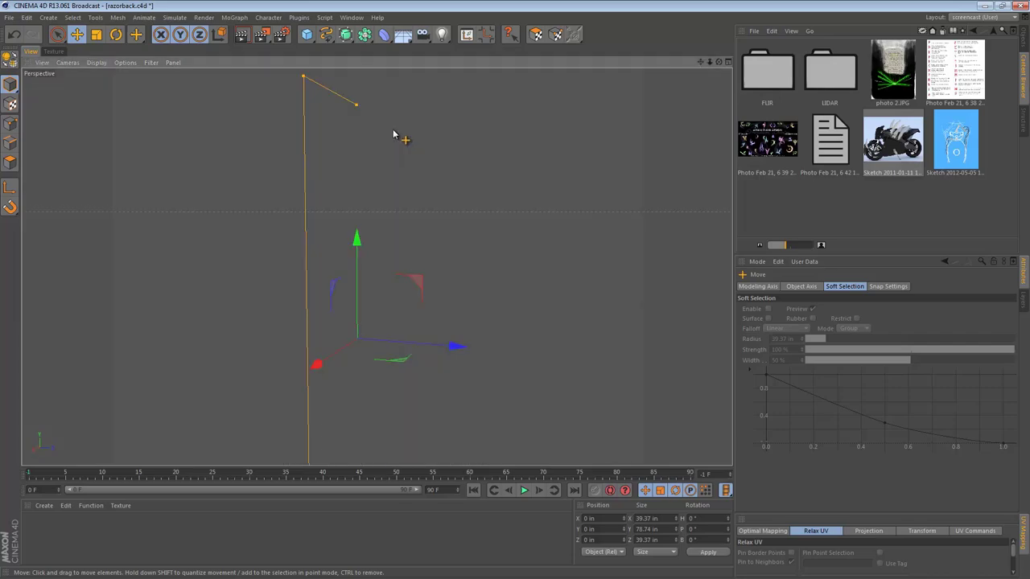
left_click_drag(389, 154, 362, 233, "alt")
scroll(400, 176, "down", 2)
middle_click_drag(400, 175, 368, 209, "alt")
left_click_drag(288, 143, 354, 117)
left_click_drag(347, 300, 281, 330)
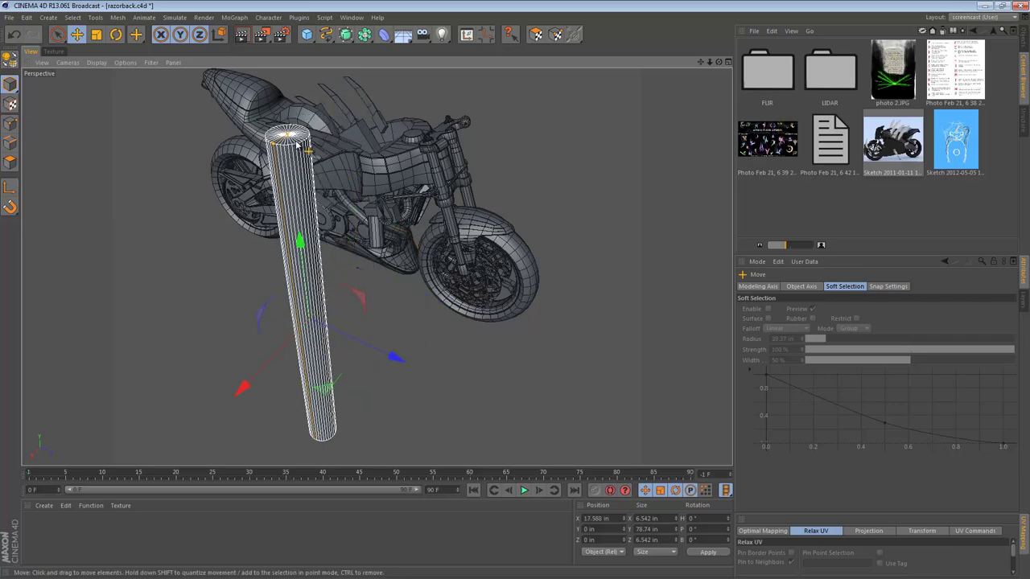
left_click_drag(288, 138, 305, 297)
right_click_drag(307, 327, 471, 306, "alt")
left_click_drag(243, 205, 303, 185)
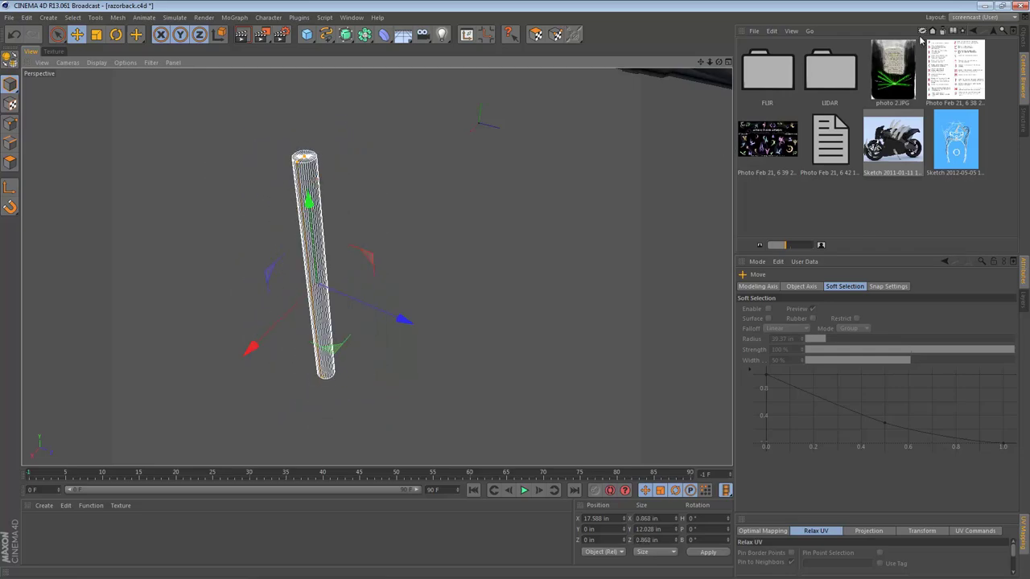
Step: Set the cylinder's rotation segments to 12
left_click(1026, 36)
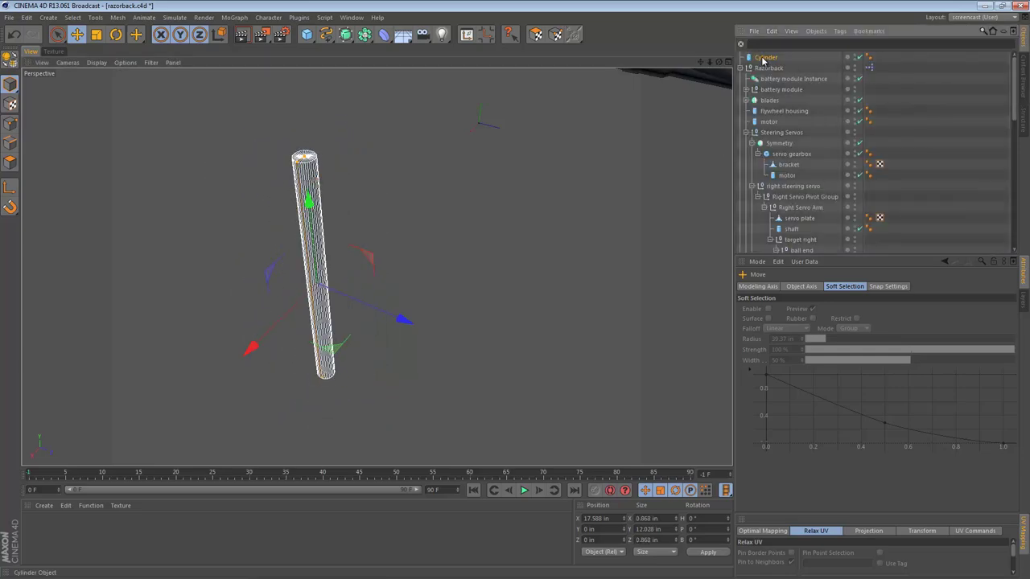
left_click(801, 317)
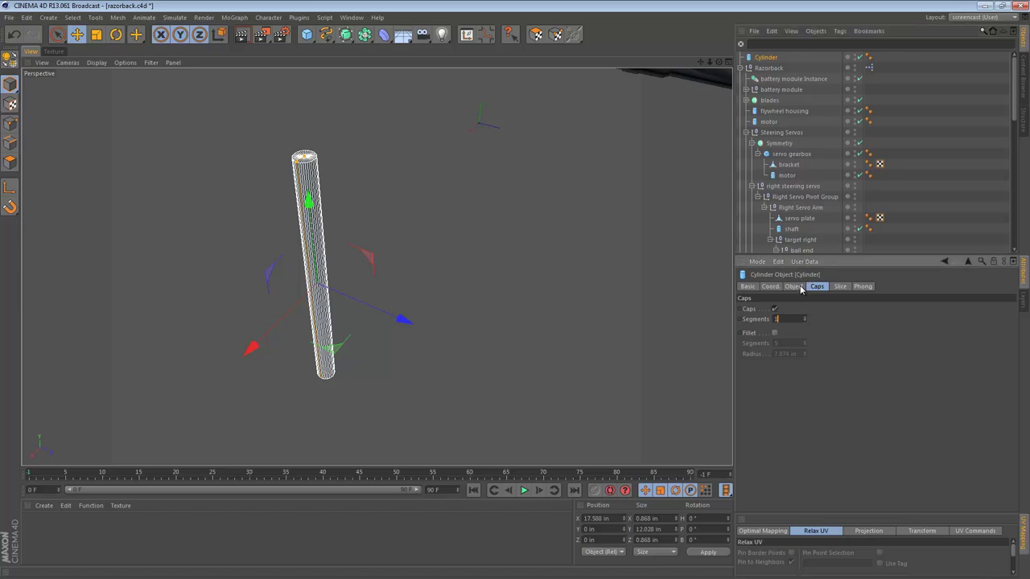
left_click(793, 287)
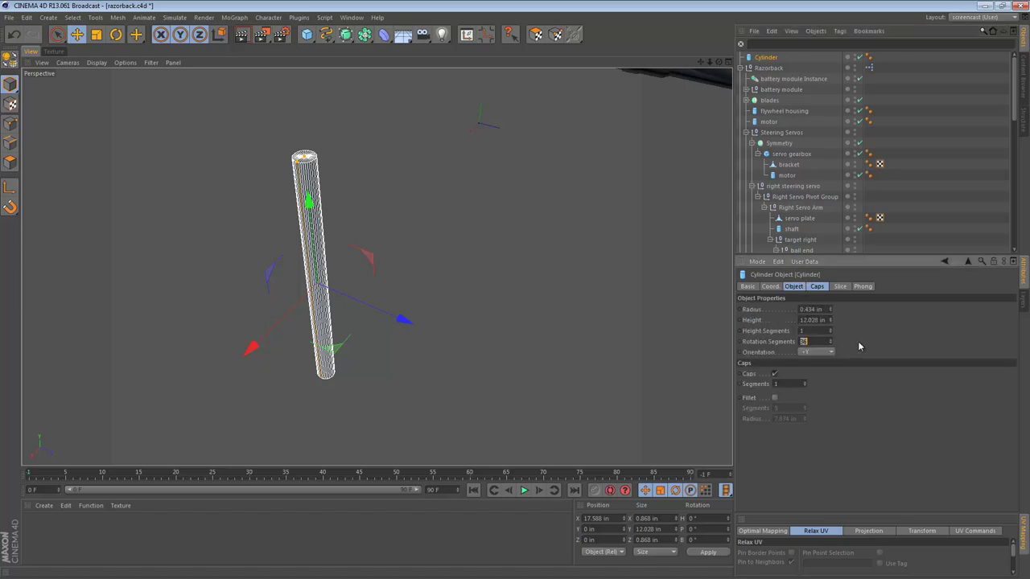
type("12")
key("Return")
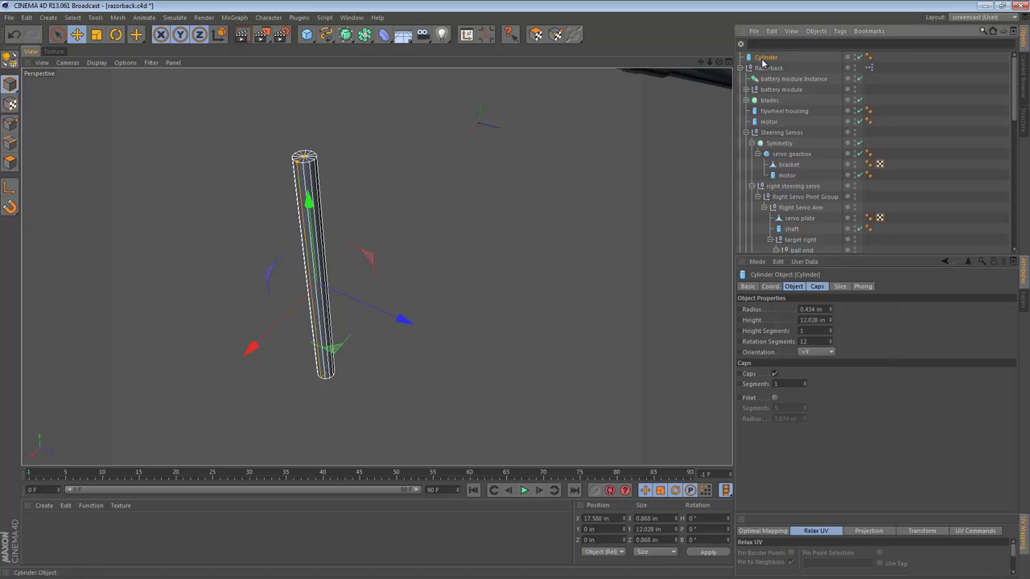
Step: Duplicate the cylinder as its own child and shape the copy into a disc about 1.3 in radius and 0.35 in high near the rod's lower end
left_click_drag(775, 57, 775, 61, "ctrl")
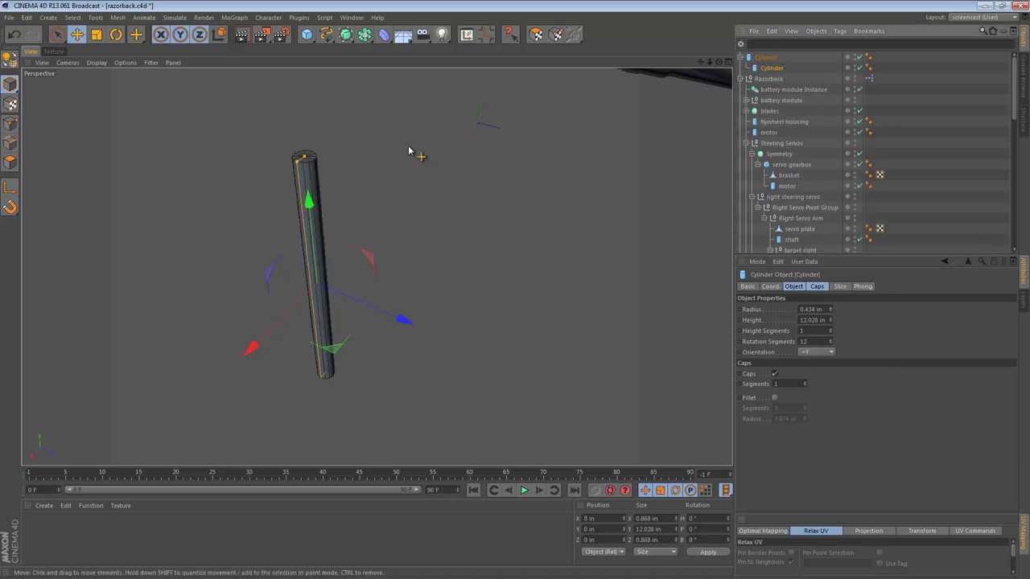
left_click_drag(297, 162, 325, 231)
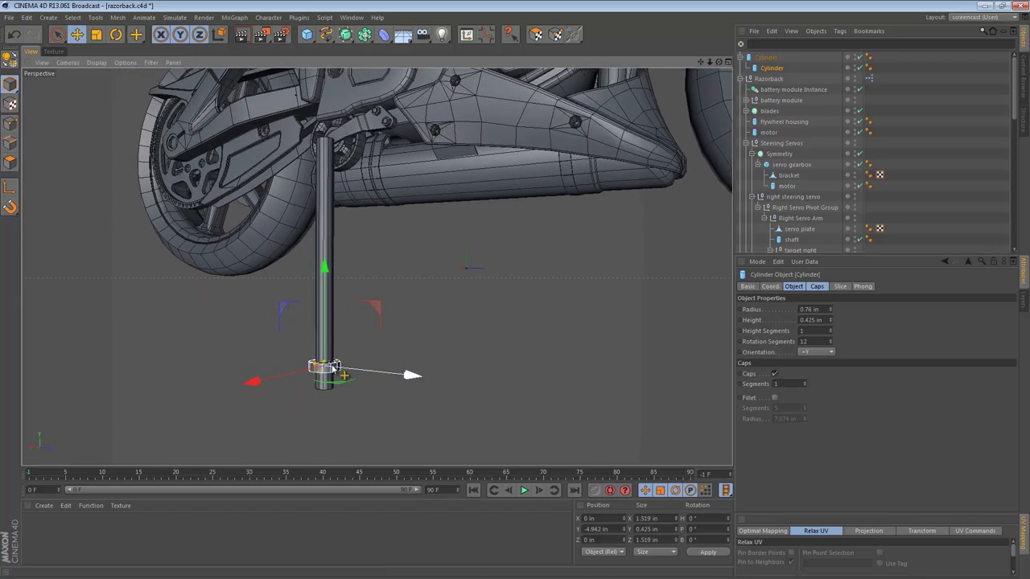
middle_click_drag(334, 359, 336, 337, "alt")
left_click_drag(336, 338, 286, 350, "alt")
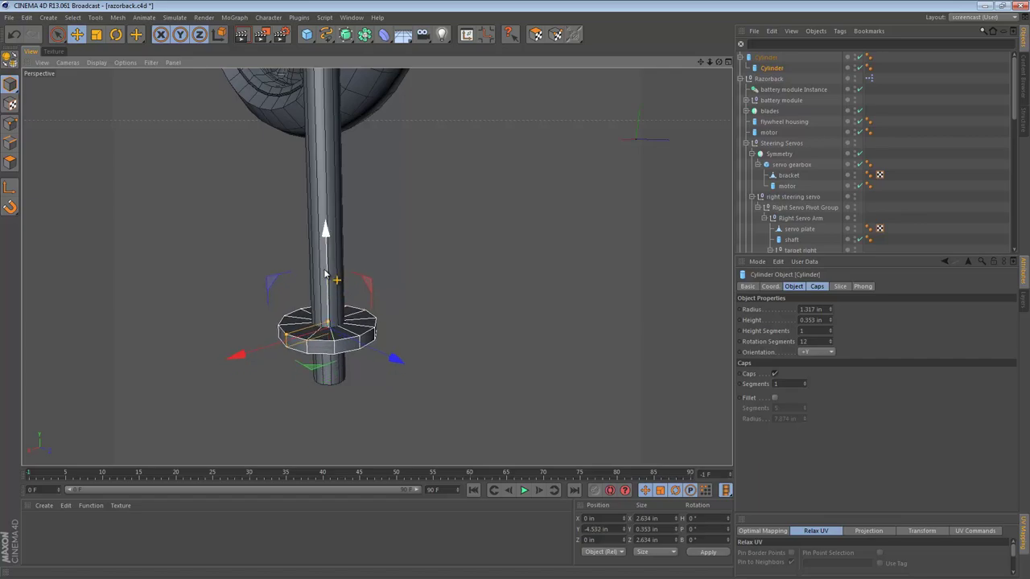
Step: Lower the child disc along Y to about -5.9 in so it sits at the rod's bottom end
left_click(322, 171)
right_click_drag(333, 157, 310, 192, "alt")
left_click_drag(313, 226, 326, 150, "alt")
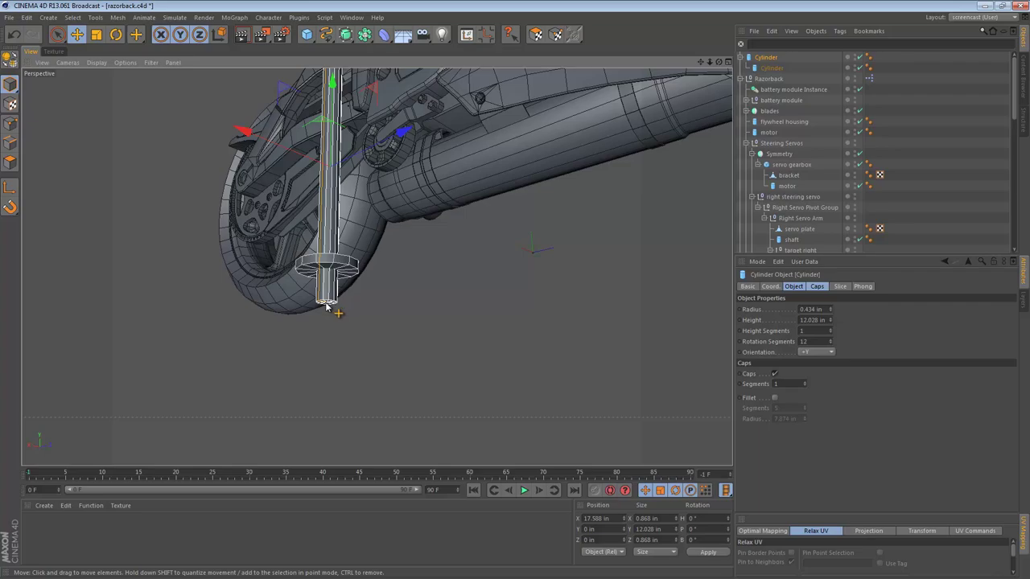
left_click_drag(337, 121, 336, 118)
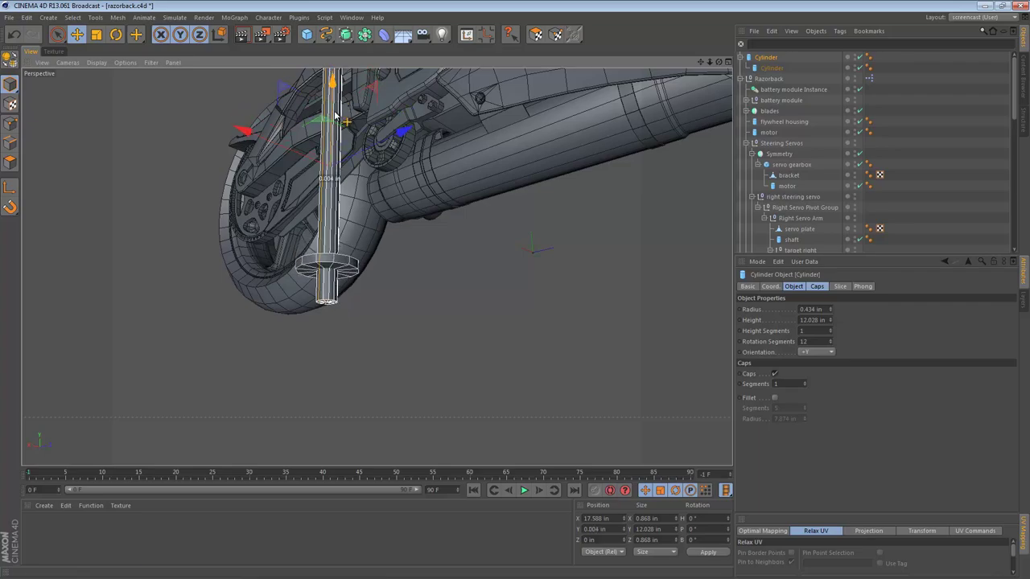
left_click(772, 68)
left_click_drag(330, 182, 329, 212)
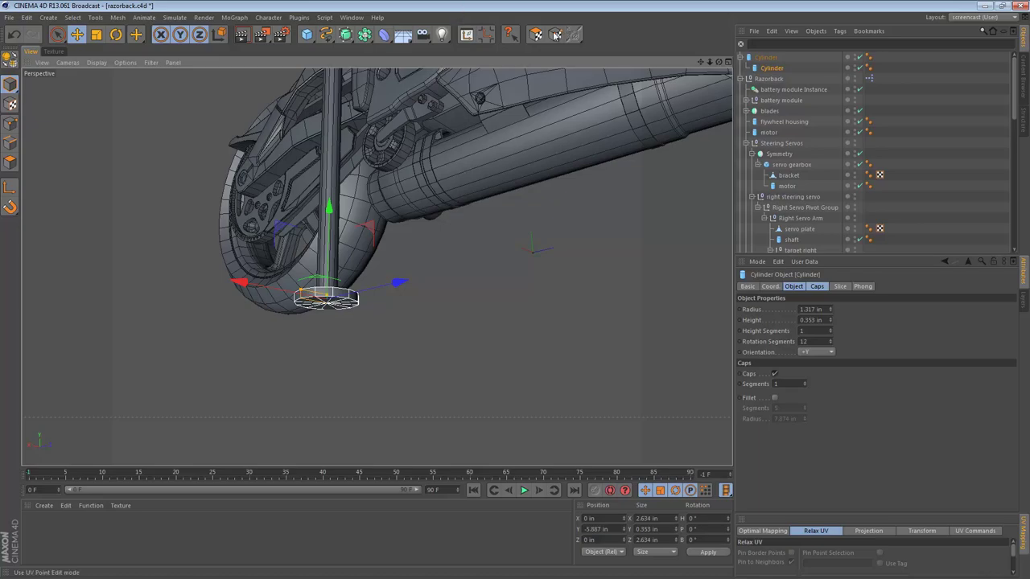
left_click(772, 68)
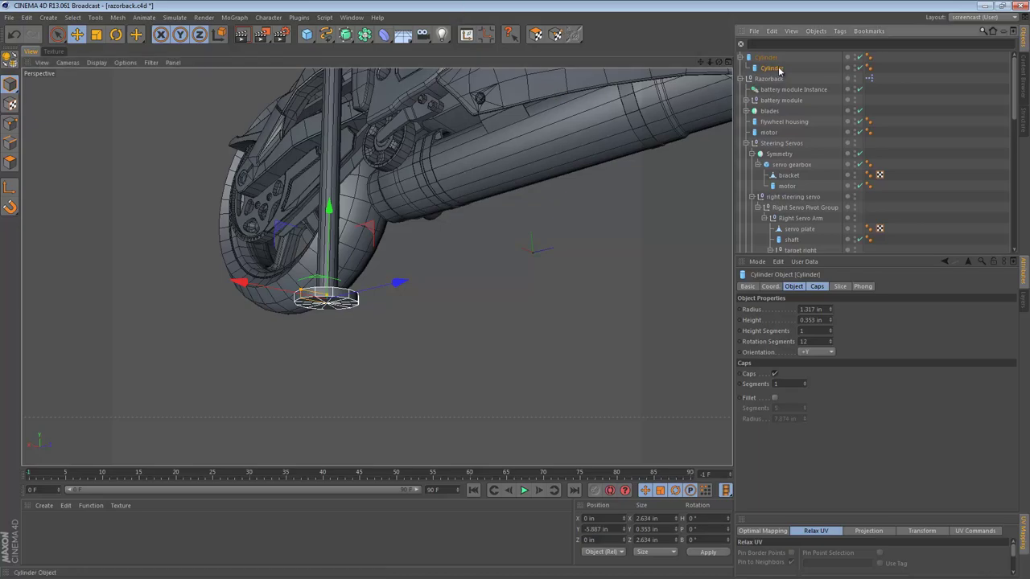
left_click(770, 58)
left_click(772, 68)
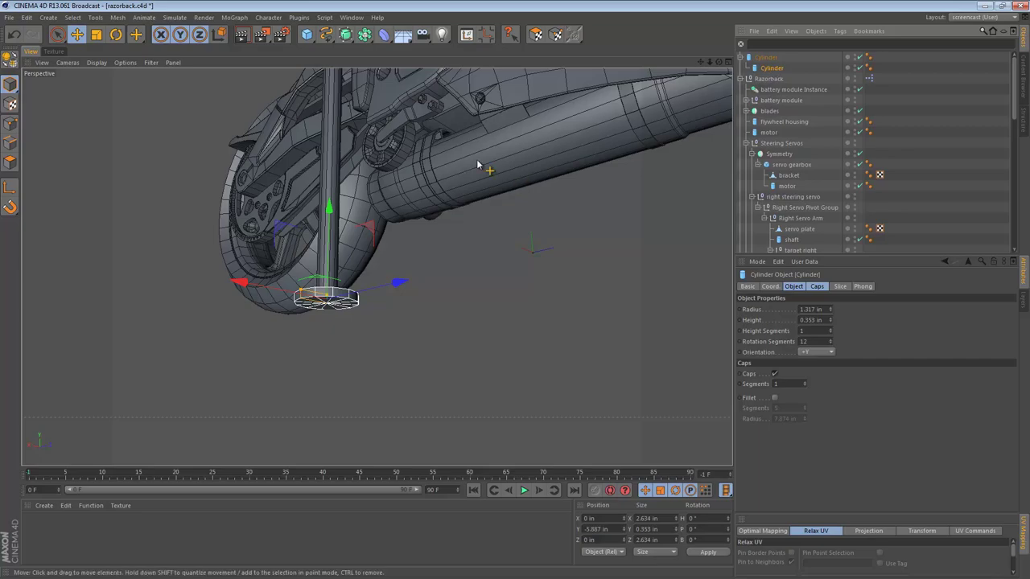
Step: Add a cone primitive, scale it down to about 1 in, and make it a child of the disc
left_click_drag(311, 36, 462, 50)
key("o")
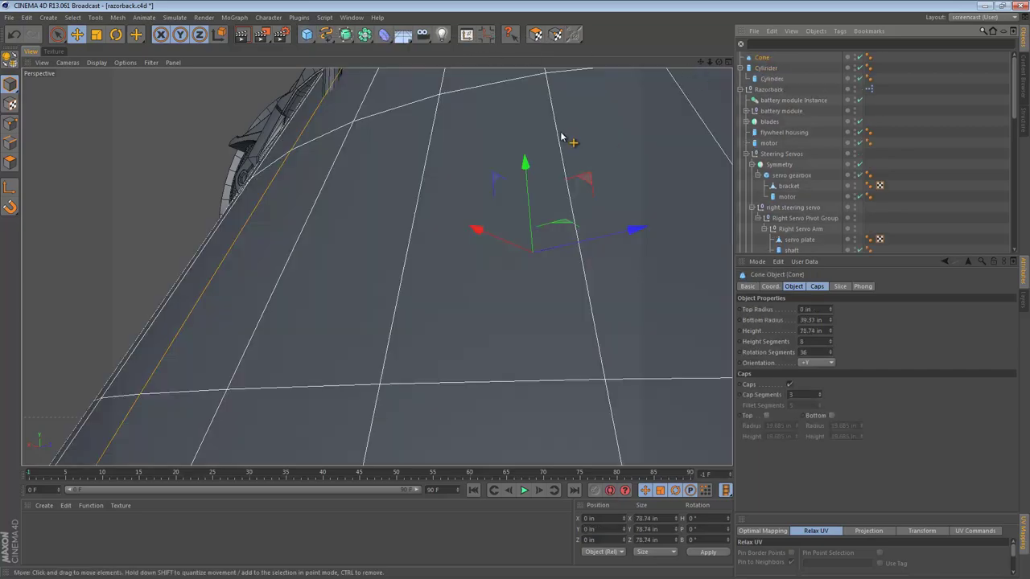
key("t")
left_click_drag(617, 122, 267, 269)
key("e")
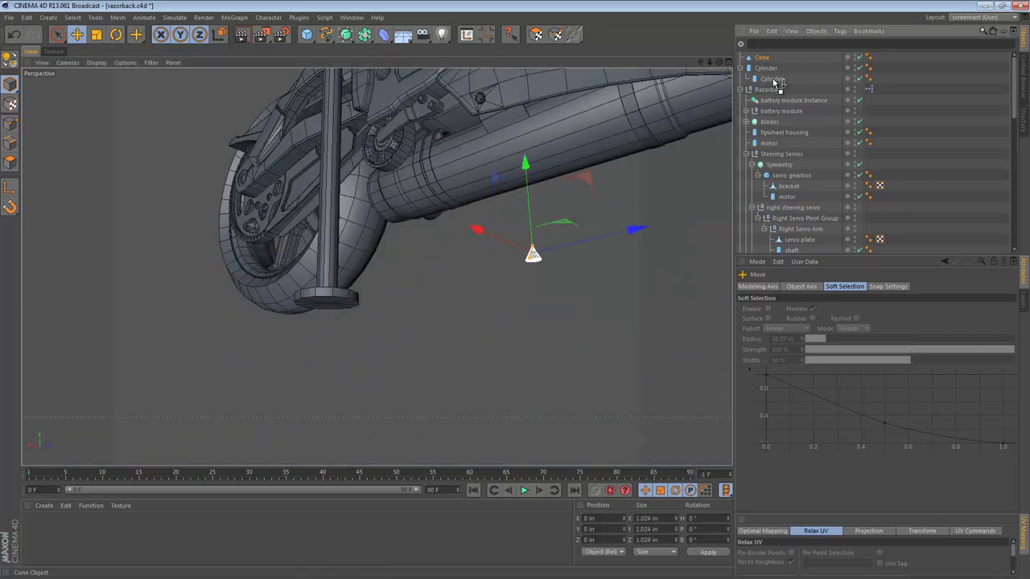
left_click_drag(774, 82, 771, 78)
Step: Add an Array under the disc and nest the cone in it, grouped inside a null
left_click(368, 35)
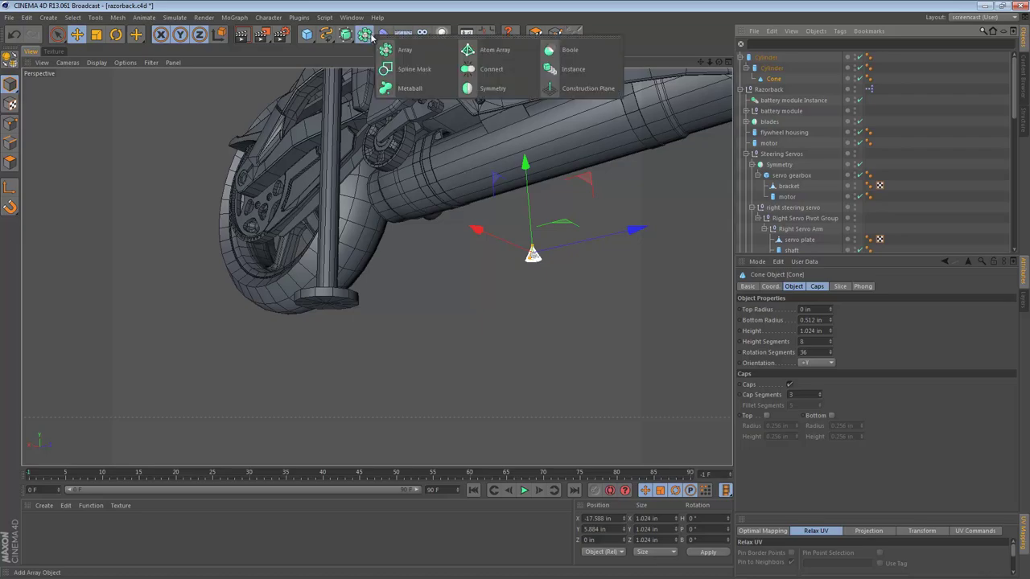
left_click(398, 50)
left_click_drag(776, 77, 776, 80)
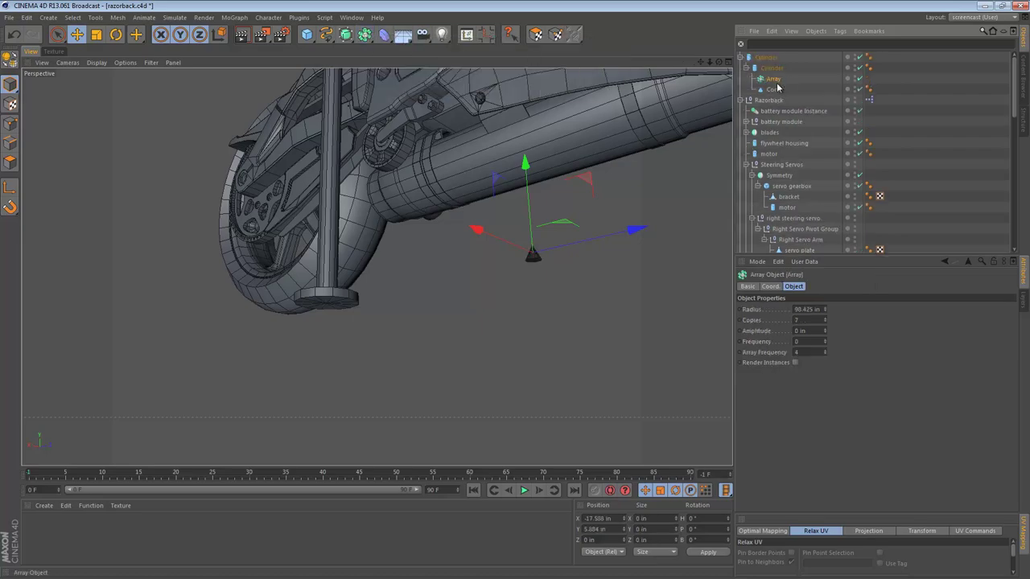
left_click(772, 90)
left_click(771, 79)
left_click(774, 89)
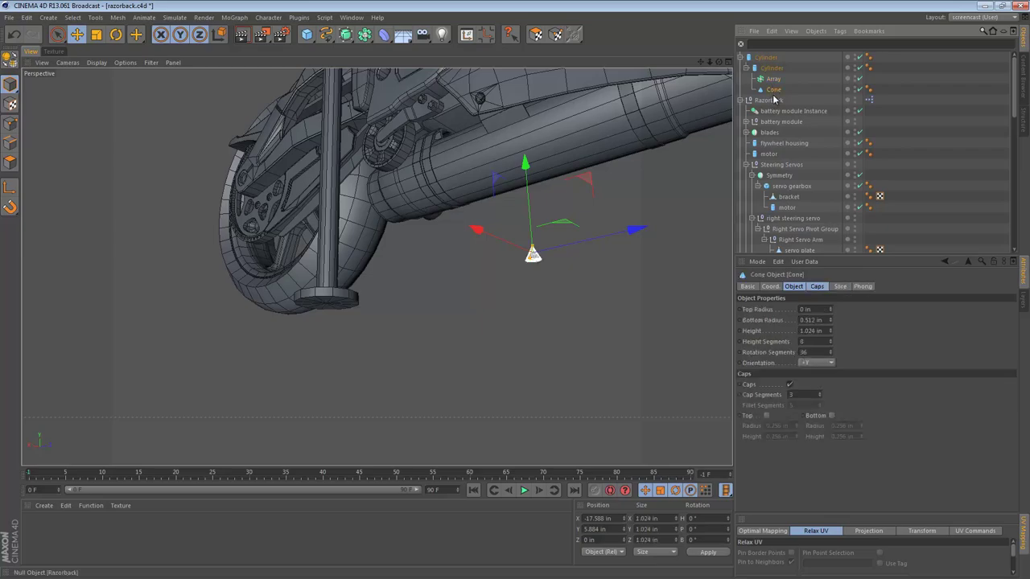
key("alt+g")
left_click(752, 90)
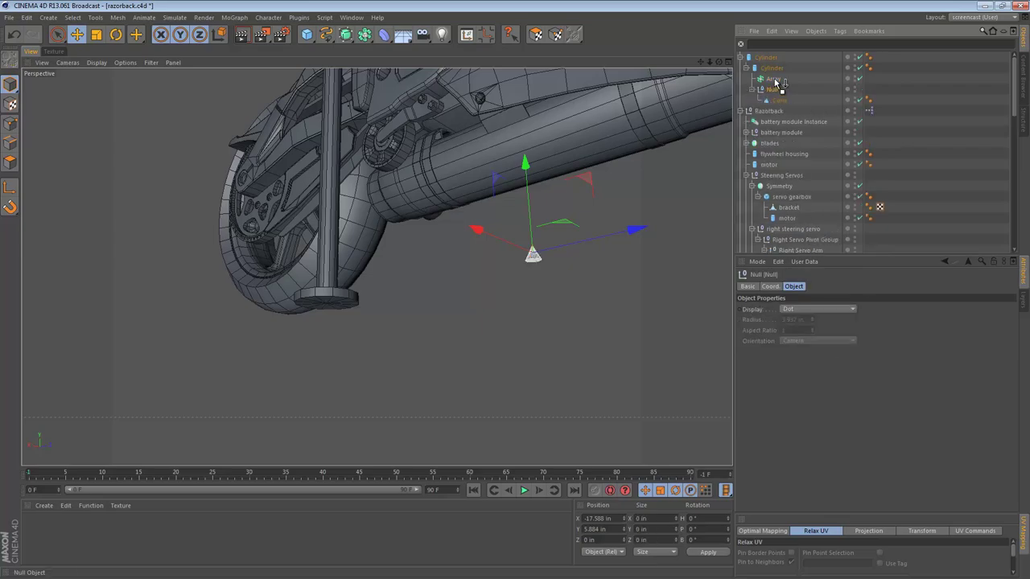
left_click_drag(776, 82, 775, 81)
Step: Transfer the array to the disc's position and scale it down to about 13.5 in across
key("e")
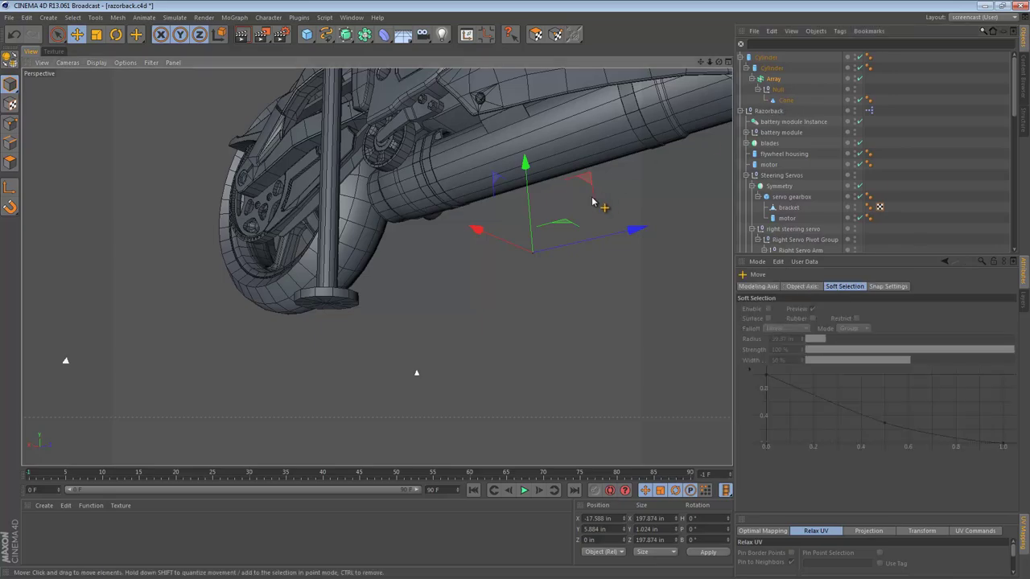
key("shift+t")
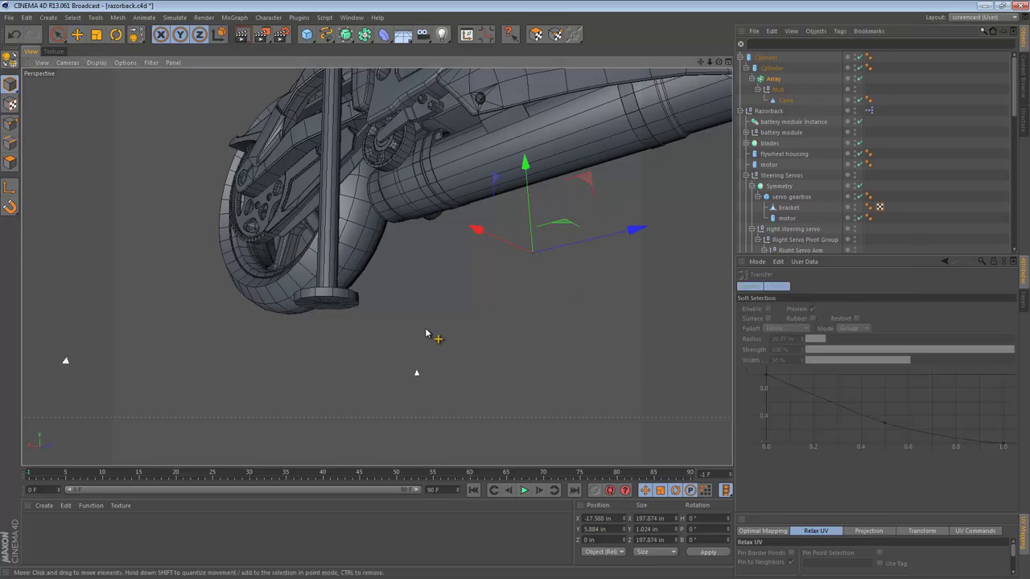
left_click(356, 303)
key("e")
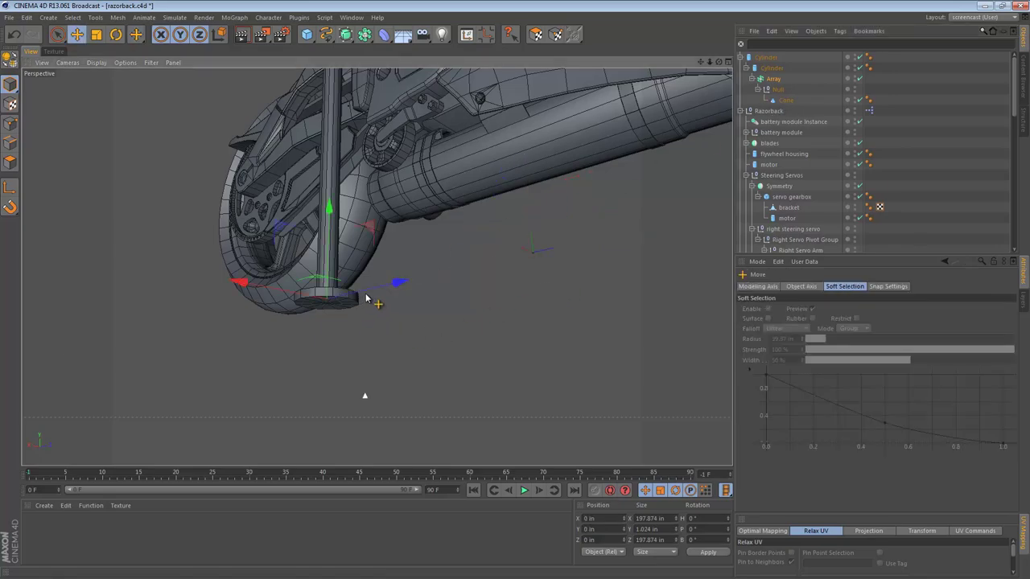
key("t")
left_click_drag(580, 204, 159, 244)
left_click_drag(558, 230, 326, 251)
Step: Set the array's radius to 0 in
left_click(774, 79)
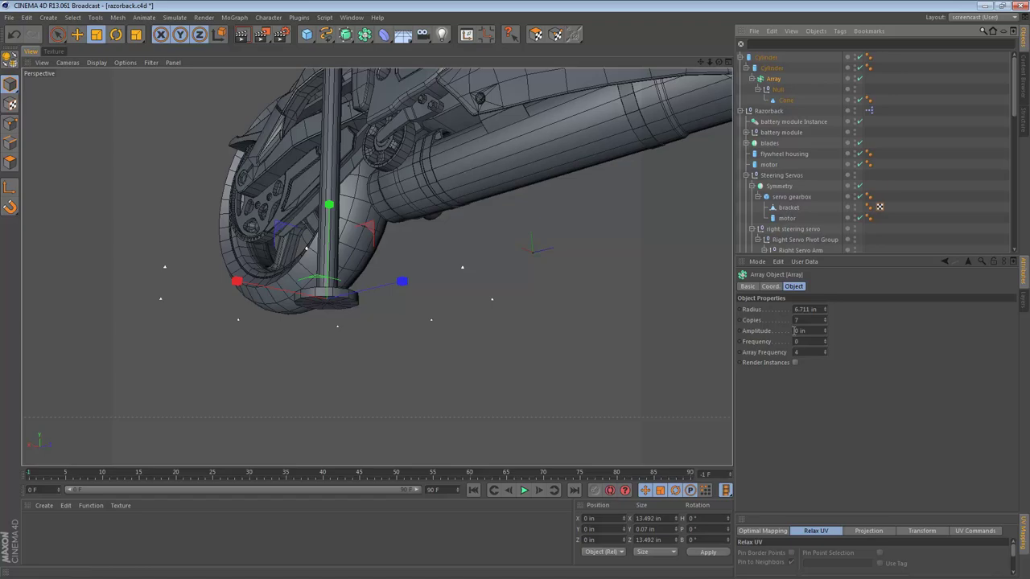
type("0")
key("Return")
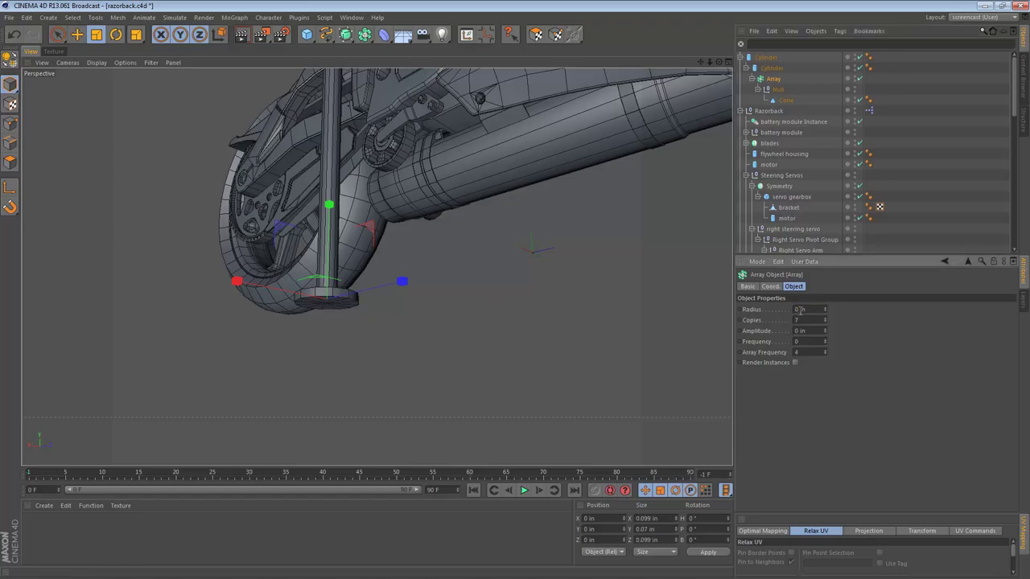
Step: Move the array's null about 2.7 in along Z and scale it up until the cone is about 0.125 in
left_click(784, 90)
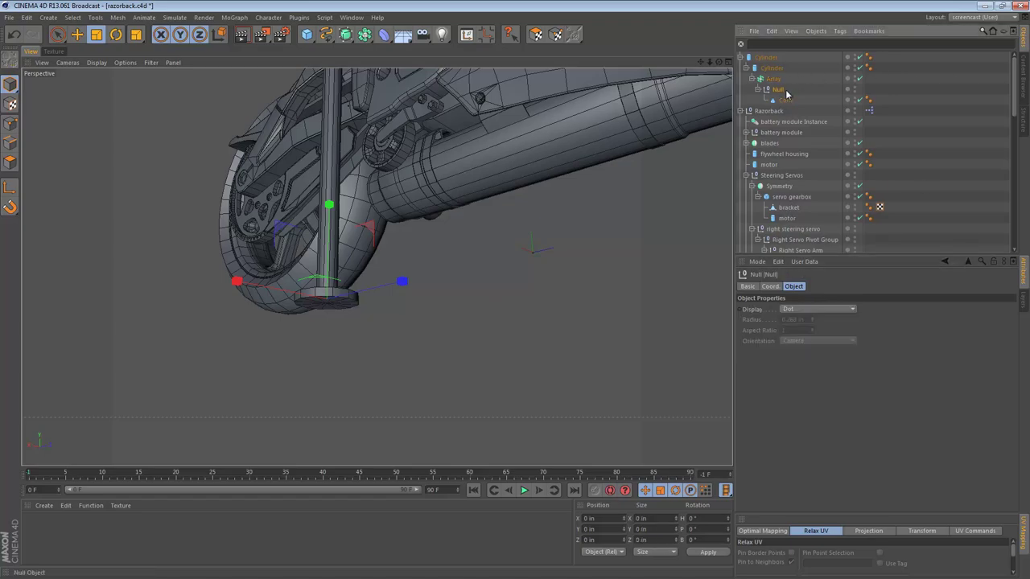
key("e")
left_click_drag(400, 289, 446, 277)
key("t")
left_click_drag(621, 298, 501, 198)
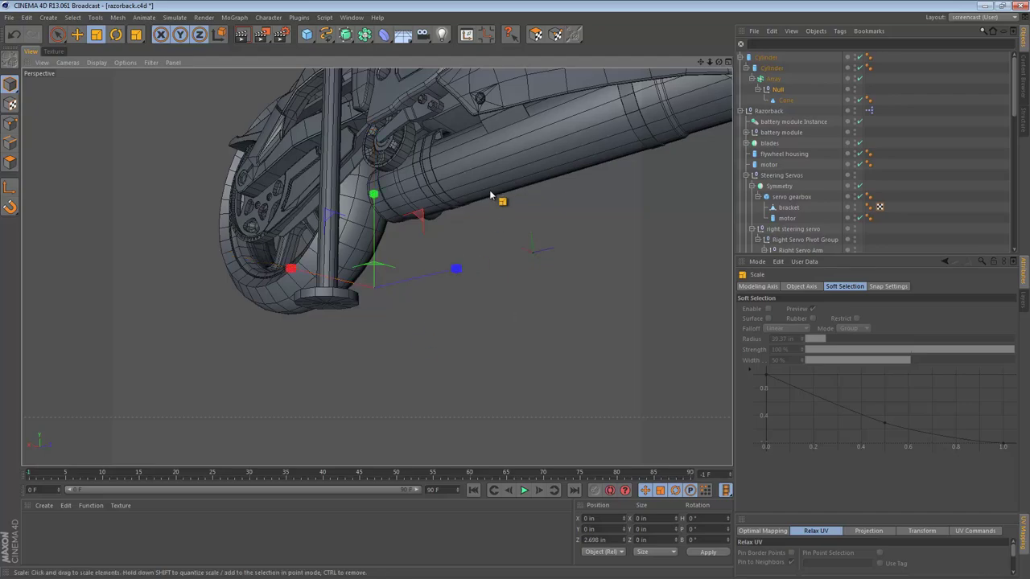
Step: Move the cone about 2.4 in outward along Z within its null to spread the arrayed copies around the disc
left_click(772, 79)
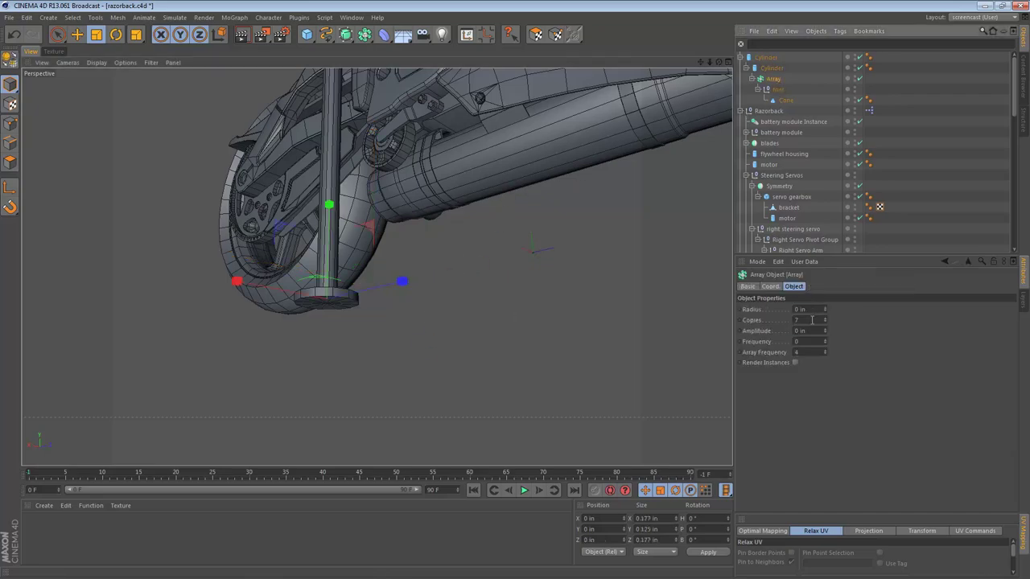
left_click(785, 100)
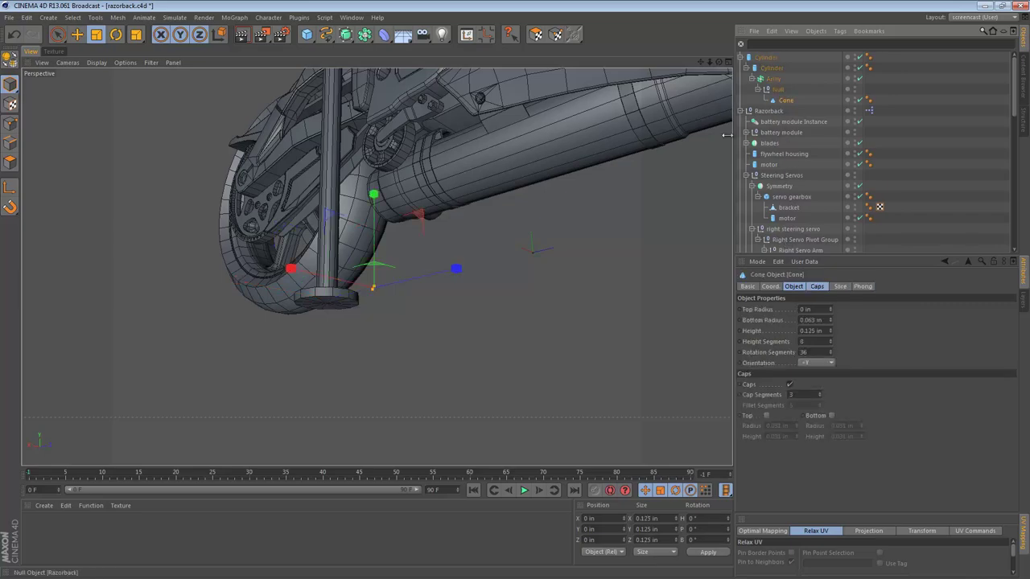
key("e")
left_click_drag(473, 271, 514, 264)
Step: Set the null's Z position to 0 in to centre it on the disc
right_click_drag(366, 294, 400, 291, "alt")
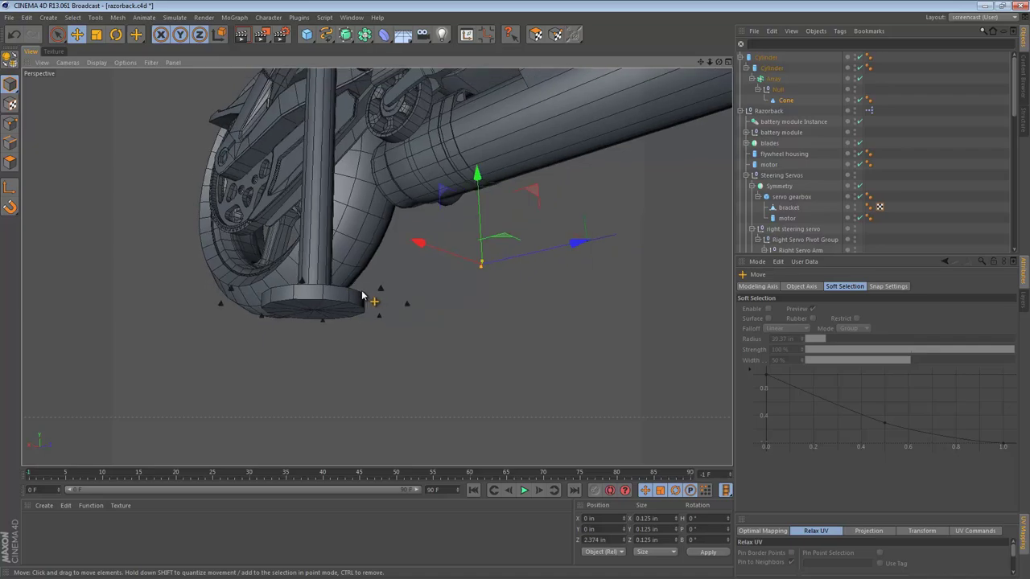
left_click_drag(362, 291, 437, 407, "alt")
middle_click_drag(355, 289, 361, 271, "alt")
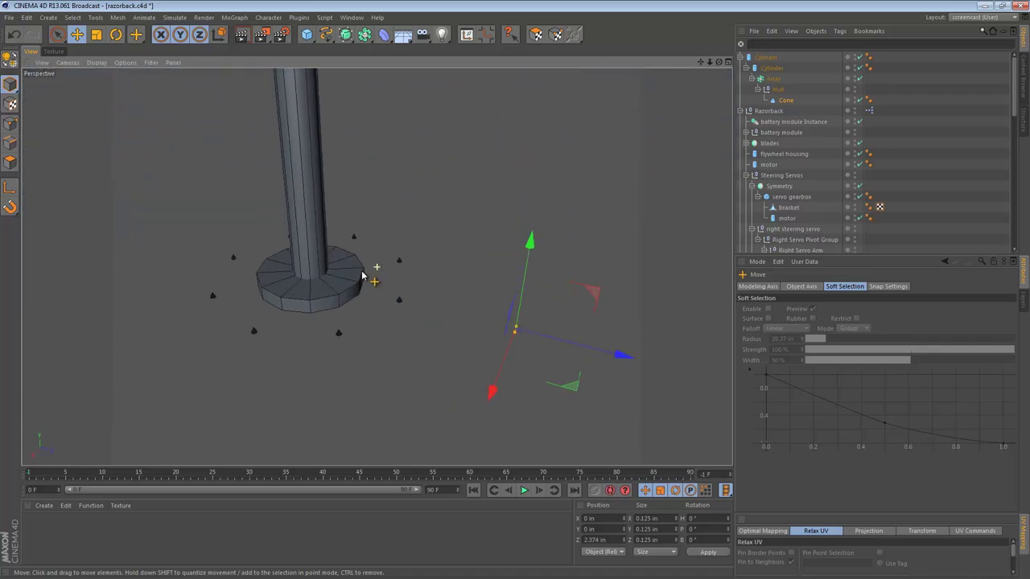
left_click_drag(362, 276, 366, 272, "alt")
left_click(773, 89)
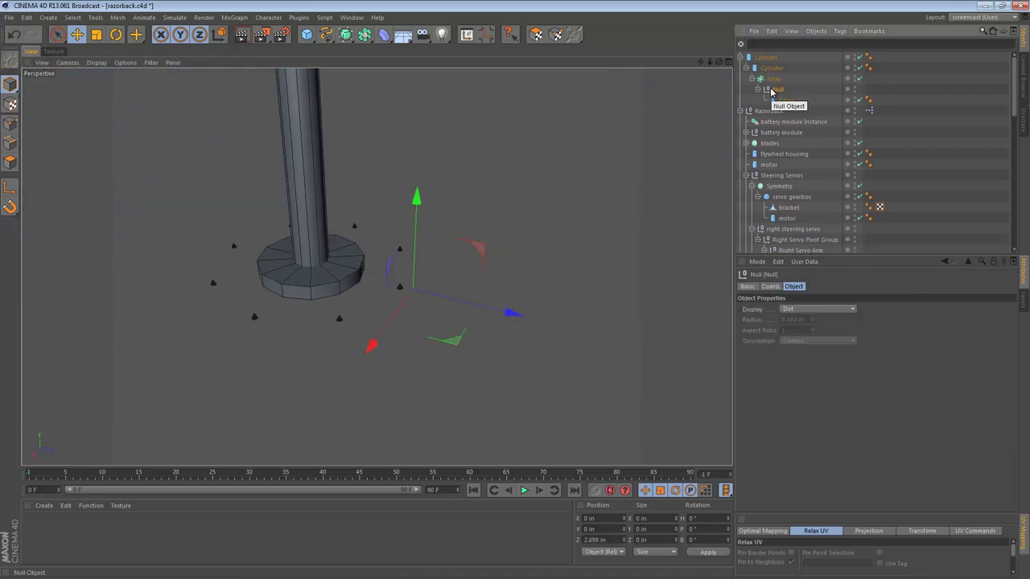
left_click(605, 540)
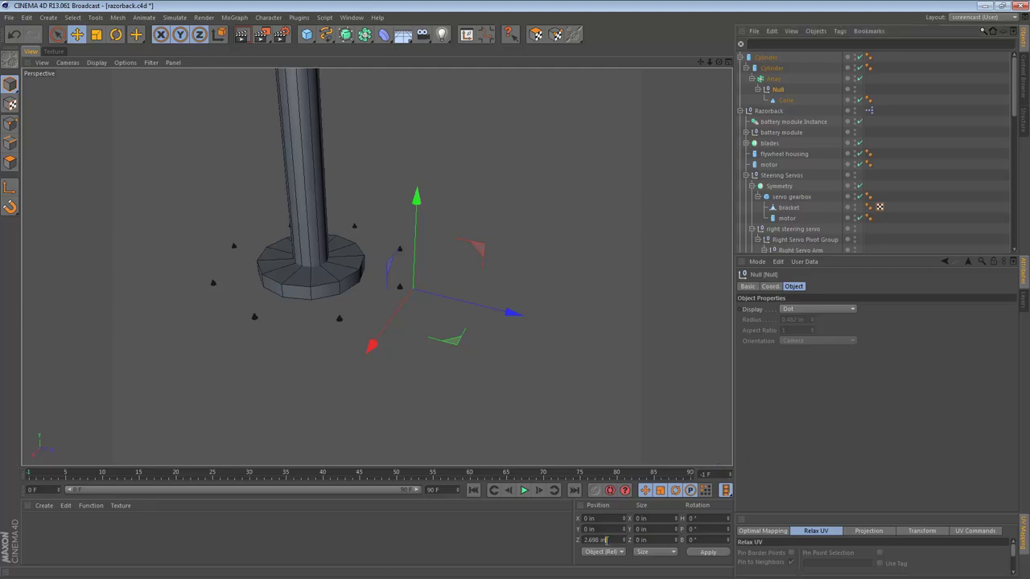
type("0")
key("Return")
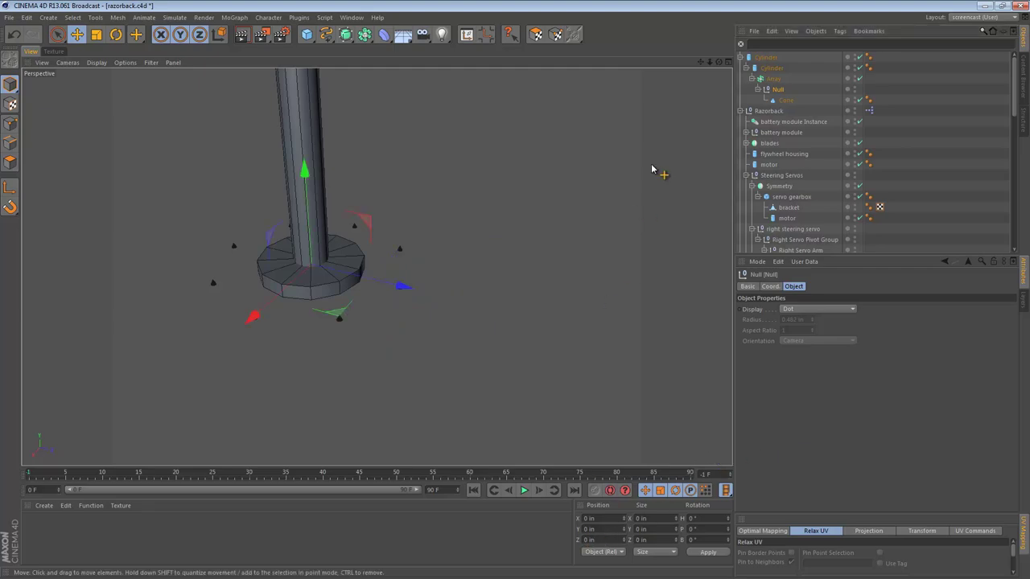
Step: Move the cone outward to about 2.69 in along Z and set its orientation to -Y
left_click(784, 100)
left_click_drag(498, 309, 515, 335)
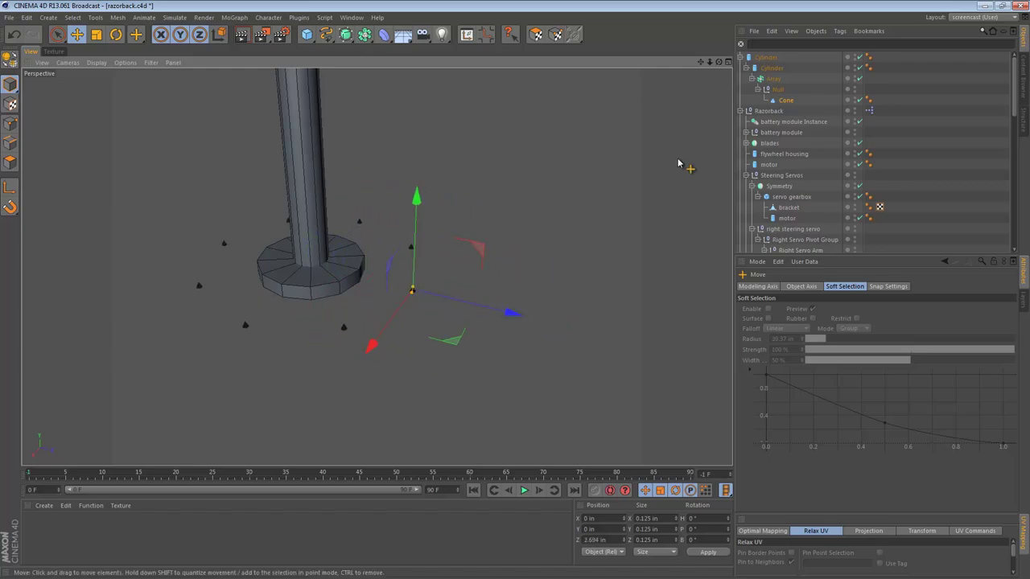
left_click(782, 101)
left_click(811, 341)
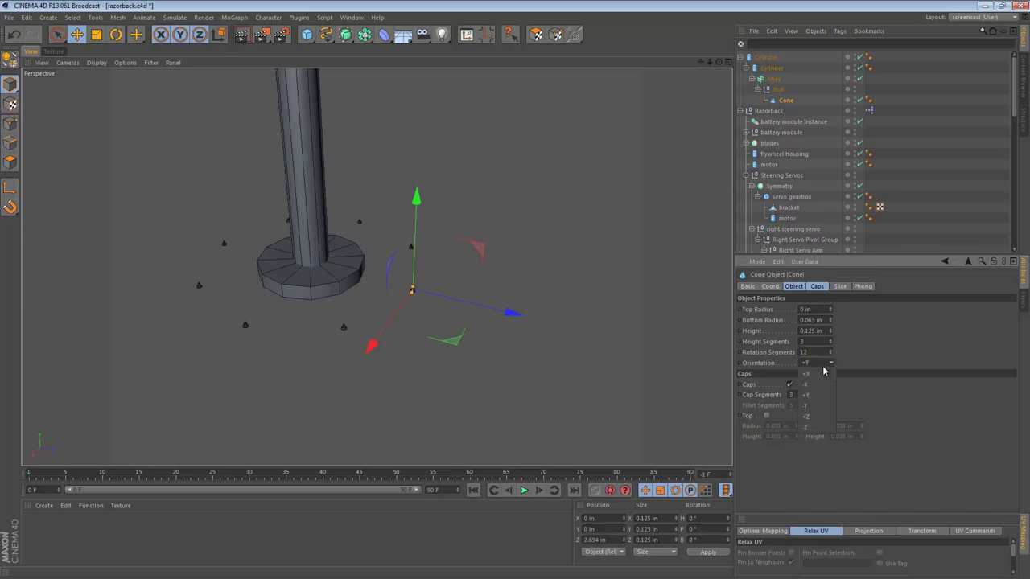
left_click(823, 366)
left_click(824, 408)
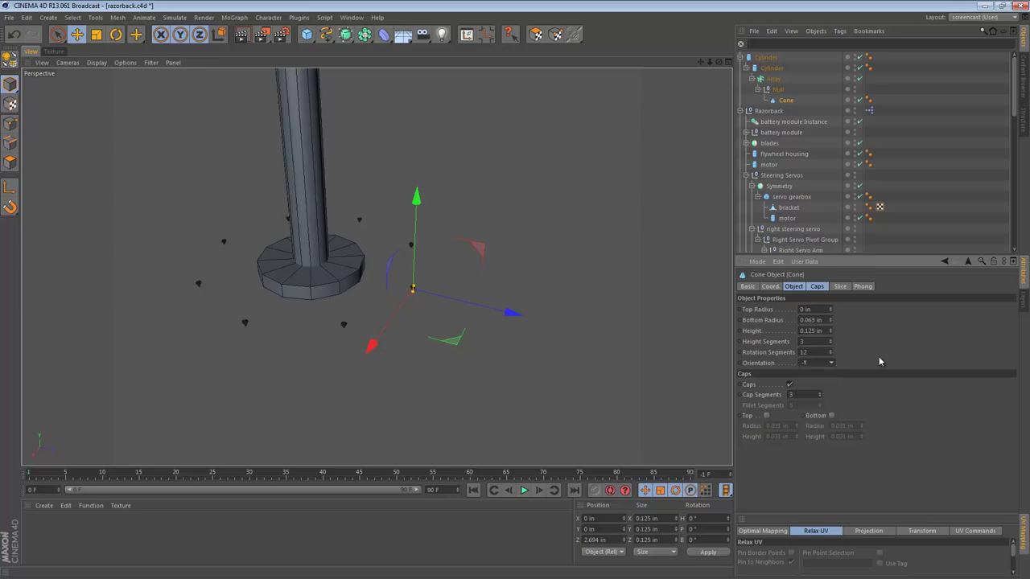
Step: Set the array's number of copies to 2
left_click(774, 79)
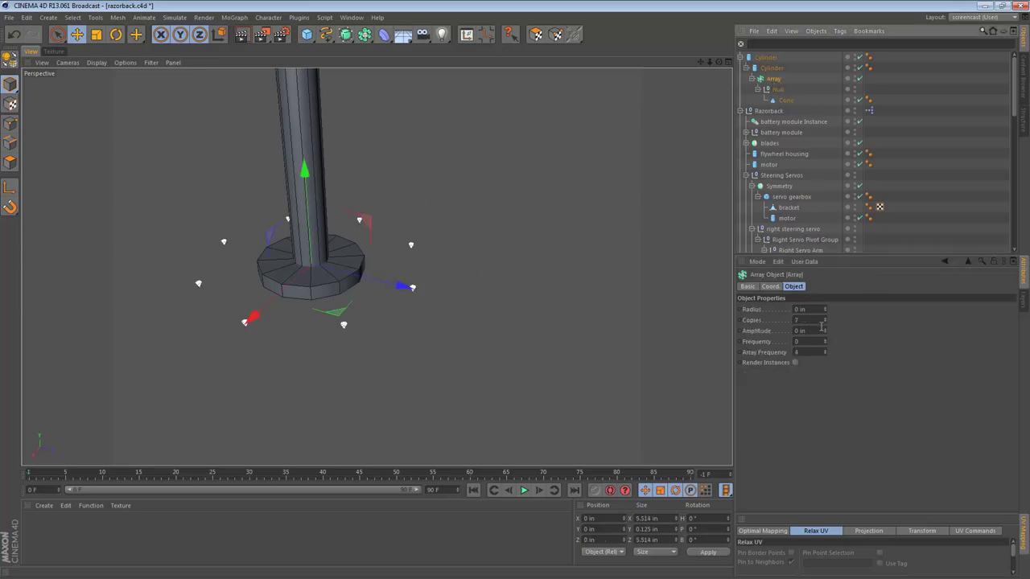
left_click(818, 319)
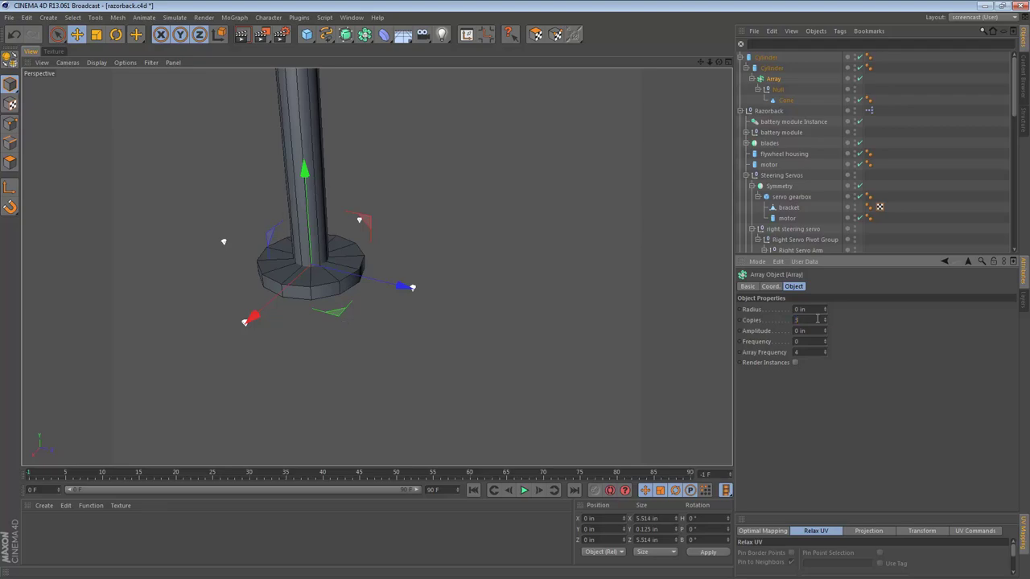
Step: Scale the cone up to about 0.97 in and turn off its caps
left_click(784, 101)
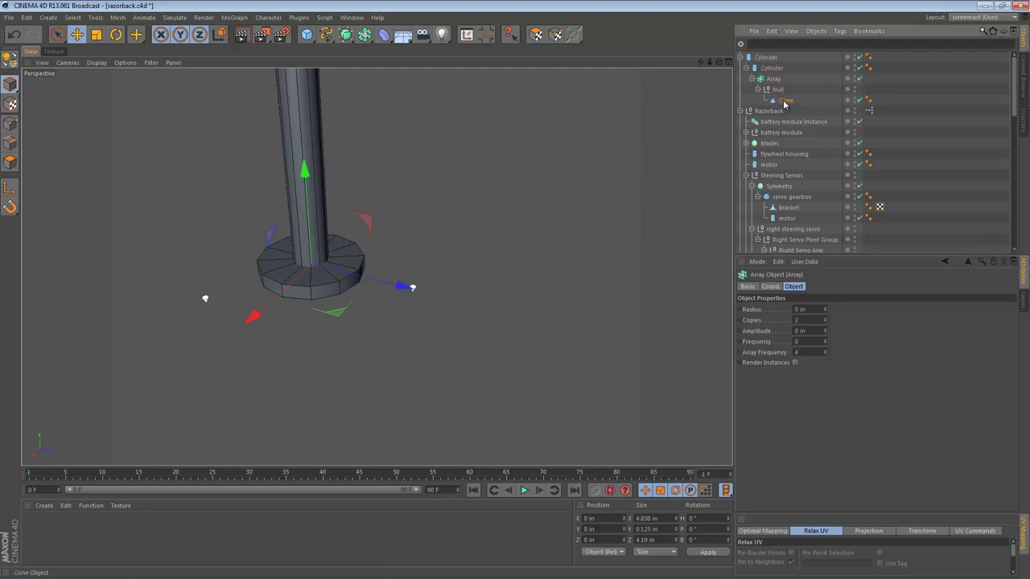
key("e")
key("t")
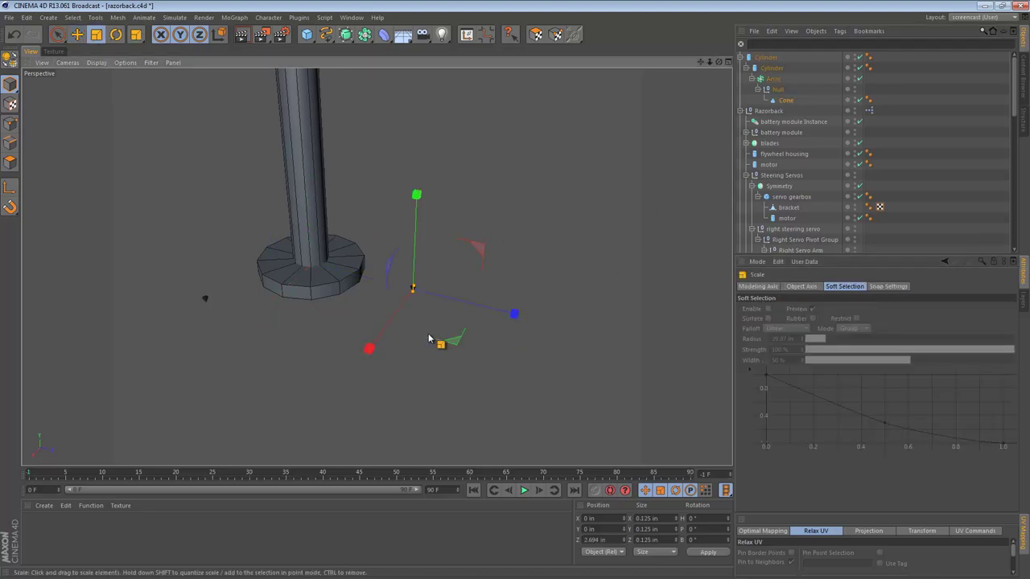
left_click_drag(432, 337, 573, 313)
left_click_drag(403, 343, 523, 316)
left_click(786, 102)
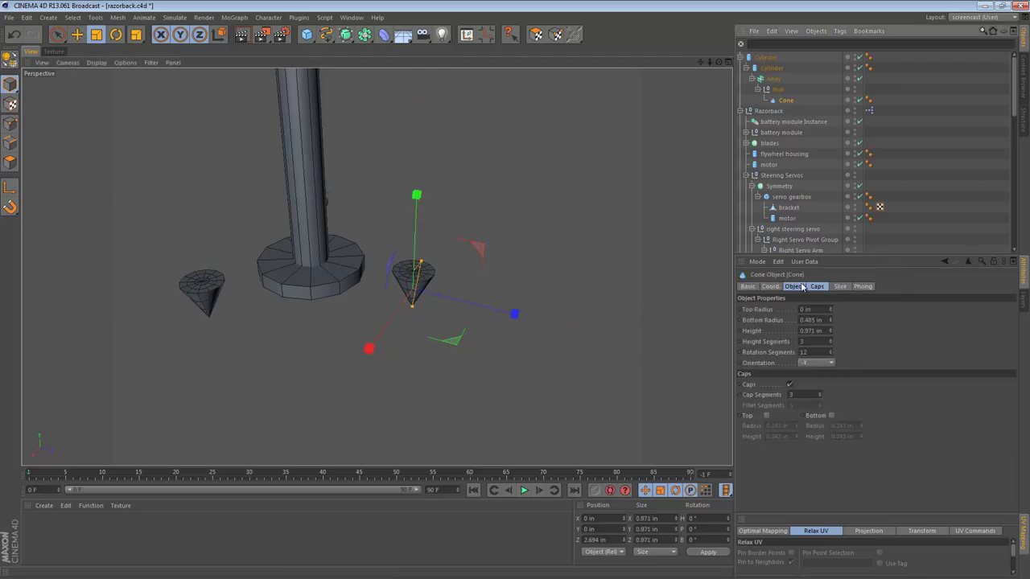
left_click(816, 288)
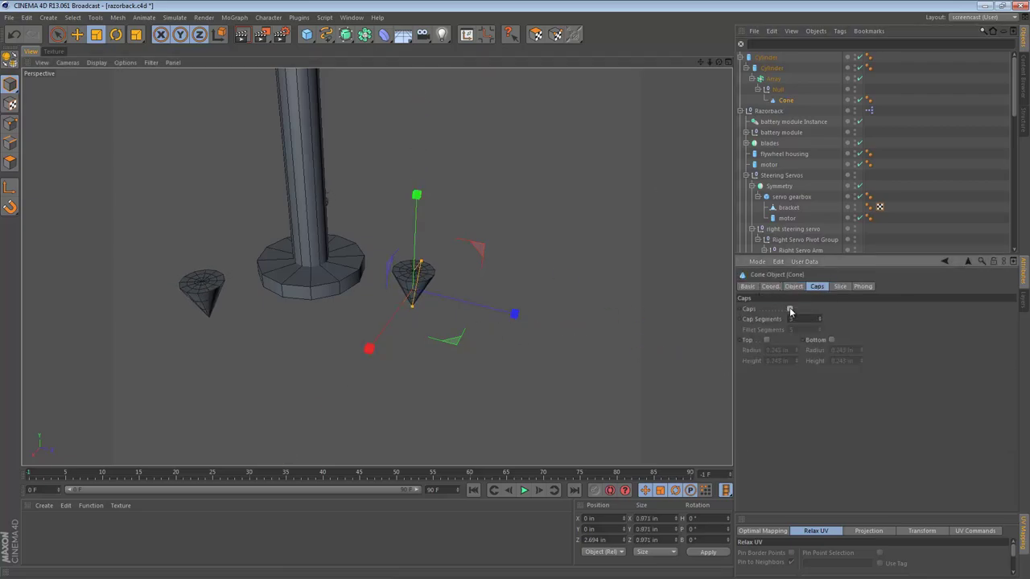
Step: Stretch the cone to about 2.3 in tall and 0.91 in wide, and position it beneath the disc at about Z 0.53 in
key("e")
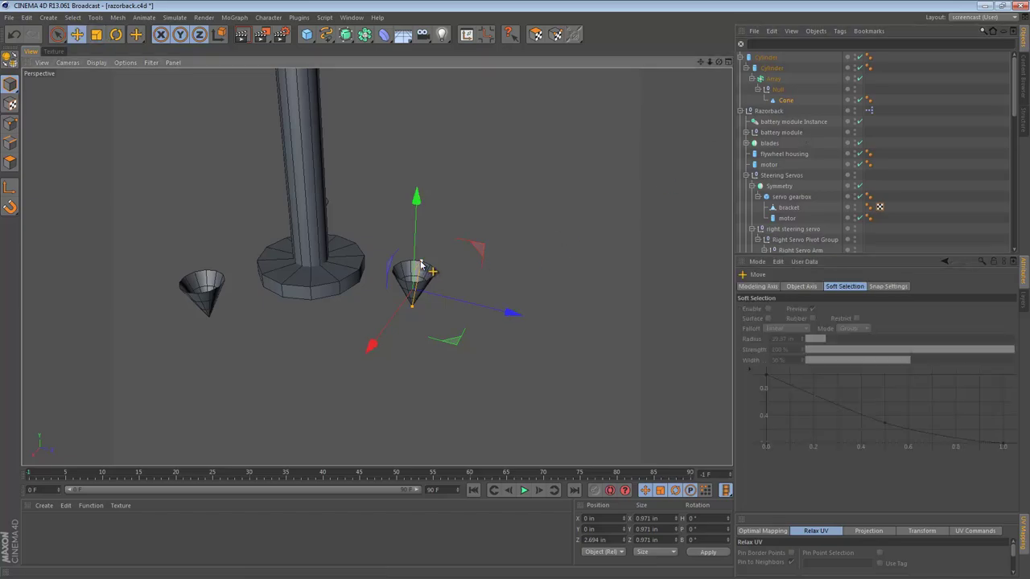
left_click_drag(421, 265, 382, 301)
right_click_drag(306, 261, 362, 273, "alt")
left_click_drag(360, 277, 505, 317, "alt")
key("t")
key("e")
left_click_drag(372, 212, 398, 419)
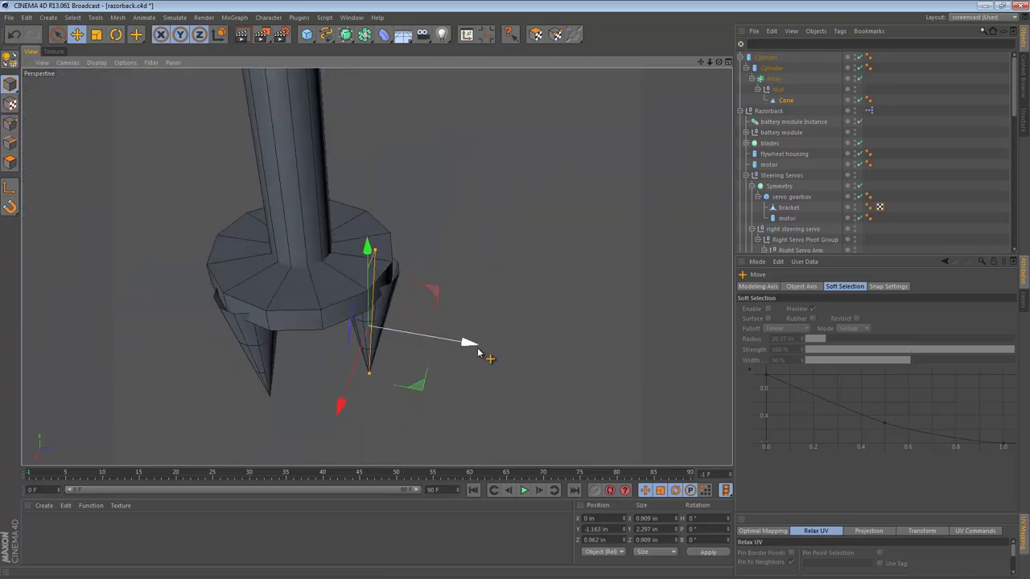
left_click_drag(478, 349, 433, 341)
Step: Tilt the cone to a pitch of about 27.9° so its tip splays outward under the disc
left_click_drag(331, 238, 321, 115, "alt")
left_click_drag(315, 190, 470, 206, "alt")
key("r")
left_click_drag(391, 195, 395, 217)
key("e")
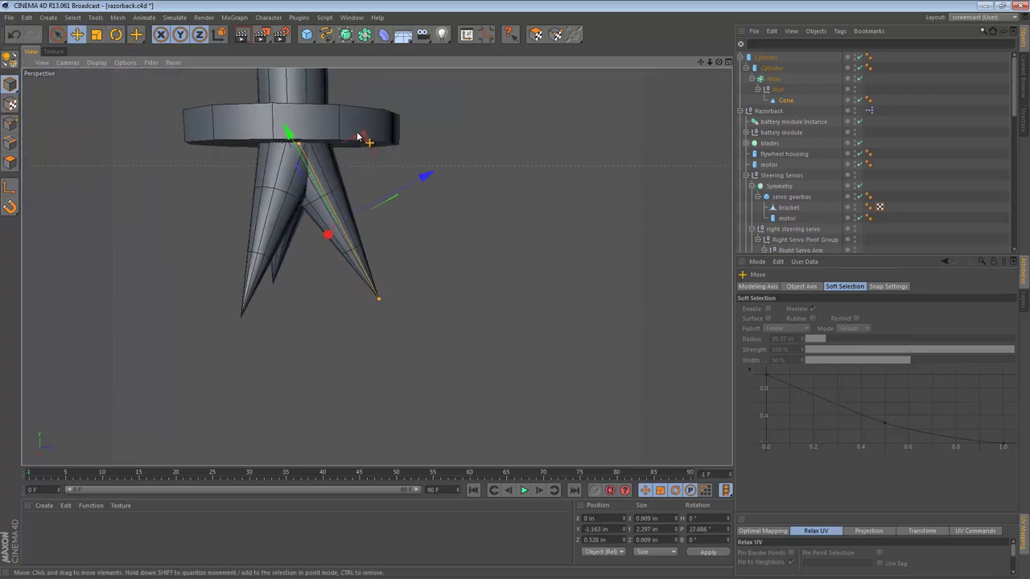
Step: Reshape the tilted cone into a slimmer spike about 0.52 in wide and 1.04 in tall, tucked up against the disc
left_click_drag(358, 136, 406, 150)
left_click_drag(415, 312, 433, 334)
left_click_drag(350, 196, 349, 234, "alt")
middle_click_drag(347, 147, 352, 235, "alt")
left_click_drag(328, 187, 513, 312)
scroll(308, 222, "down", 10)
left_click_drag(370, 228, 182, 103, "alt")
right_click_drag(386, 167, 255, 175, "alt")
middle_click_drag(324, 198, 305, 249, "alt")
right_click_drag(305, 246, 526, 237, "alt")
left_click_drag(451, 339, 427, 277)
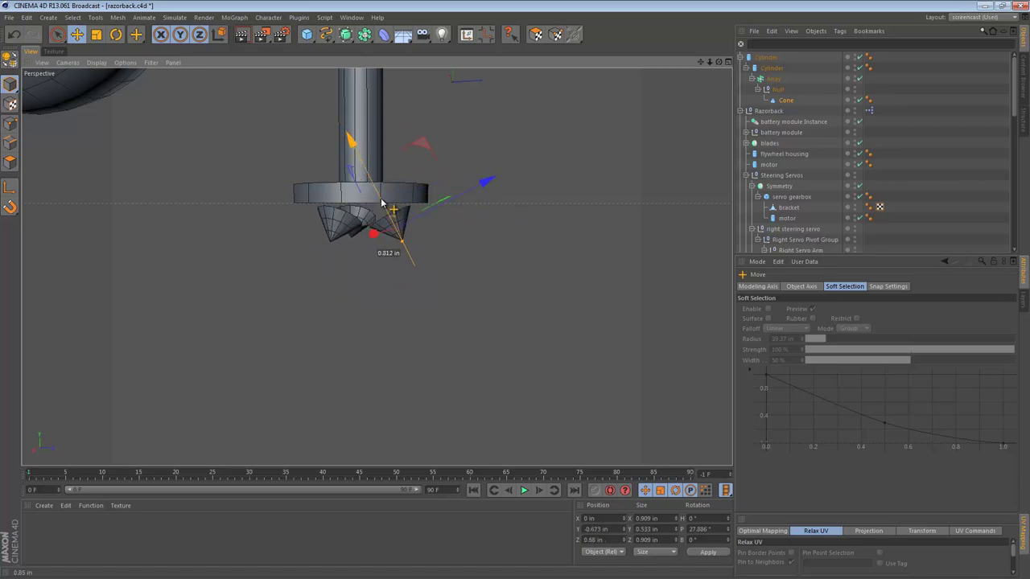
left_click_drag(382, 203, 396, 222)
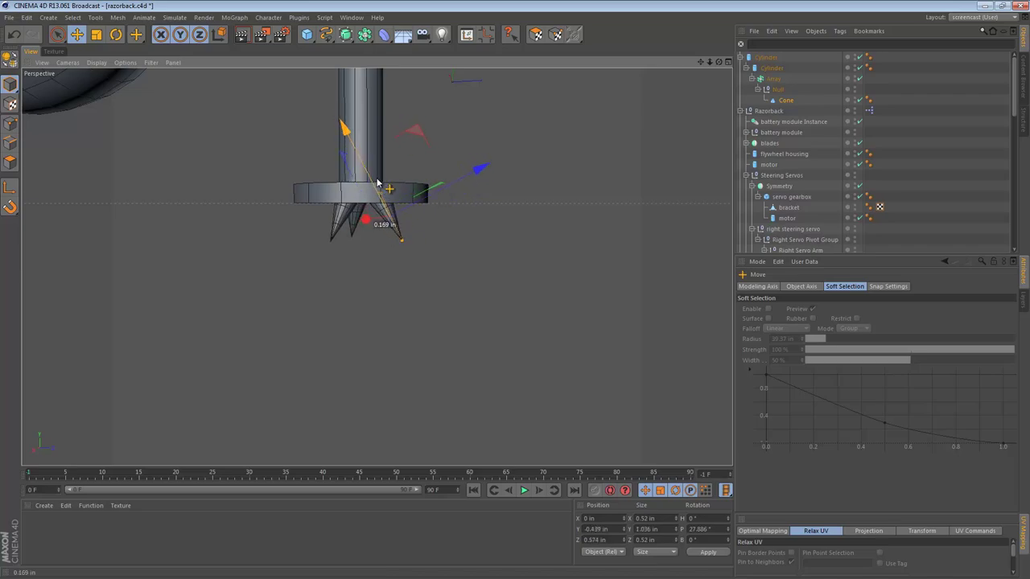
Step: Move the cone outward toward the disc's rim, to about Y -0.55 in and Z 0.88 in
left_click_drag(377, 182, 426, 192)
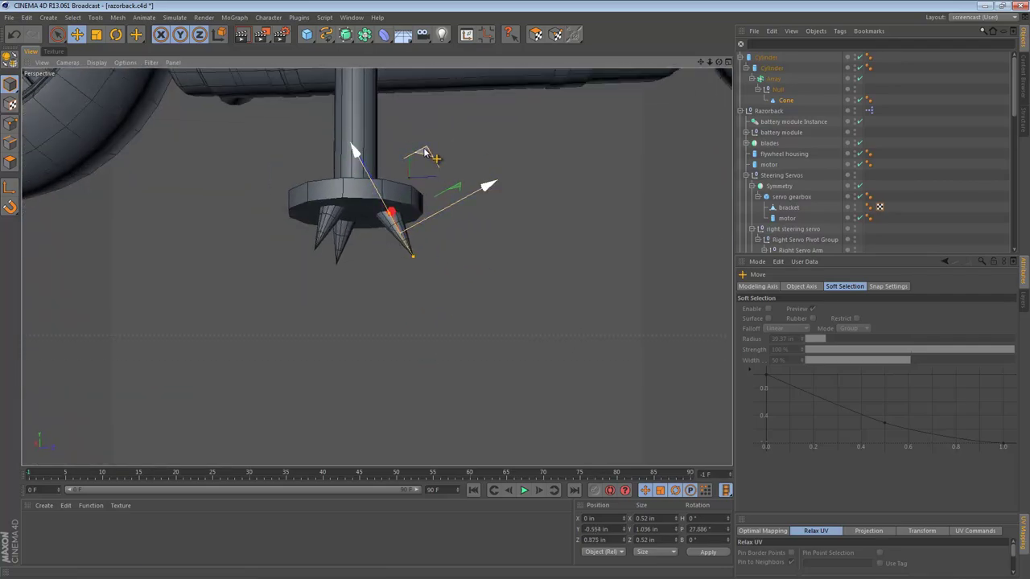
left_click_drag(425, 153, 296, 284, "alt")
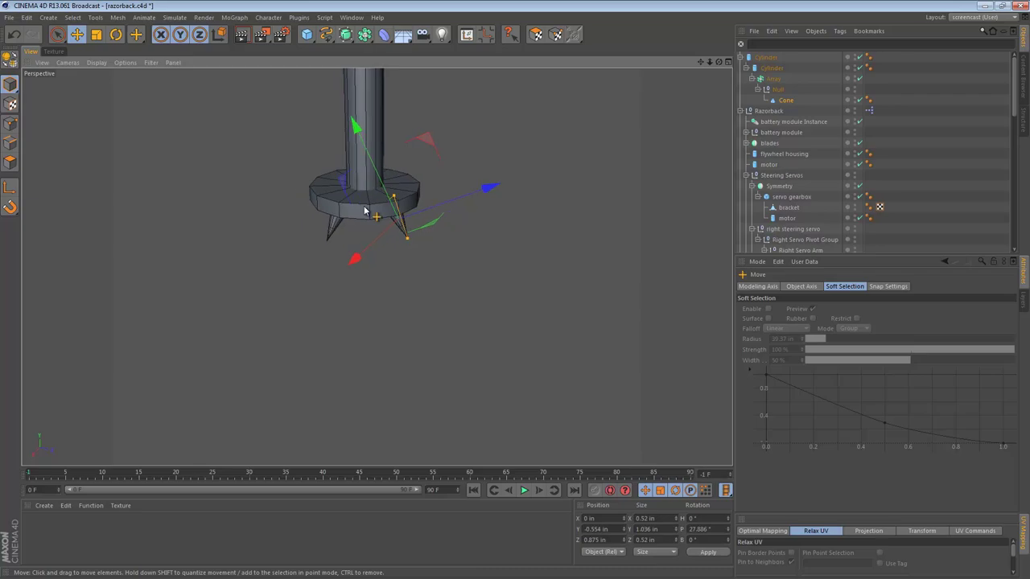
Step: Resize the disc foot to a radius of about 1.49 in and a height of about 0.27 in
left_click(365, 173)
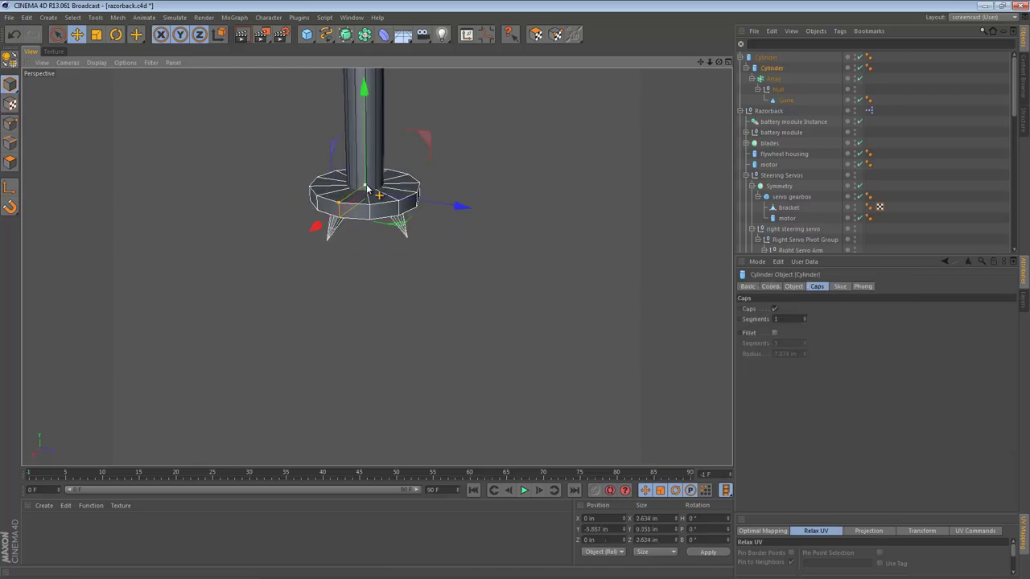
left_click_drag(366, 191, 338, 201, "alt")
left_click_drag(339, 201, 404, 219, "alt")
Step: Lengthen the cone to about 1.55 in and slide it to about Y -0.67 in and Z 0.94 in
left_click(406, 218)
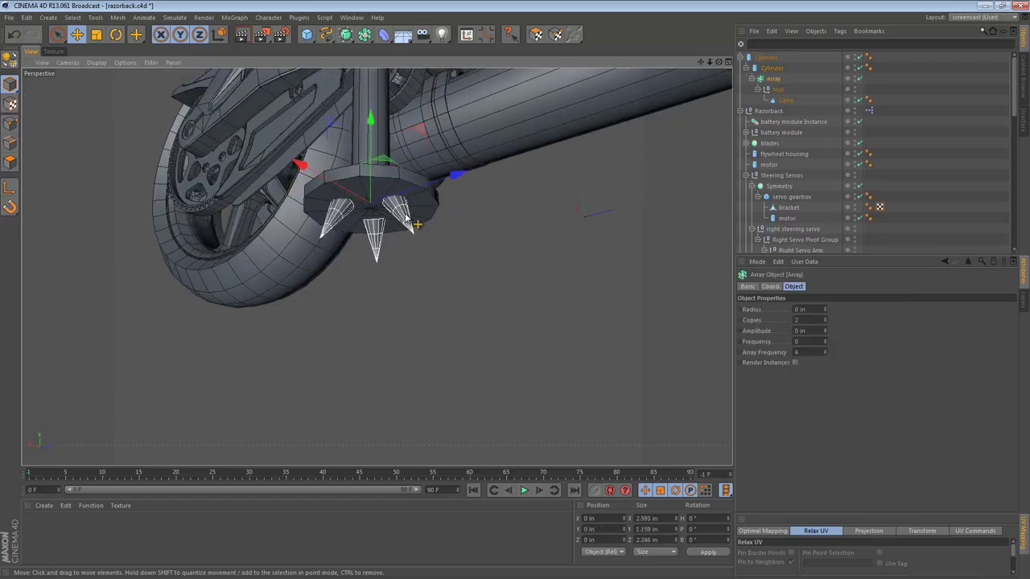
left_click(785, 100)
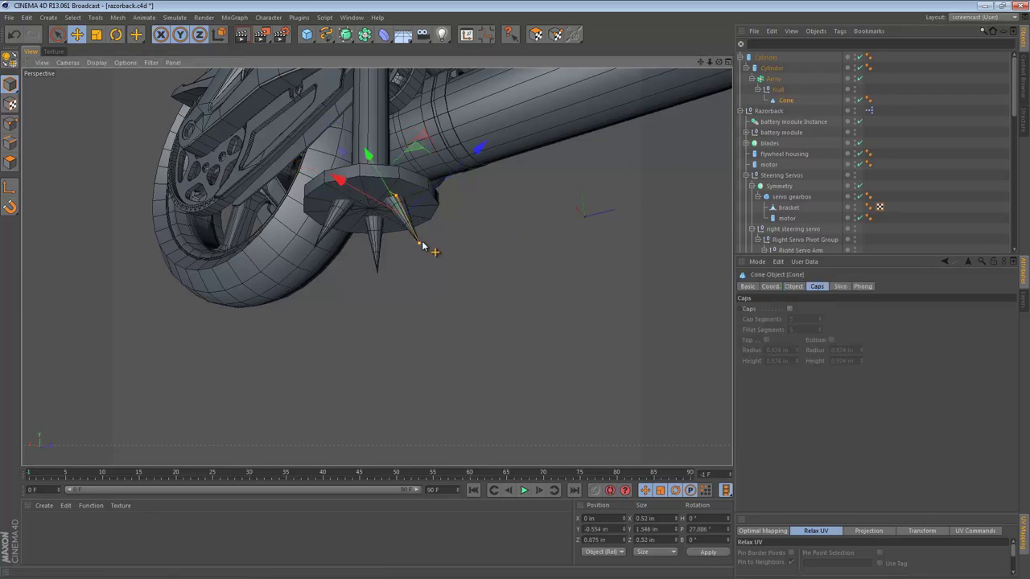
left_click_drag(422, 245, 367, 142, "alt")
left_click(368, 143)
key("ctrl+z")
Step: Set the rod cylinder's radius to 0.25 in
right_click_drag(375, 174, 338, 193, "alt")
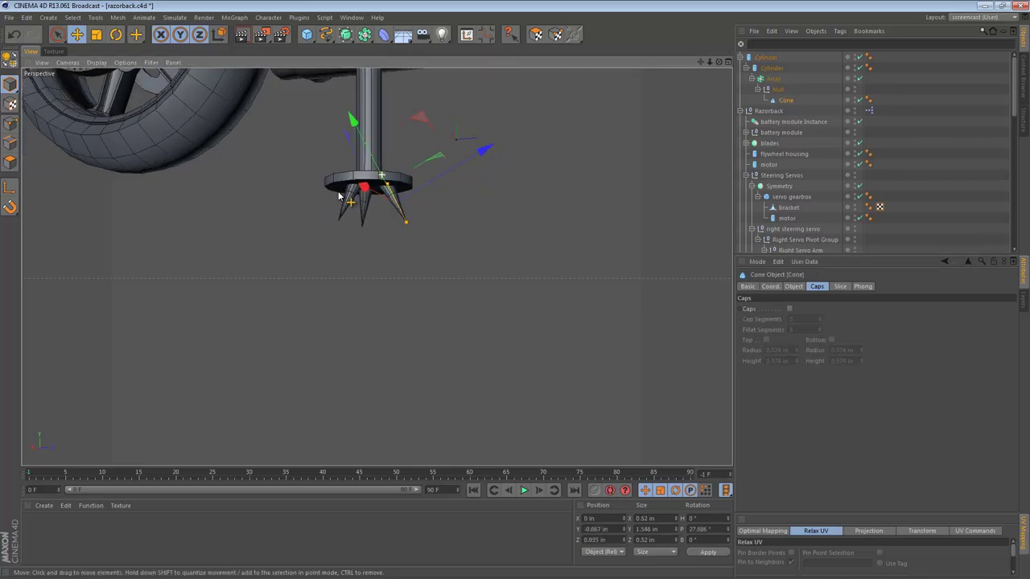
left_click_drag(338, 193, 331, 232, "alt")
middle_click_drag(381, 164, 382, 352, "alt")
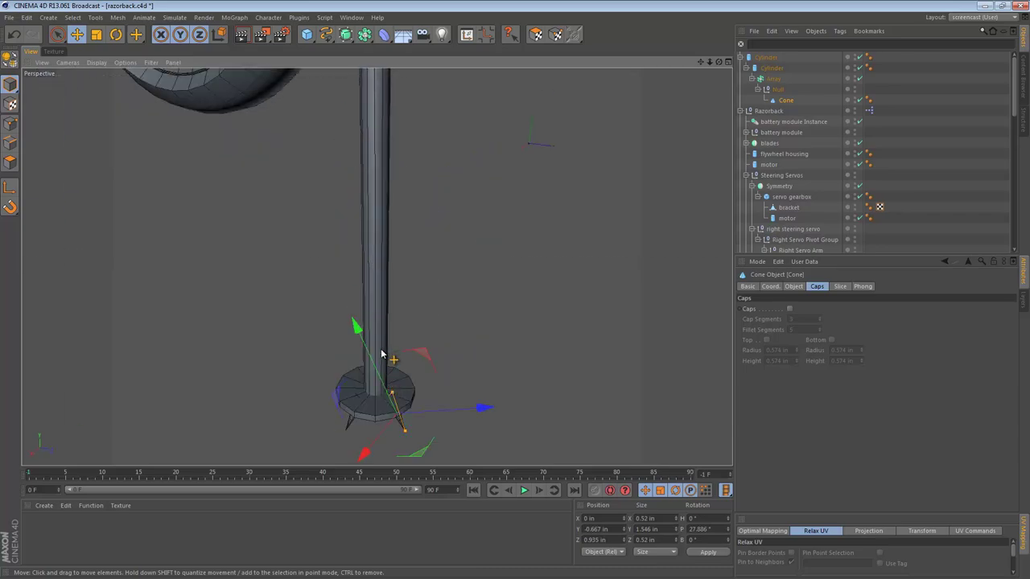
left_click_drag(377, 151, 358, 169, "alt")
right_click_drag(358, 169, 330, 180, "alt")
middle_click_drag(378, 168, 356, 269, "alt")
left_click_drag(344, 263, 388, 225, "alt")
left_click(773, 57)
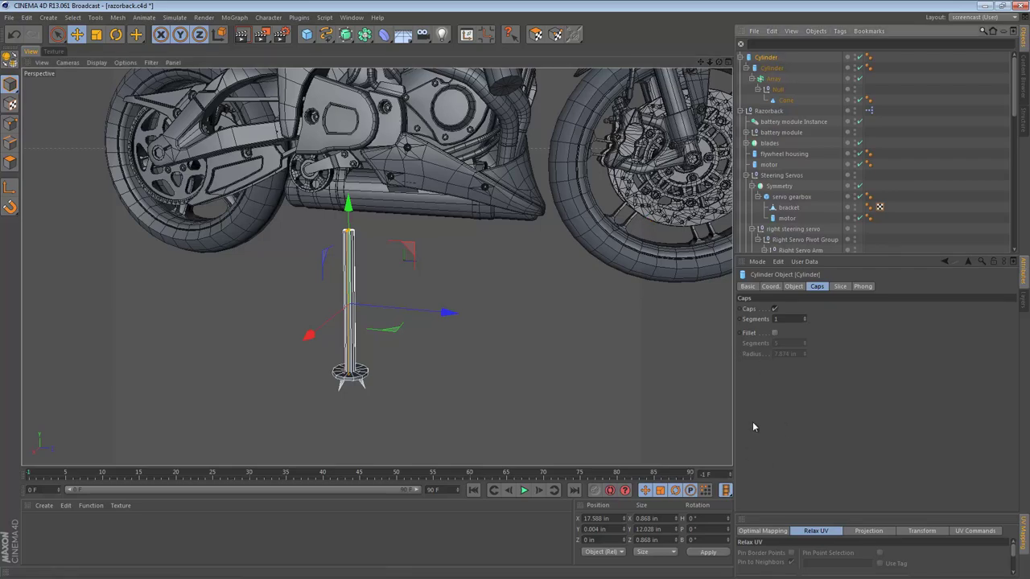
left_click(794, 286)
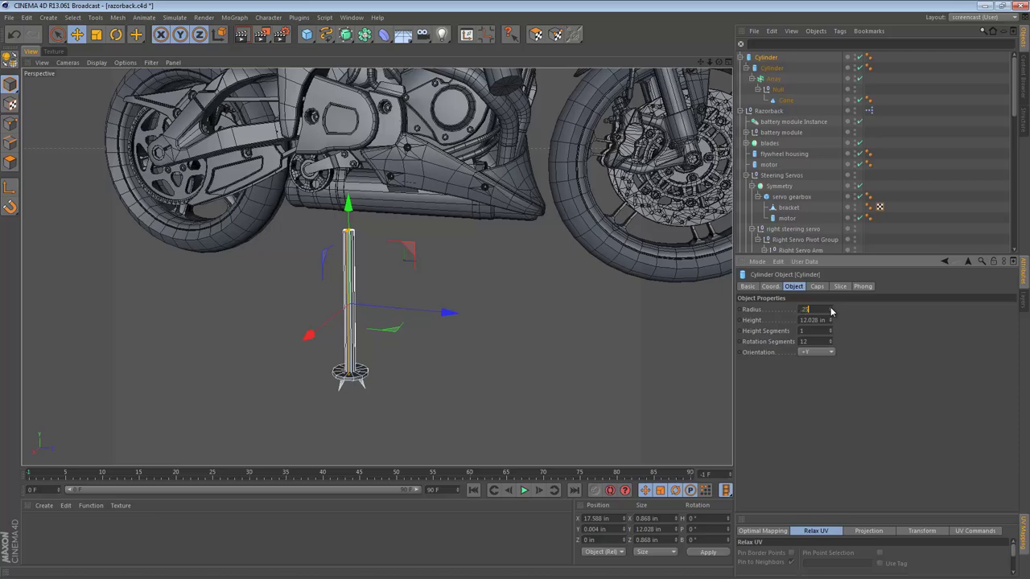
key("Return")
Step: Nudge the cone slightly down along its own axis, to about Y -0.68 in and Z 0.94 in
scroll(416, 362, "up", 5)
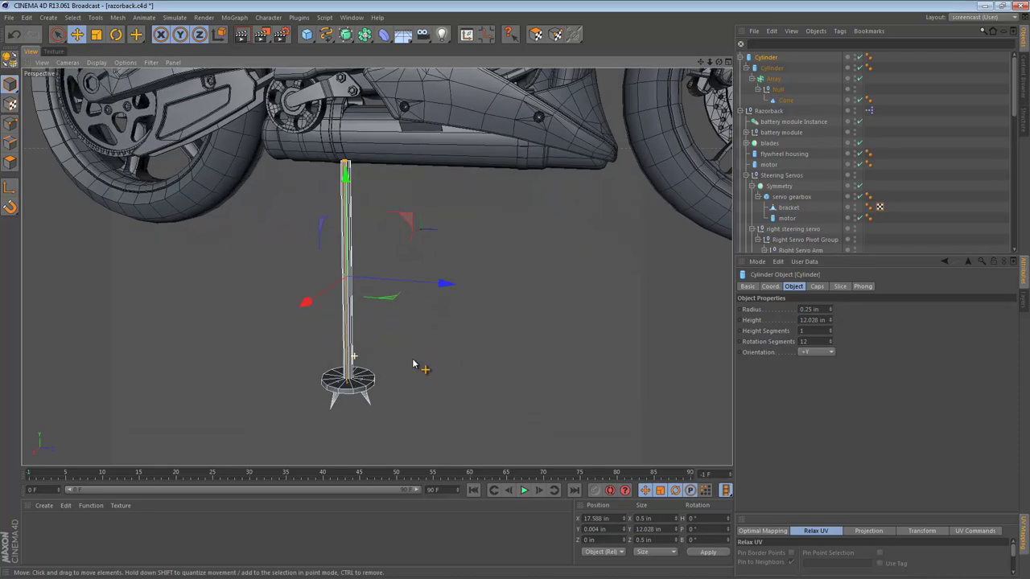
left_click(369, 412)
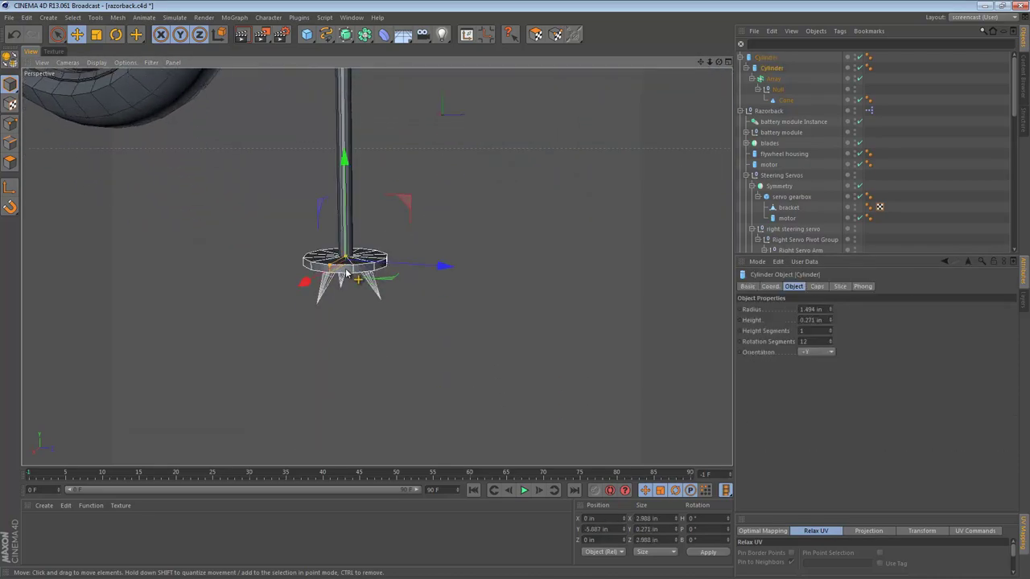
scroll(420, 287, "up", 4)
left_click_drag(420, 286, 420, 259, "alt")
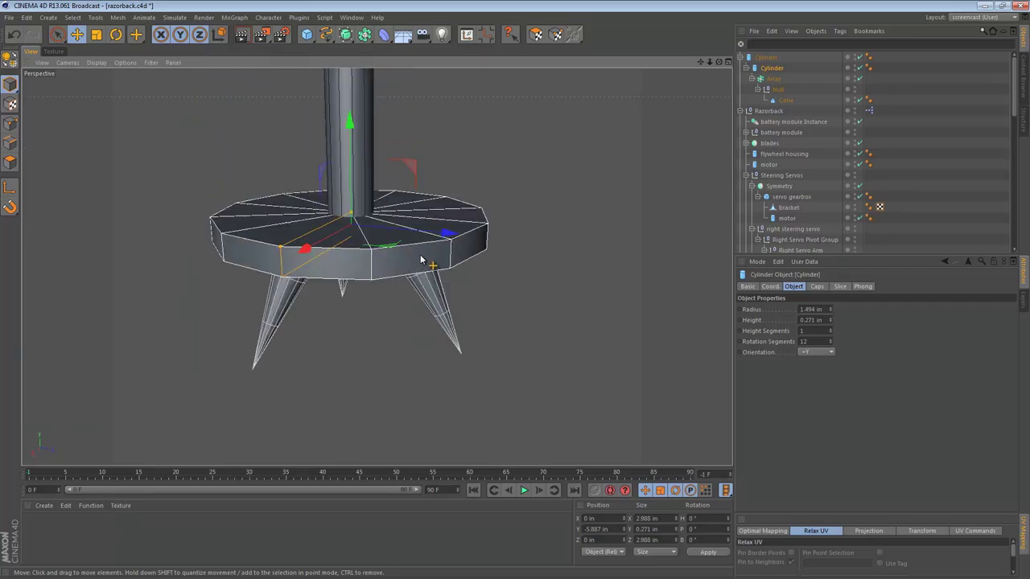
left_click(431, 286)
key("e")
left_click(441, 308)
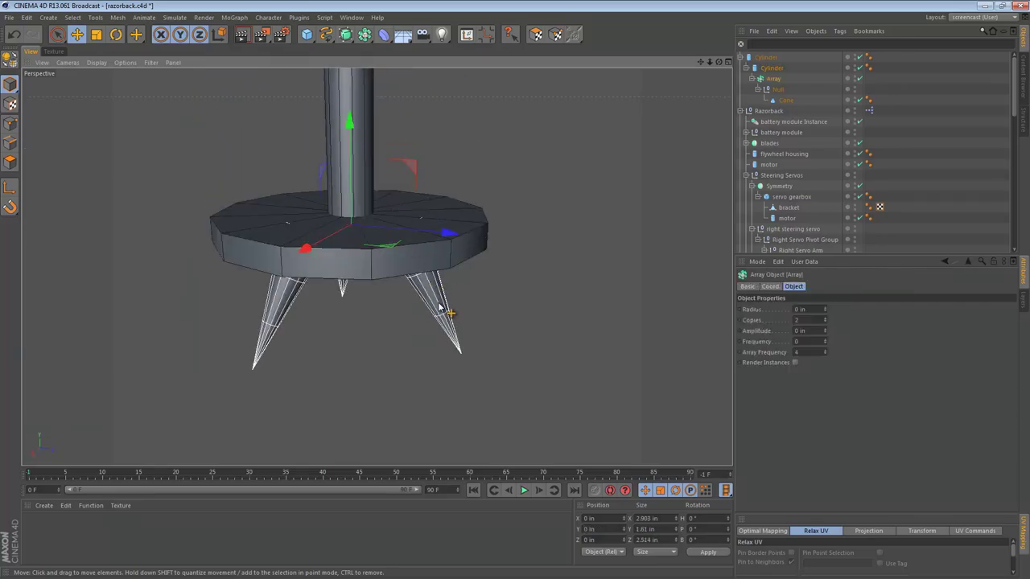
left_click(440, 307)
left_click_drag(388, 203, 390, 207)
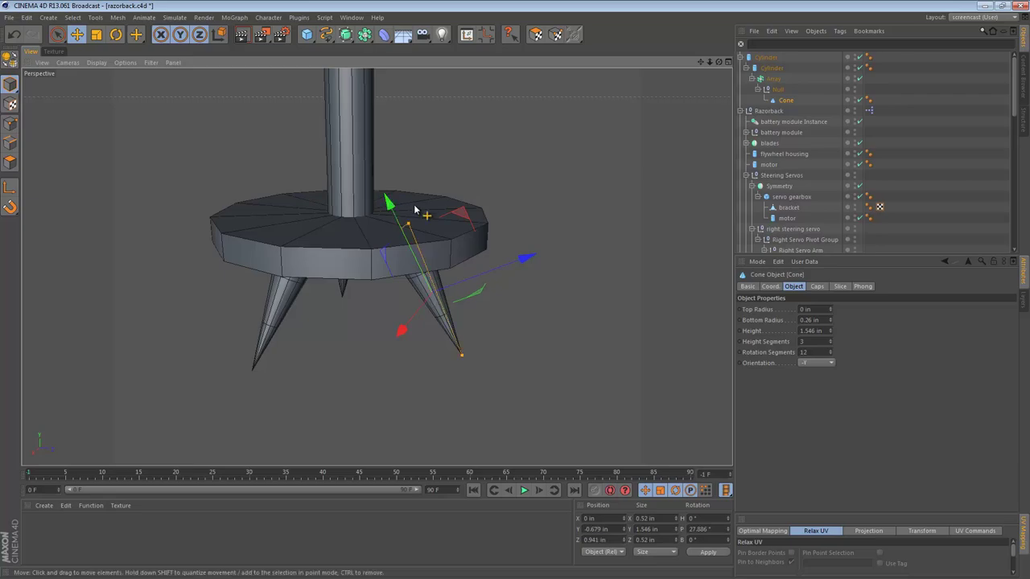
Step: In the front view, move the rod with its spiked foot up beside the motorcycle's lower body
right_click_drag(422, 205, 248, 192, "alt")
middle_click_drag(362, 154, 312, 226, "alt")
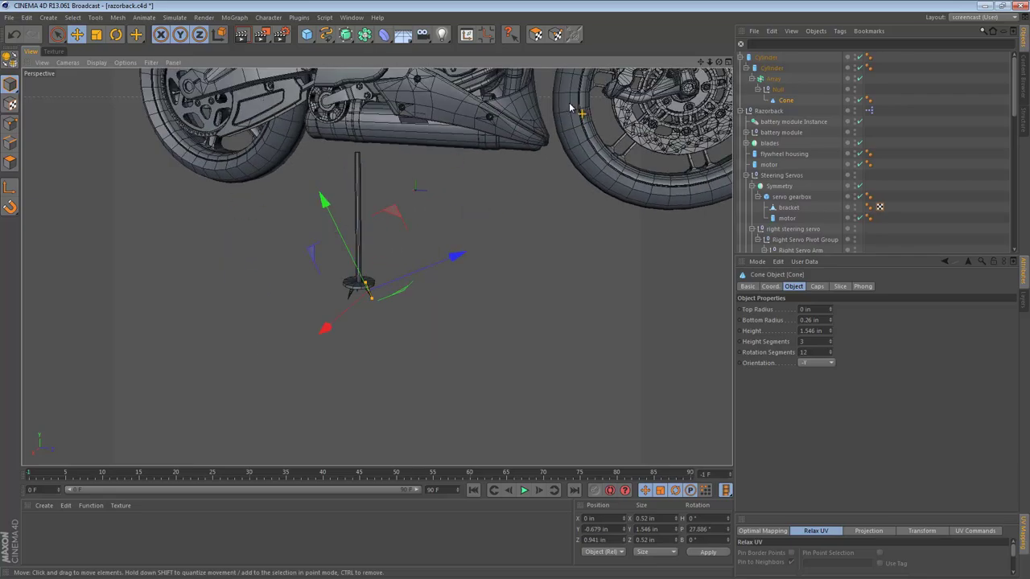
left_click(769, 58)
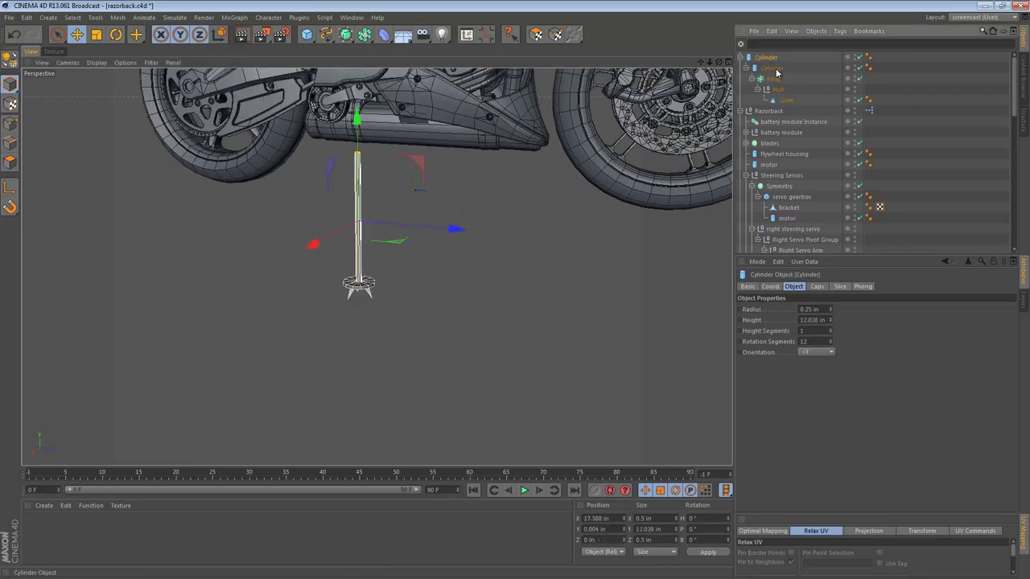
left_click(772, 68)
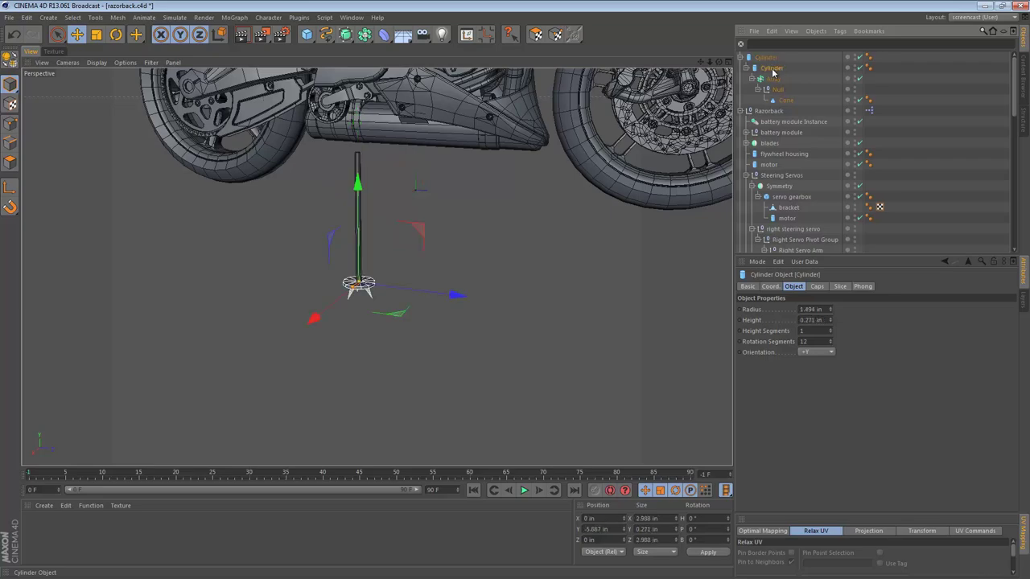
left_click(766, 58)
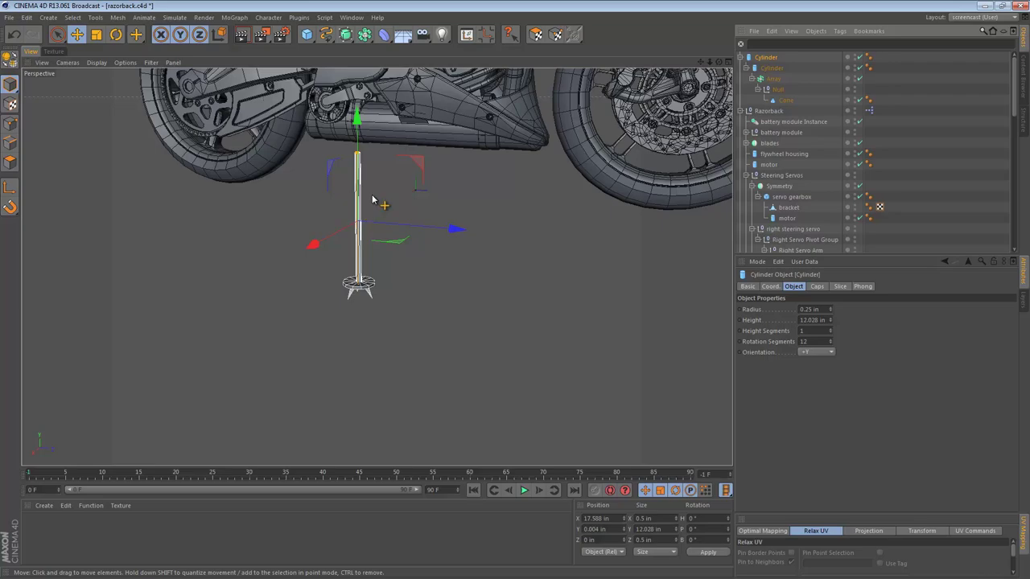
middle_click(340, 277)
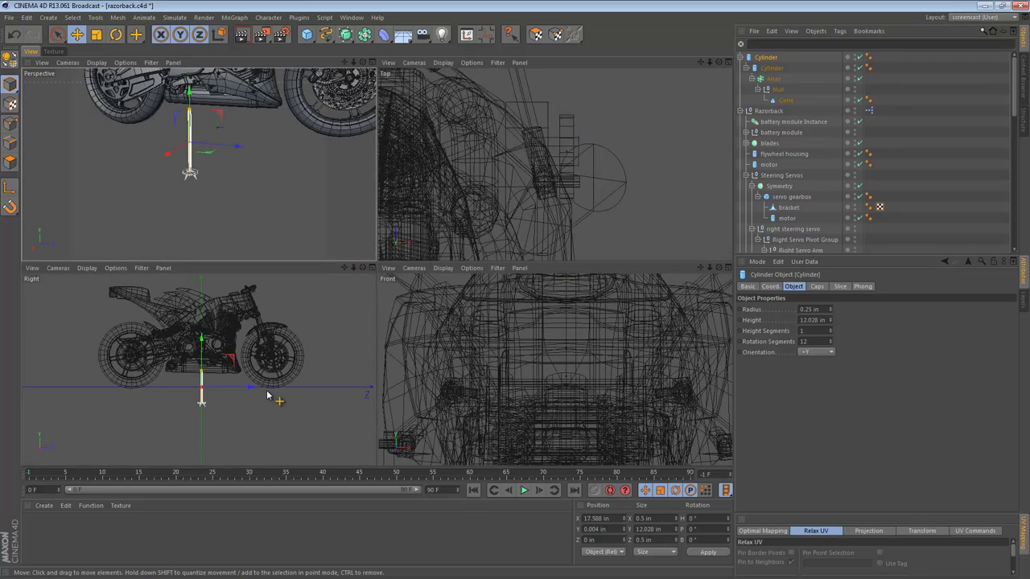
middle_click(563, 384)
right_click_drag(597, 348, 416, 352, "alt")
middle_click_drag(490, 371, 327, 169, "alt")
right_click_drag(454, 246, 522, 278, "alt")
left_click_drag(570, 333, 416, 191)
Step: Rotate the rod to a bank of about -26.5° so it leans outward from the motorcycle, and return to the perspective view
key("r")
left_click_drag(369, 249, 403, 286)
key("e")
key("r")
left_click_drag(423, 246, 410, 270)
key("e")
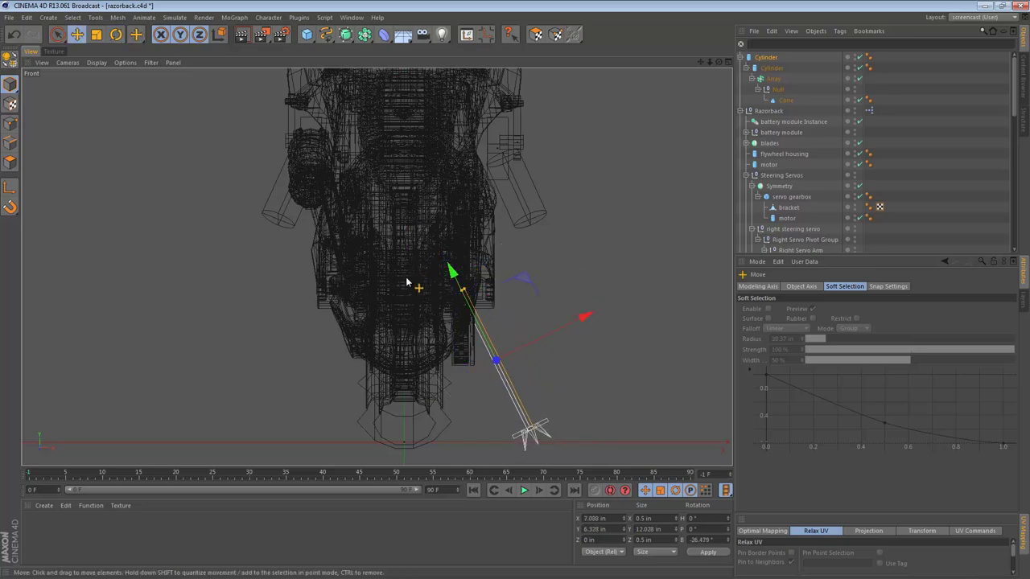
key("F1")
middle_click_drag(440, 133, 453, 238, "alt")
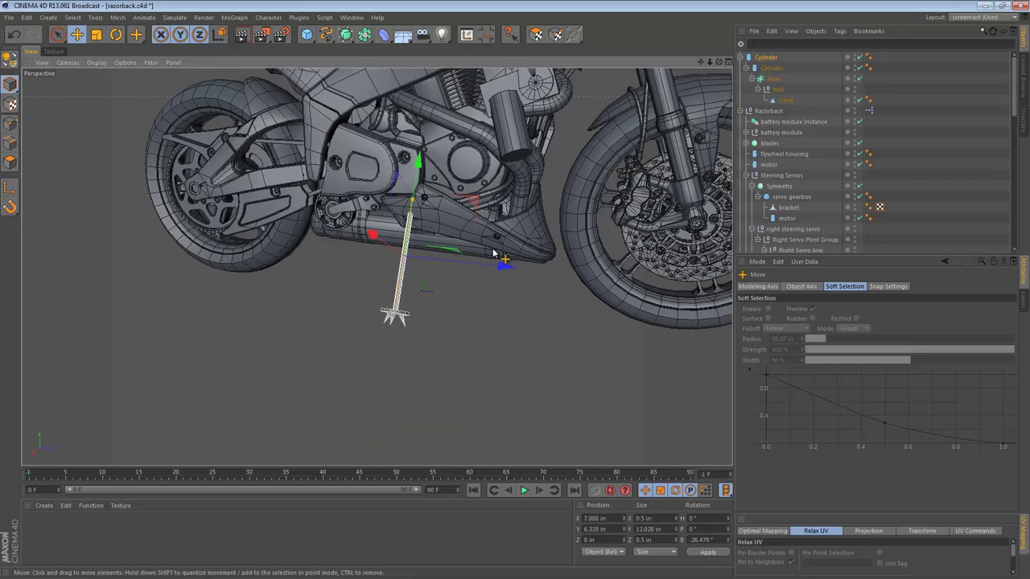
Step: Move the spiked rod rearward along the motorcycle to about Z -11.4 in
left_click_drag(507, 266, 409, 269)
key("F5")
key("F3")
Step: In the right view, rotate the rod to a pitch of about -14° so its foot angles toward the rear wheel
scroll(410, 220, "up", 4)
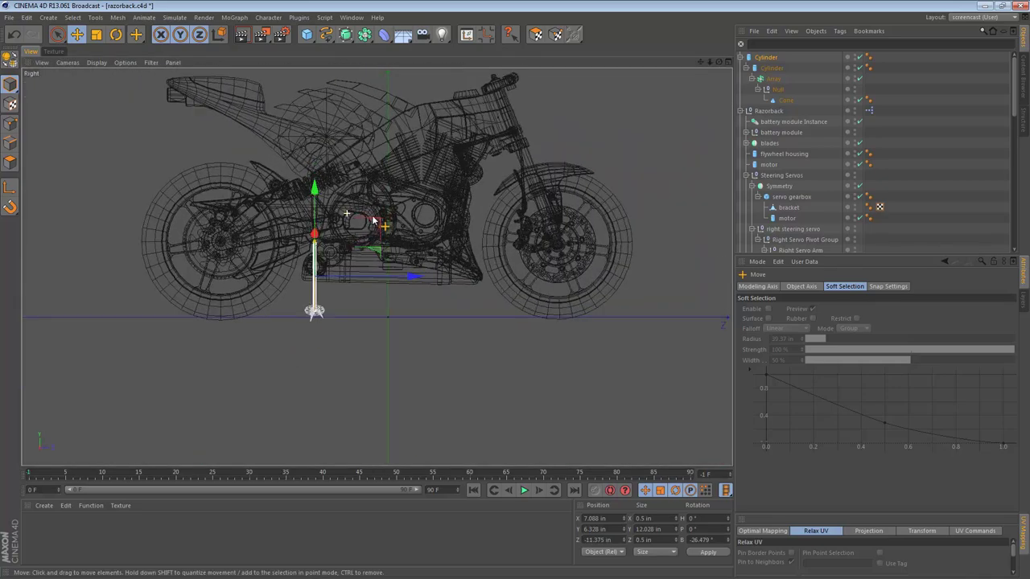
scroll(412, 285, "up", 3)
scroll(439, 306, "down", 3)
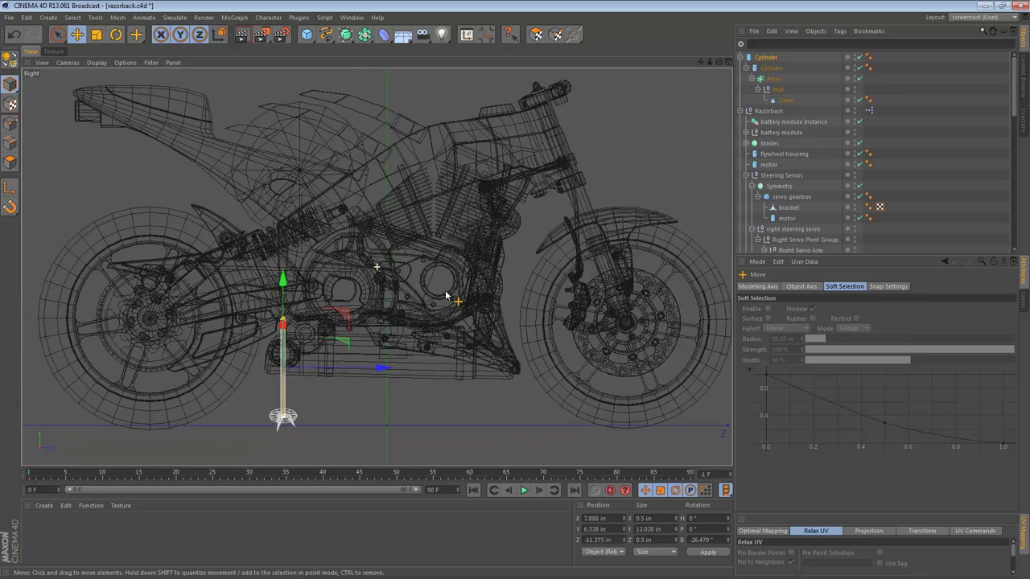
scroll(454, 300, "down", 2)
middle_click_drag(462, 300, 443, 298, "alt")
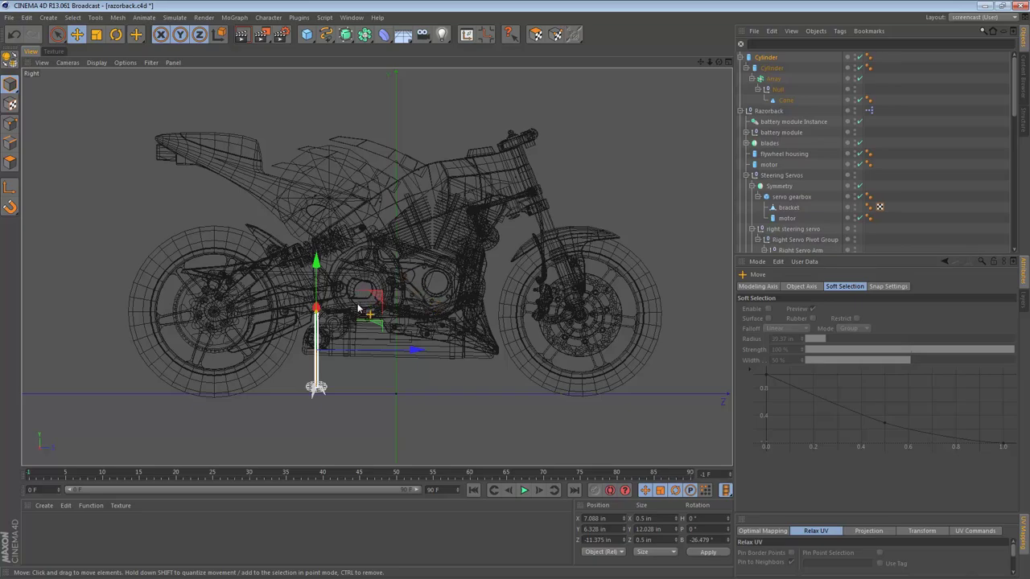
scroll(359, 295, "up", 2)
key("r")
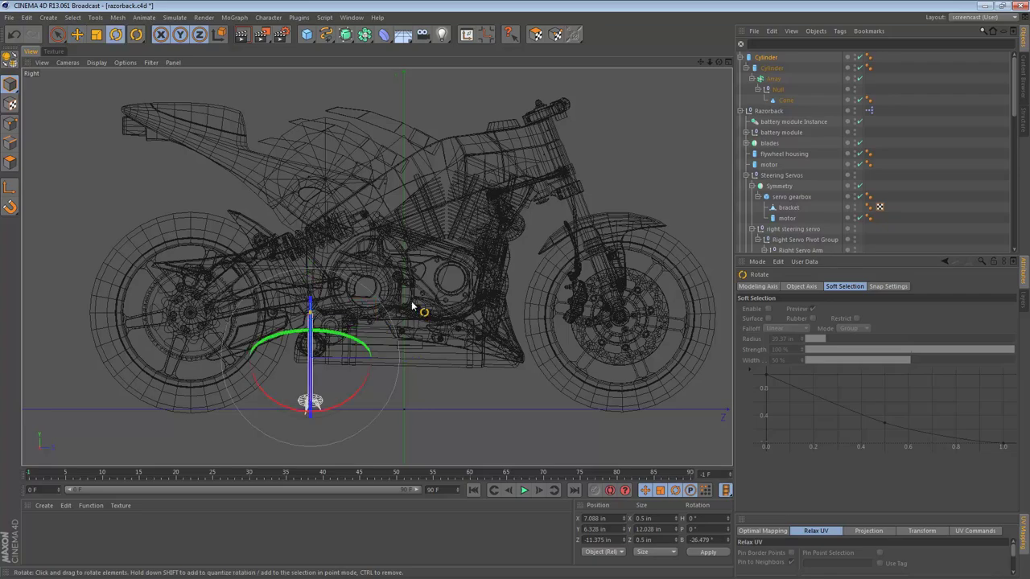
left_click_drag(443, 291, 456, 315)
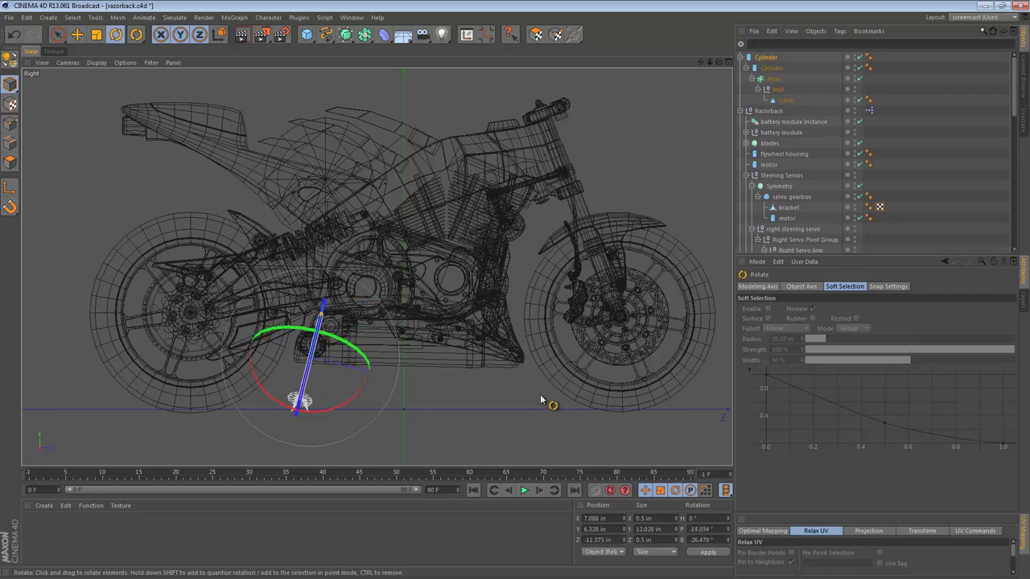
Step: Shift the angled rod slightly rearward and down to about Y 5.3 in and Z -13.1 in, and return to the perspective view
key("e")
left_click_drag(494, 354, 483, 353)
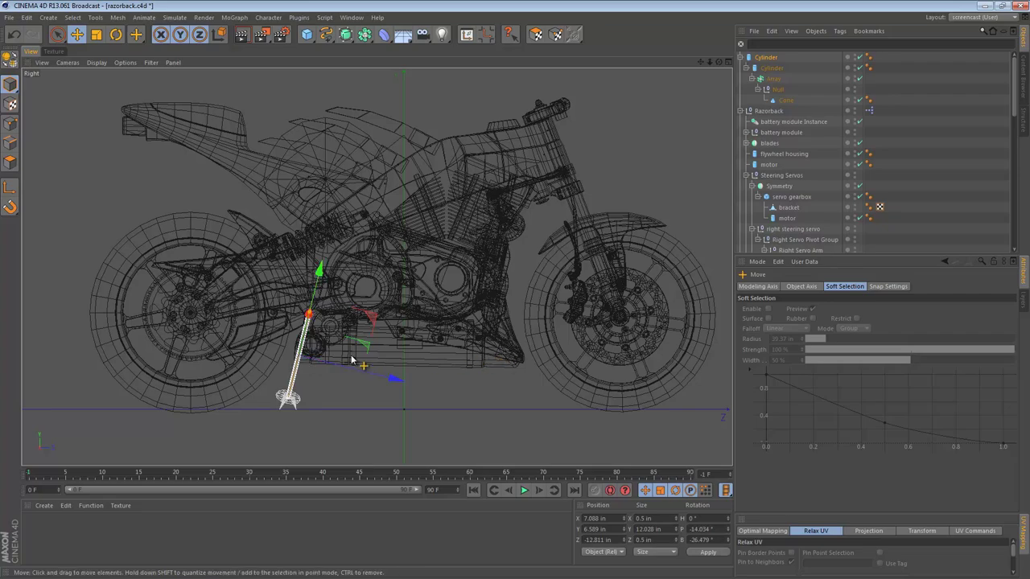
left_click_drag(321, 270, 466, 217)
key("F1")
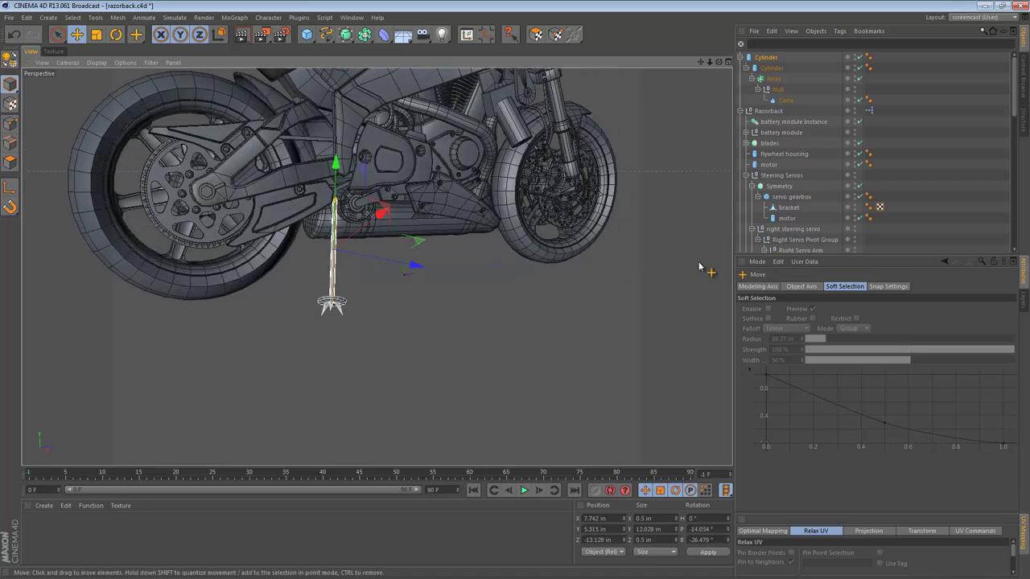
Step: In the right view, raise the rod to about Y 6.1 in so its spikes sit near ground level
middle_click(515, 251)
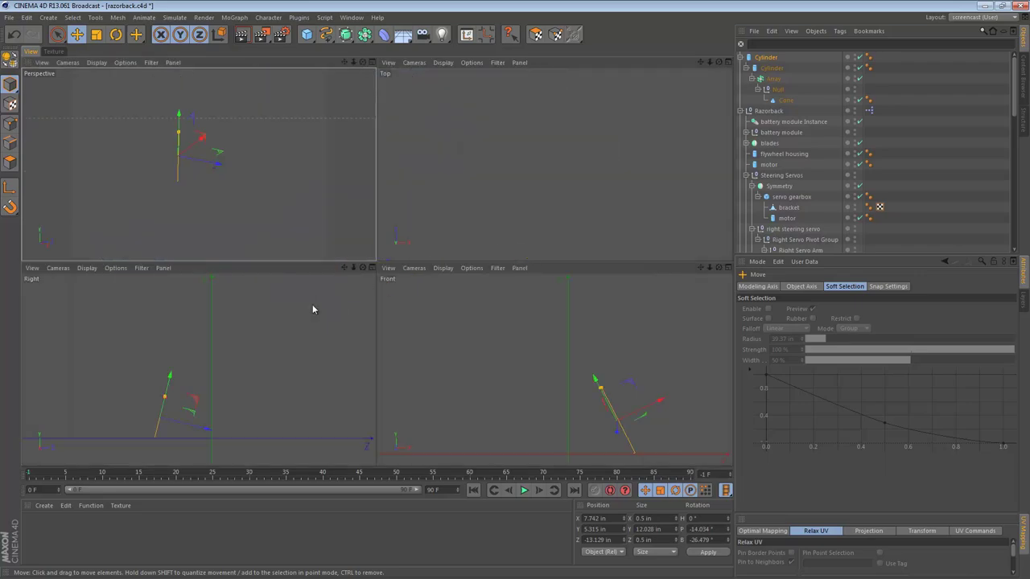
middle_click(313, 308)
scroll(404, 328, "up", 3)
middle_click_drag(404, 328, 407, 251, "alt")
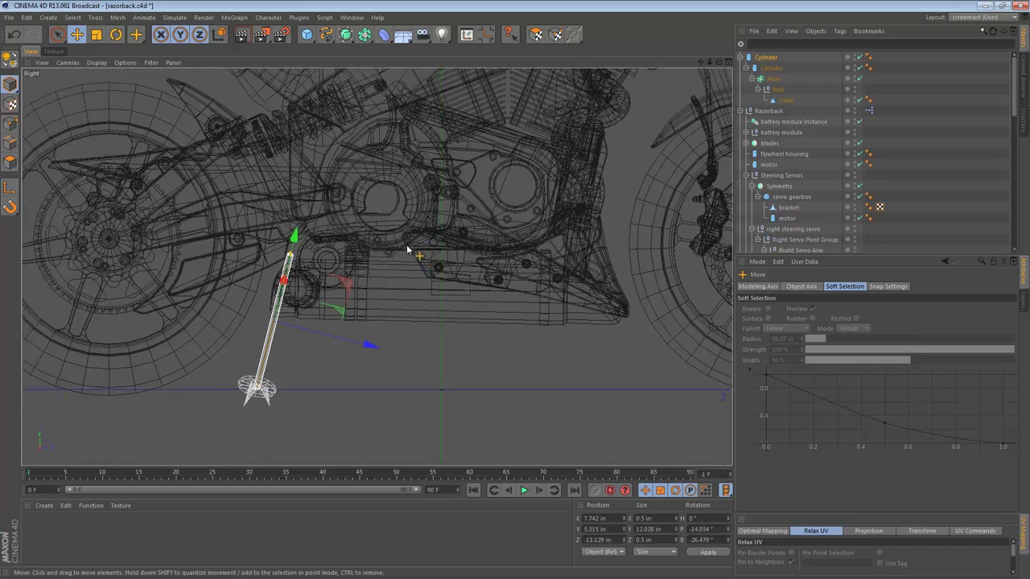
left_click_drag(367, 245, 367, 236)
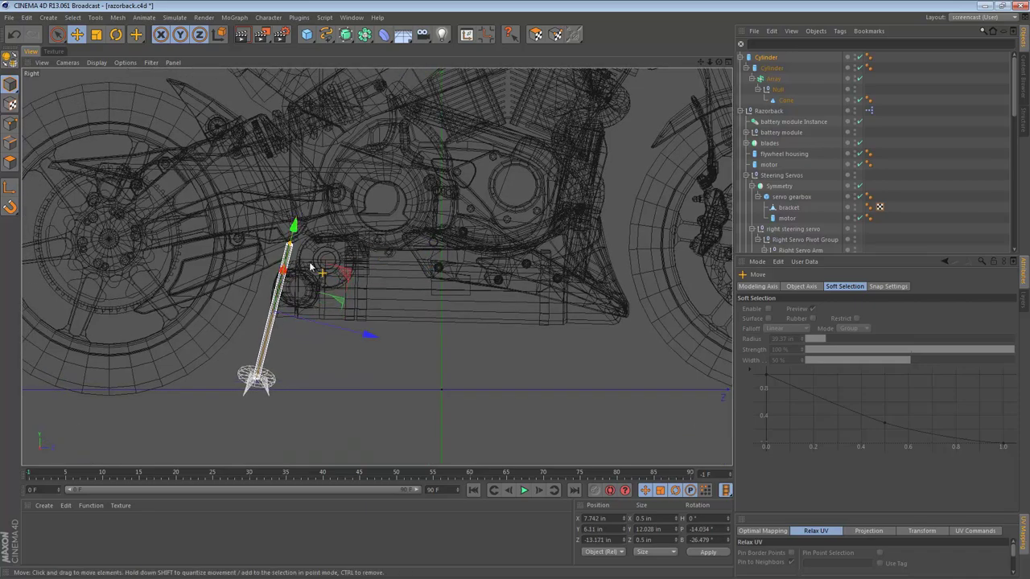
right_click_drag(319, 228, 299, 233, "alt")
scroll(297, 238, "down", 3)
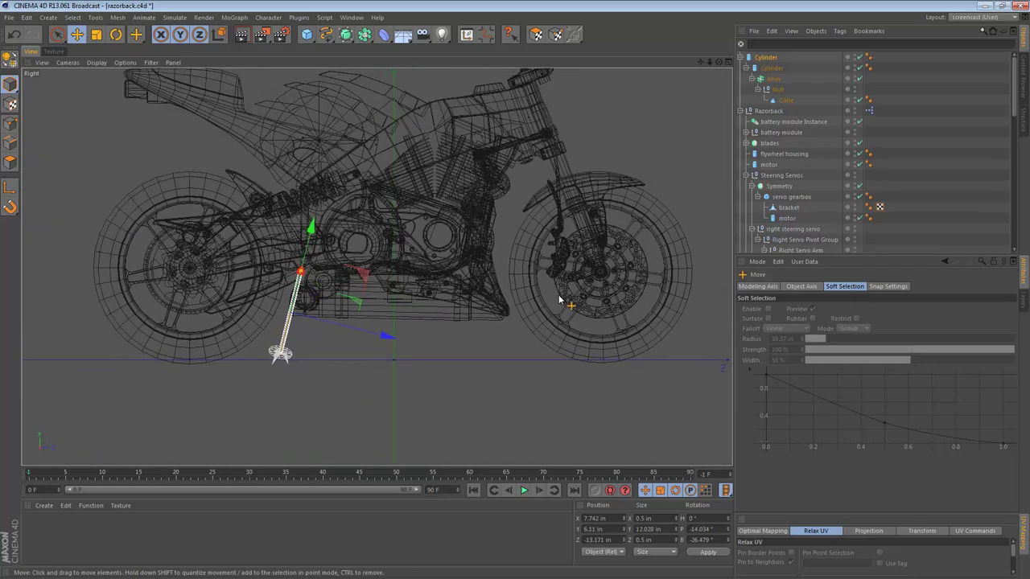
Step: In the front view, increase the rod's outward bank to about -29.7° and move it outward to about X 8.3 in
middle_click(521, 300)
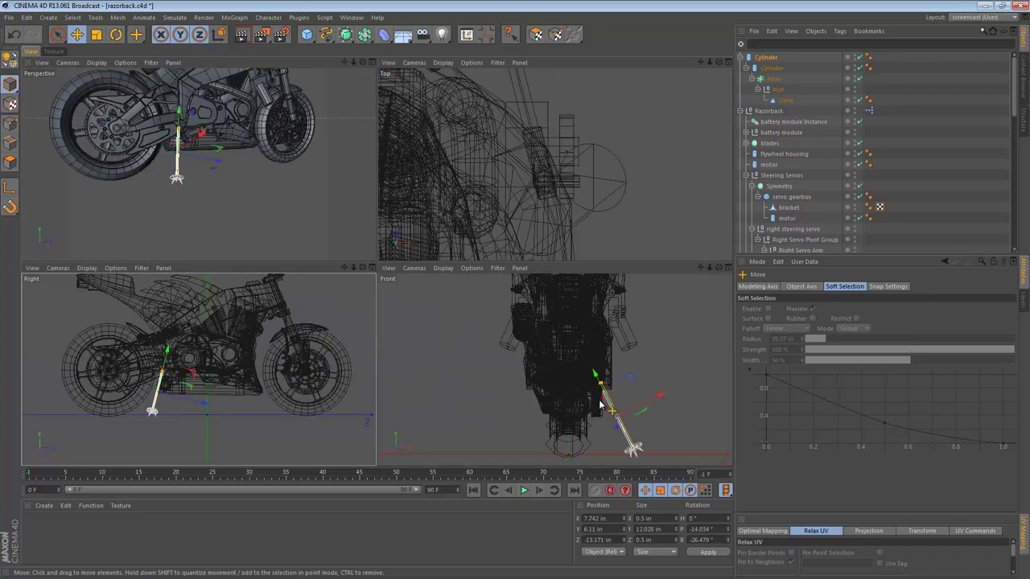
middle_click(627, 402)
scroll(620, 356, "up", 2)
key("r")
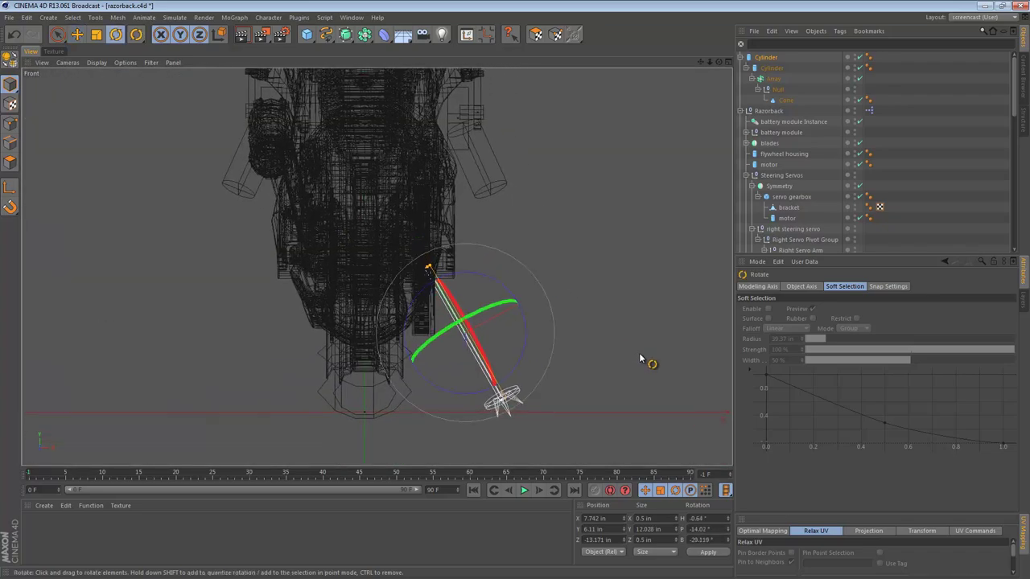
key("e")
left_click_drag(640, 354, 626, 358)
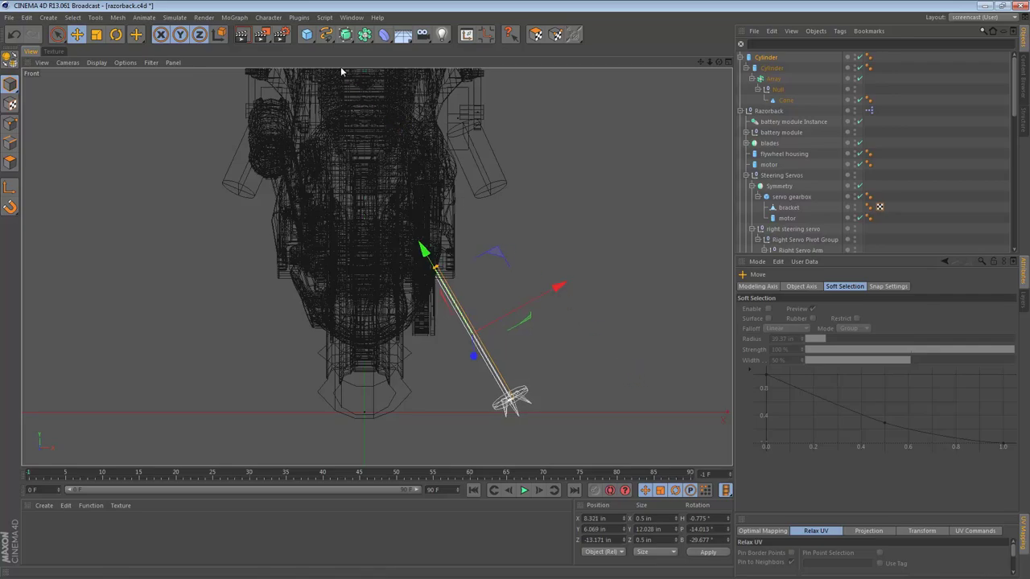
Step: Add a new cylinder and match its position and rotation to the spiked rod with the Transfer tool
left_click_drag(313, 42, 523, 48)
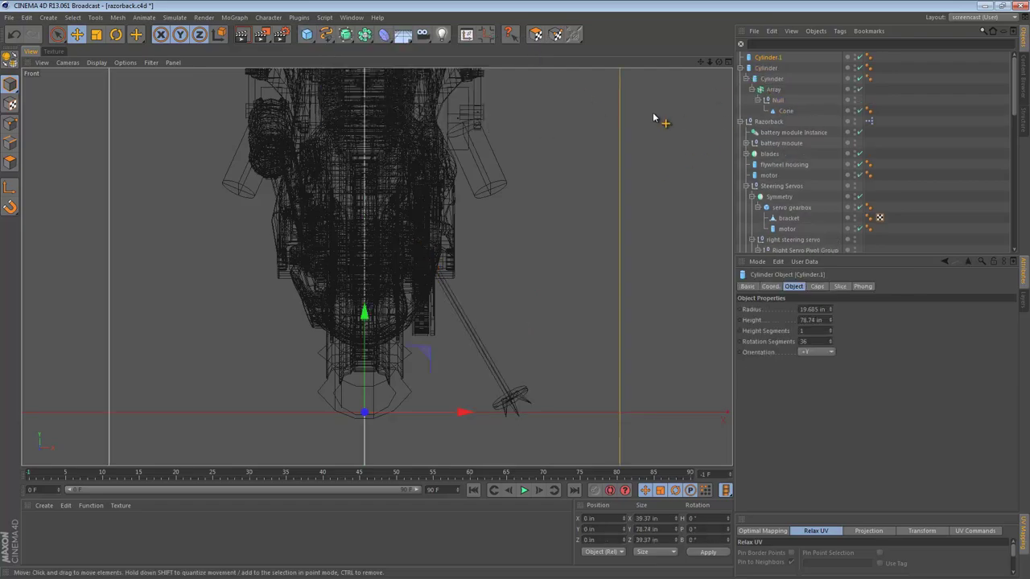
key("shift+t")
left_click_drag(764, 69, 768, 135)
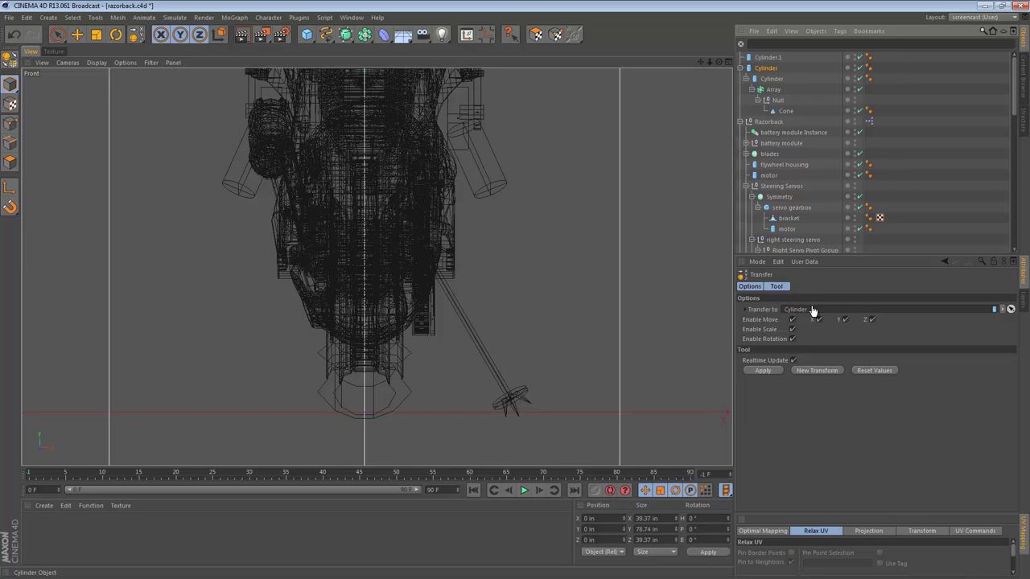
left_click(774, 370)
Step: Resize the new cylinder to about 1.8 in across and 8.9 in long, and slide it up the rod's axis as a sleeve
key("t")
left_click_drag(634, 193, 234, 289)
scroll(413, 319, "up", 3)
key("e")
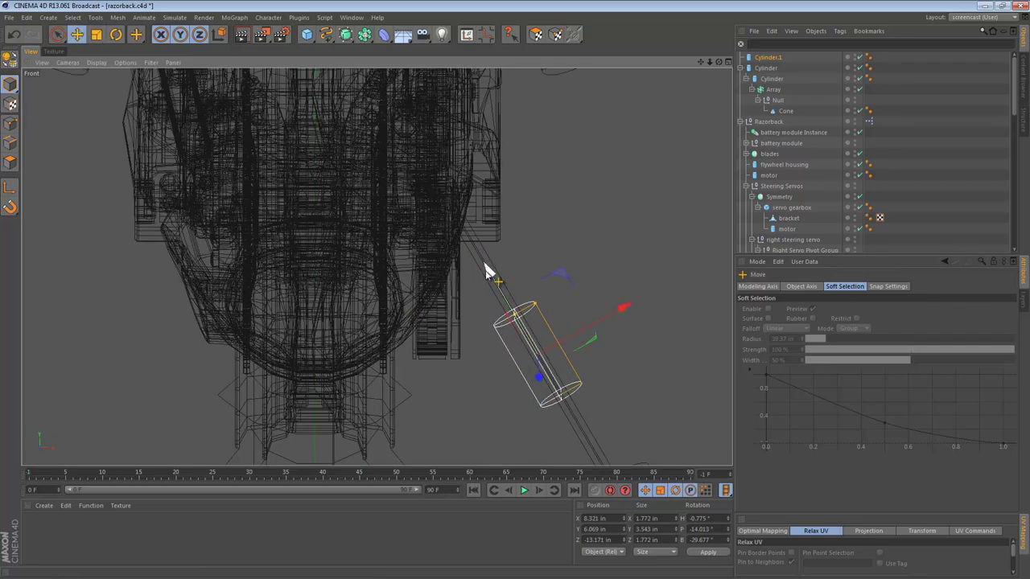
left_click_drag(490, 269, 448, 199)
key("F1")
left_click_drag(345, 187, 357, 202, "alt")
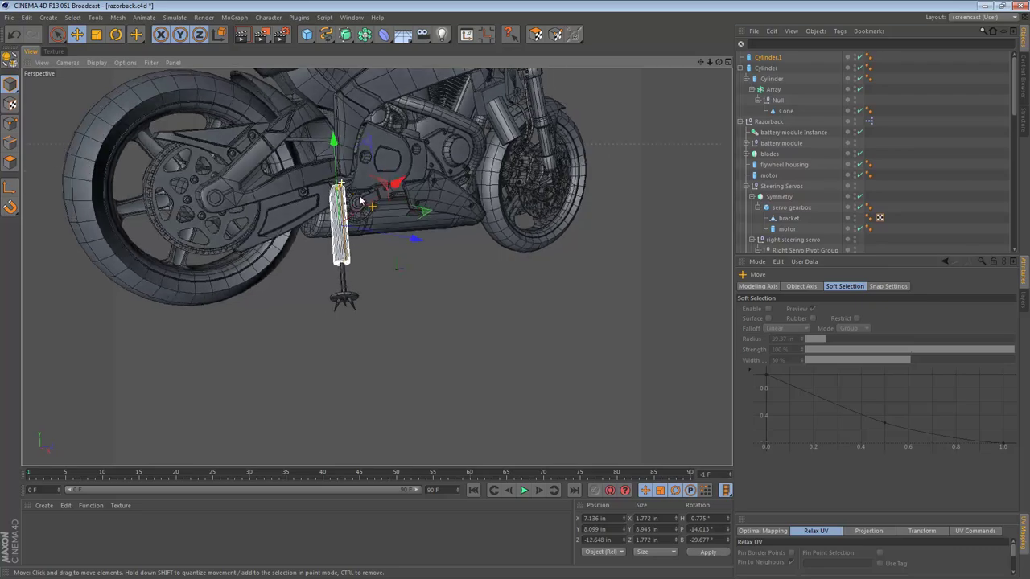
Step: Shorten the sleeve cylinder to about 7.6 in and slide it up the rod to about Y 8.9 in
right_click_drag(358, 202, 397, 197, "alt")
left_click_drag(396, 194, 309, 189, "alt")
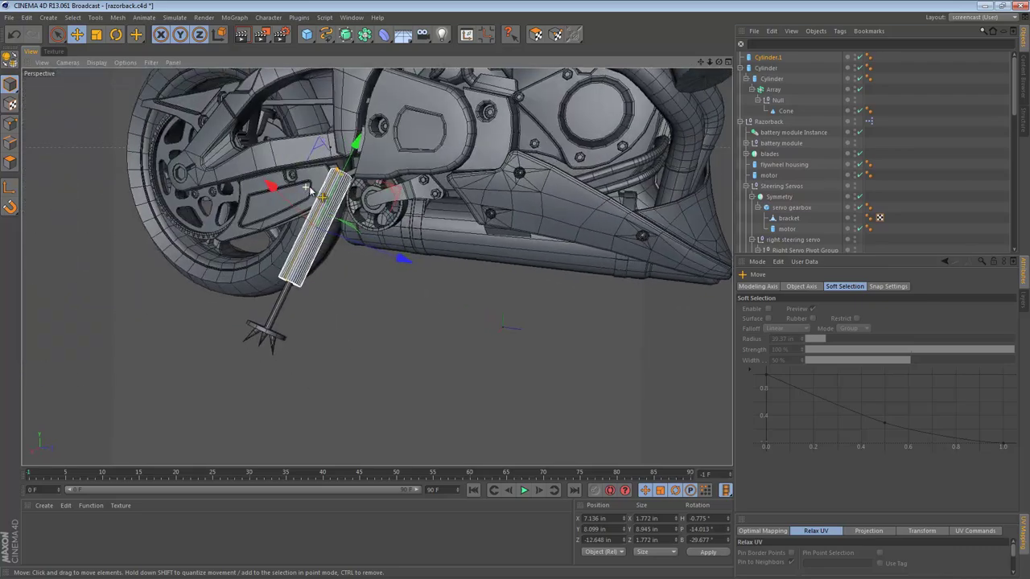
right_click_drag(308, 190, 346, 187, "alt")
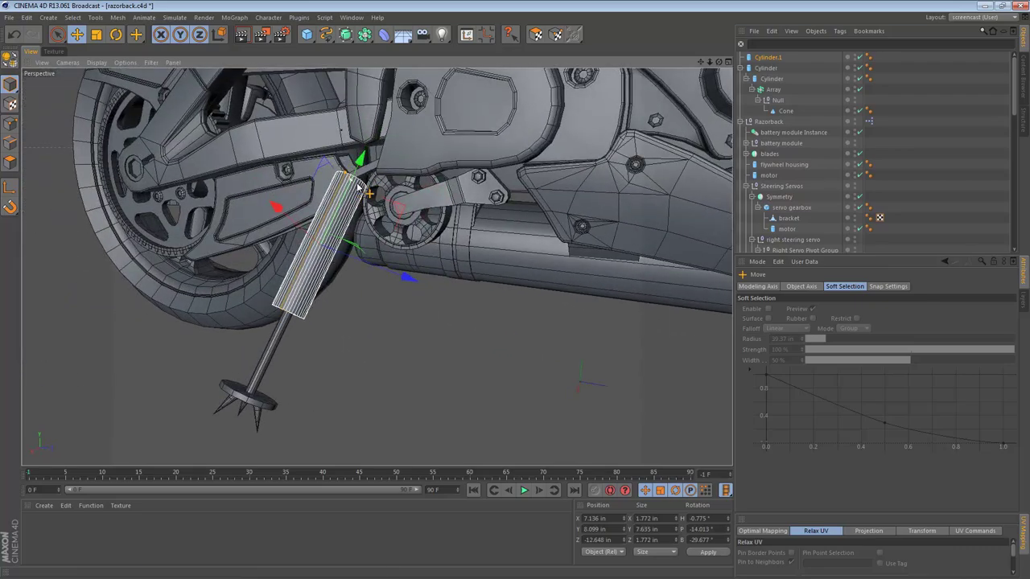
mouse_move(360, 161)
left_mouse_down()
mouse_move(454, 97)
mouse_move(366, 157)
left_mouse_up()
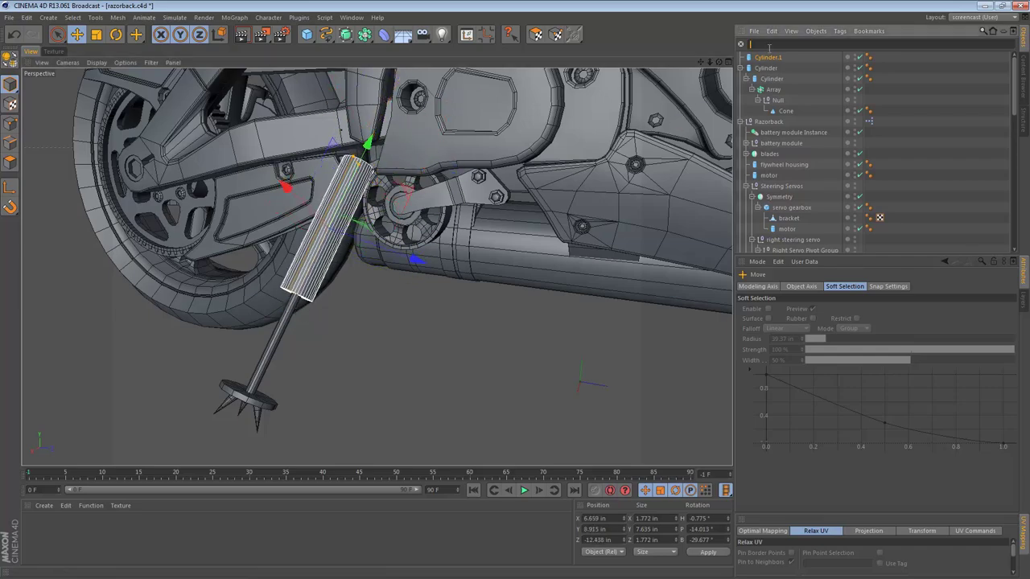
Step: Set the sleeve cylinder's rotation segments to 12
left_click(768, 57)
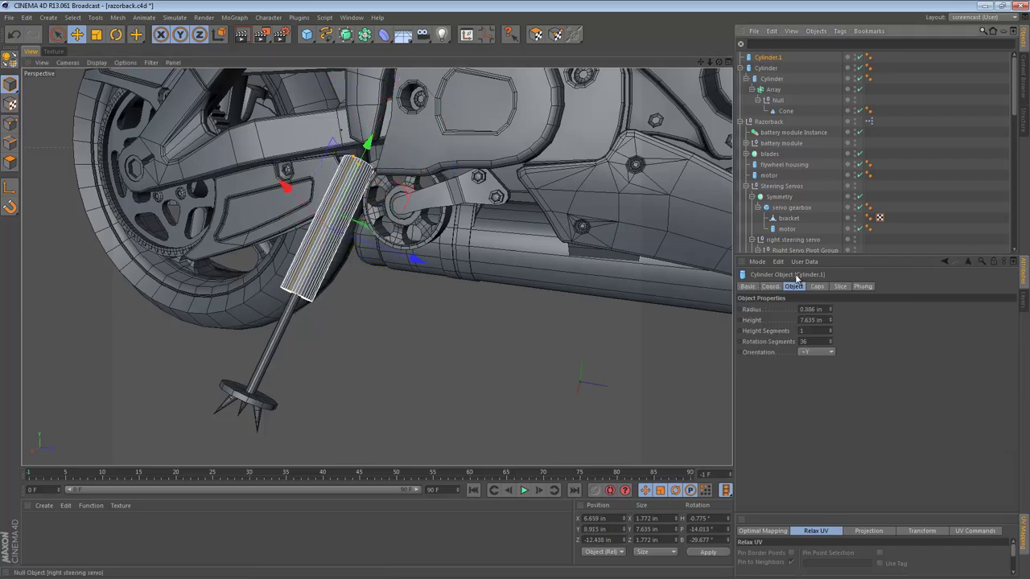
left_click(815, 341)
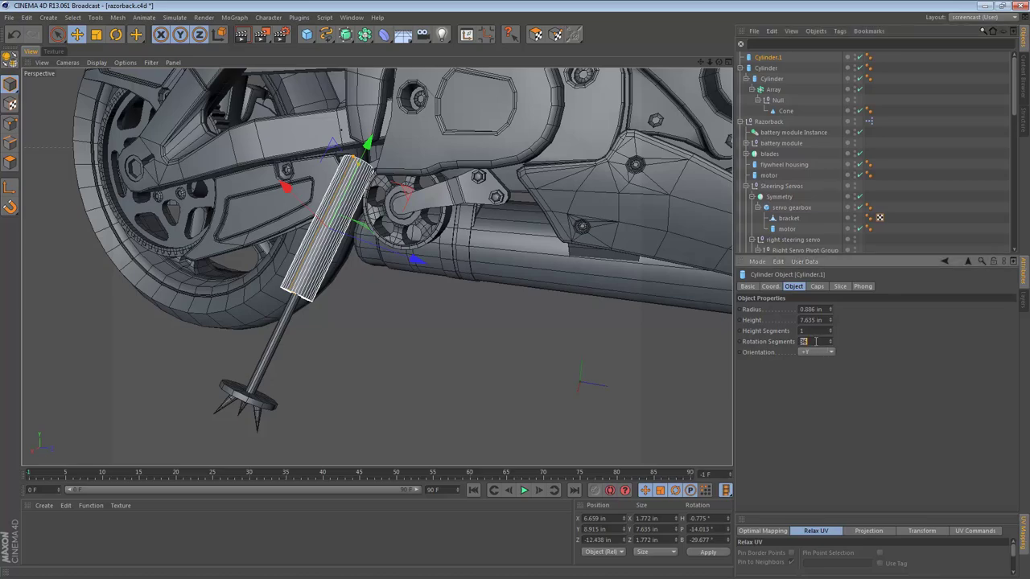
type("12")
key("Return")
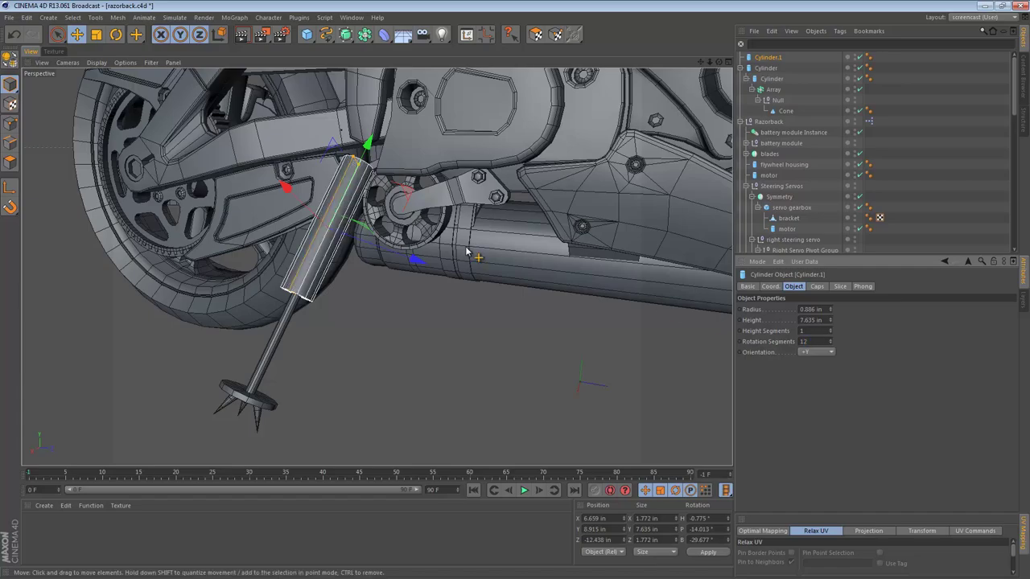
Step: Lengthen the sleeve cylinder to about 11.8 in and slide it down the rod close to the disc foot
left_click_drag(480, 258, 237, 239, "alt")
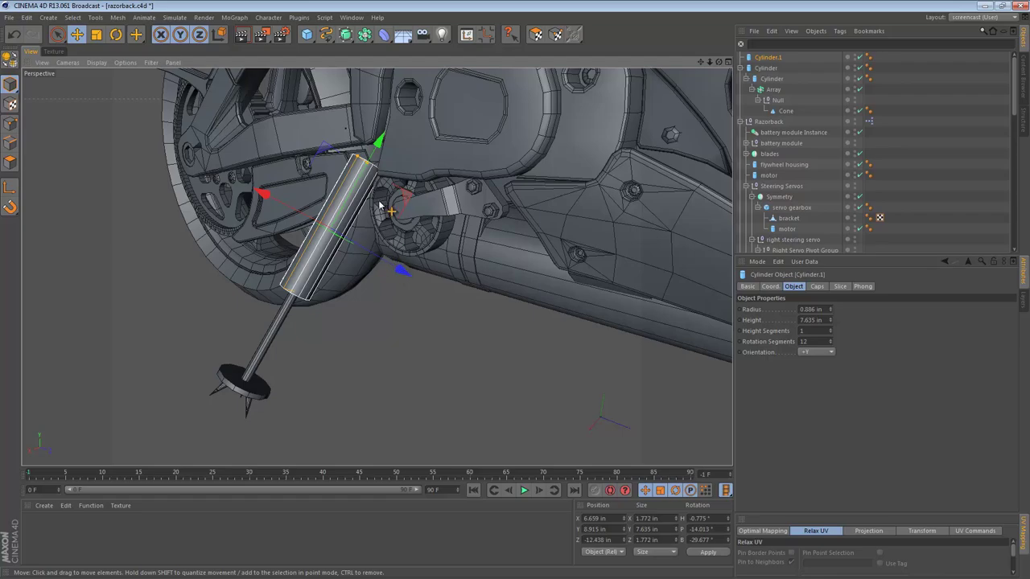
left_click_drag(387, 149, 505, 173)
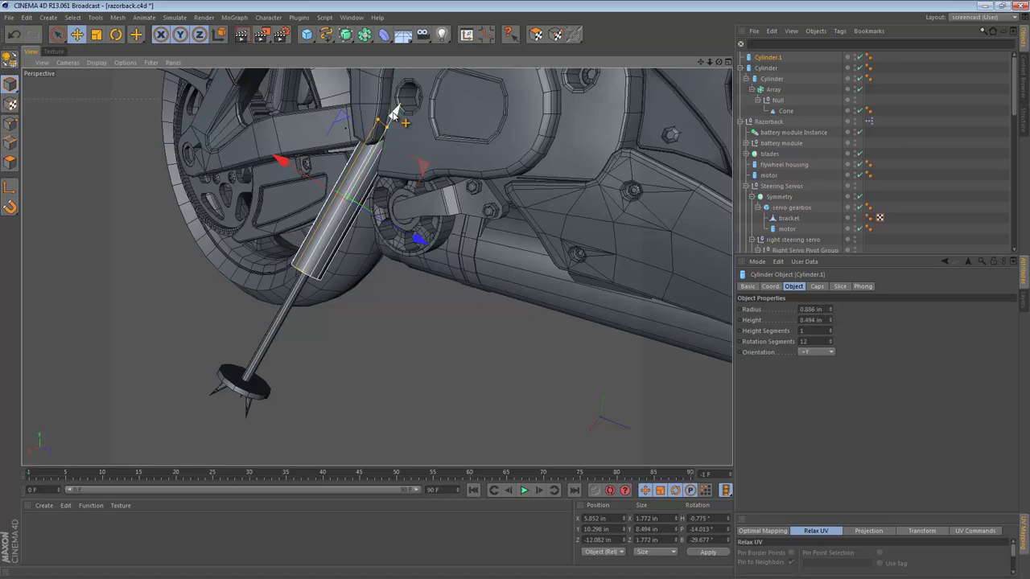
left_click_drag(394, 116, 364, 196)
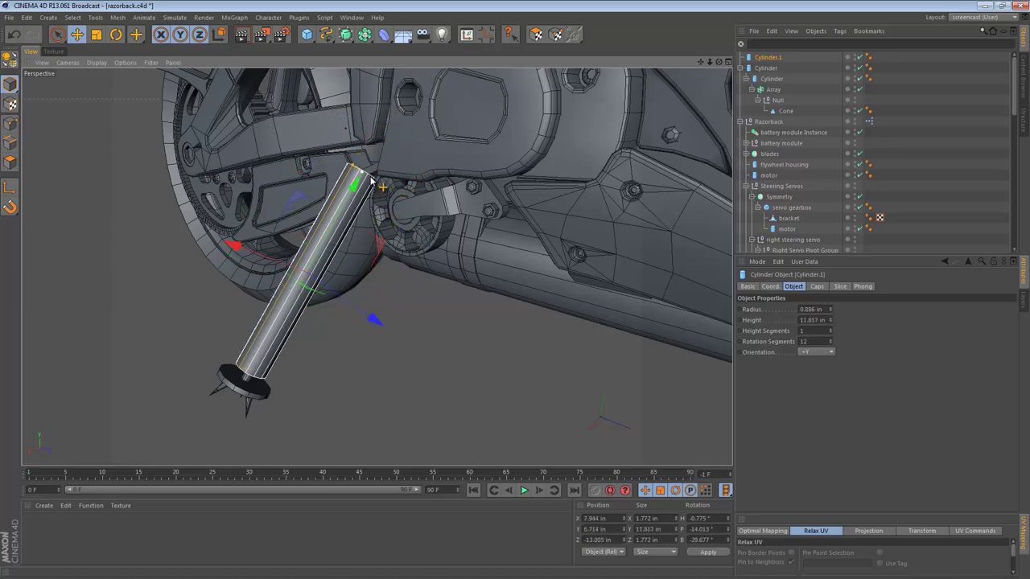
Step: Slide the sleeve cylinder along the rod's axis up into the motorcycle frame, to about Y 14.2 in
left_click_drag(371, 182, 477, 106)
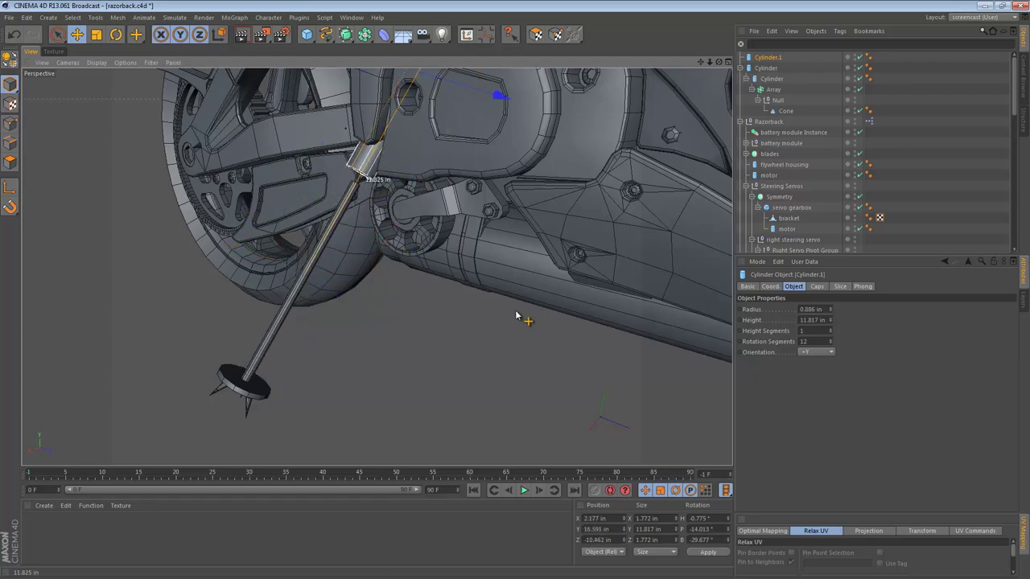
left_click_drag(511, 323, 493, 284)
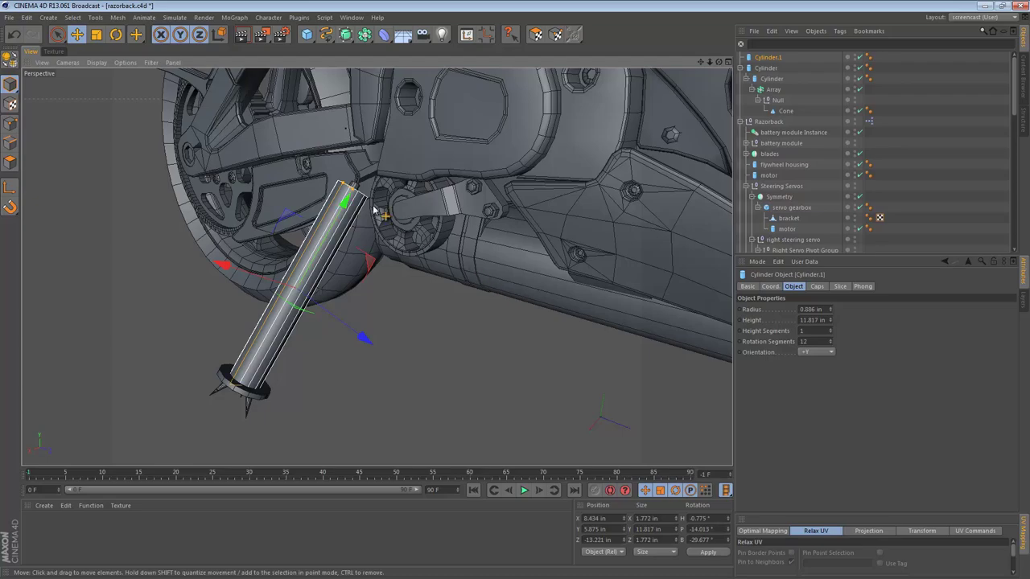
left_click_drag(345, 204, 403, 117)
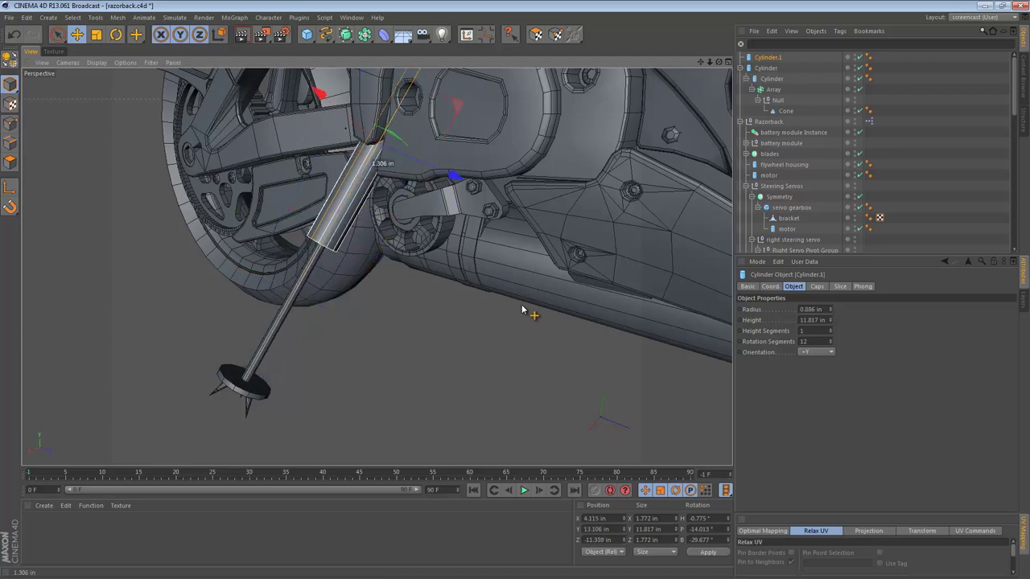
left_click_drag(515, 316, 516, 313)
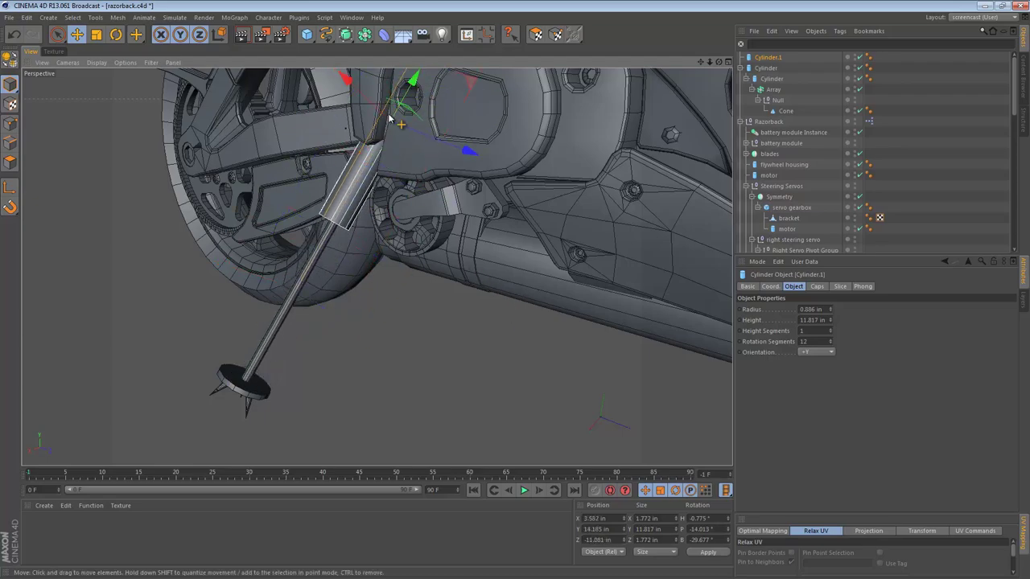
Step: Slide the spiked rod up its own axis into the sleeve, to about Y 13.6 in, and inspect the retracted position around the rear wheel
left_click_drag(360, 161, 435, 219, "alt")
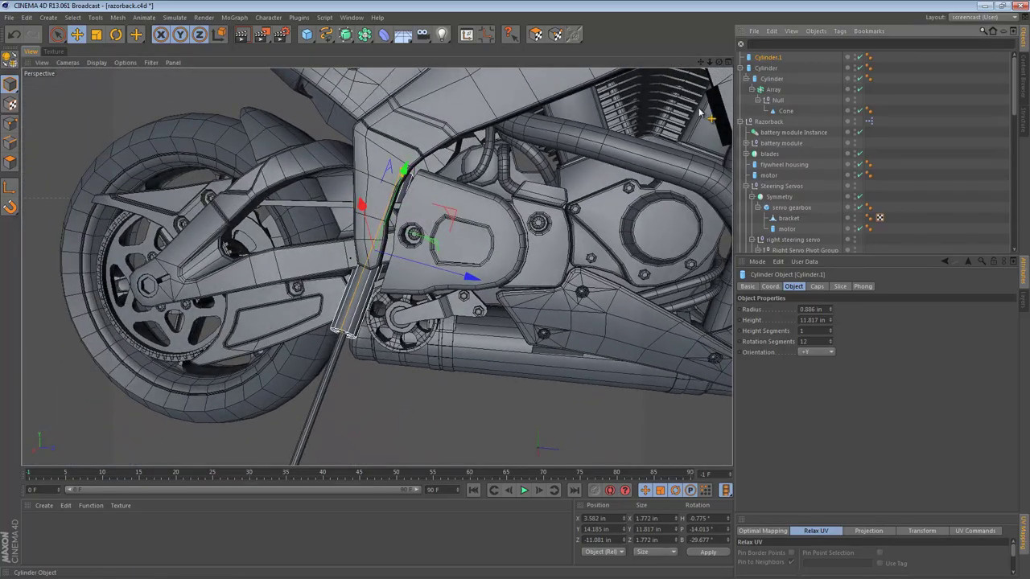
right_click_drag(508, 202, 423, 242, "alt")
left_click_drag(424, 242, 595, 229, "alt")
left_click(432, 339)
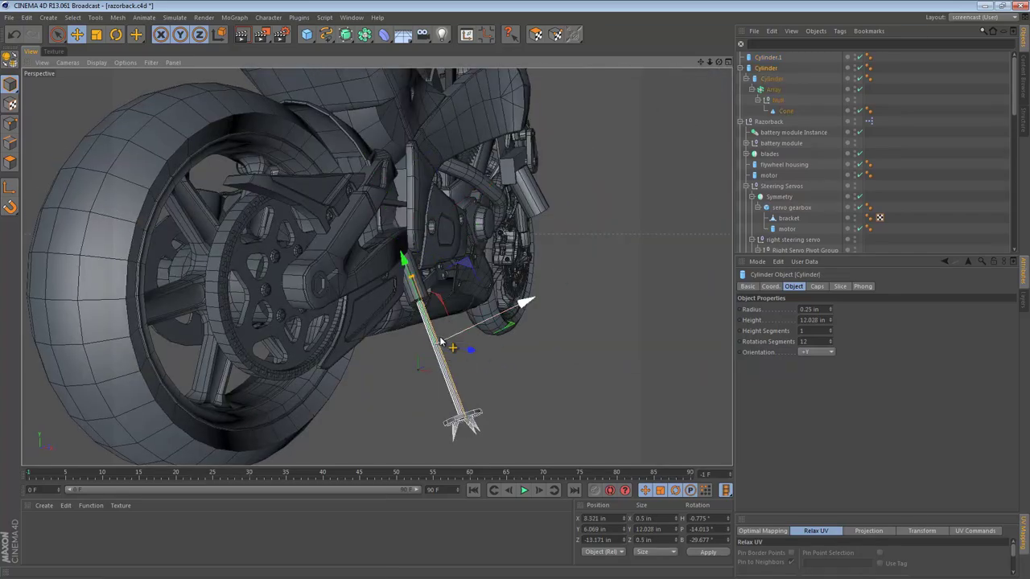
left_click_drag(423, 252, 496, 233)
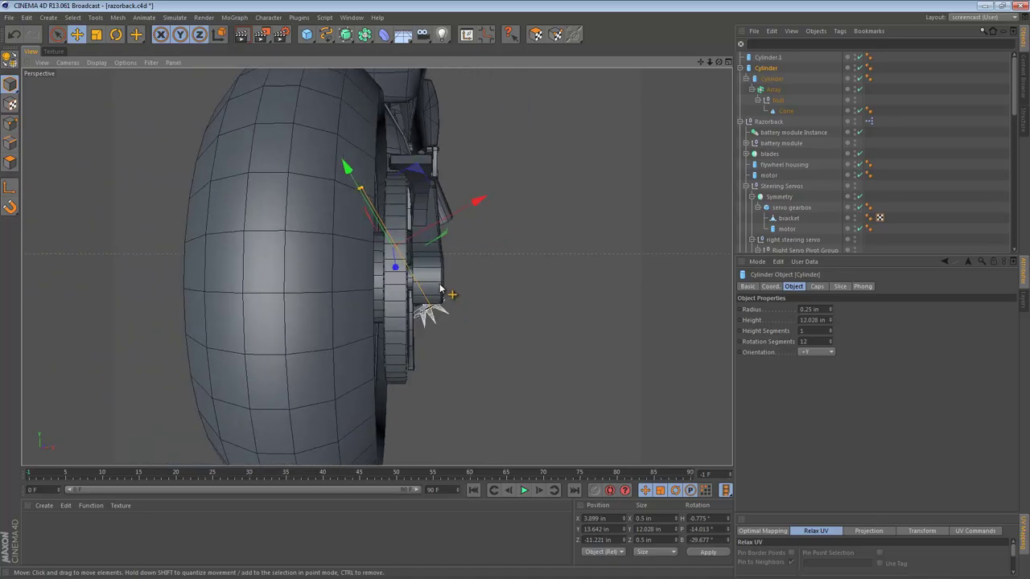
left_click_drag(425, 219, 303, 217, "alt")
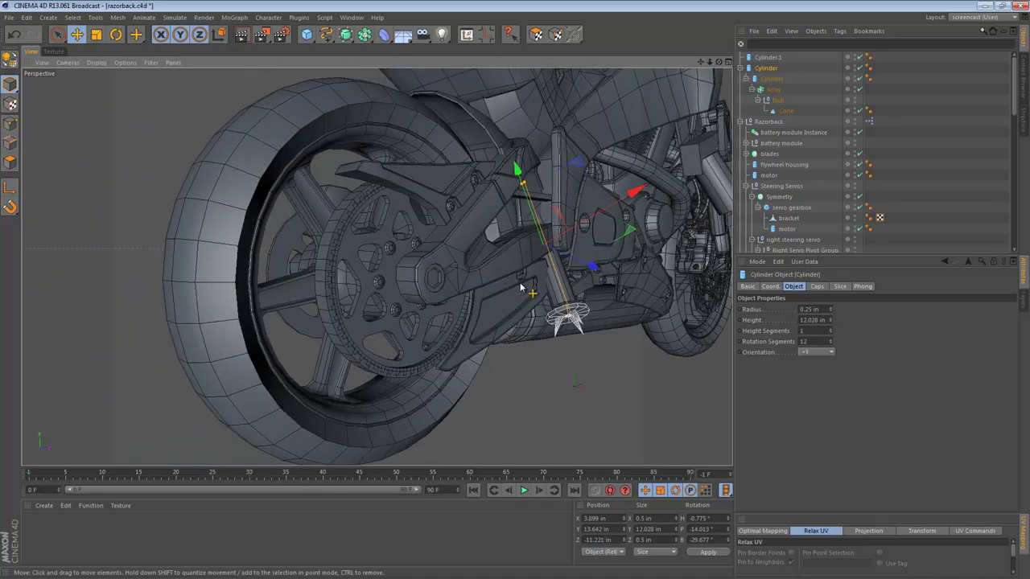
Step: Slide the spiked rod down its own axis out of the sleeve, to about Y 6.1 in
left_click_drag(518, 172, 552, 270)
middle_click_drag(604, 271, 432, 219, "alt")
left_click_drag(431, 218, 477, 238, "alt")
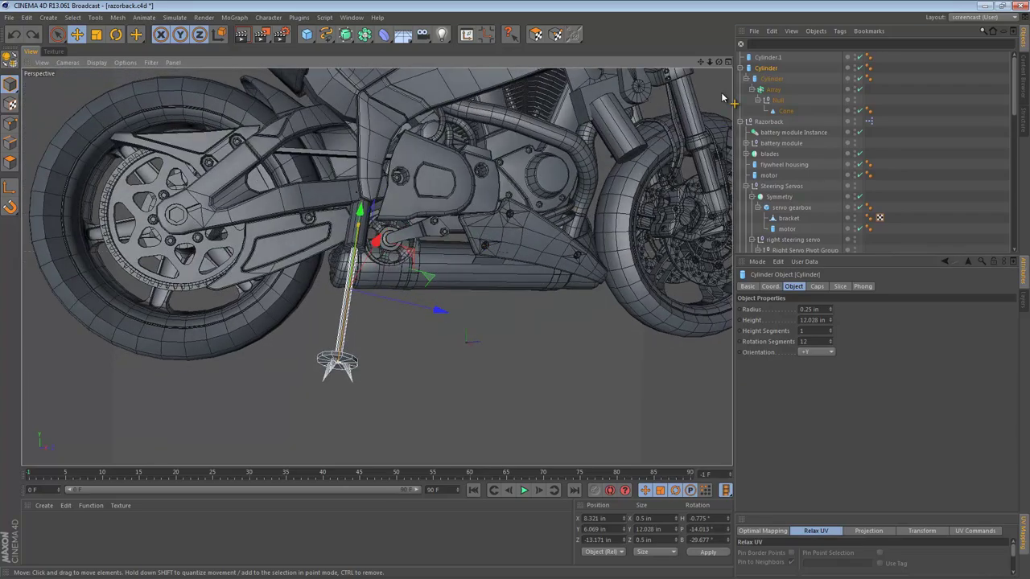
Step: Make the spiked rod and its foot a child of the sleeve cylinder
left_click(768, 58)
left_click_drag(772, 61, 769, 59)
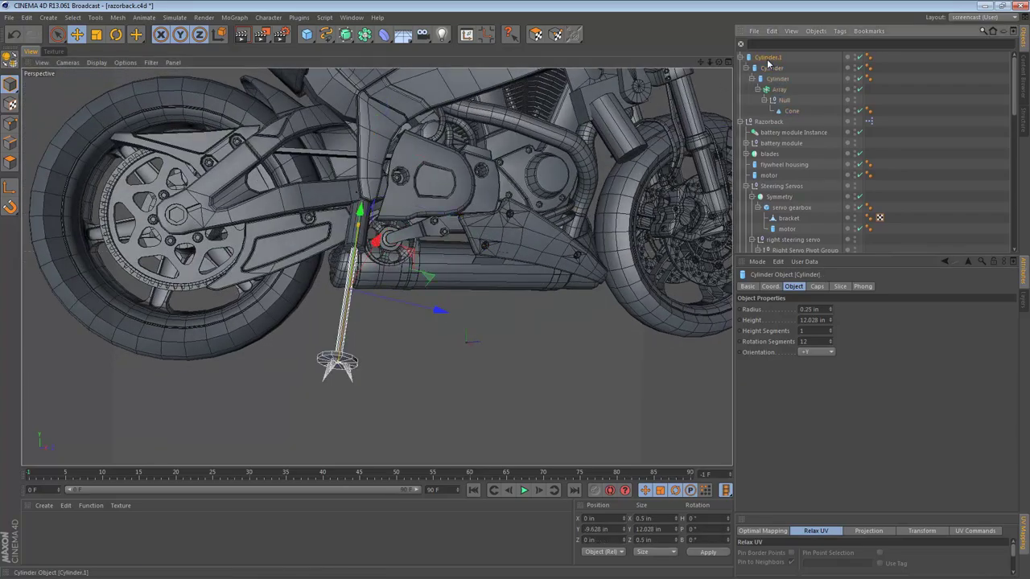
left_click_drag(413, 232, 386, 241, "alt")
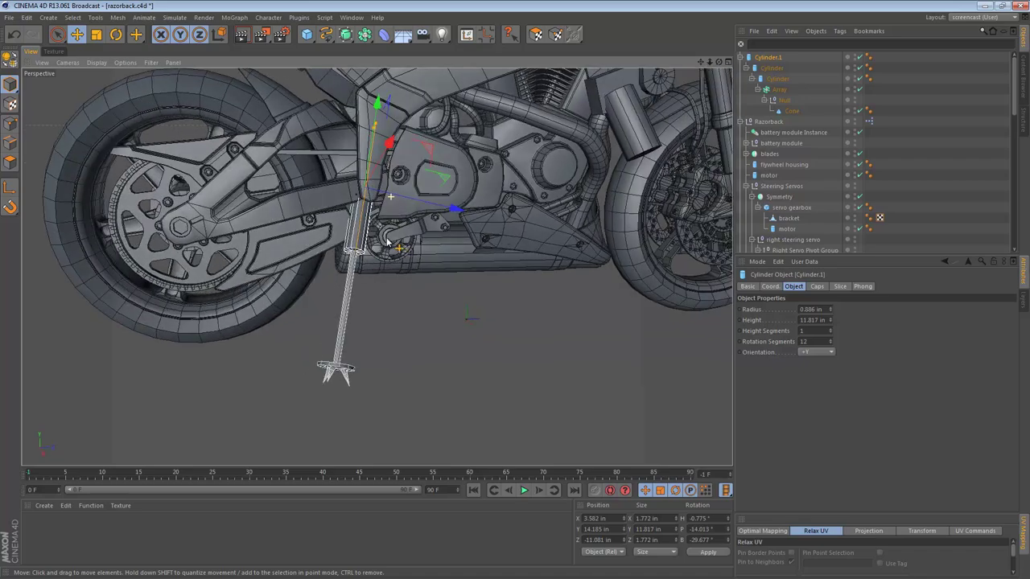
Step: Rename the sleeve, rod, disc foot and array as Ram, Piston, Spreader and Spikes, and collapse the hierarchy below Piston
double_click(772, 58)
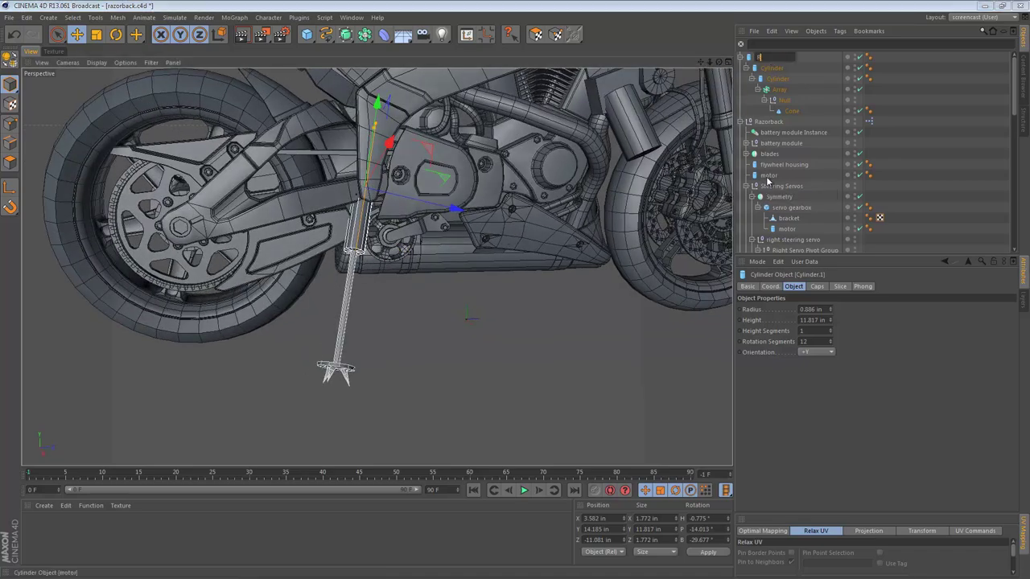
type("Ram")
key("Tab")
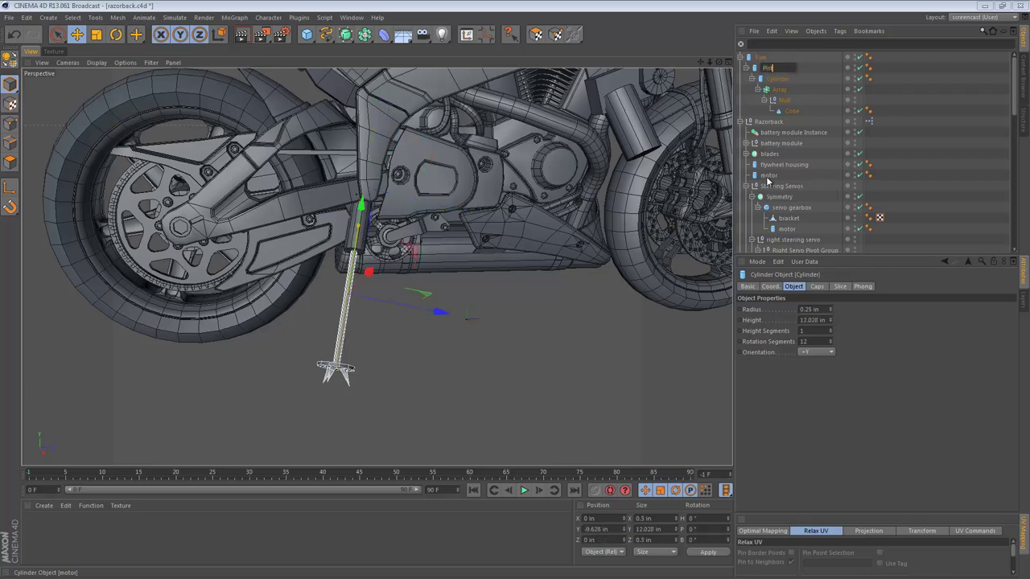
key("Tab")
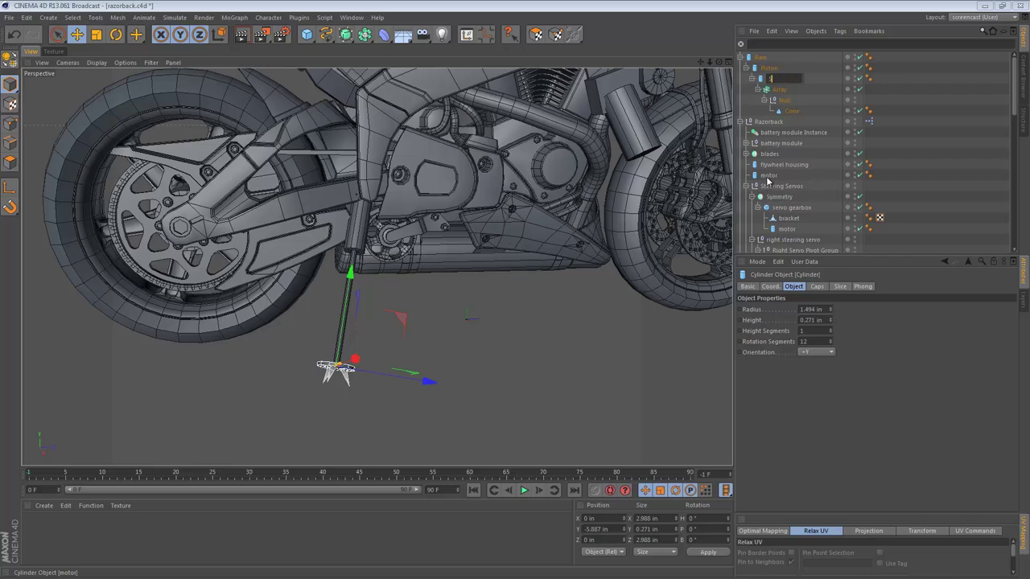
type("Spreader")
key("Tab")
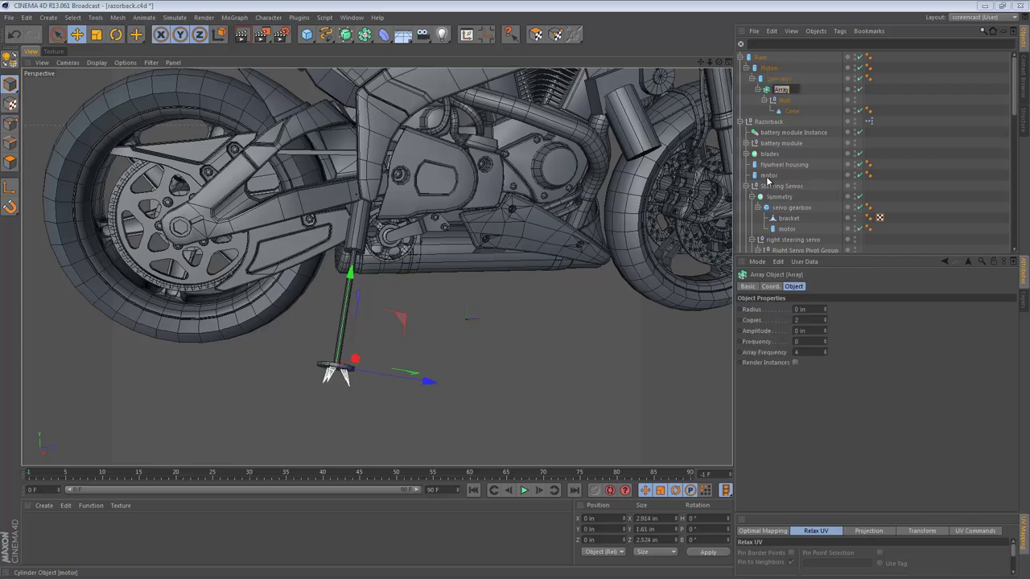
type("Spikes")
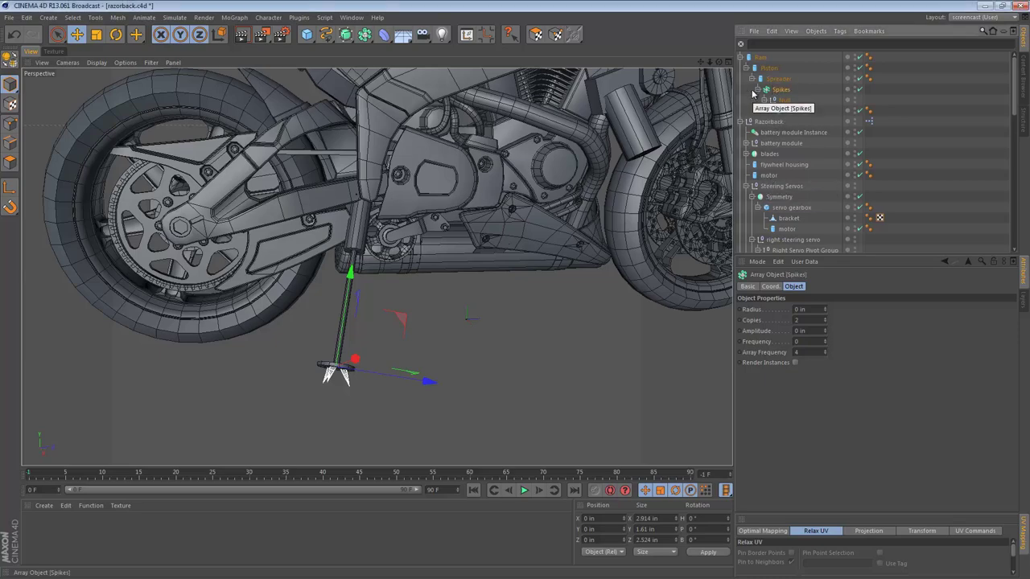
left_click(758, 90)
left_click(753, 78)
left_click(745, 68)
Step: Add a Symmetry object to the scene for mirroring the Ram
left_click(759, 58)
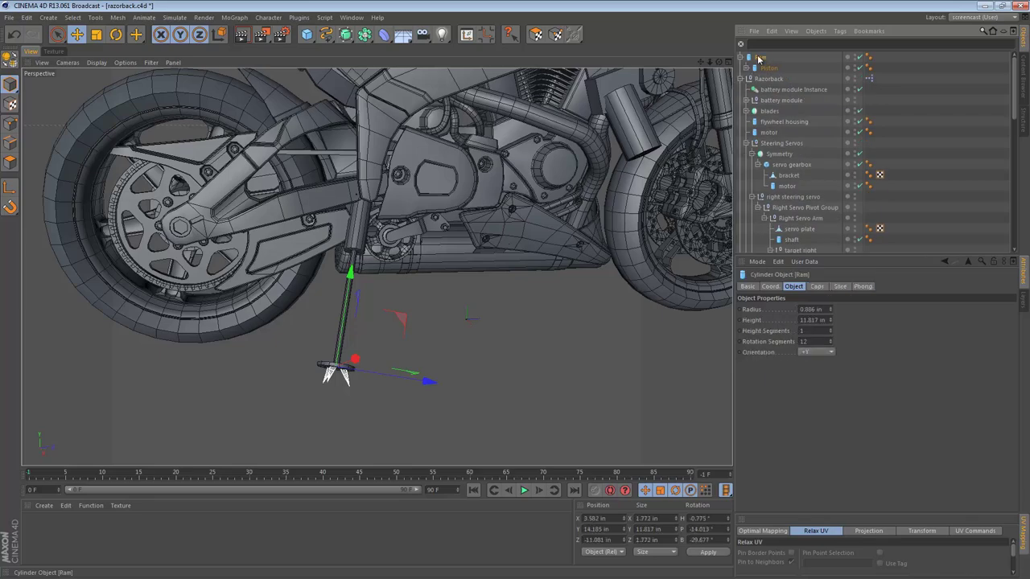
middle_click(452, 201)
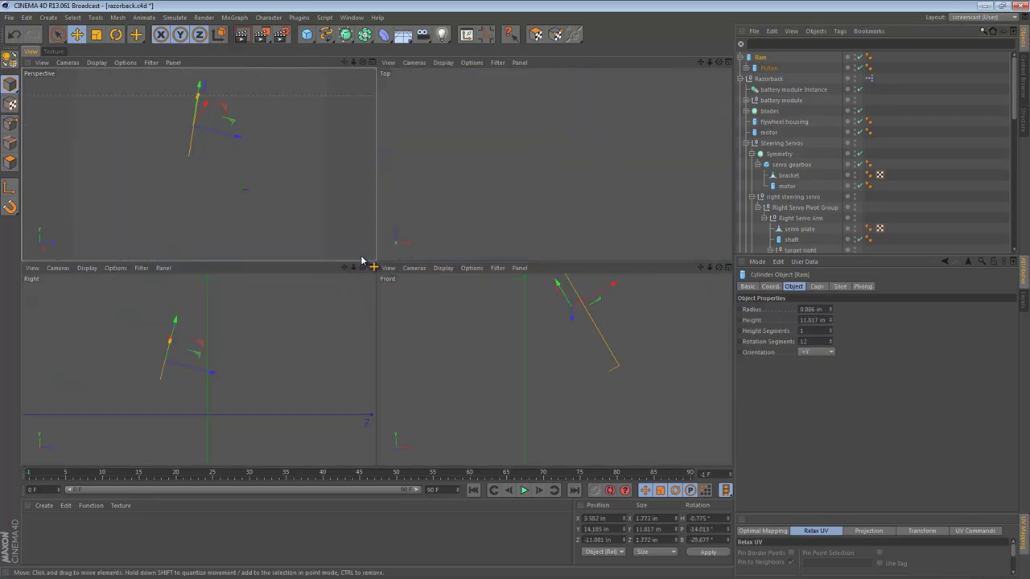
middle_click(346, 324)
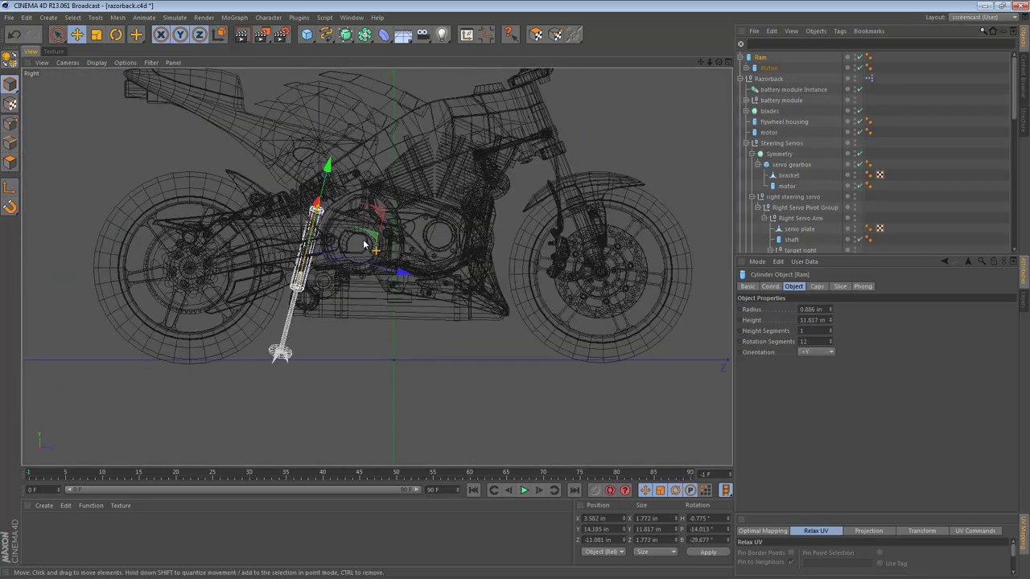
left_click(350, 41)
left_click(379, 37)
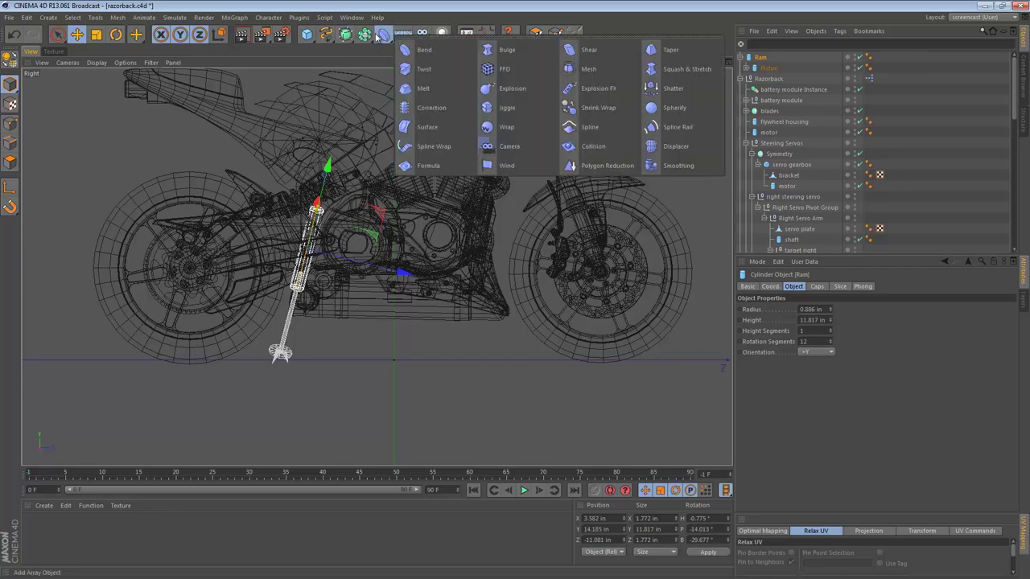
left_click_drag(367, 37, 480, 69)
left_click(493, 88, "alt")
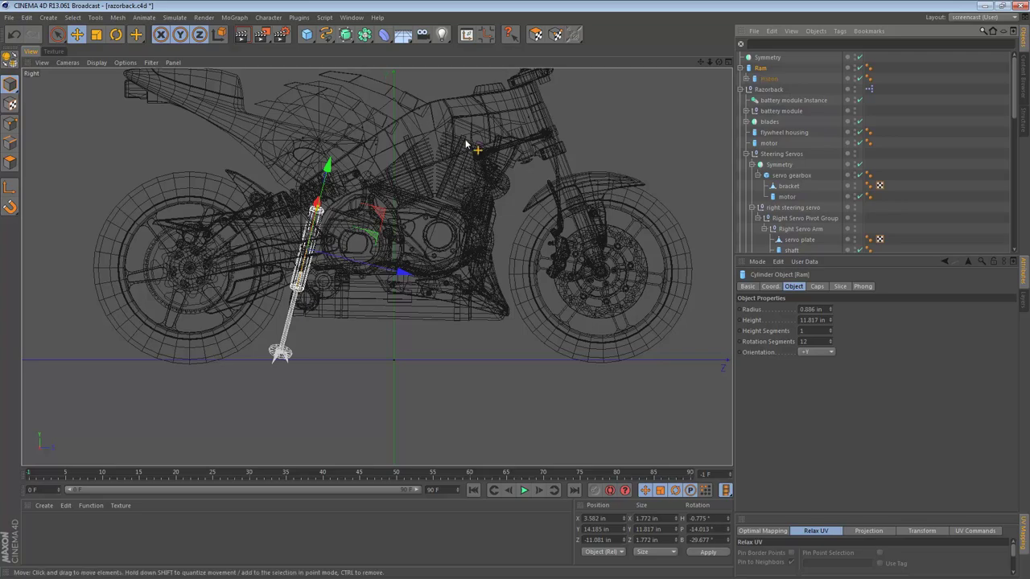
Step: Add a Null object and nest it inside the new Symmetry object
key("F2")
right_click_drag(413, 201, 234, 208, "alt")
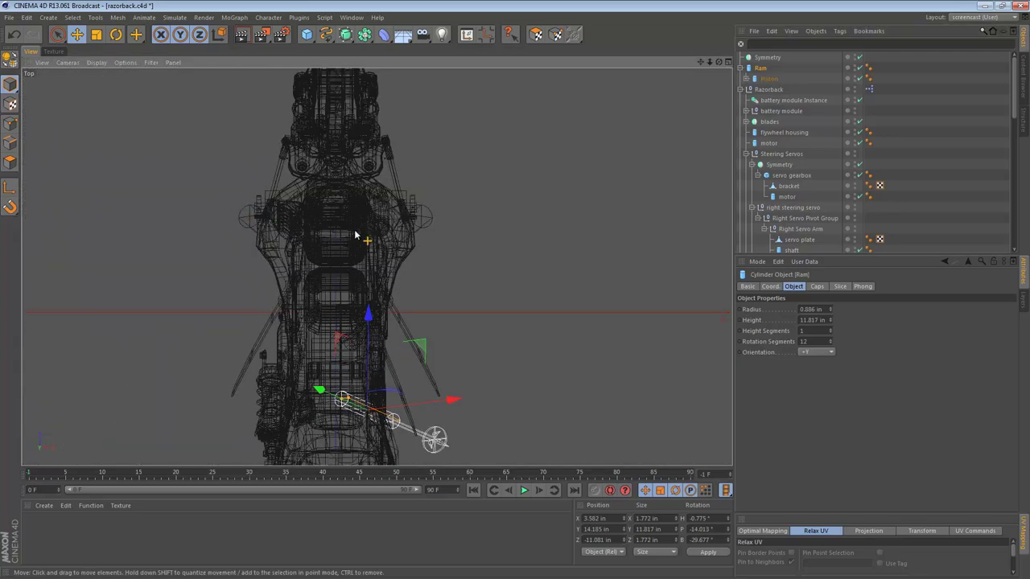
middle_click_drag(355, 235, 362, 178, "alt")
left_click_drag(314, 39, 338, 46)
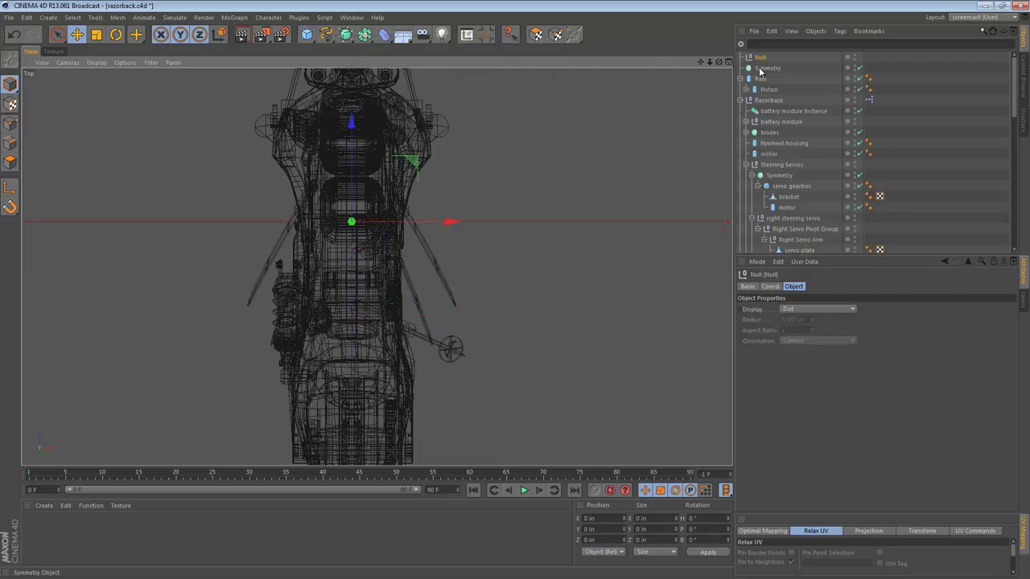
left_click_drag(759, 58, 761, 60)
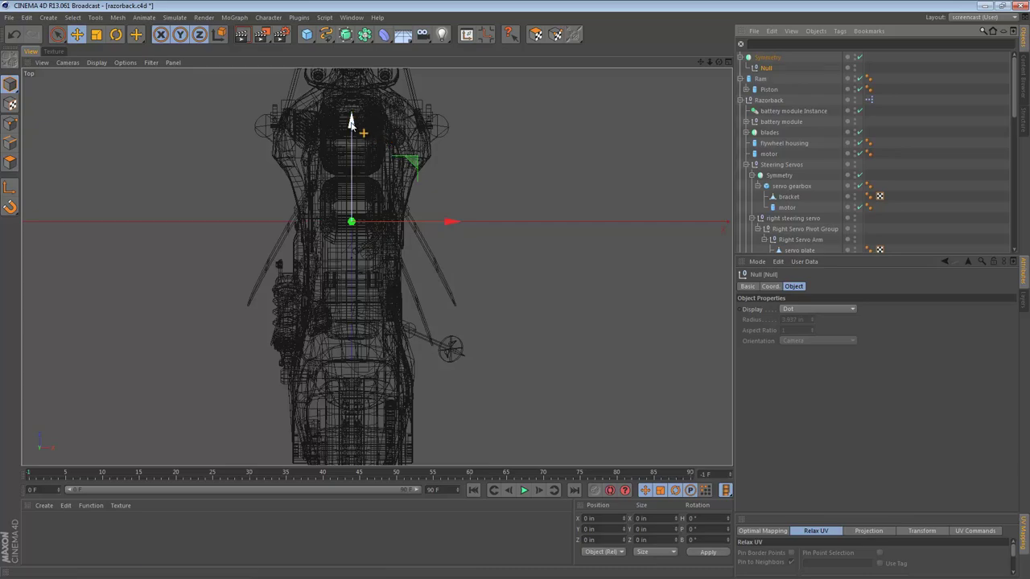
Step: Move the Symmetry object back along Z to about -10.2 in and nest the Ram hierarchy inside its Null
left_click(767, 59)
left_click_drag(344, 125, 350, 211)
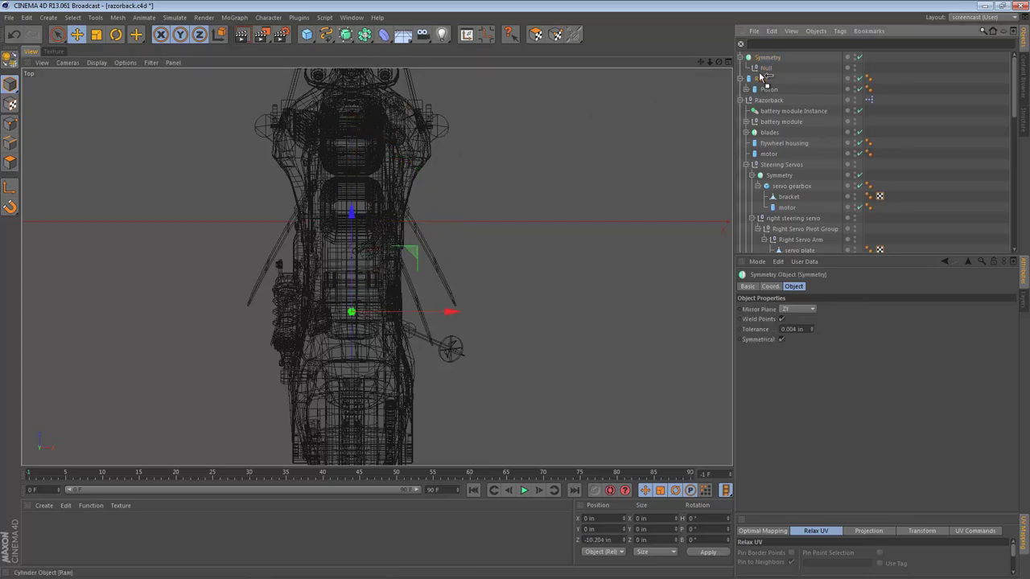
left_click_drag(765, 69, 765, 69)
key("F1")
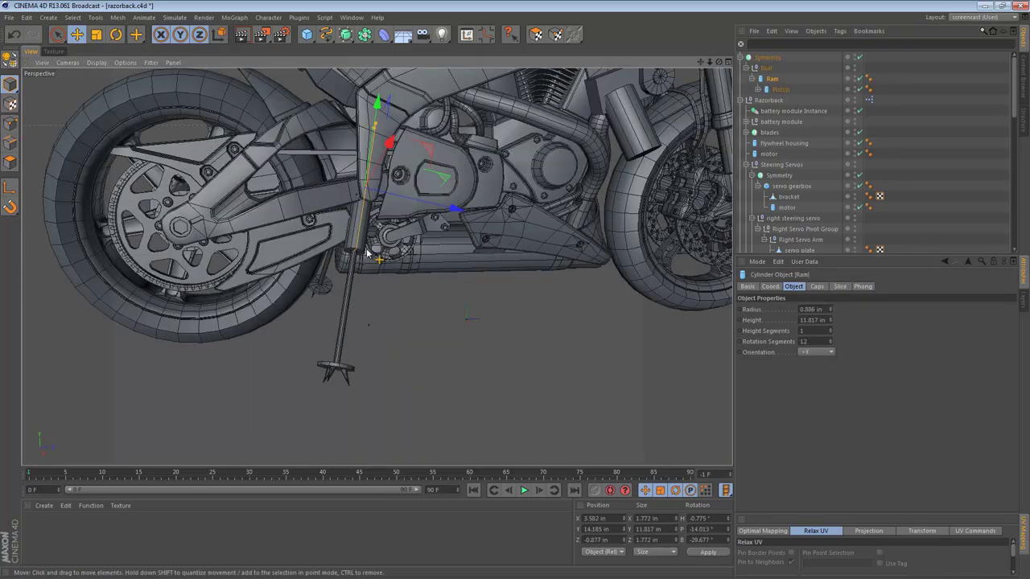
left_click_drag(366, 248, 593, 313, "alt")
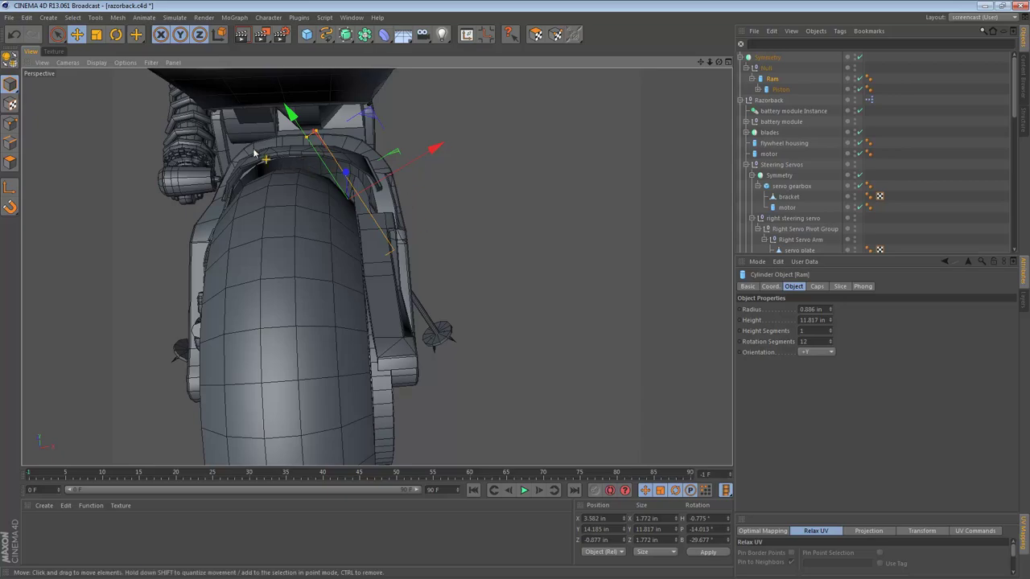
Step: Try to move the Ram assembly forward along the side of the motorcycle frame
left_click(782, 89)
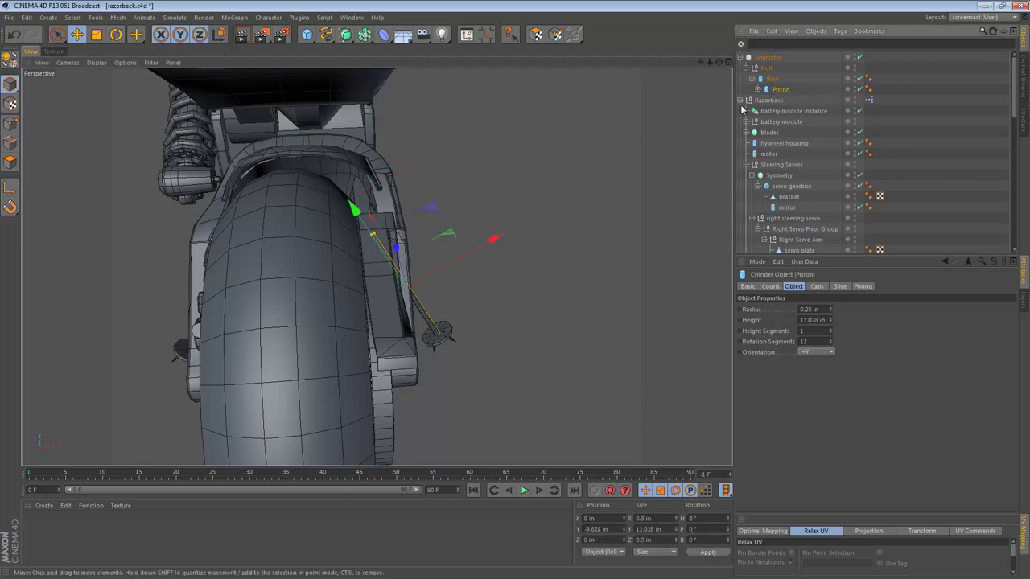
left_click(772, 79)
left_click_drag(355, 114, 183, 96, "alt")
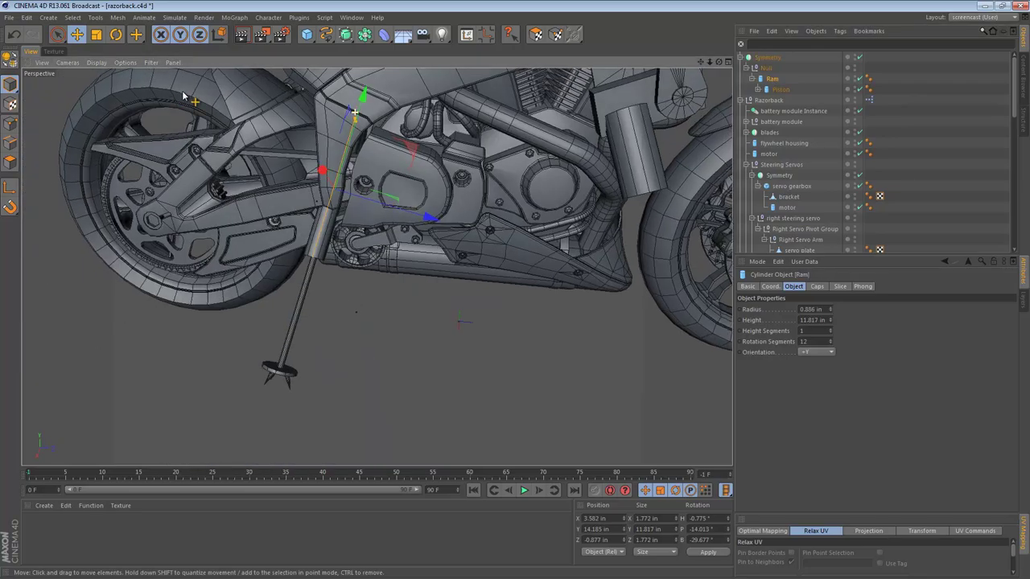
middle_click_drag(360, 135, 293, 180, "alt")
right_click_drag(296, 179, 421, 172, "alt")
left_click_drag(418, 169, 400, 143, "alt")
right_click_drag(309, 281, 261, 283, "alt")
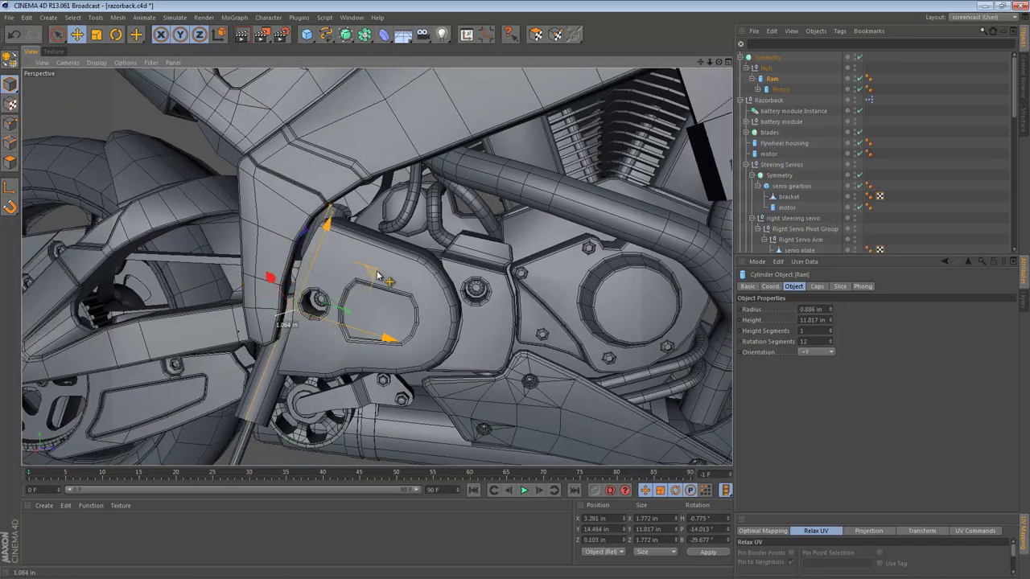
left_click_drag(377, 275, 511, 300)
Step: Move the Ram assembly outward from the bike in the Front view, to about X 10.2 in and Y 13.3 in
middle_click(510, 299)
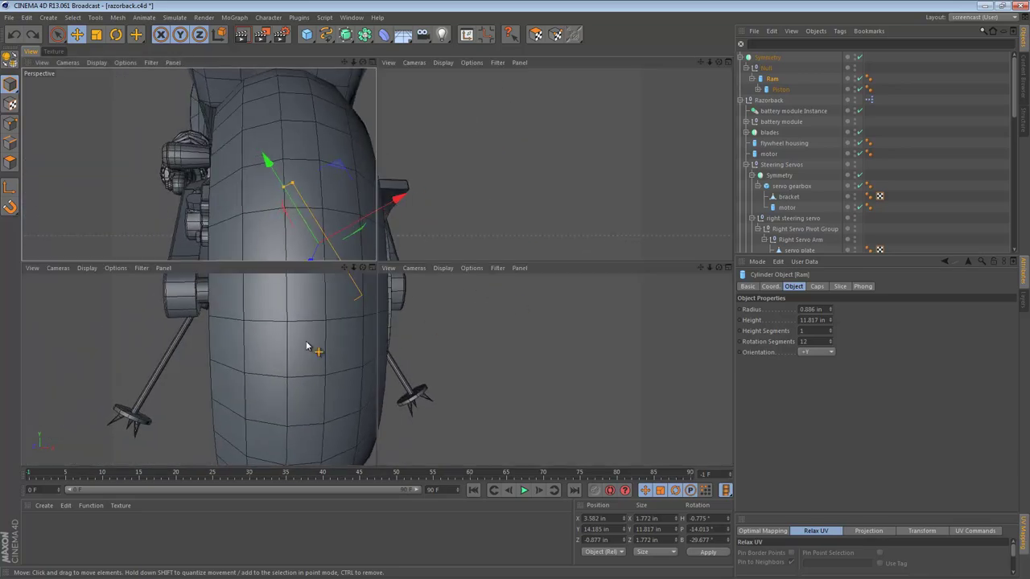
middle_click(574, 303)
right_click_drag(595, 275, 530, 285, "alt")
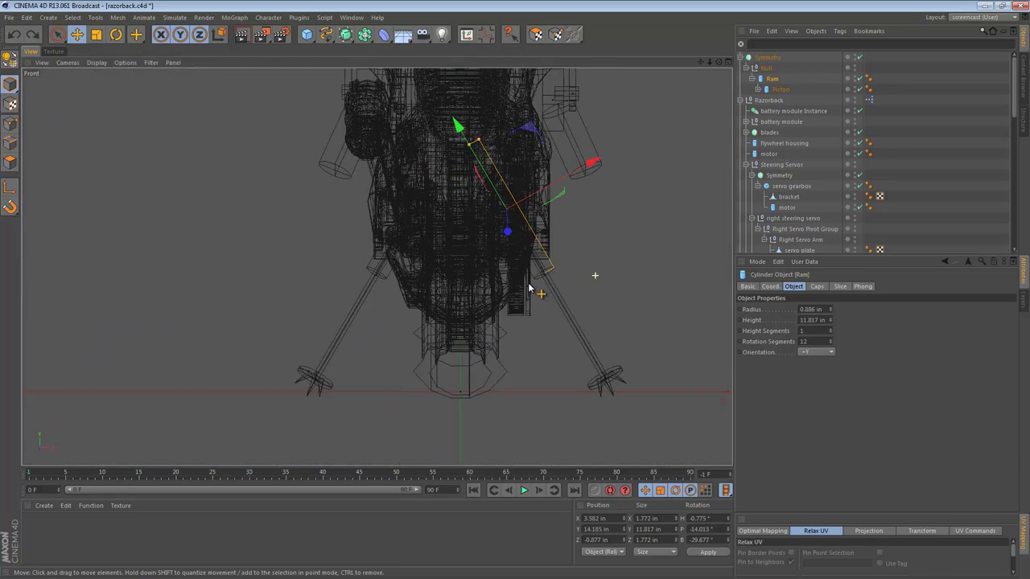
middle_click_drag(530, 285, 474, 325, "alt")
left_click_drag(517, 305, 567, 326)
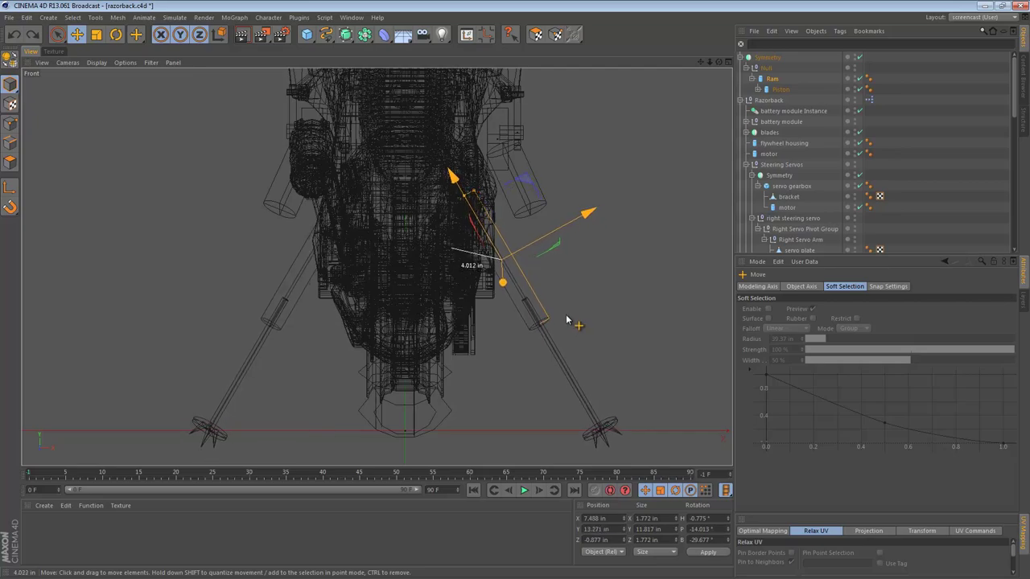
left_click_drag(566, 320, 569, 320)
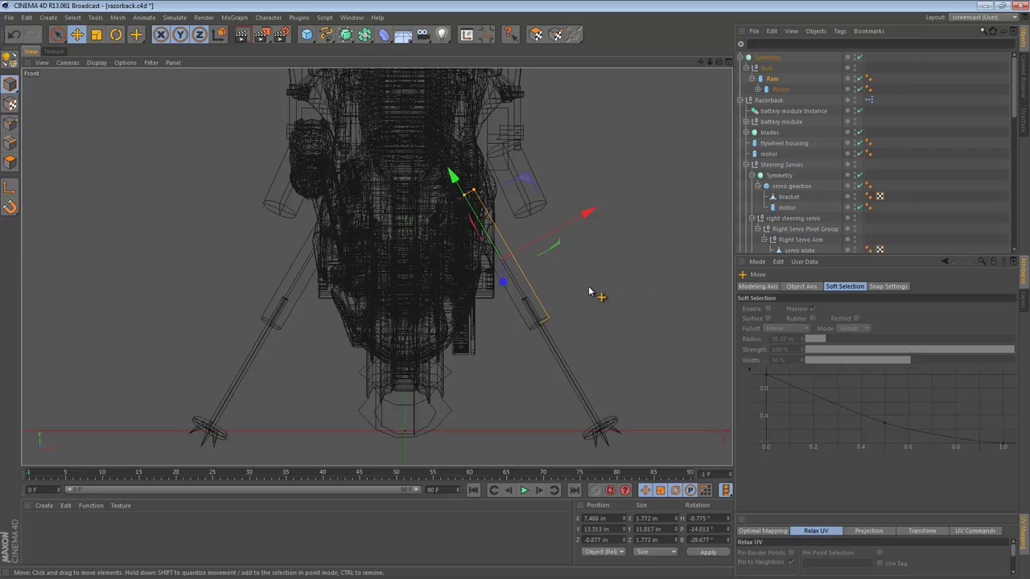
mouse_move(590, 292)
left_mouse_down()
mouse_move(507, 274)
mouse_move(563, 277)
mouse_move(552, 301)
mouse_move(593, 283)
mouse_move(605, 320)
left_mouse_up()
key("F1")
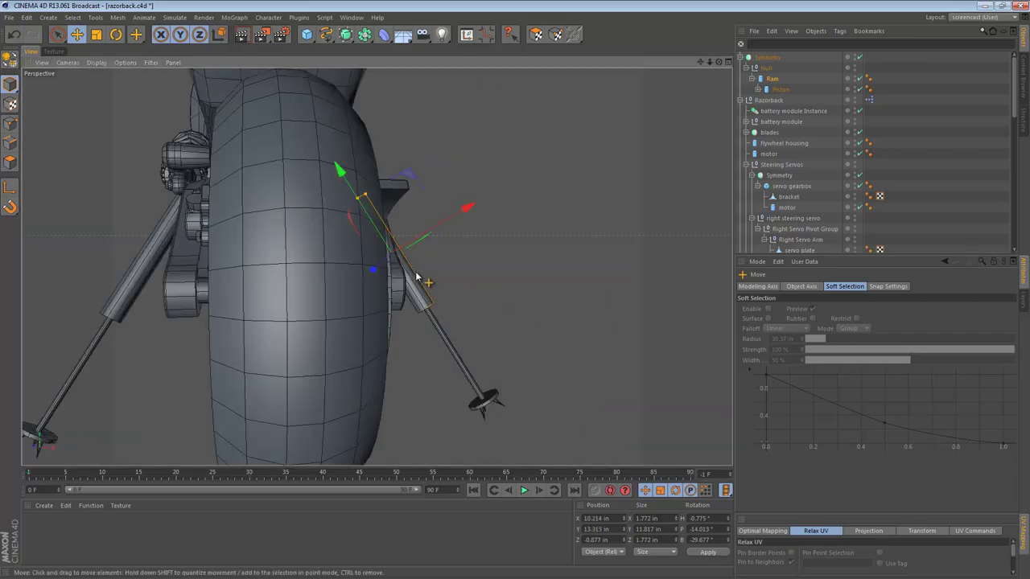
Step: Reposition the Ram assembly up against the frame beside the side cover, at about X 9.3 in, Y 15.0 in and Z -1.0 in
left_click_drag(400, 172, 247, 157, "alt")
scroll(420, 171, "up", 6)
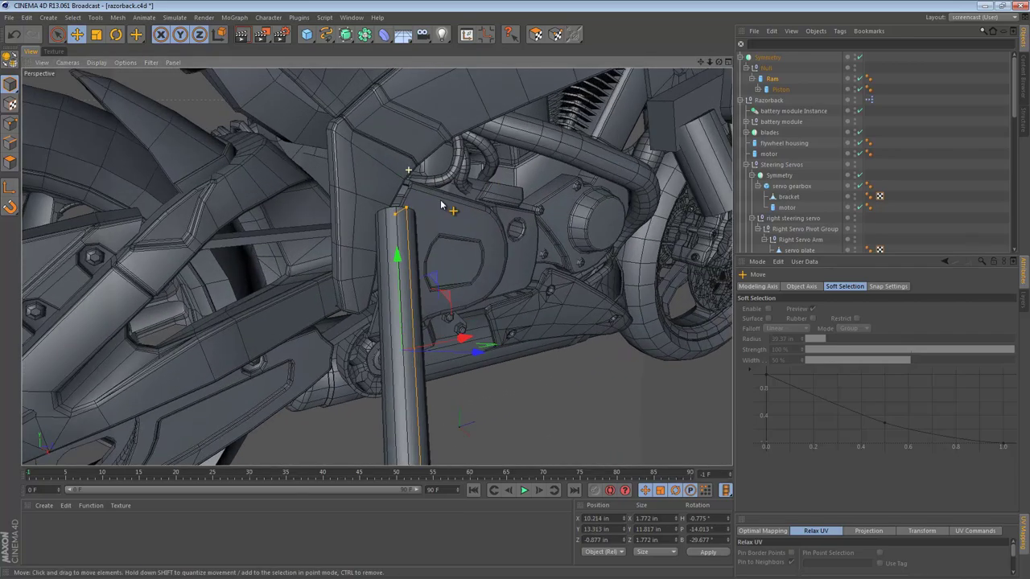
left_click_drag(438, 202, 530, 178, "alt")
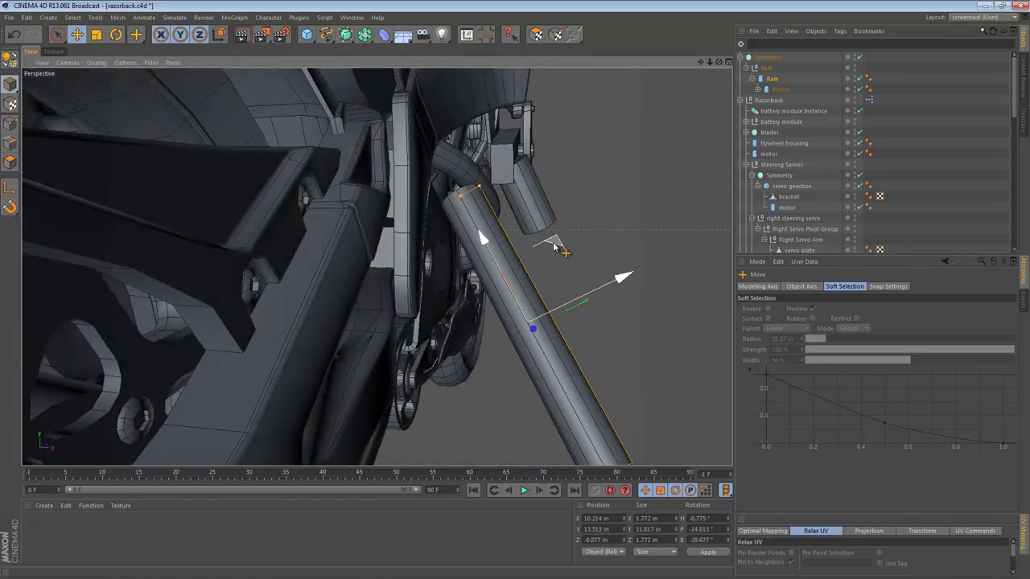
left_click_drag(551, 240, 523, 211)
left_click_drag(410, 164, 283, 171, "alt")
left_click_drag(508, 325, 506, 324)
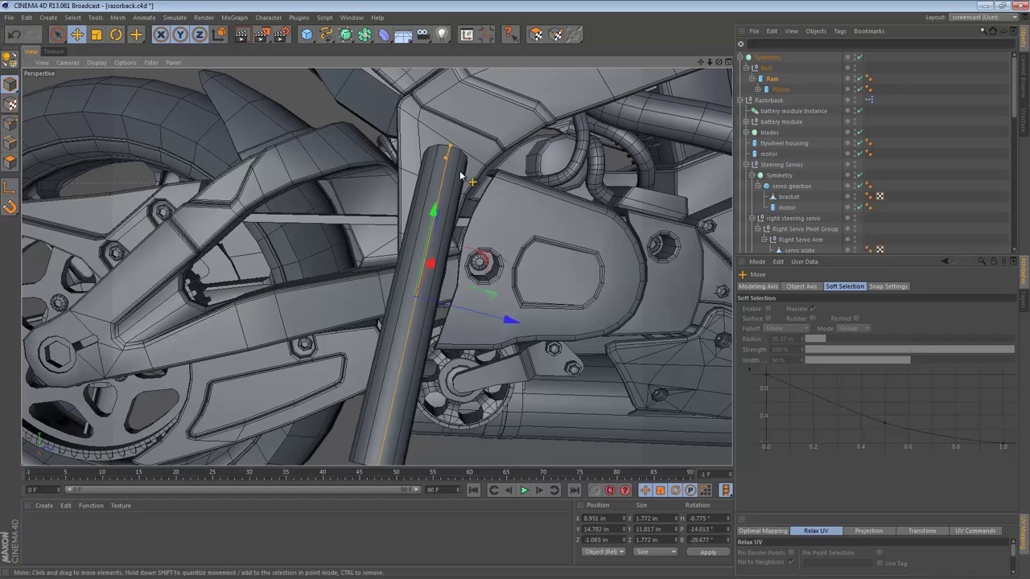
left_click_drag(458, 171, 286, 185, "alt")
left_click_drag(312, 237, 301, 235)
left_click_drag(446, 177, 480, 194, "alt")
Step: Lower the Ram assembly in the Front view to about X 9.8 in and Y 12.0 in, and check both mirrored kickstands from behind
middle_click(480, 195)
middle_click(326, 366)
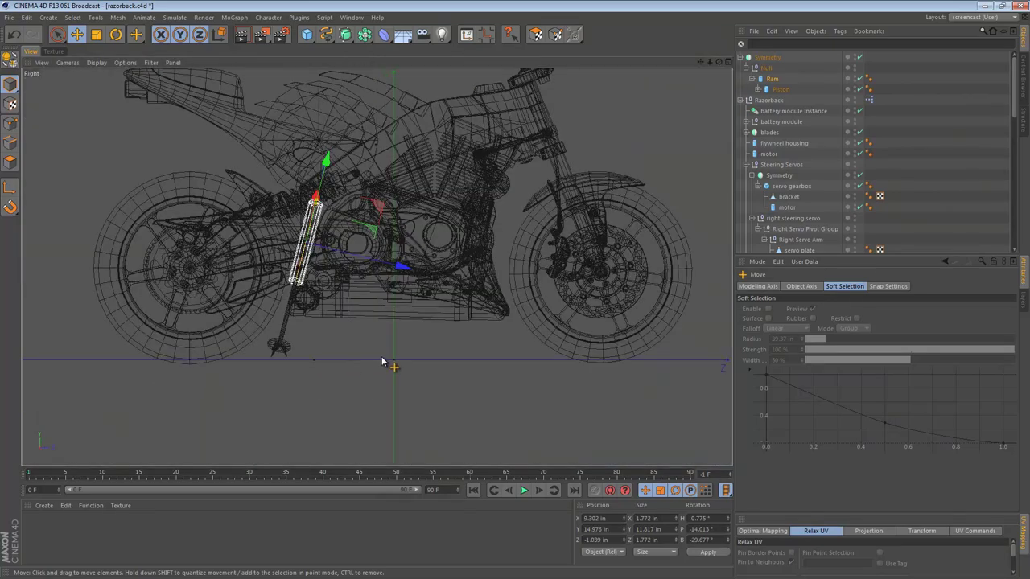
middle_click(384, 361)
middle_click(544, 382)
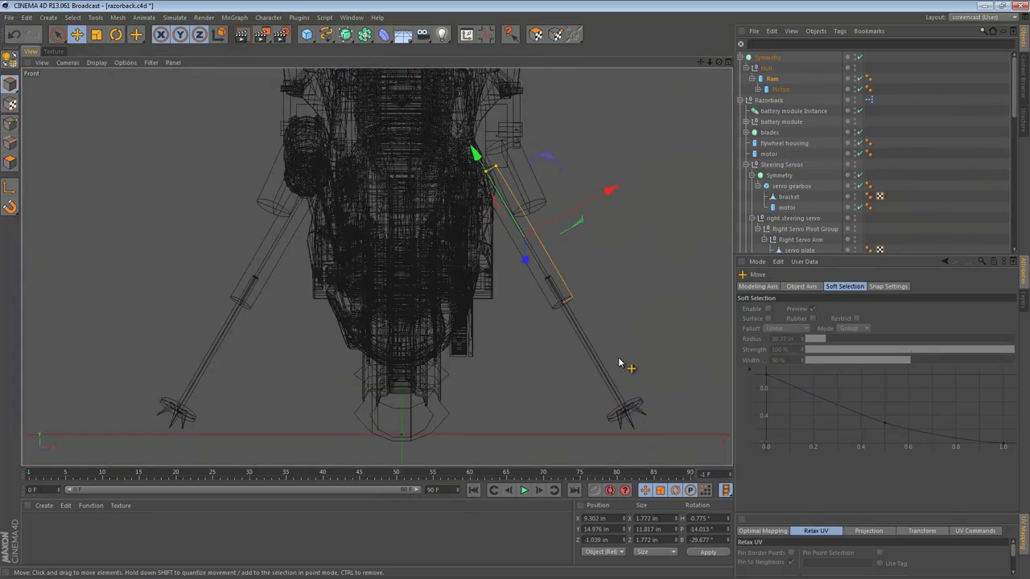
right_click_drag(617, 360, 577, 341, "alt")
middle_click_drag(577, 341, 556, 292, "alt")
right_click_drag(556, 292, 584, 307, "alt")
mouse_move(584, 311)
left_mouse_down()
mouse_move(587, 360)
mouse_move(586, 345)
left_mouse_up()
key("F1")
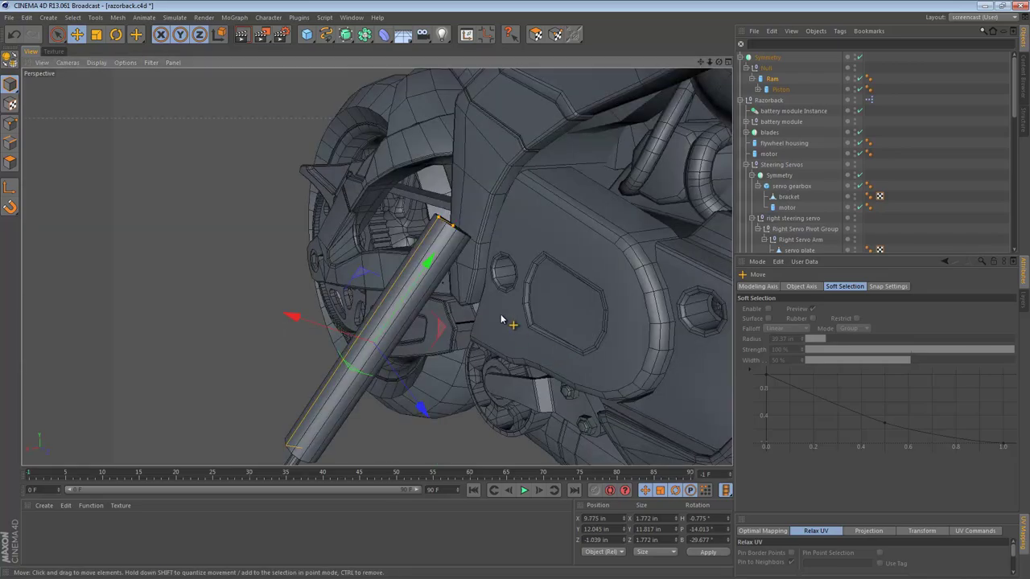
right_click_drag(473, 262, 364, 274, "alt")
middle_click_drag(456, 295, 458, 231, "alt")
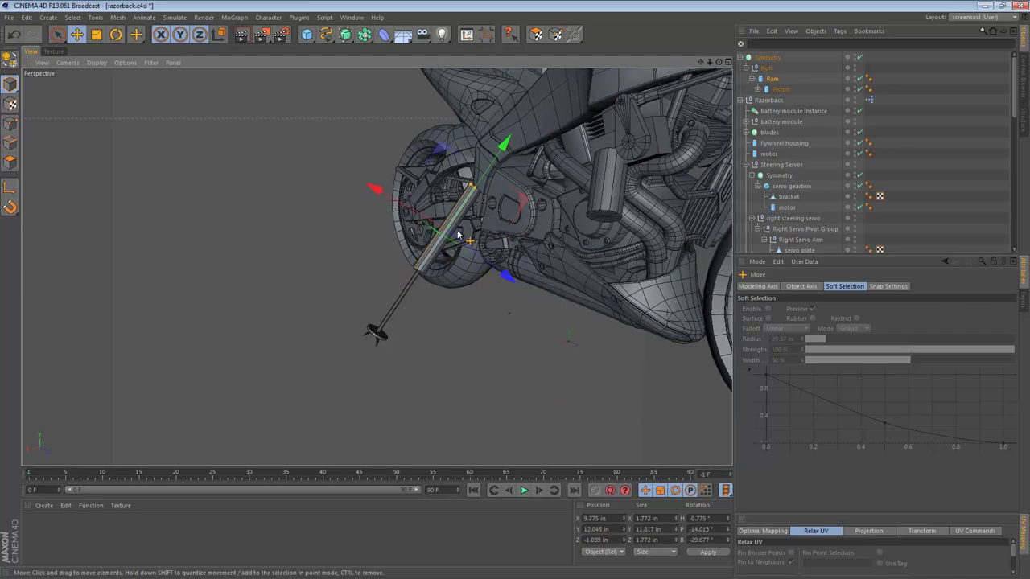
left_click_drag(458, 236, 682, 247, "alt")
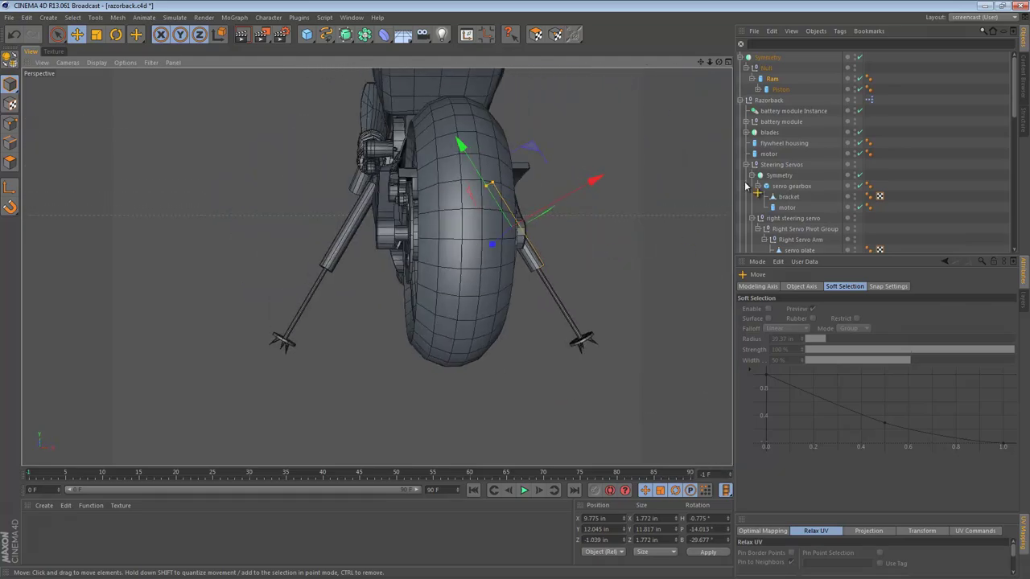
Step: Slide the Piston up into the Ram sleeve, to about Y -0.76 in, and check the retracted kickstands from behind
left_click(781, 89)
left_click_drag(559, 278, 469, 159, "alt")
left_click_drag(469, 158, 537, 186, "alt")
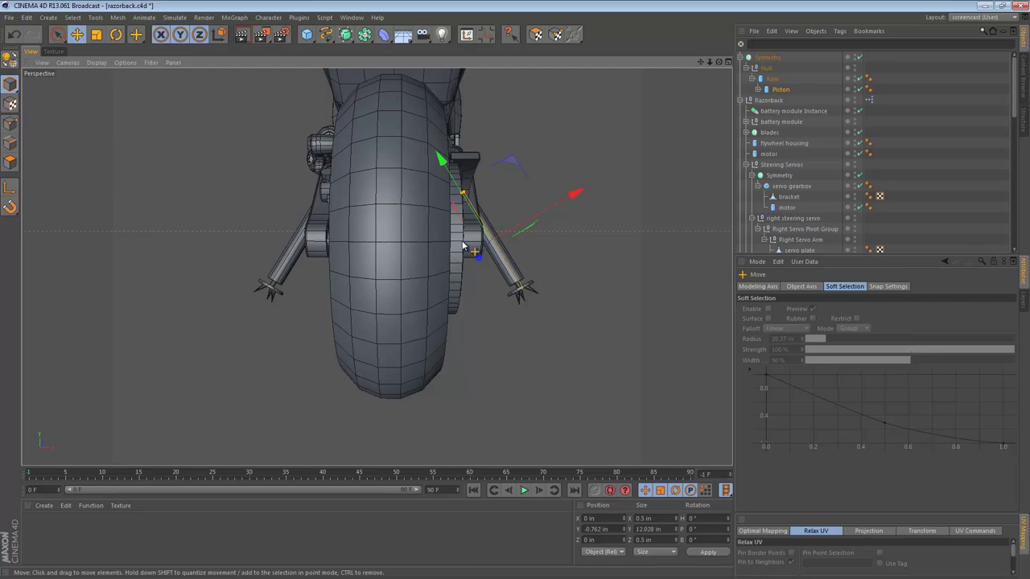
Step: Place the kickstand Symmetry object inside the Razorback group and rename it kickstands
left_click(763, 58)
left_click_drag(770, 112, 769, 102)
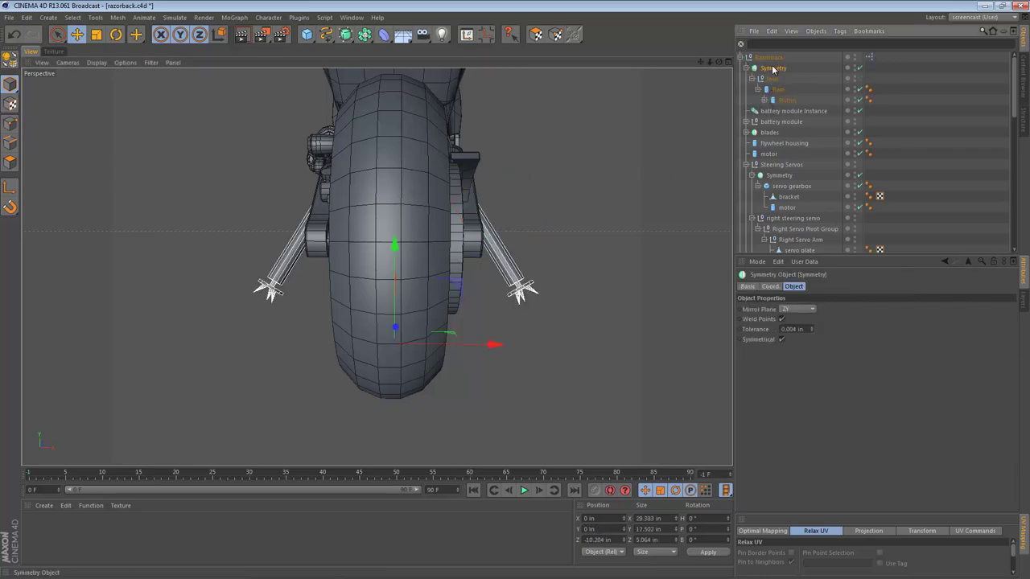
double_click(772, 68)
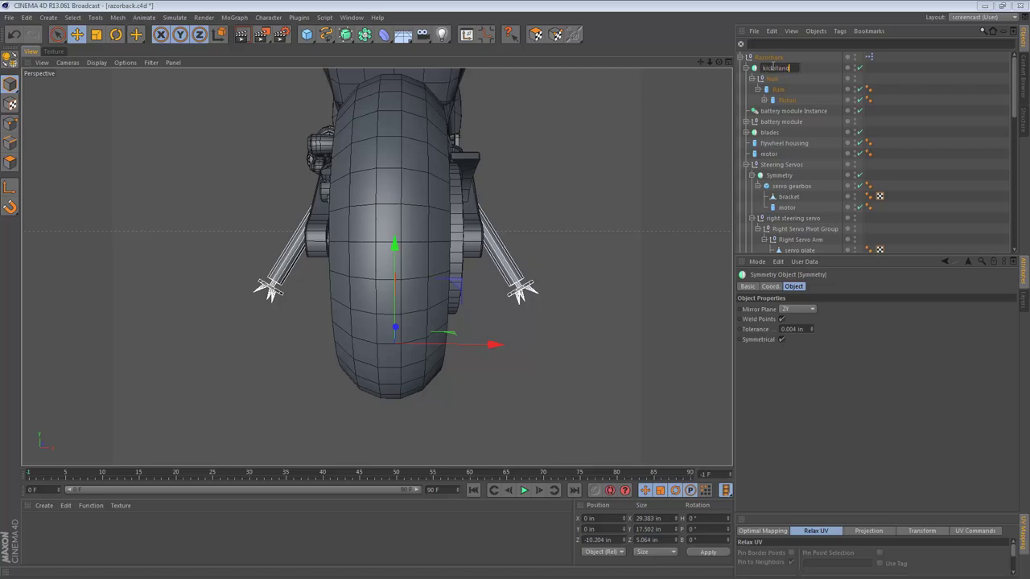
type("kickstands")
key("Return")
Step: Lean the whole Razorback group sideways in the Front view, to a bank rotation of about 36°
left_click(768, 57)
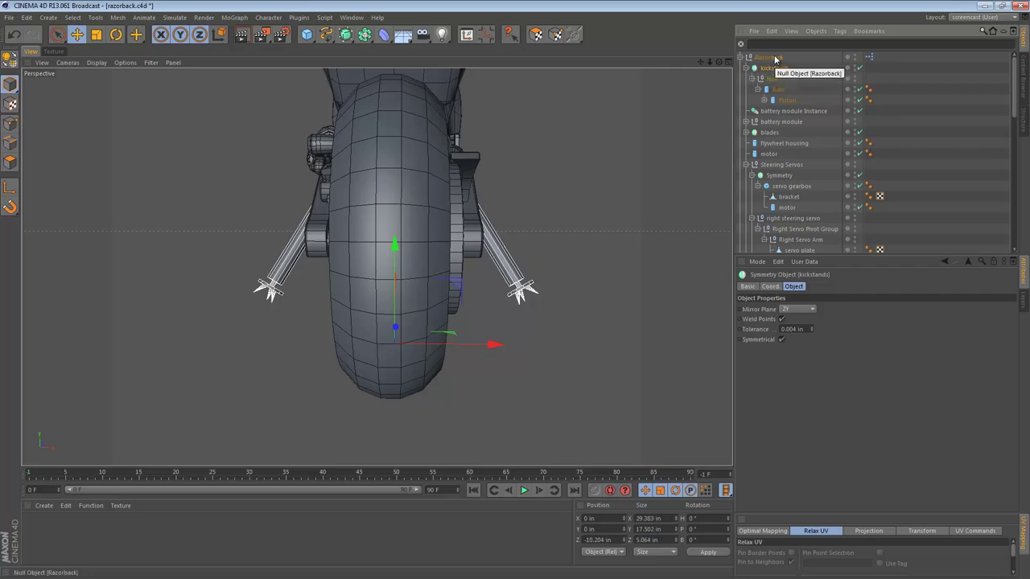
key("r")
key("F5")
key("F3")
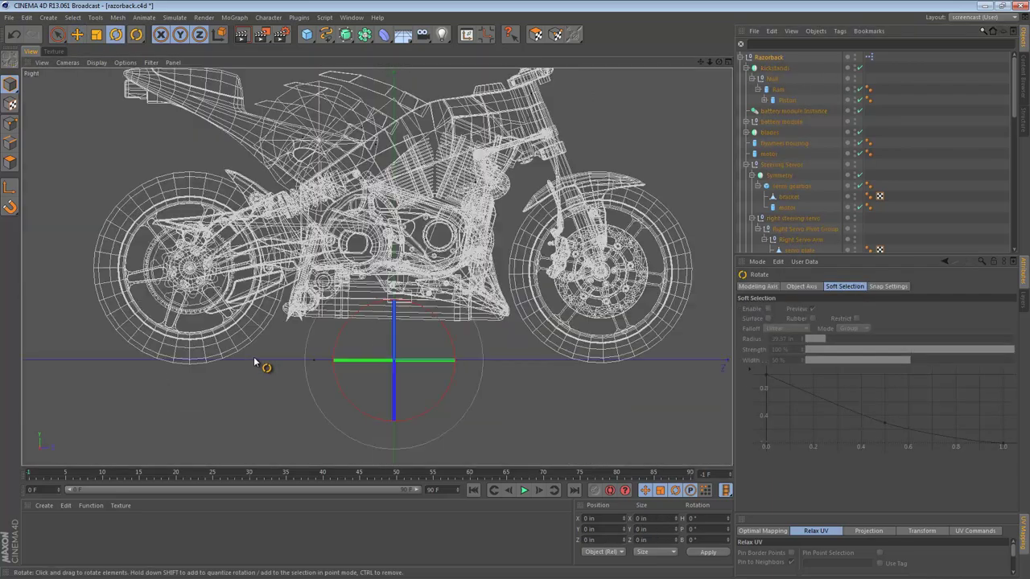
key("F5")
key("F4")
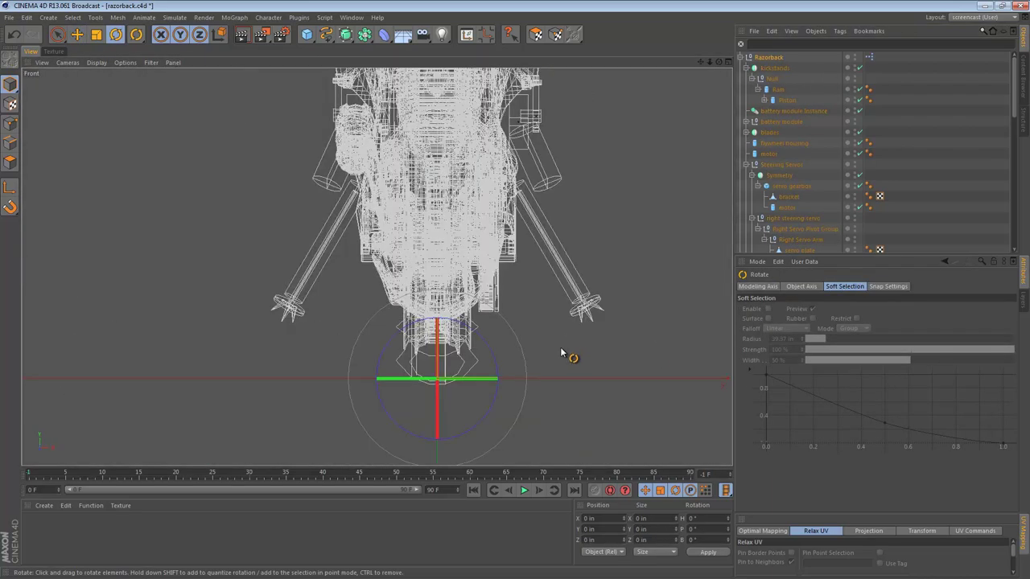
scroll(537, 316, "down", 3)
middle_click_drag(516, 315, 469, 335, "alt")
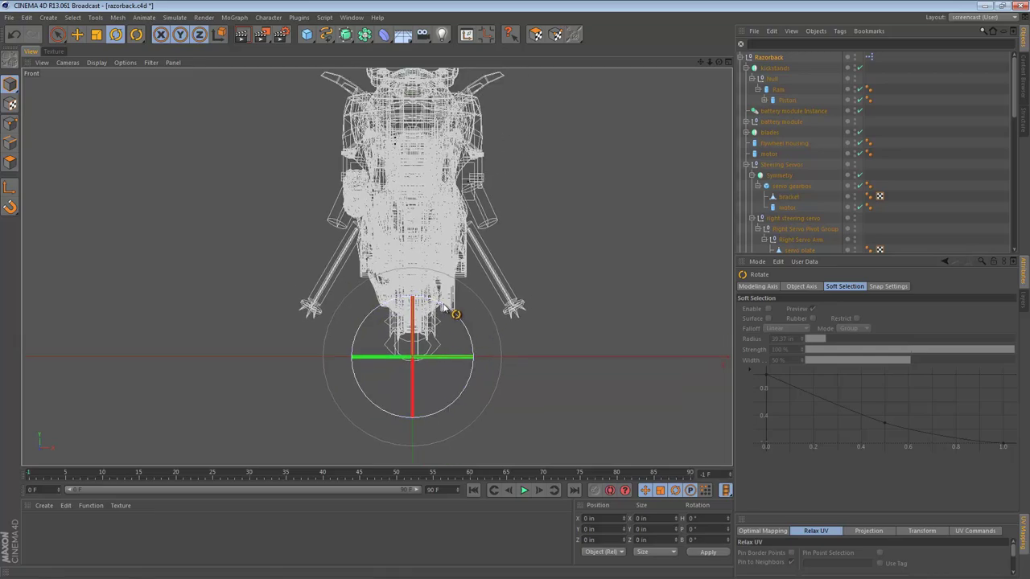
left_click_drag(447, 306, 519, 414)
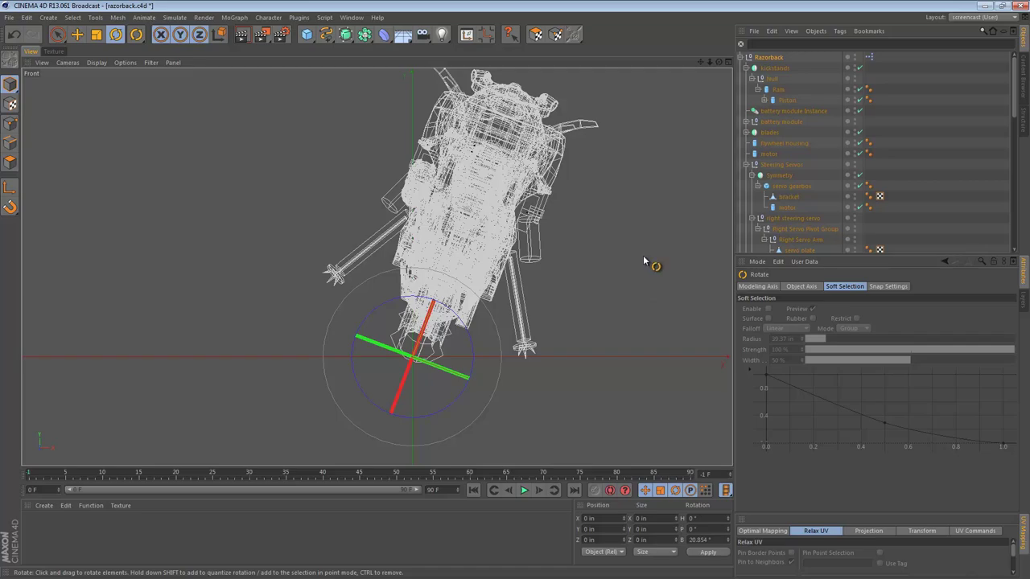
mouse_move(465, 307)
left_mouse_down()
mouse_move(460, 320)
mouse_move(469, 325)
left_mouse_up()
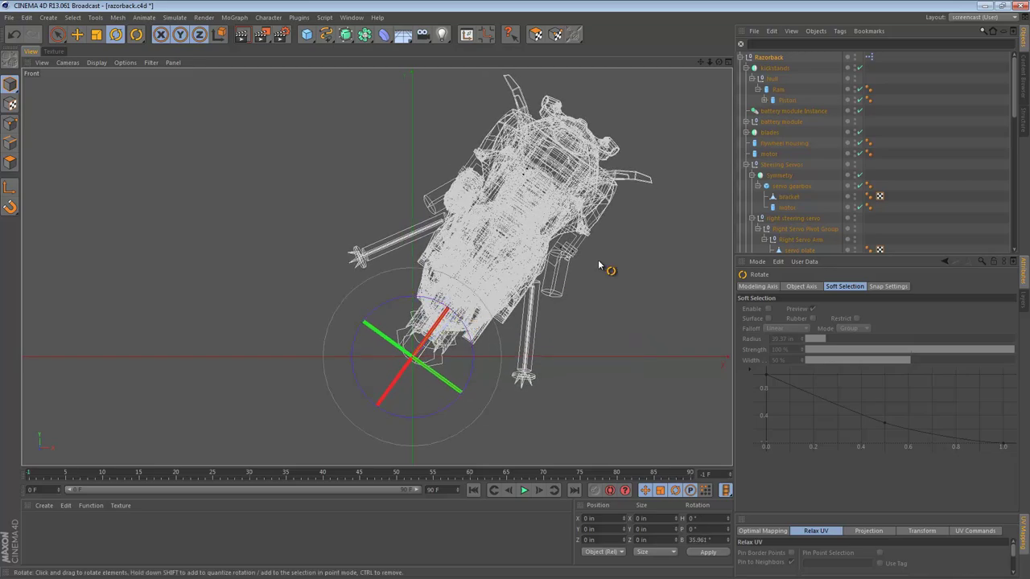
Step: Group the Ram and its Piston into a new null inside the kickstands object
left_click(769, 79)
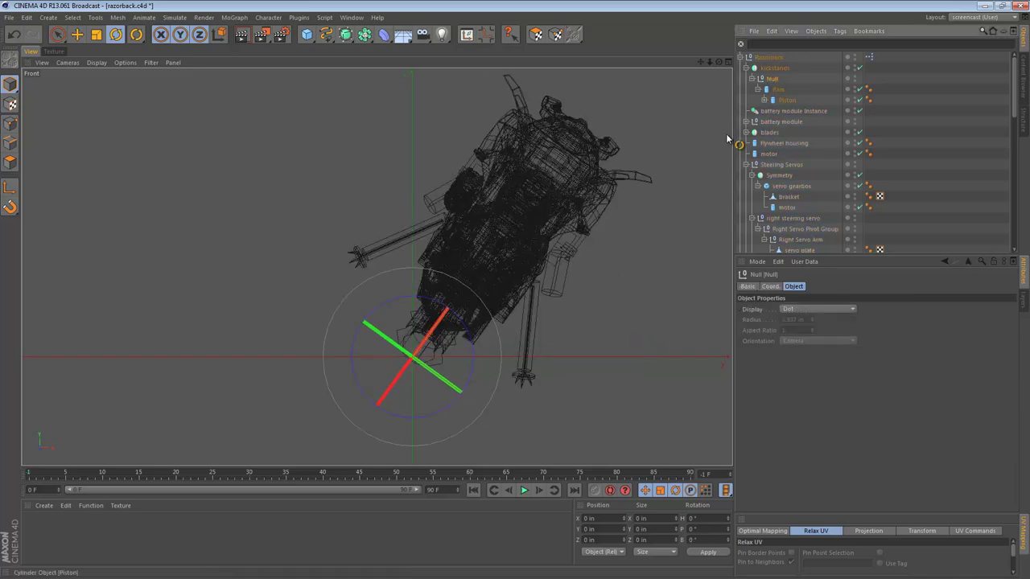
left_click(777, 90)
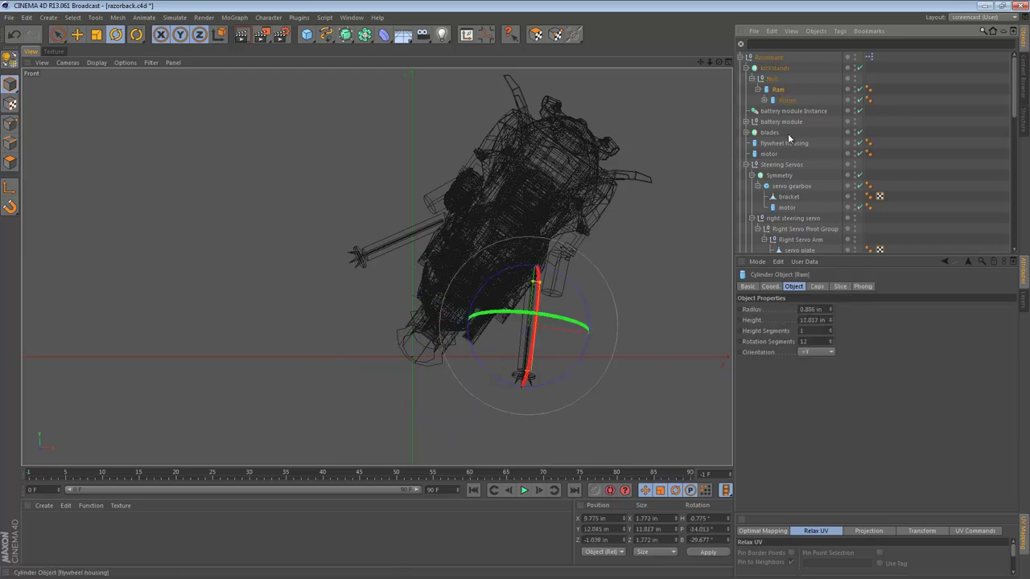
left_click(771, 81)
left_click(780, 91)
key("alt+g")
key("e")
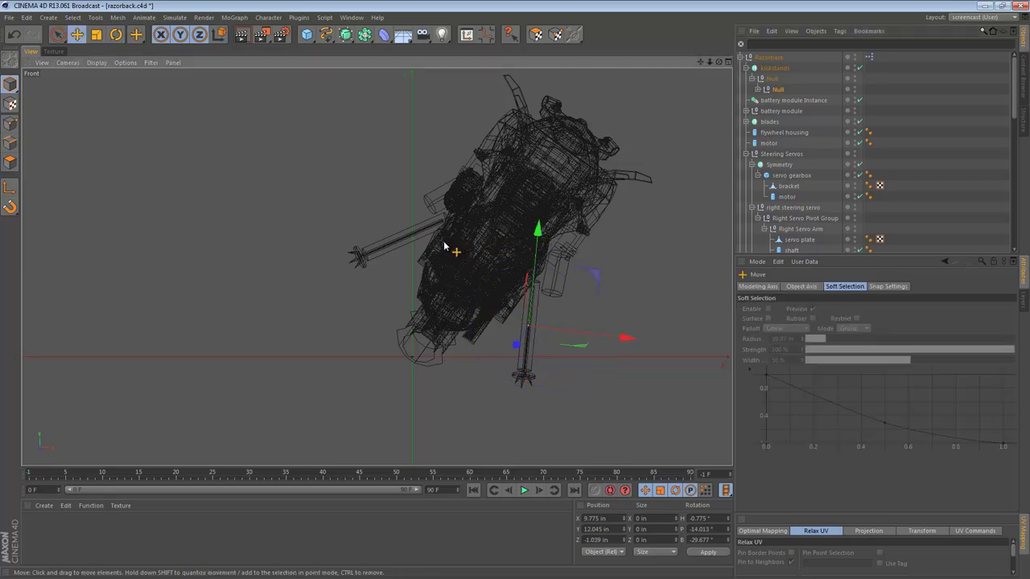
Step: Move only the new null's axis up to the ram's upper end, at about X 6.8 in, Y 17.2 in and Z 0.3 in
key("l")
left_click(12, 192)
key("l")
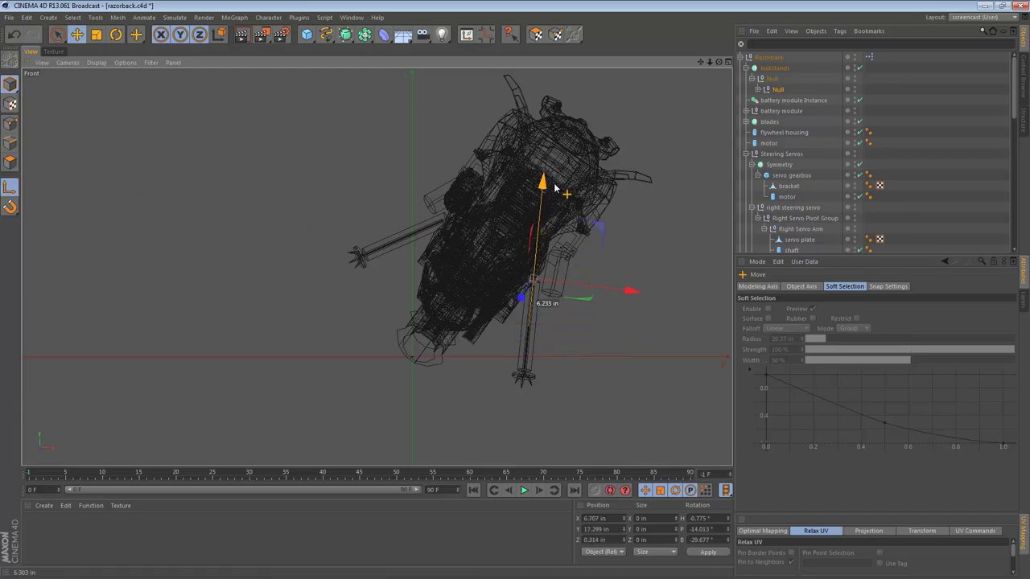
key("l")
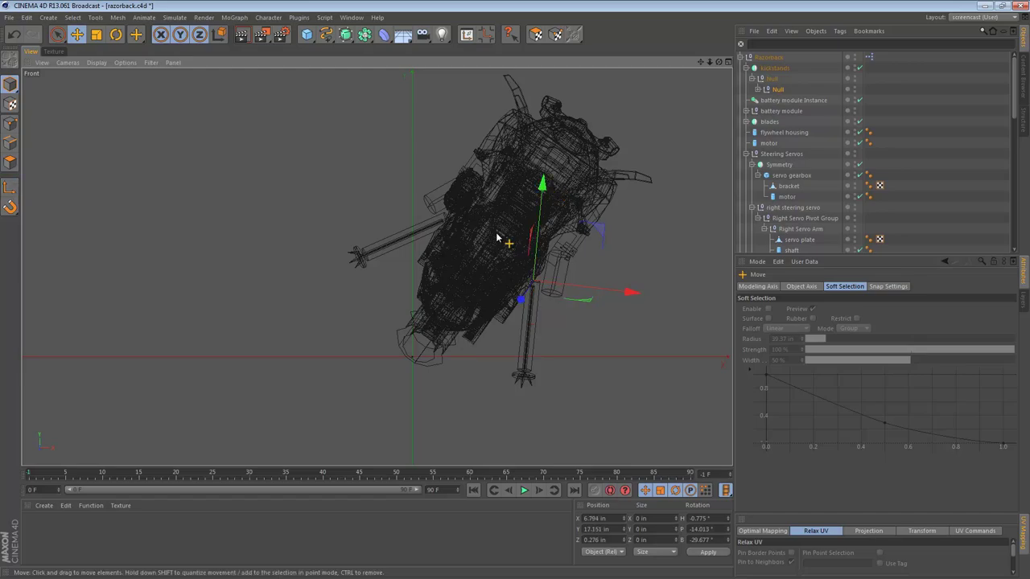
Step: Rotate the ram's null about its upper pivot in object coordinates, to a bank angle of about -20.6°
key("r")
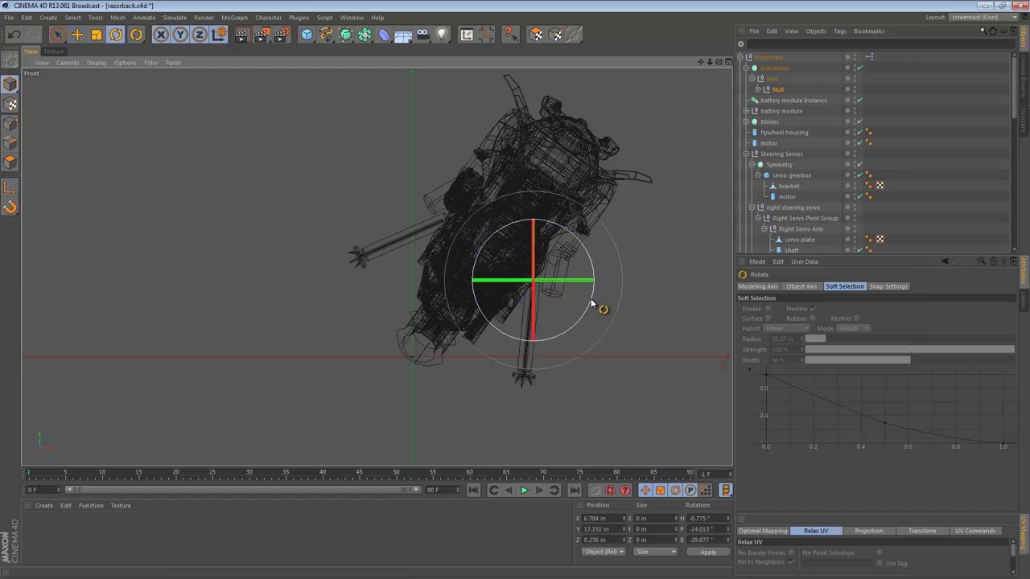
left_click(219, 33)
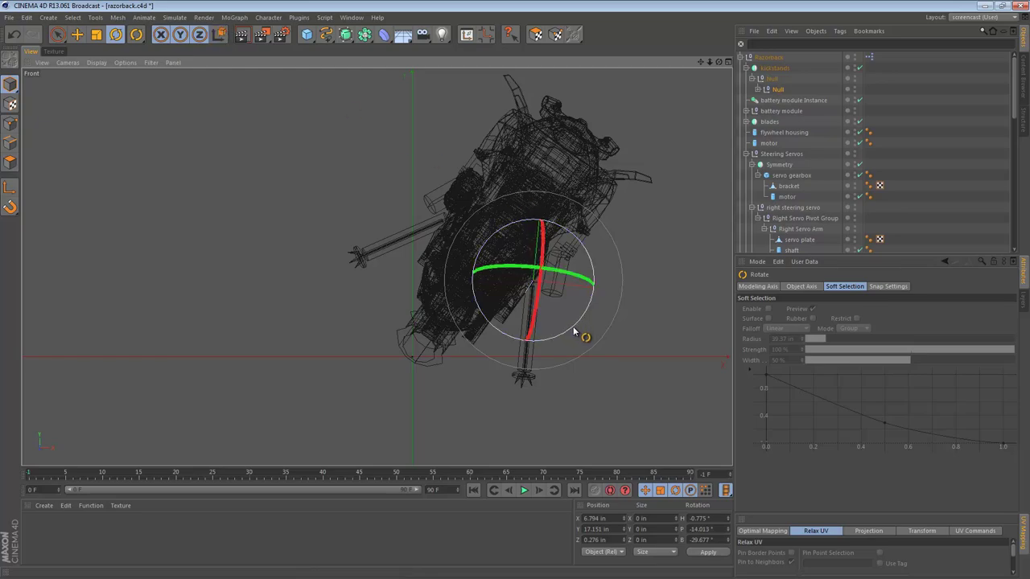
left_click_drag(569, 326, 540, 352)
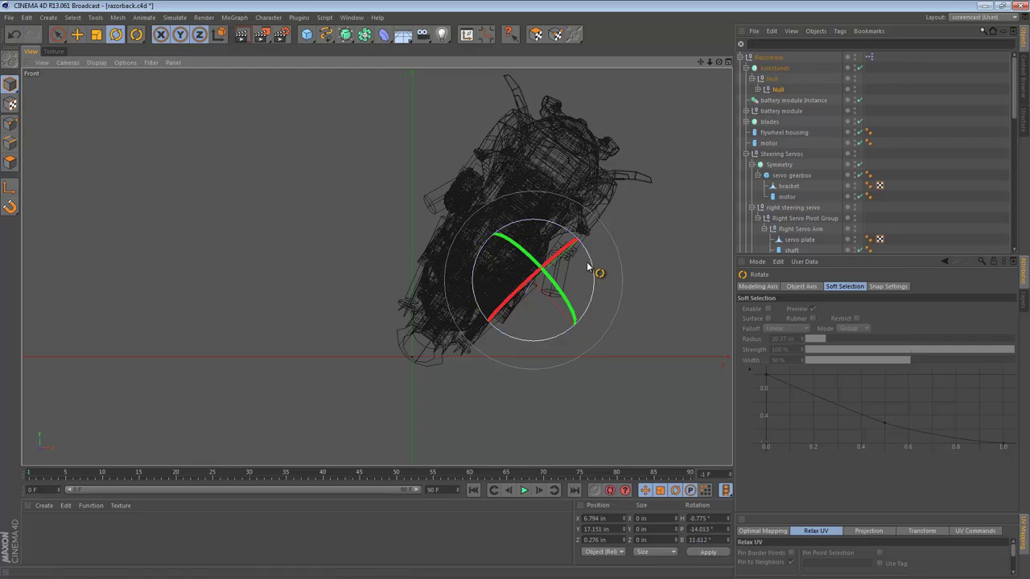
left_click_drag(598, 279, 627, 213)
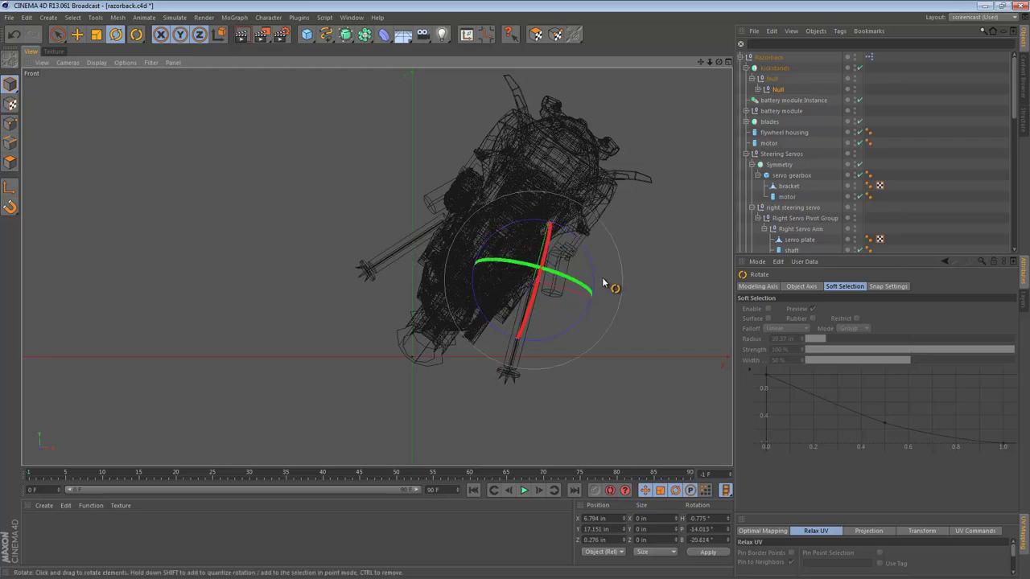
Step: Try swinging the kickstands upward beside the bike, and level the Razorback group to a bank of 0° to view them
left_click_drag(593, 276, 467, 254)
mouse_move(535, 223)
left_mouse_down()
mouse_move(576, 234)
mouse_move(526, 340)
mouse_move(567, 321)
mouse_move(593, 222)
mouse_move(538, 226)
left_mouse_up()
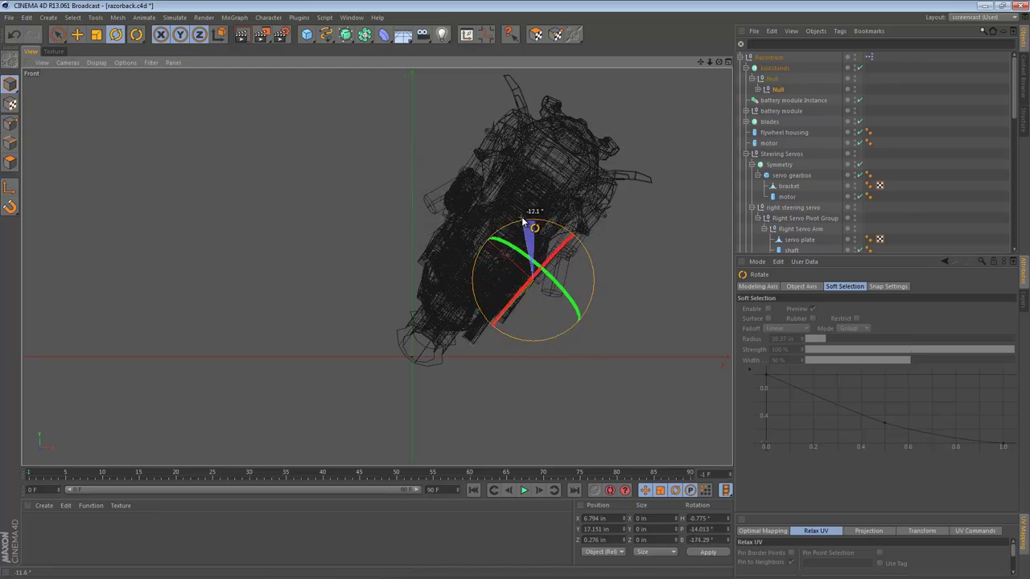
left_click(767, 57)
double_click(700, 540)
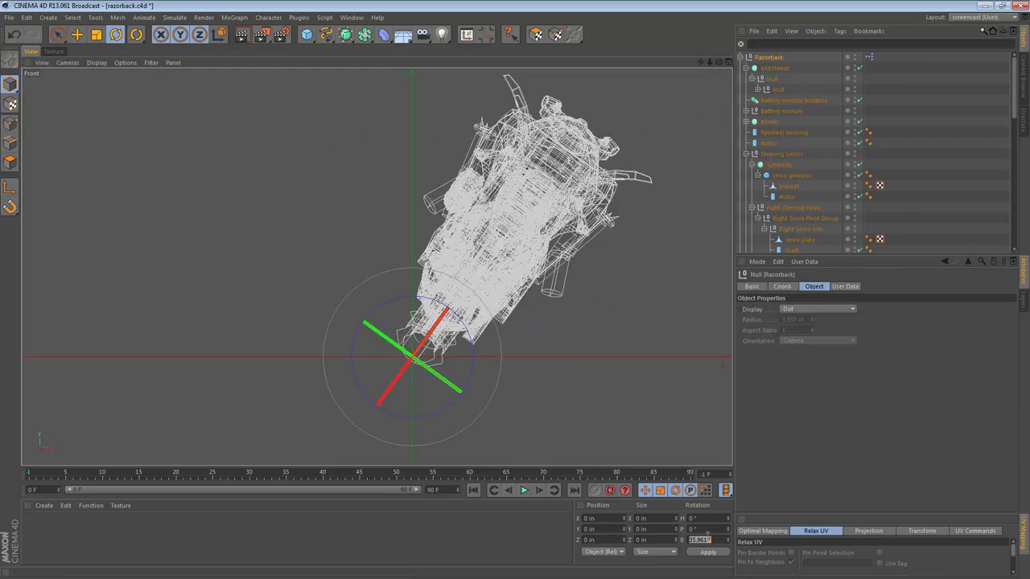
type("0")
key("Return")
key("F1")
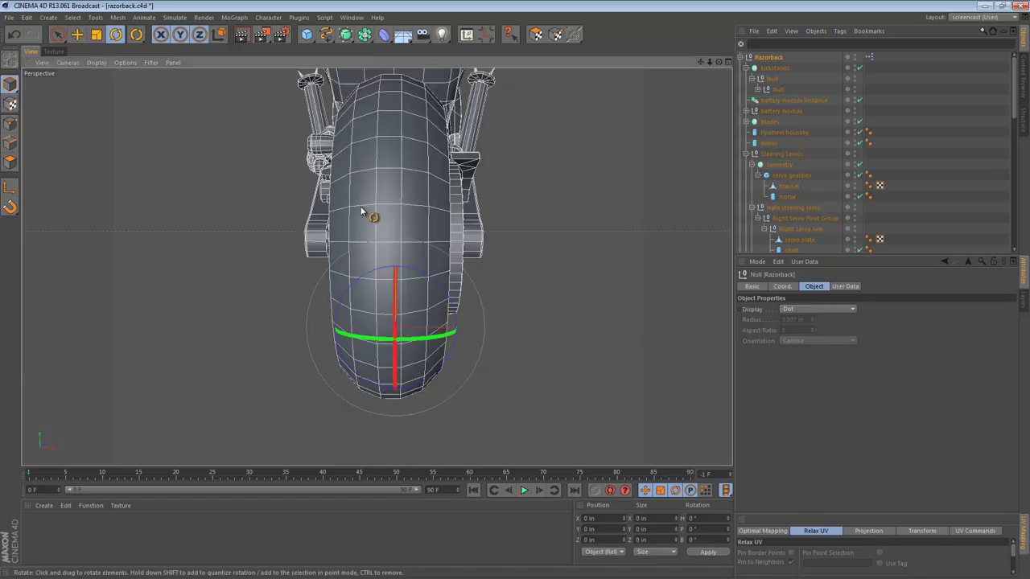
left_click_drag(268, 160, 225, 163, "alt")
right_click_drag(545, 192, 434, 191, "alt")
middle_click_drag(508, 206, 309, 277, "alt")
left_click_drag(535, 217, 589, 224, "alt")
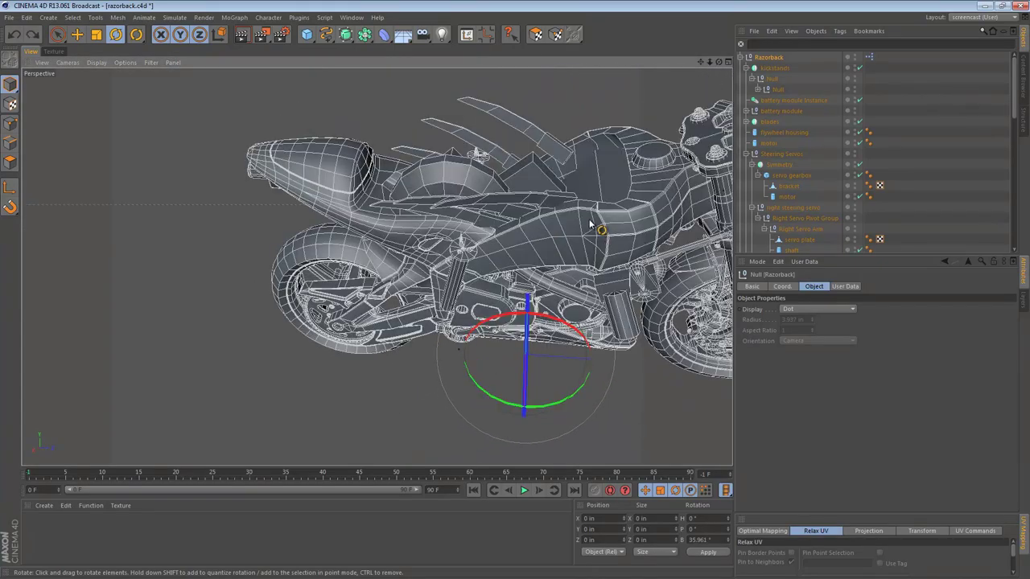
Step: Undo the Razorback levelling and the upward swing of the kickstands
key("ctrl+z")
key("ctrl+z")
key("ctrl+z")
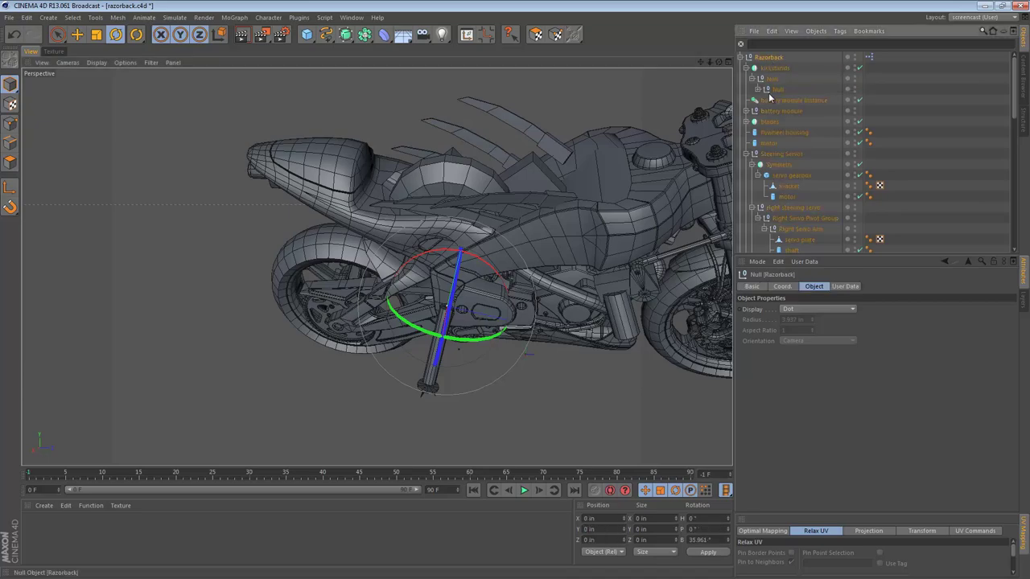
Step: Set the Razorback group's bank rotation to 0° so the motorcycle stands upright
left_click(768, 58)
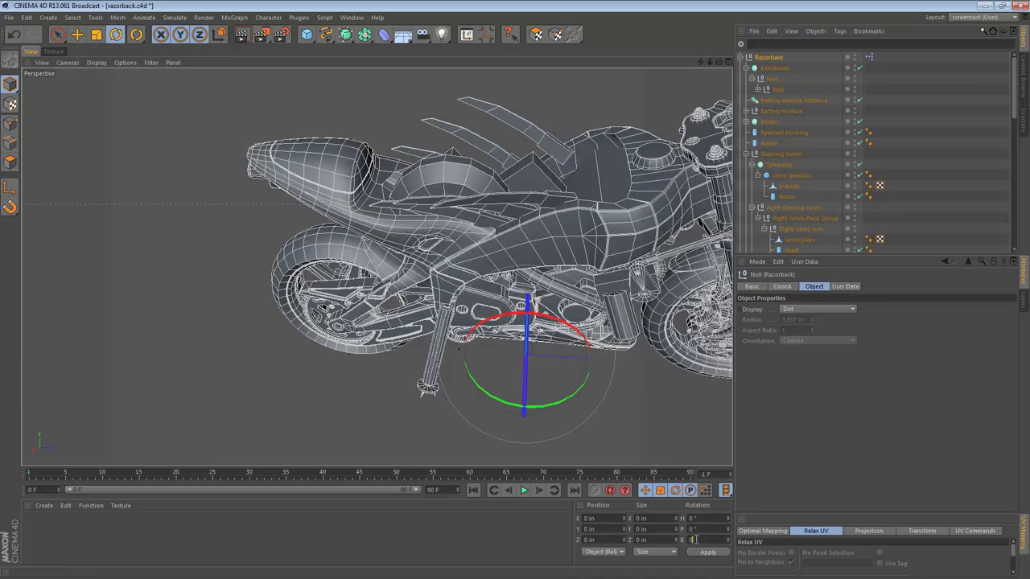
key("Return")
left_click_drag(675, 444, 597, 440, "alt")
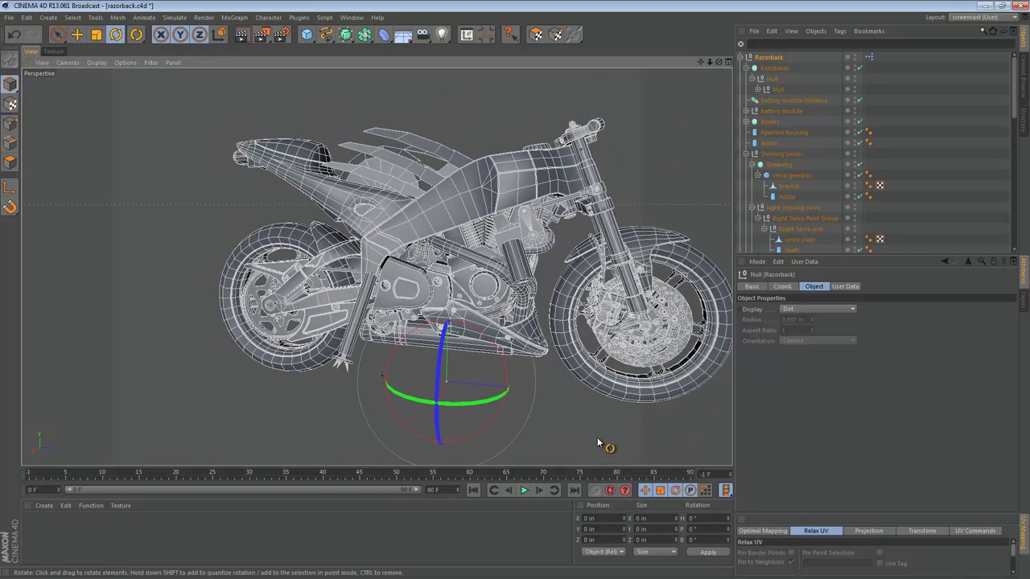
Step: Examine the inner null's pivot orientation at the kickstand's upper end from the side and rear of the bike
left_click(773, 78)
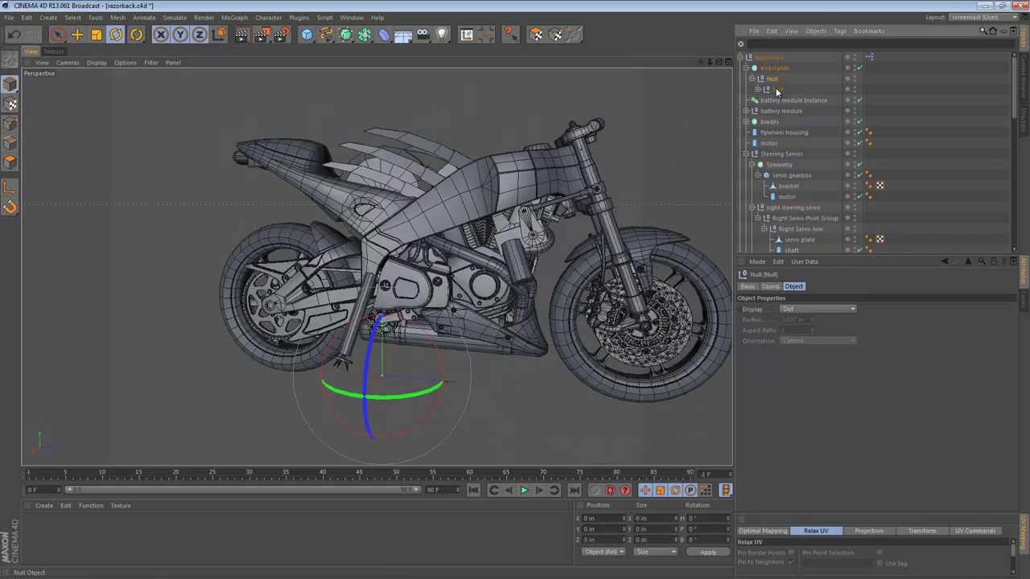
left_click(776, 89)
scroll(410, 236, "up", 5)
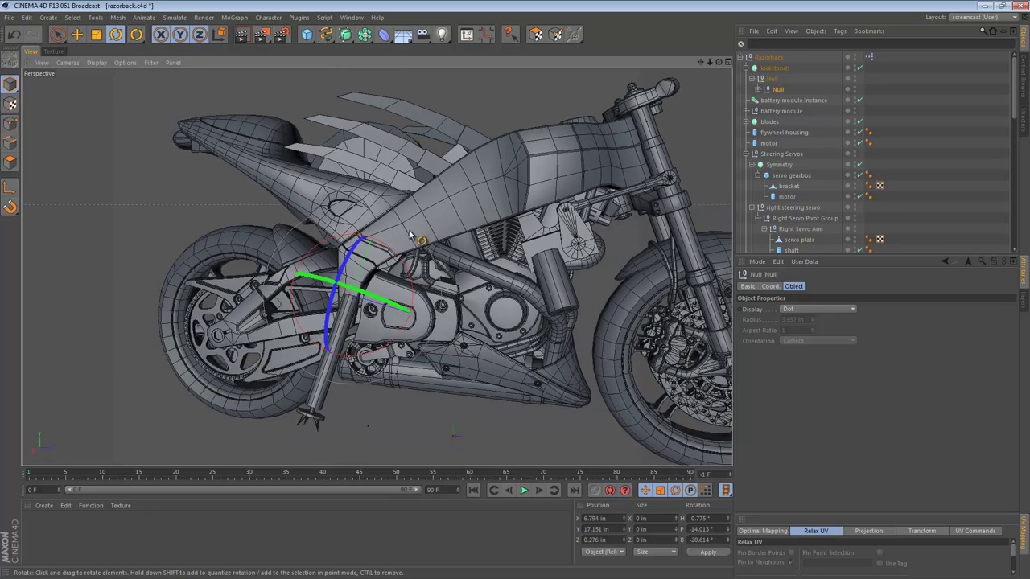
mouse_move(410, 235)
left_mouse_down("alt")
mouse_move(379, 237)
mouse_move(426, 235)
left_mouse_up("alt")
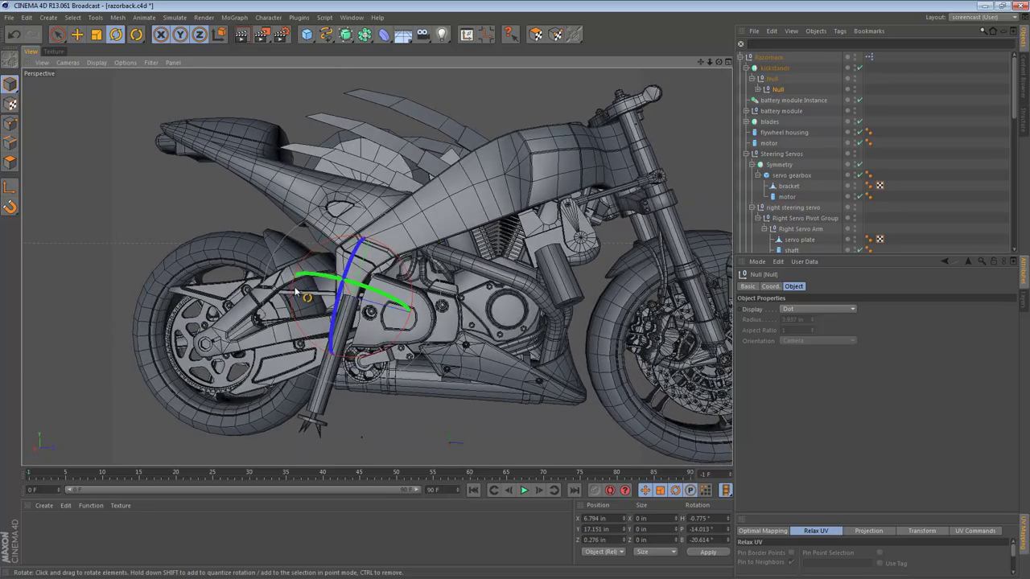
left_click_drag(393, 324, 555, 334, "alt")
left_click_drag(370, 331, 272, 222, "alt")
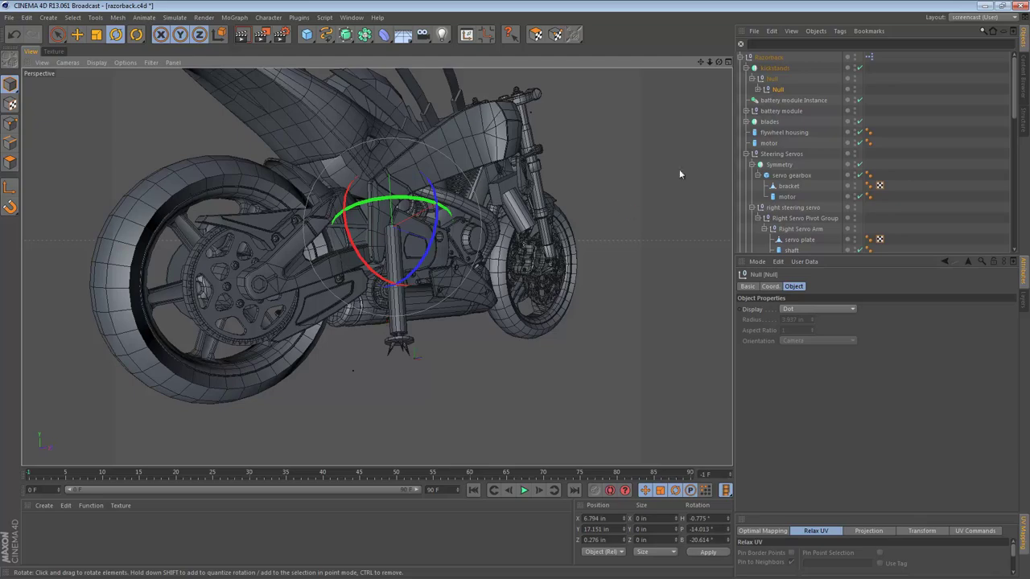
Step: Zero only the axis rotation of the ram's null, with H, P and B at 0°, and check the pivot around the kickstand
left_click(758, 90)
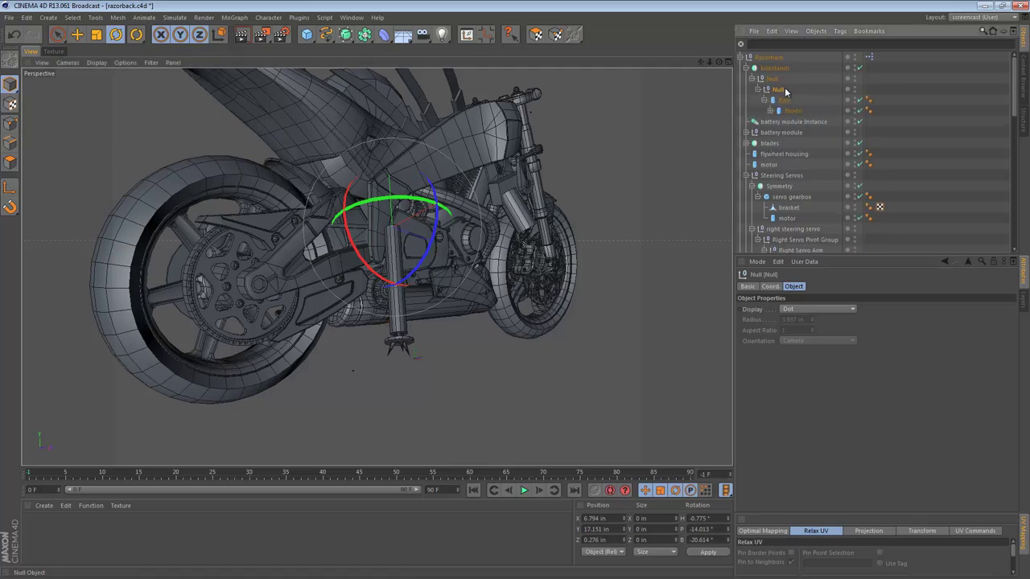
left_click(10, 186)
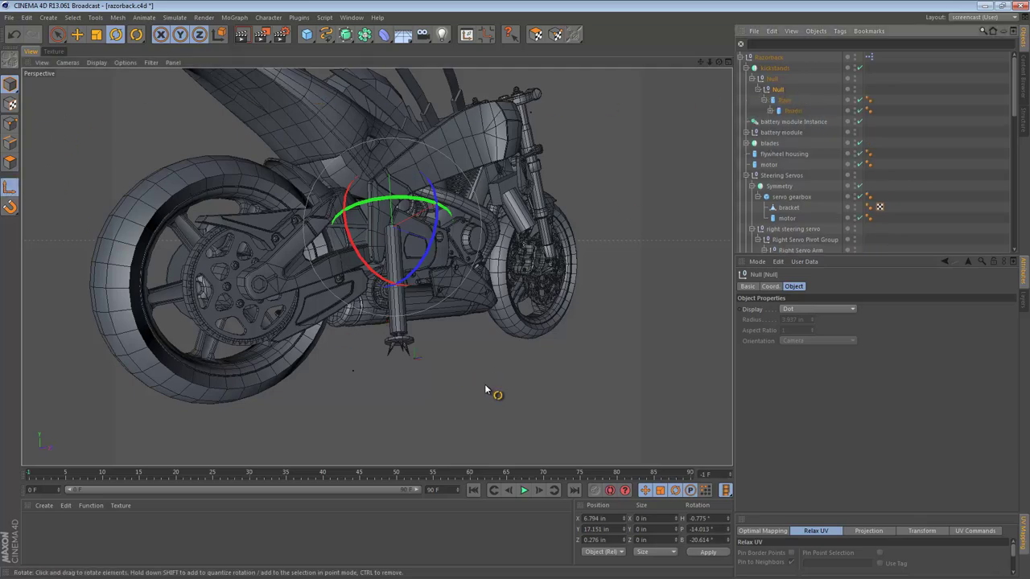
double_click(700, 518)
type("0")
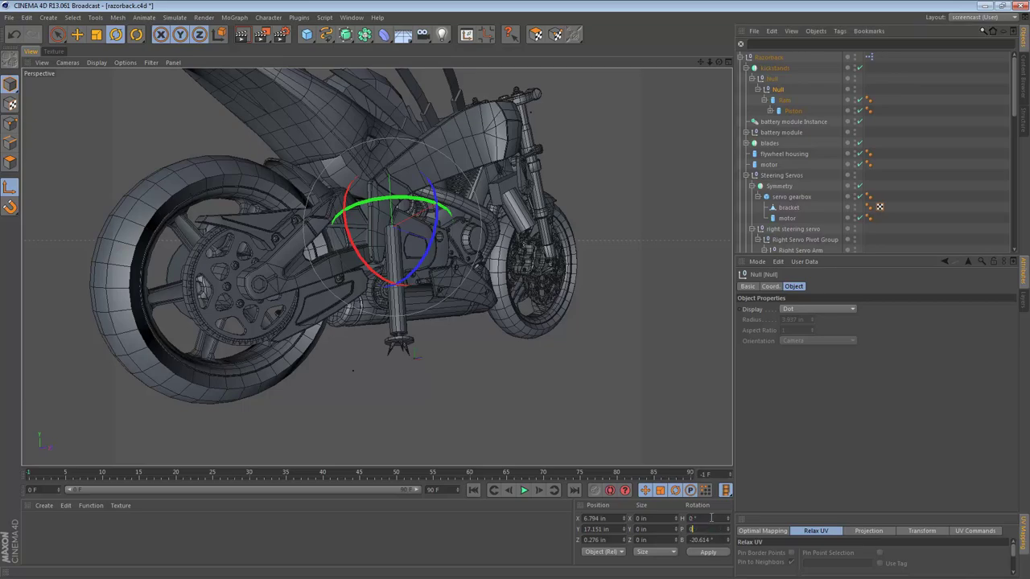
key("Tab")
type("0")
key("Return")
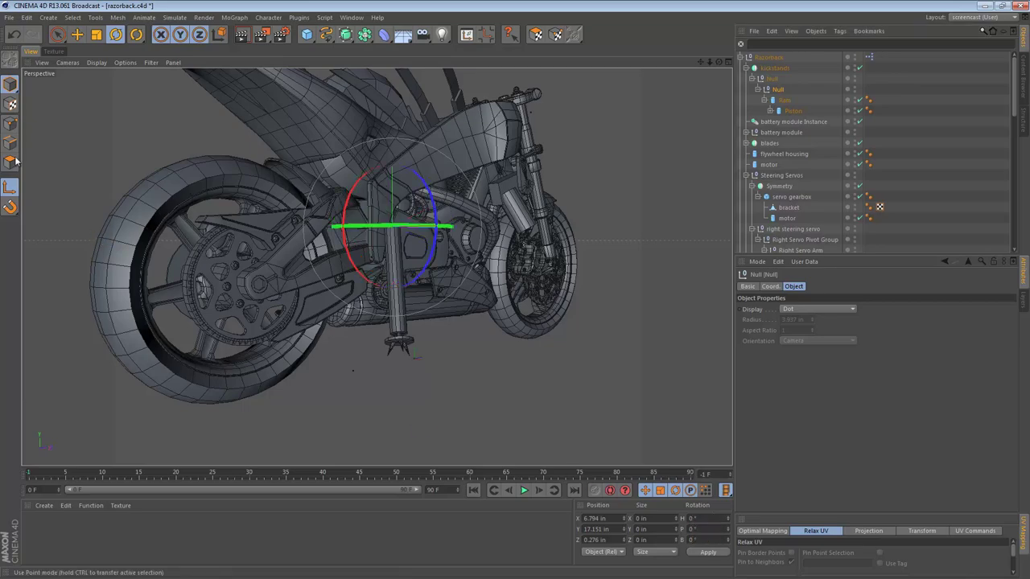
left_click_drag(389, 226, 469, 237, "alt")
left_click(469, 235)
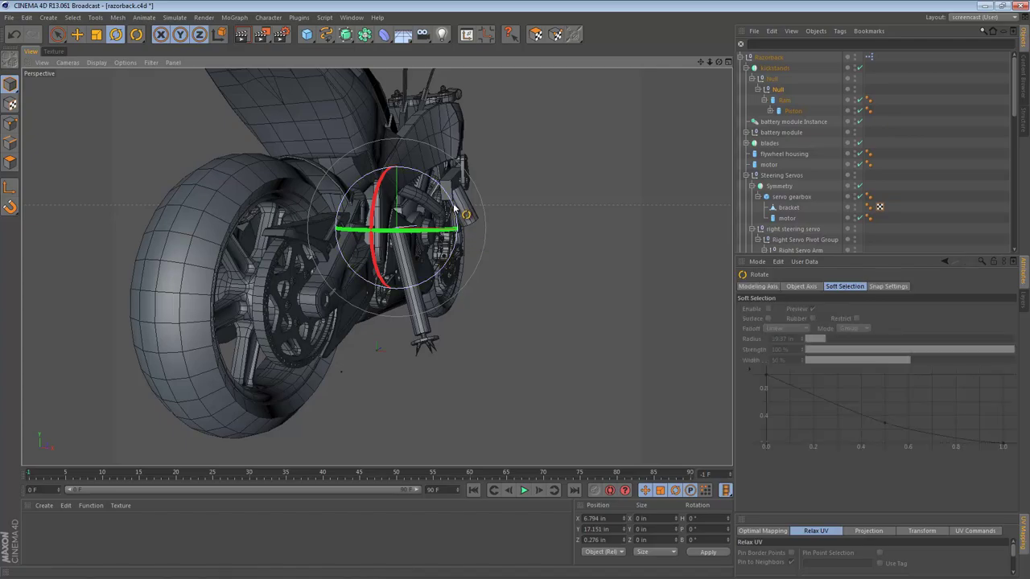
left_click_drag(450, 195, 261, 217, "alt")
right_click_drag(297, 219, 353, 223, "alt")
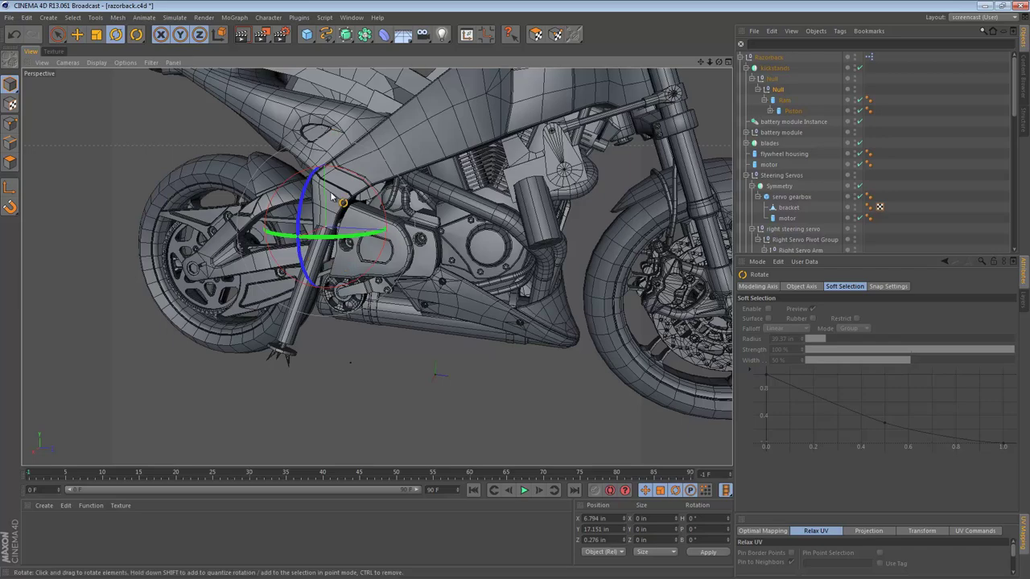
Step: Try swinging the kickstands on the ram null's bank axis to about -145°, inspect them from the rear, and undo the rotation
left_click_drag(303, 194, 534, 318)
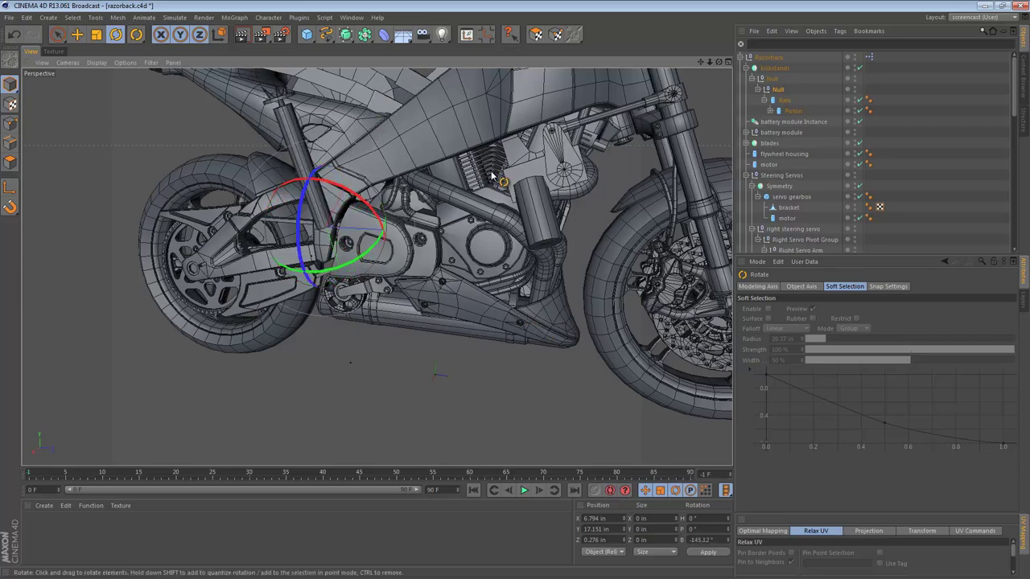
scroll(492, 175, "down", 5)
left_click_drag(493, 175, 716, 188, "alt")
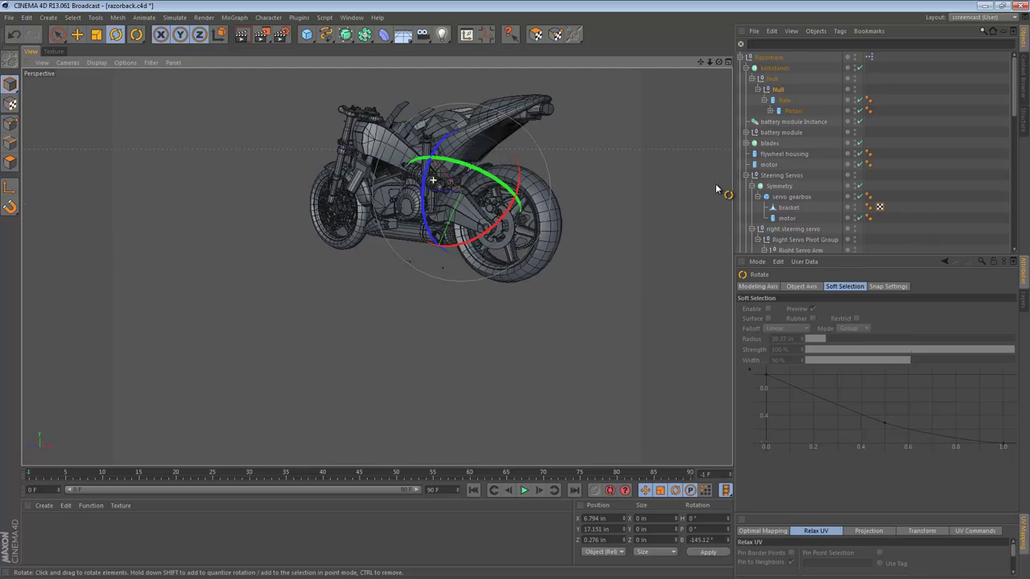
right_click_drag(514, 141, 654, 147, "alt")
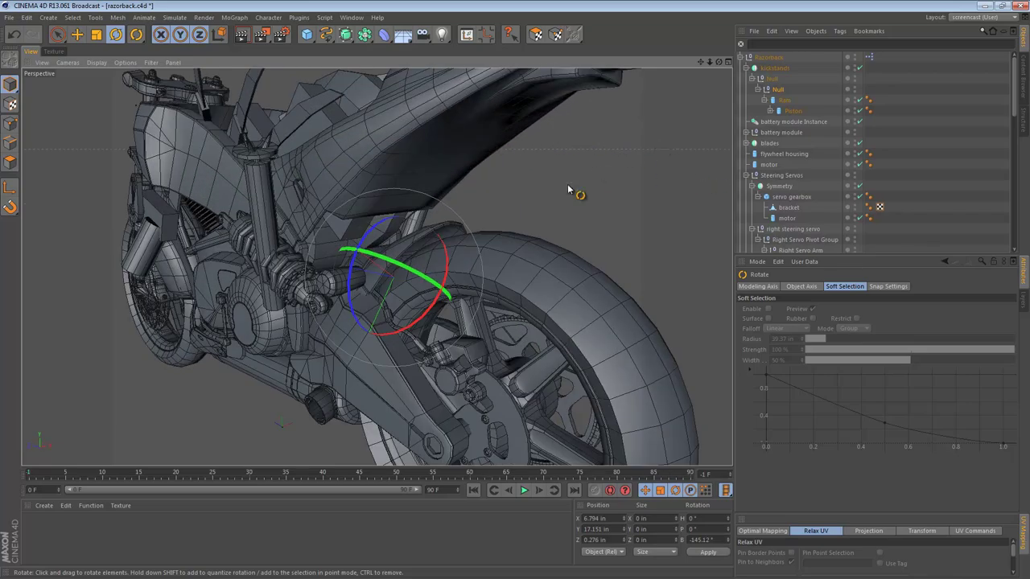
left_click_drag(369, 234, 542, 233)
scroll(366, 226, "up", 5)
mouse_move(366, 225)
left_mouse_down("alt")
mouse_move(412, 253)
mouse_move(237, 276)
mouse_move(329, 274)
mouse_move(239, 248)
mouse_move(421, 263)
mouse_move(419, 221)
mouse_move(351, 216)
left_mouse_up("alt")
key("ctrl+z")
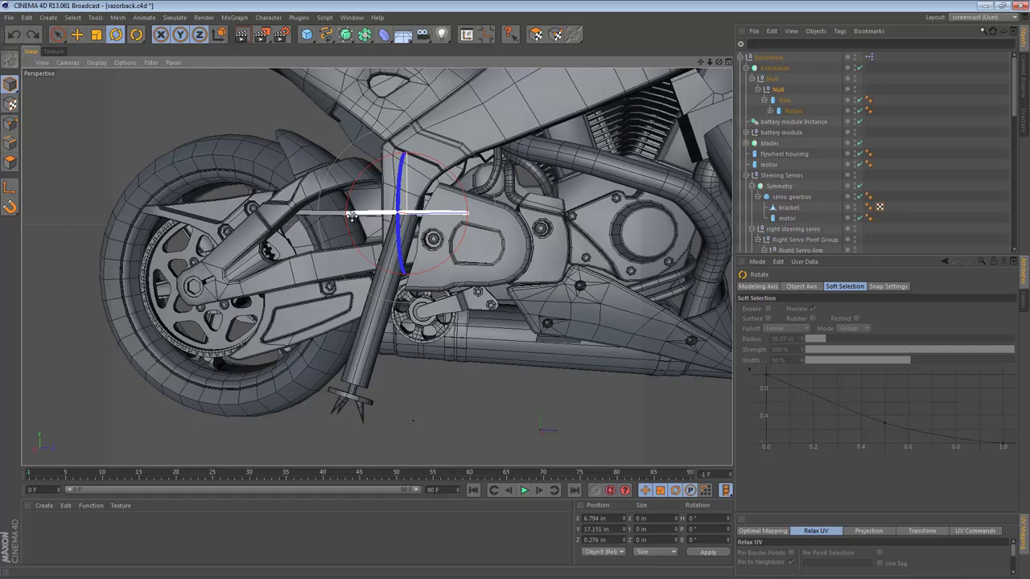
Step: Swing the kickstands rearward to a pitch of about -61° and check their spread from above and behind
left_click_drag(352, 215, 370, 109, "alt")
left_click_drag(423, 173, 47, 184, "alt")
right_click_drag(441, 211, 261, 207, "alt")
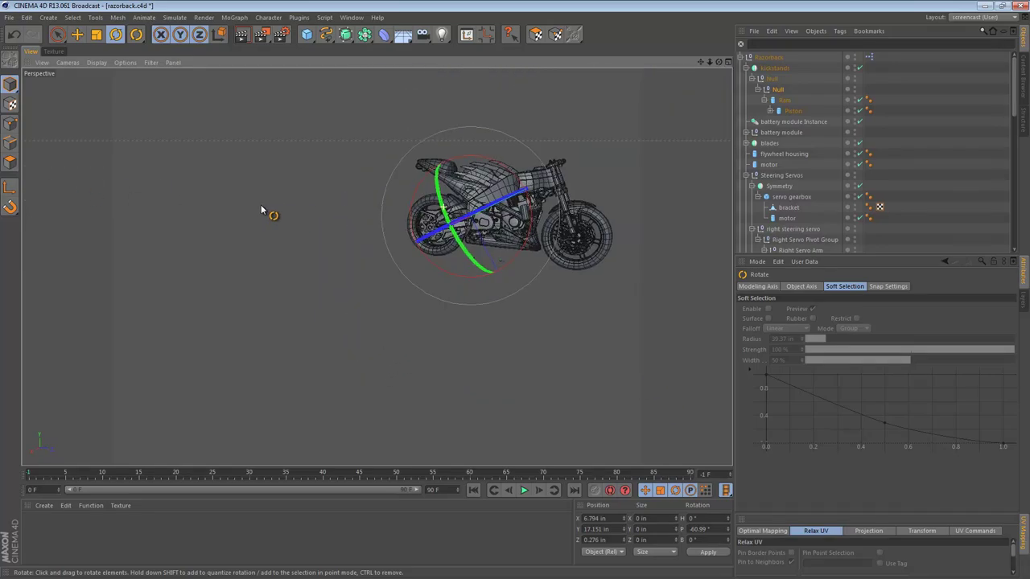
middle_click_drag(403, 206, 314, 206, "alt")
right_click_drag(338, 207, 464, 205, "alt")
left_click_drag(464, 204, 460, 301, "alt")
left_click_drag(451, 265, 452, 340, "alt")
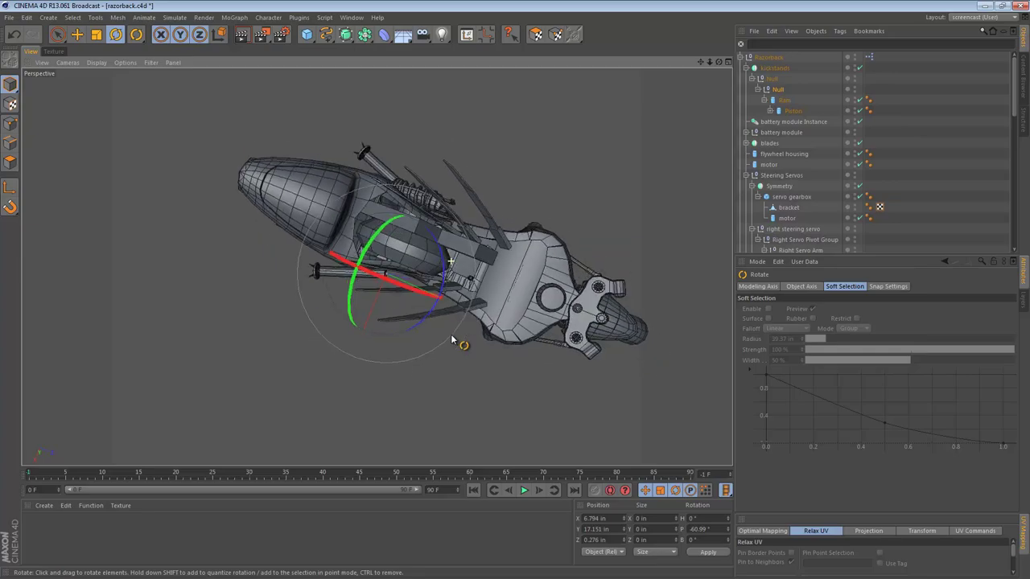
left_click_drag(462, 211, 520, 133, "alt")
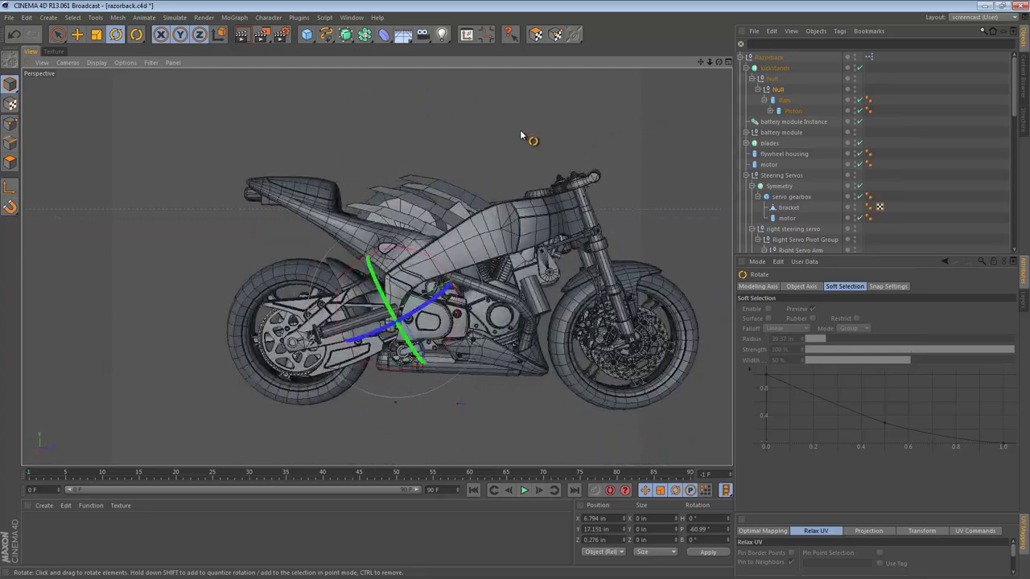
Step: Swing the kickstands farther back to a pitch of about -73° and check their fit beside the rear wheel on both sides
left_click_drag(382, 257, 514, 305, "alt")
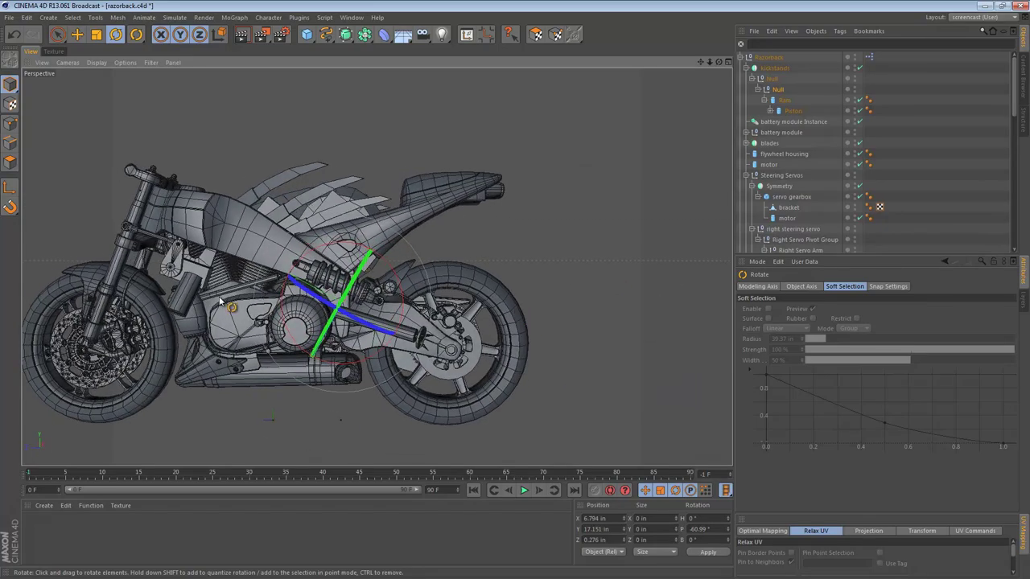
right_click_drag(226, 296, 318, 298, "alt")
middle_click_drag(320, 301, 179, 224, "alt")
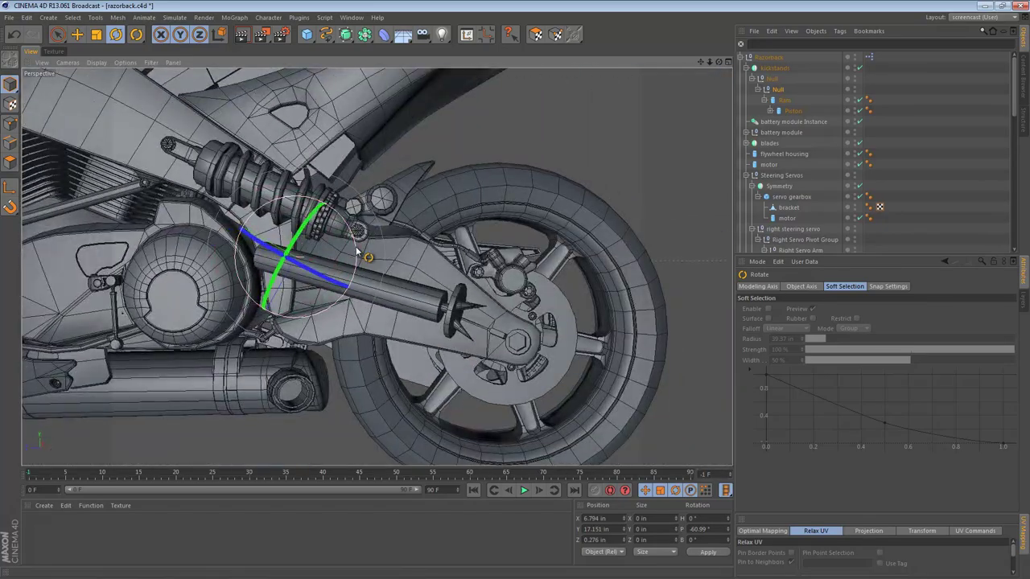
left_click_drag(358, 233, 515, 316, "alt")
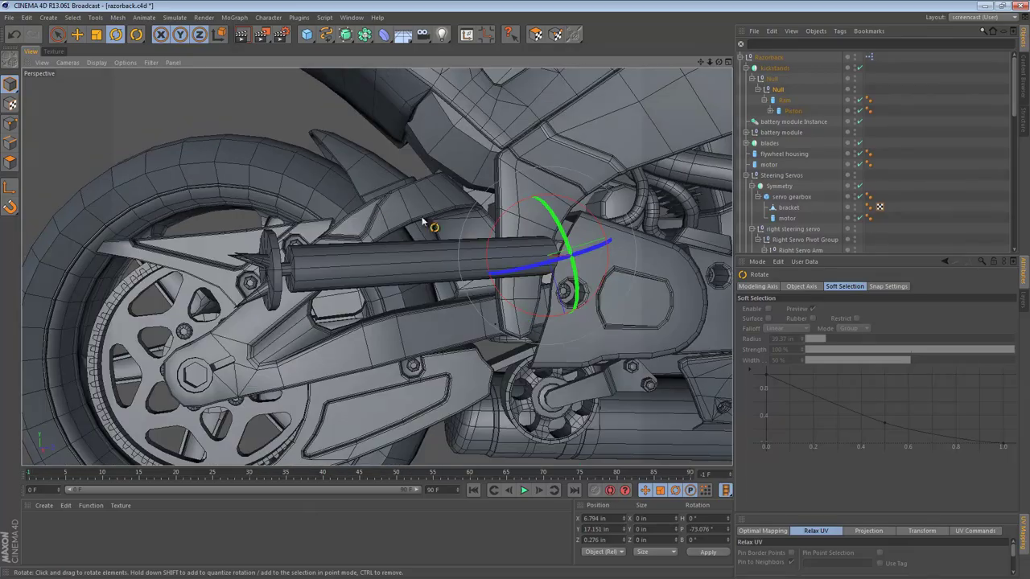
right_click_drag(423, 220, 545, 222, "alt")
middle_click_drag(544, 223, 439, 203, "alt")
left_click_drag(439, 203, 404, 242, "alt")
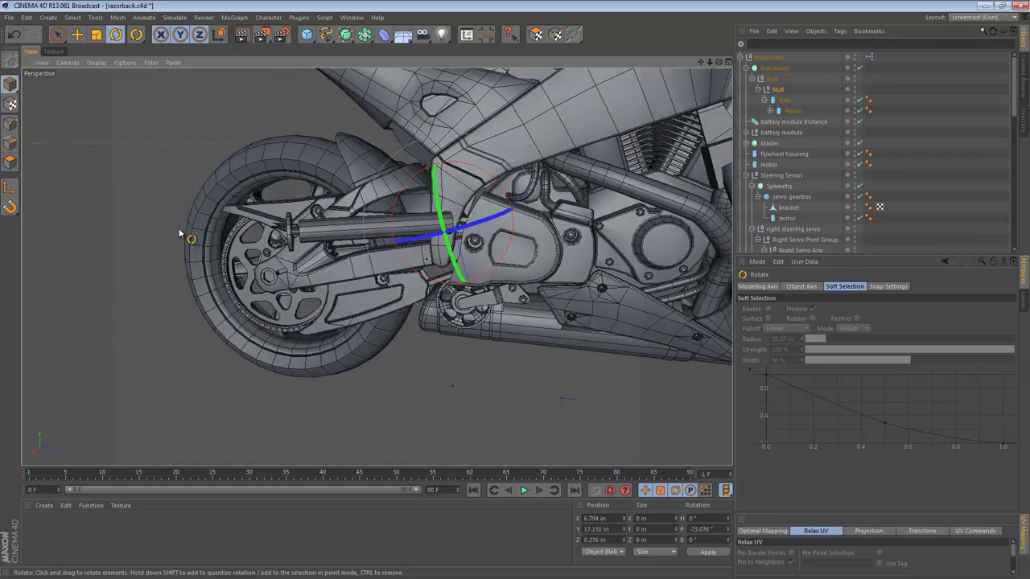
Step: Try sliding the ram and the piston along the kickstand's length, moving the piston about 1.06 in
left_click(786, 101)
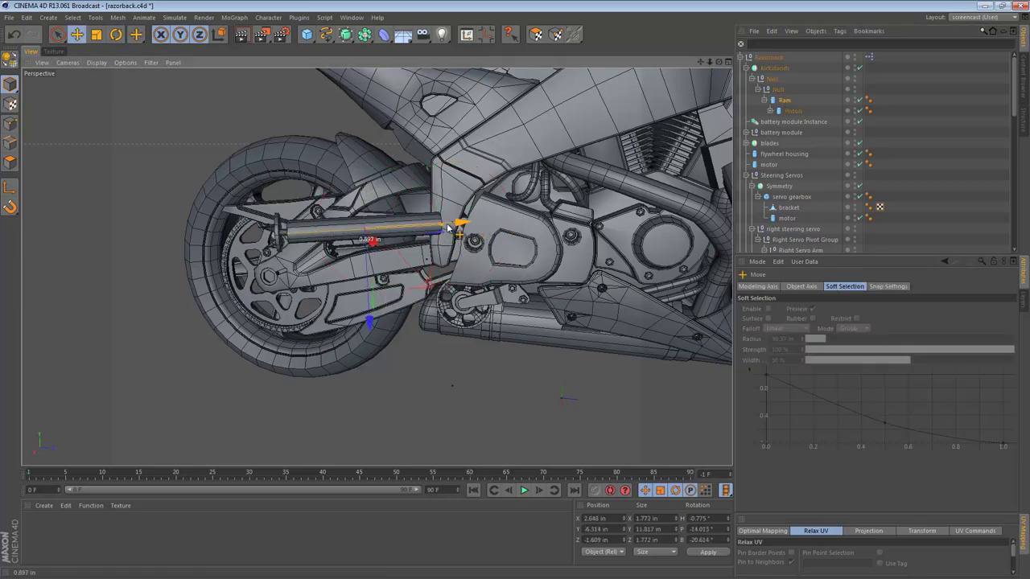
left_click(792, 111)
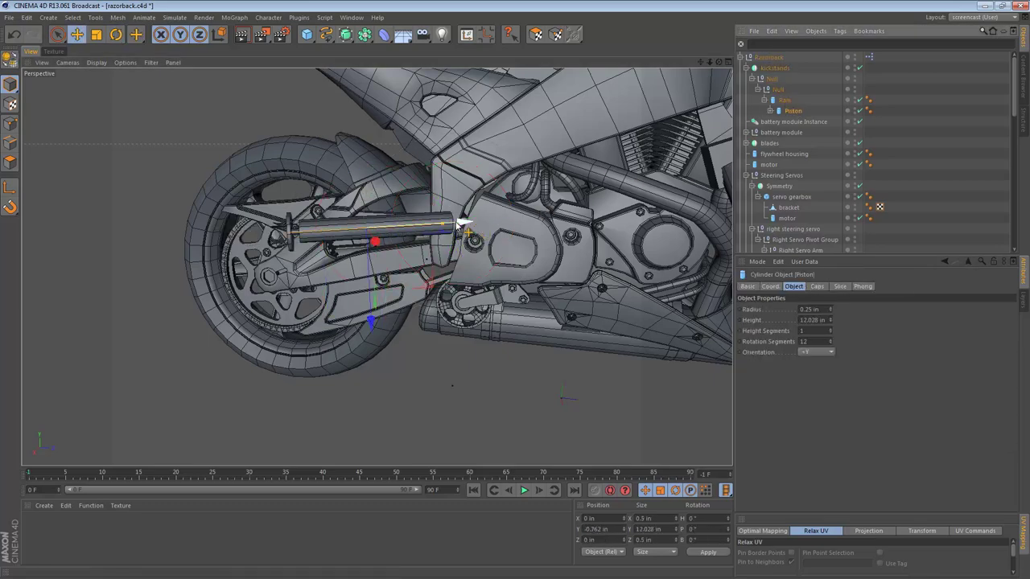
left_click_drag(458, 223, 374, 228)
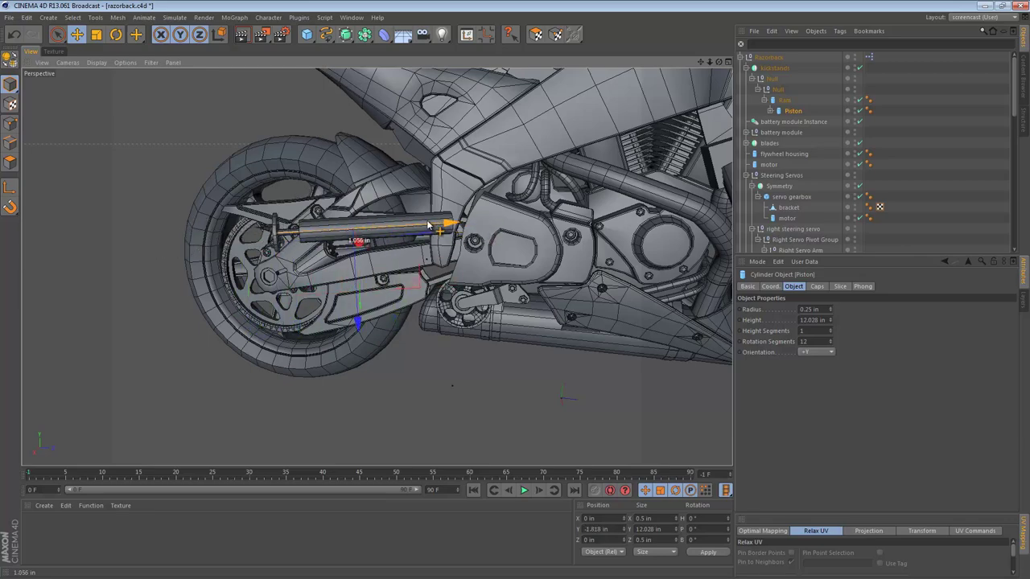
Step: Swing the ram's null forward to a pitch of about 127° and check the kickstand's fit against the frame
left_click(778, 90)
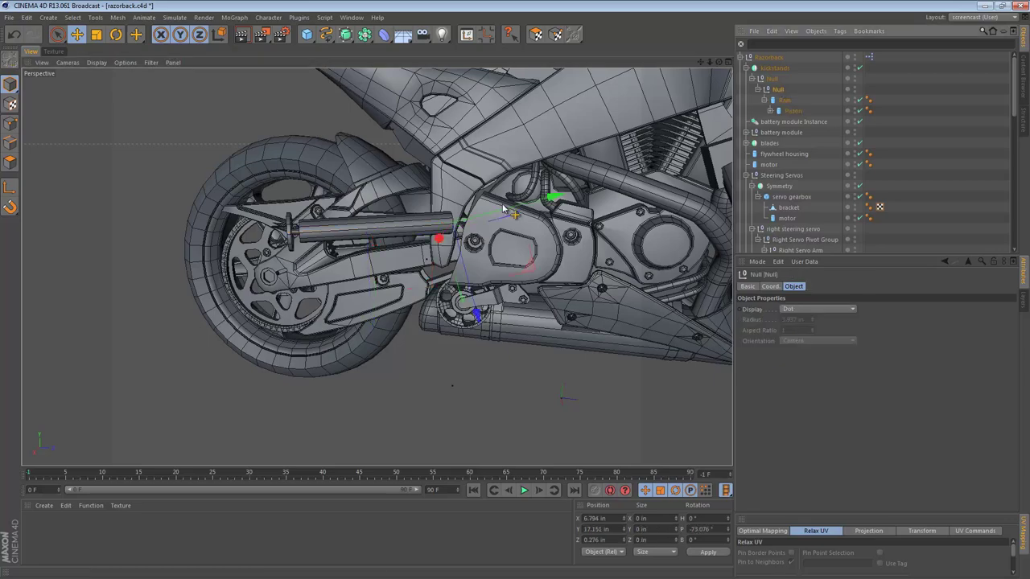
key("r")
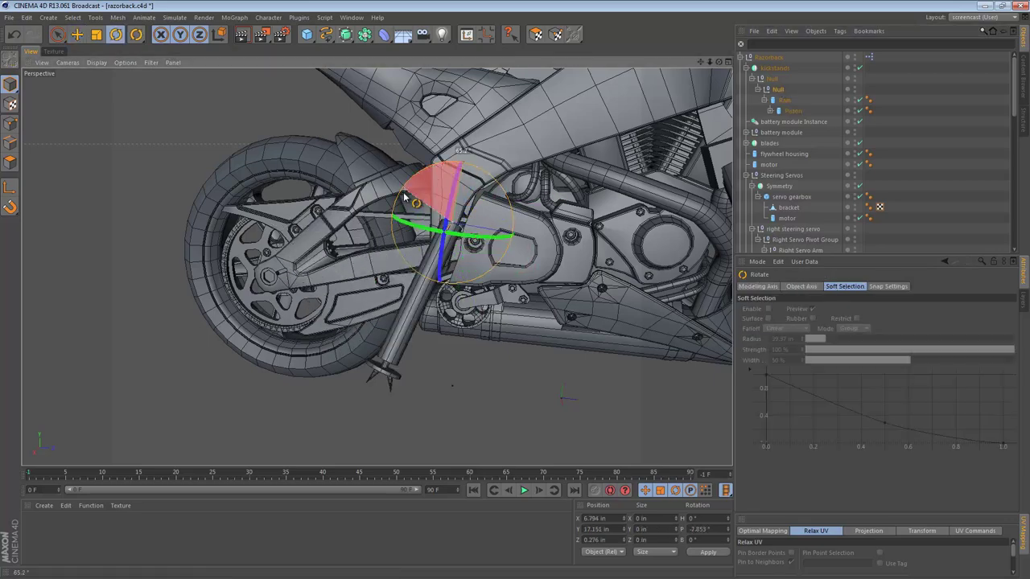
left_click_drag(394, 217, 465, 189)
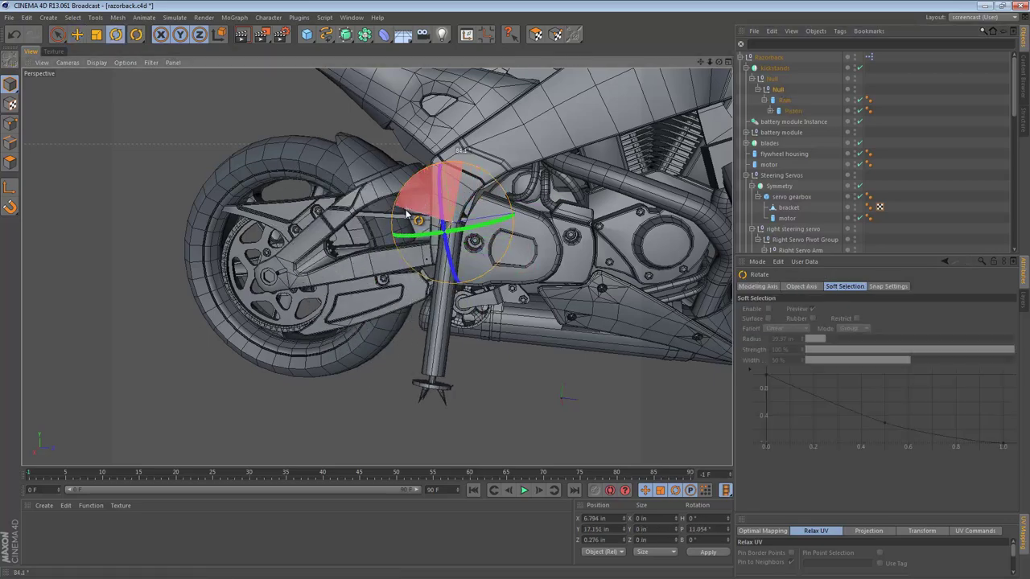
left_click_drag(406, 216, 499, 296)
left_click_drag(600, 135, 452, 158, "alt")
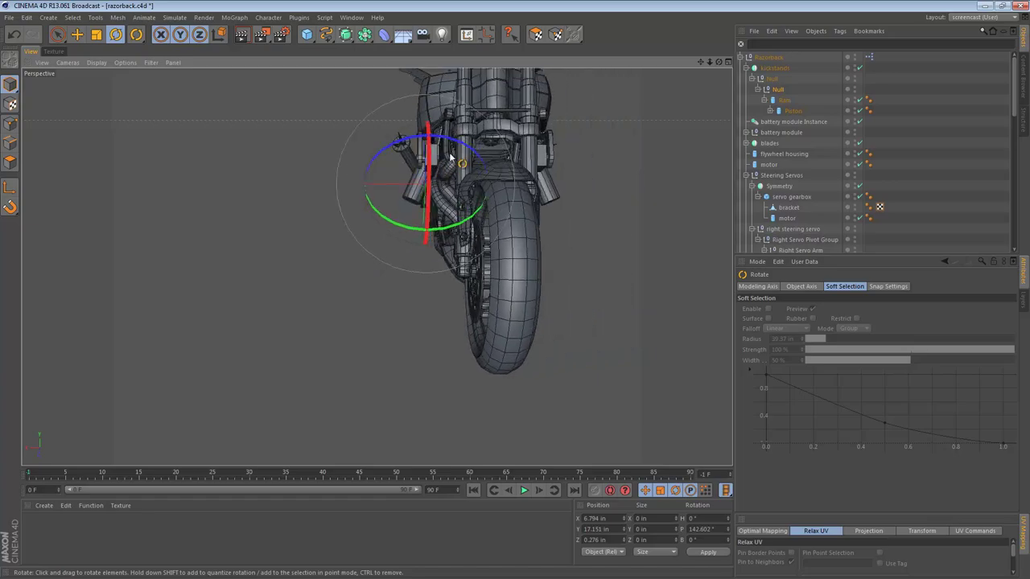
mouse_move(459, 119)
left_mouse_down("alt")
mouse_move(405, 129)
mouse_move(598, 120)
mouse_move(519, 321)
mouse_move(531, 306)
mouse_move(463, 124)
left_mouse_up("alt")
left_click_drag(354, 138, 256, 163, "alt")
left_click_drag(570, 216, 494, 210, "alt")
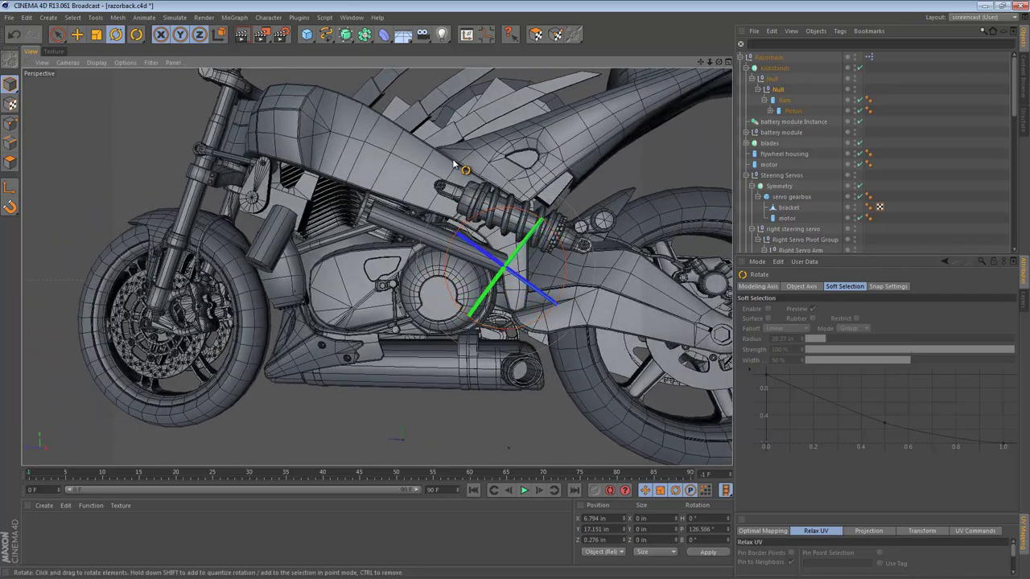
mouse_move(454, 165)
left_mouse_down("alt")
mouse_move(453, 421)
mouse_move(470, 173)
left_mouse_up("alt")
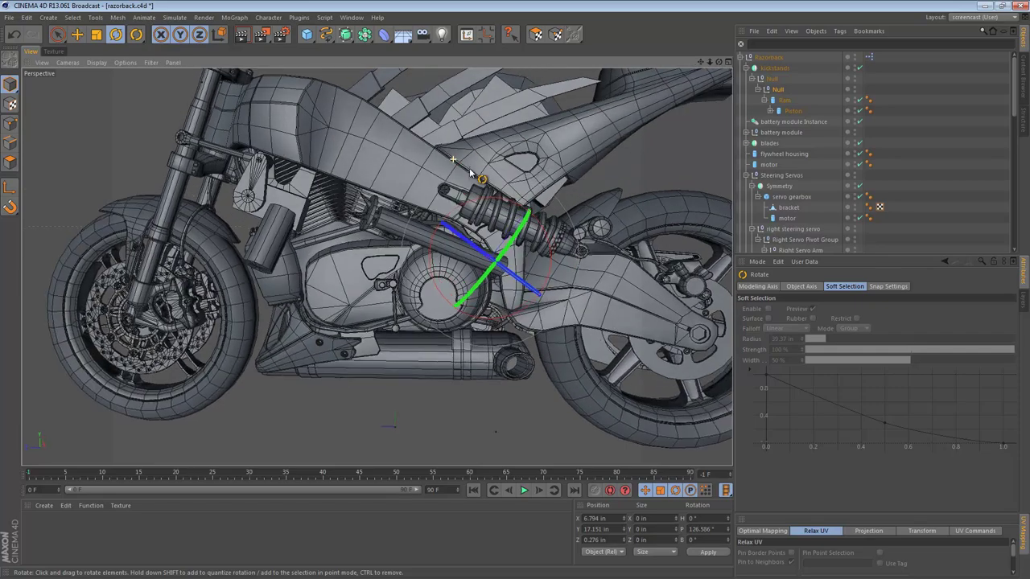
Step: Try the kickstands' swing in the Right view, and undo the test rotations until the null's pitch is 0°
middle_click(294, 294)
middle_click(252, 341)
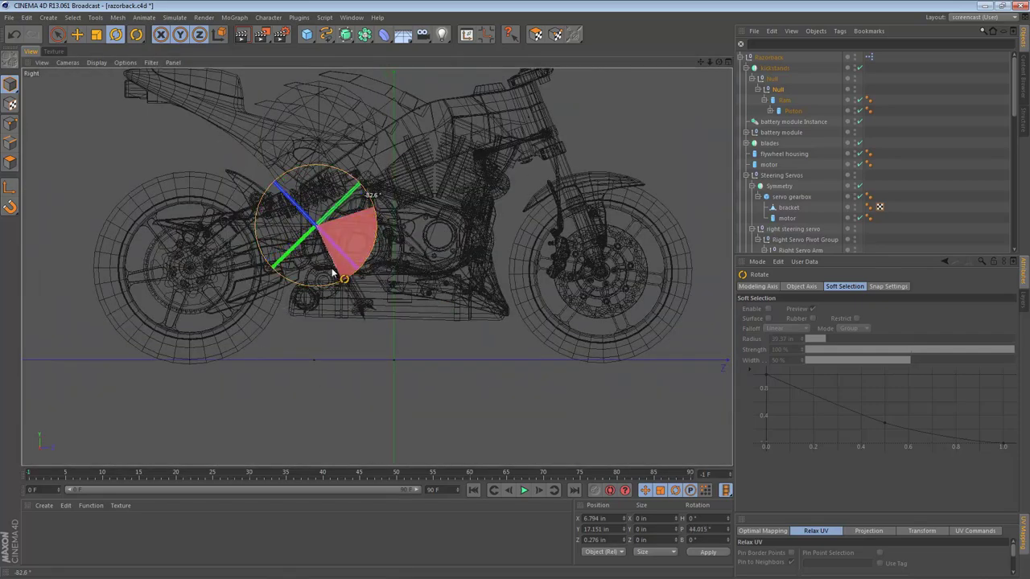
left_click_drag(278, 293, 308, 346)
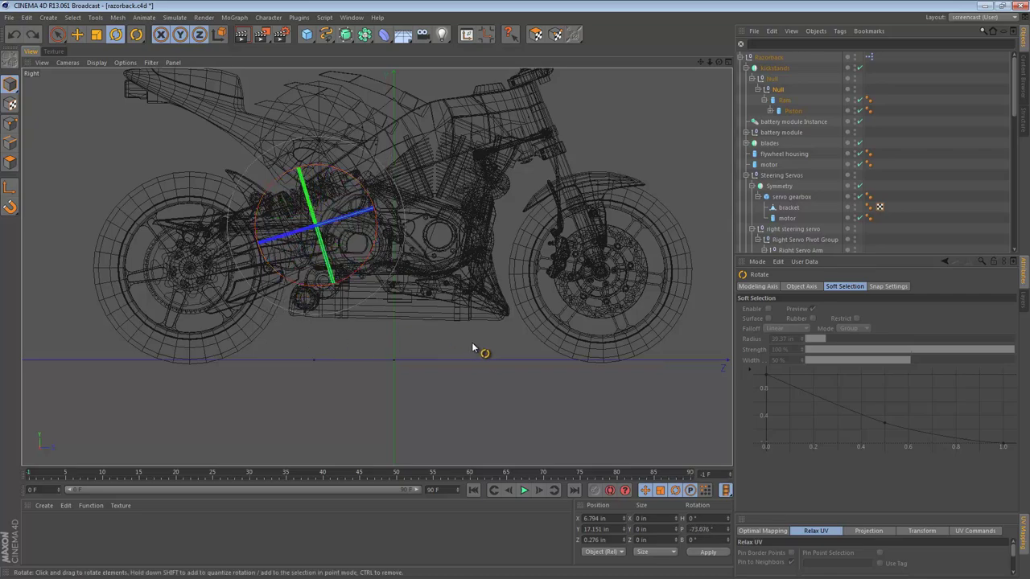
key("Up")
key("Up")
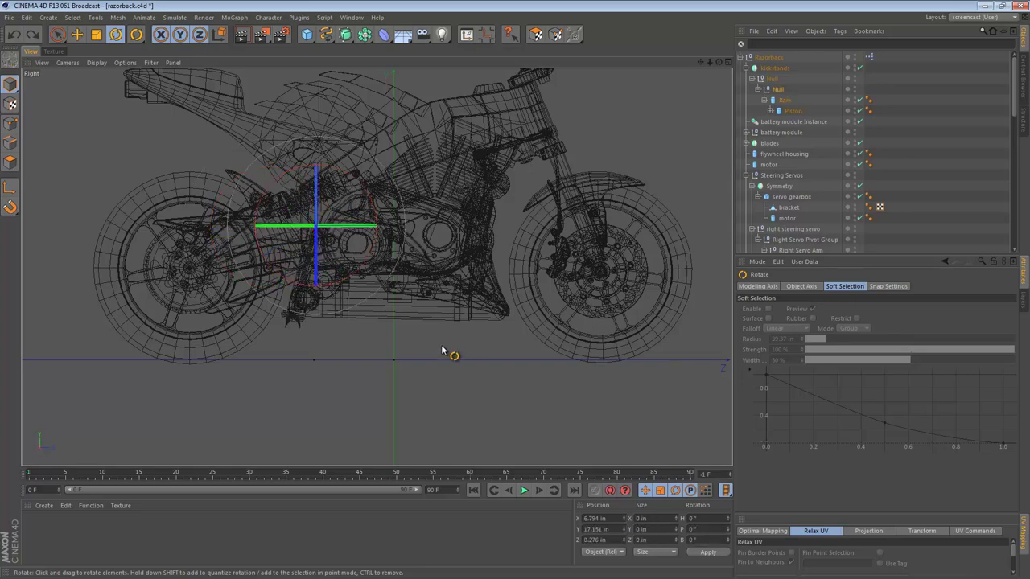
Step: Return to the Perspective view, deselect everything and examine the lowered kickstands from both sides of the motorcycle
key("F1")
left_click_drag(431, 319, 83, 236, "alt")
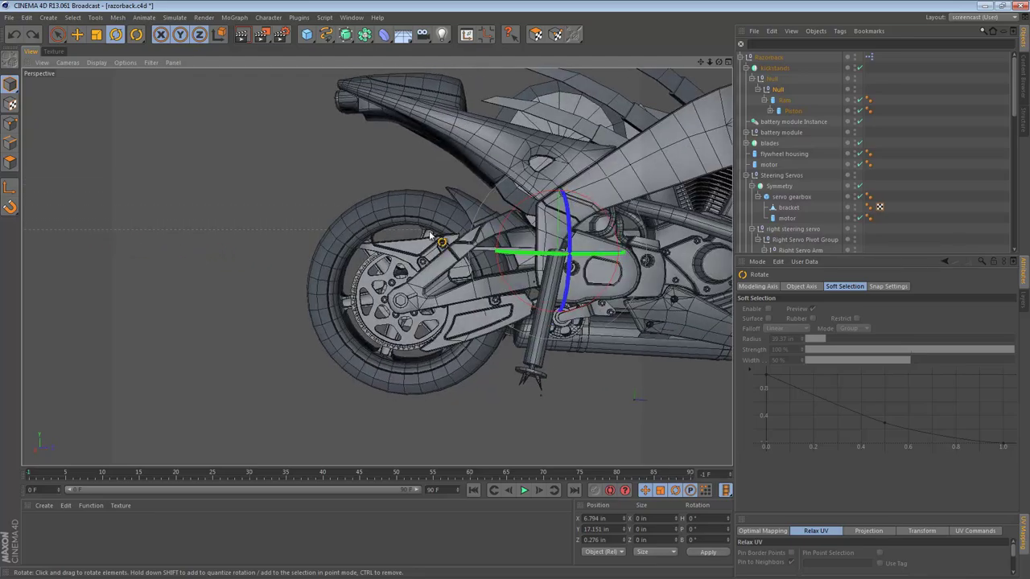
left_click_drag(430, 235, 362, 252, "alt")
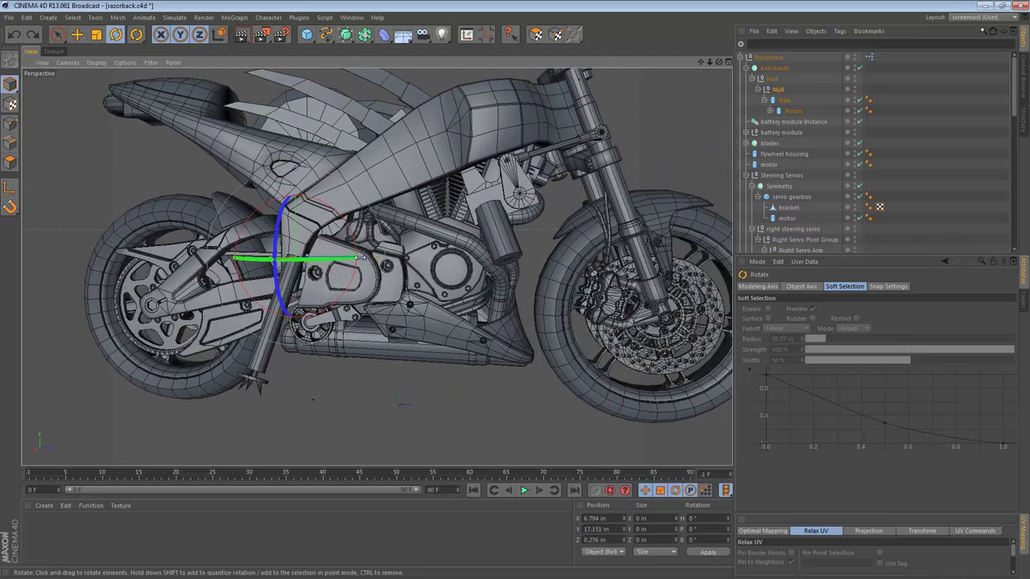
key("ctrl+shift+a")
mouse_move(287, 298)
right_mouse_down("alt")
mouse_move(304, 299)
mouse_move(284, 294)
right_mouse_up("alt")
left_click_drag(283, 293, 492, 233, "alt")
right_click_drag(492, 233, 430, 231, "alt")
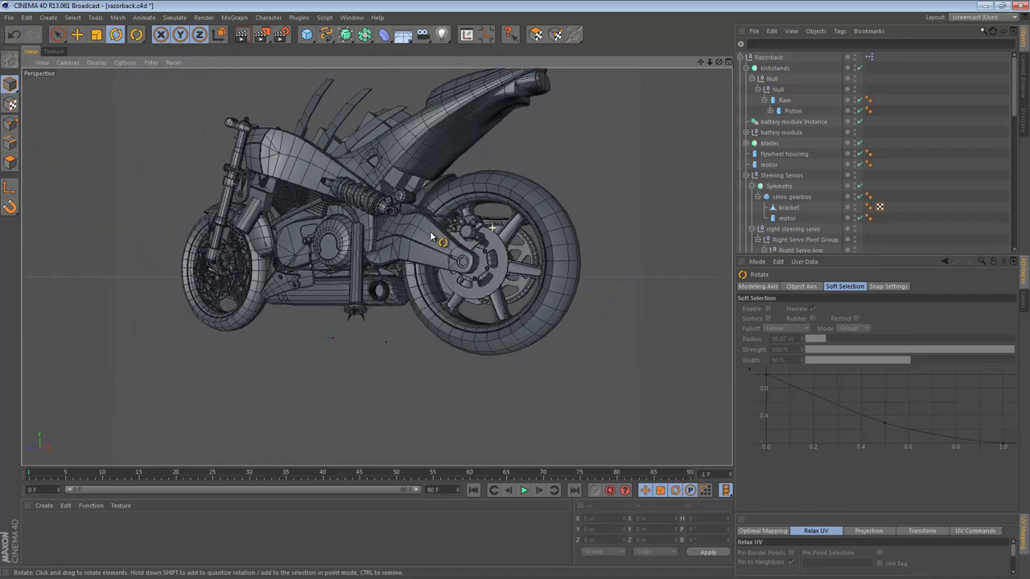
left_click_drag(409, 223, 498, 255, "alt")
middle_click_drag(325, 233, 436, 256, "alt")
left_click_drag(486, 261, 436, 273, "alt")
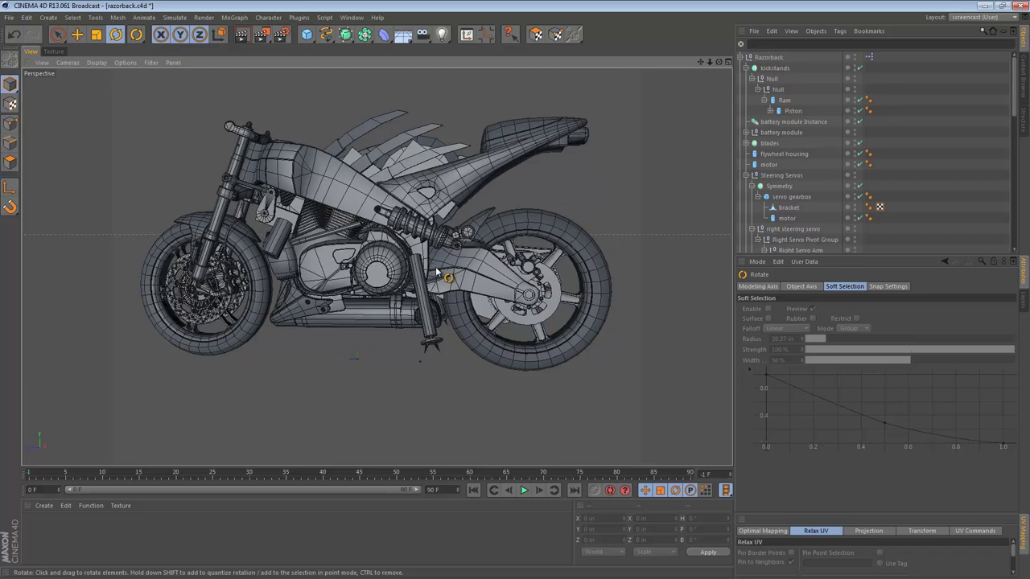